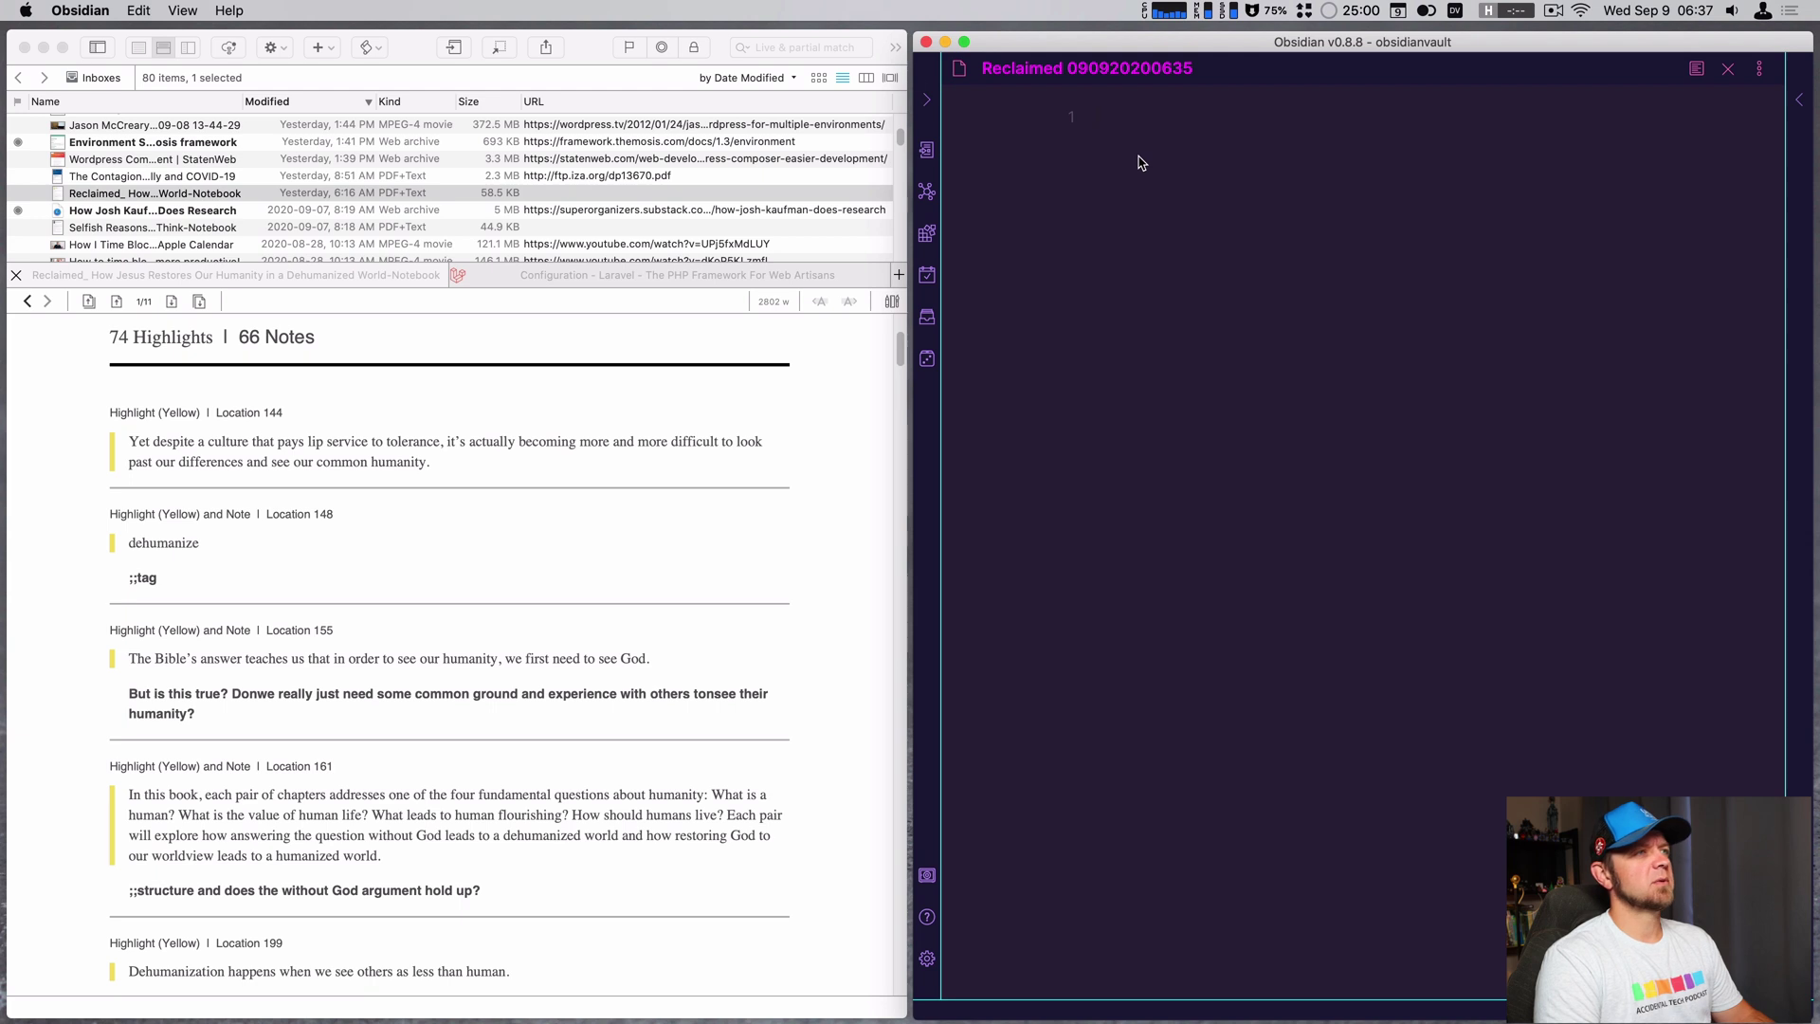
- Paste the ;;book template into the empty Reclaimed note: Author, Notebook, Review, Summary through Resources Mentioned
left_click(560, 48)
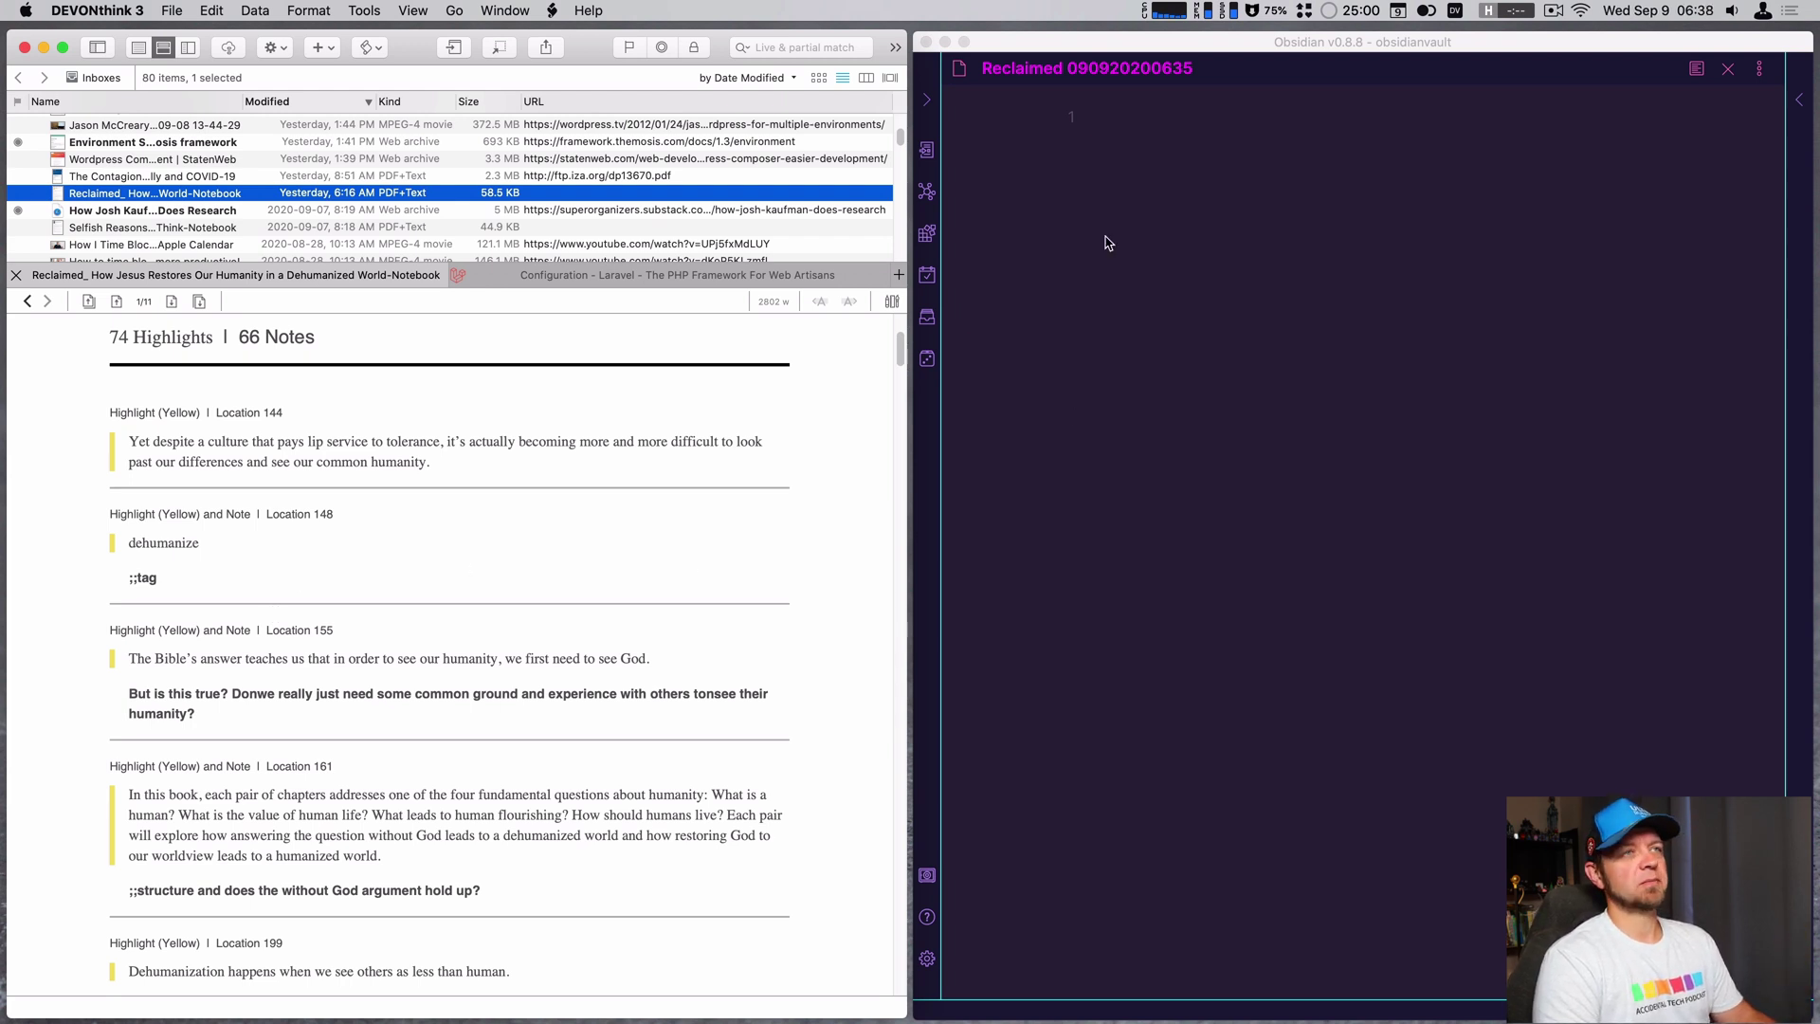
left_click(1294, 199)
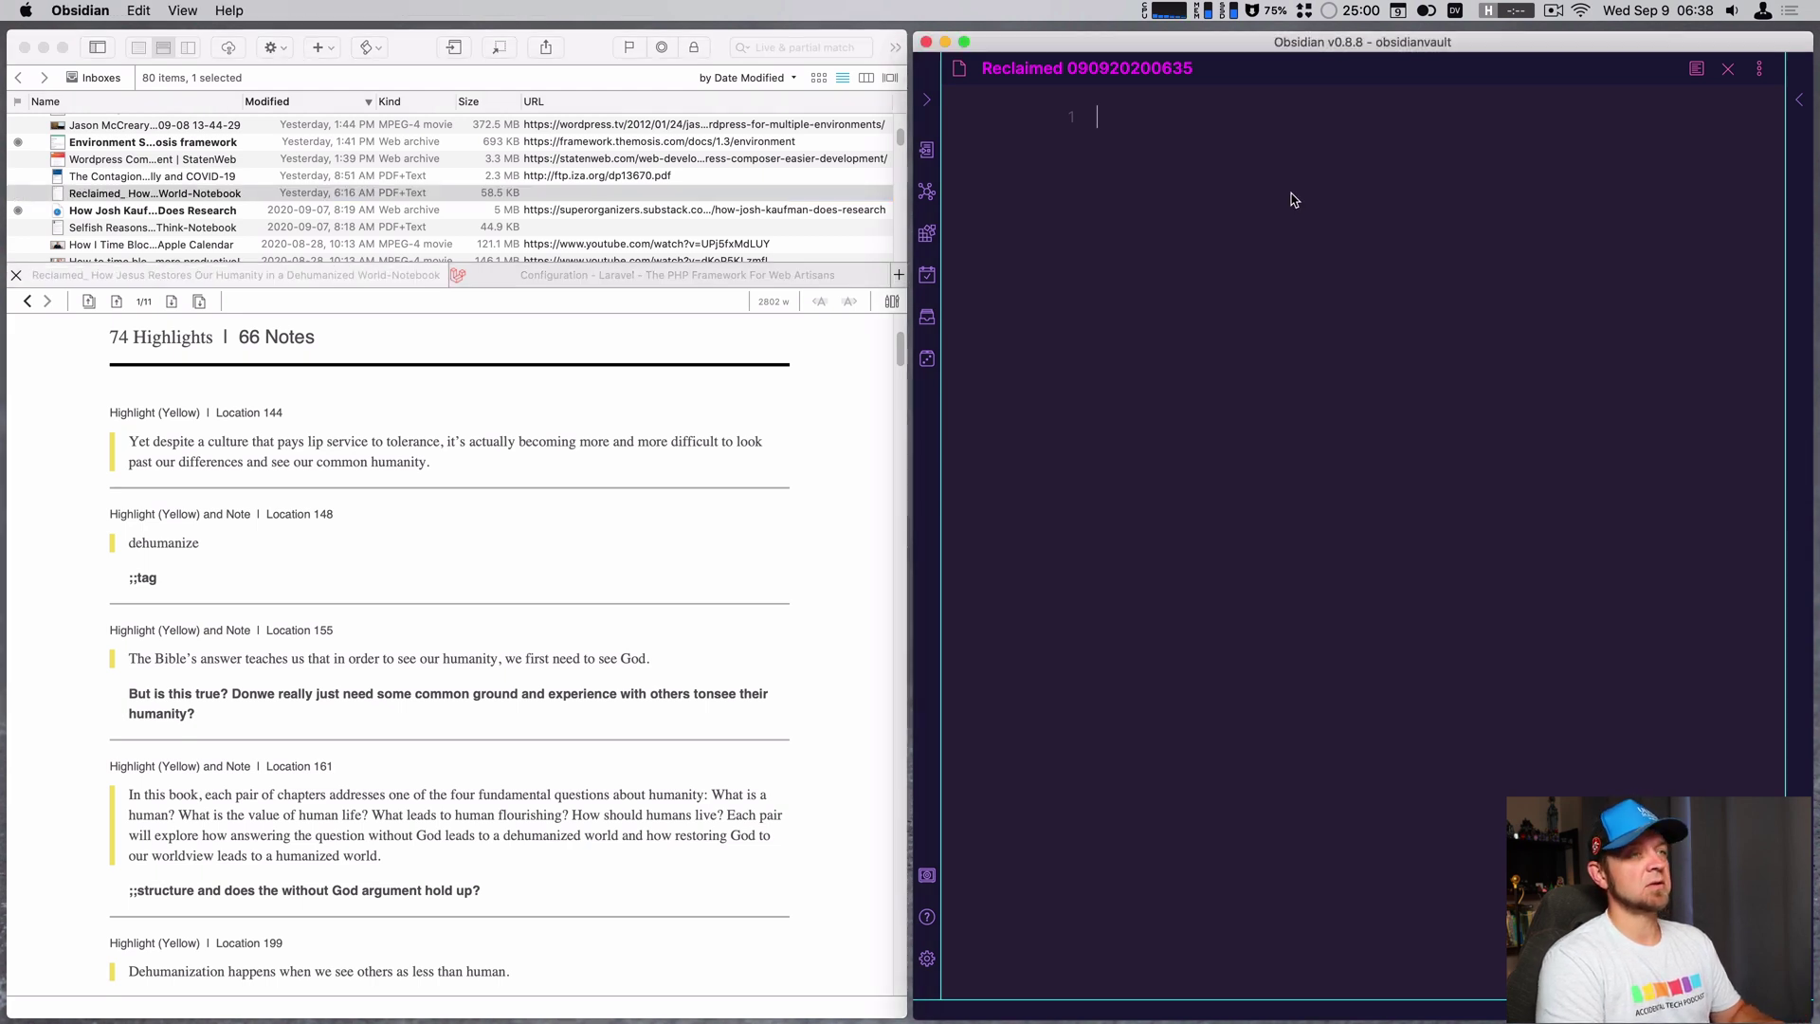
key("ctrl+alt+t")
key("super+a")
key("BackSpace")
type(";;book")
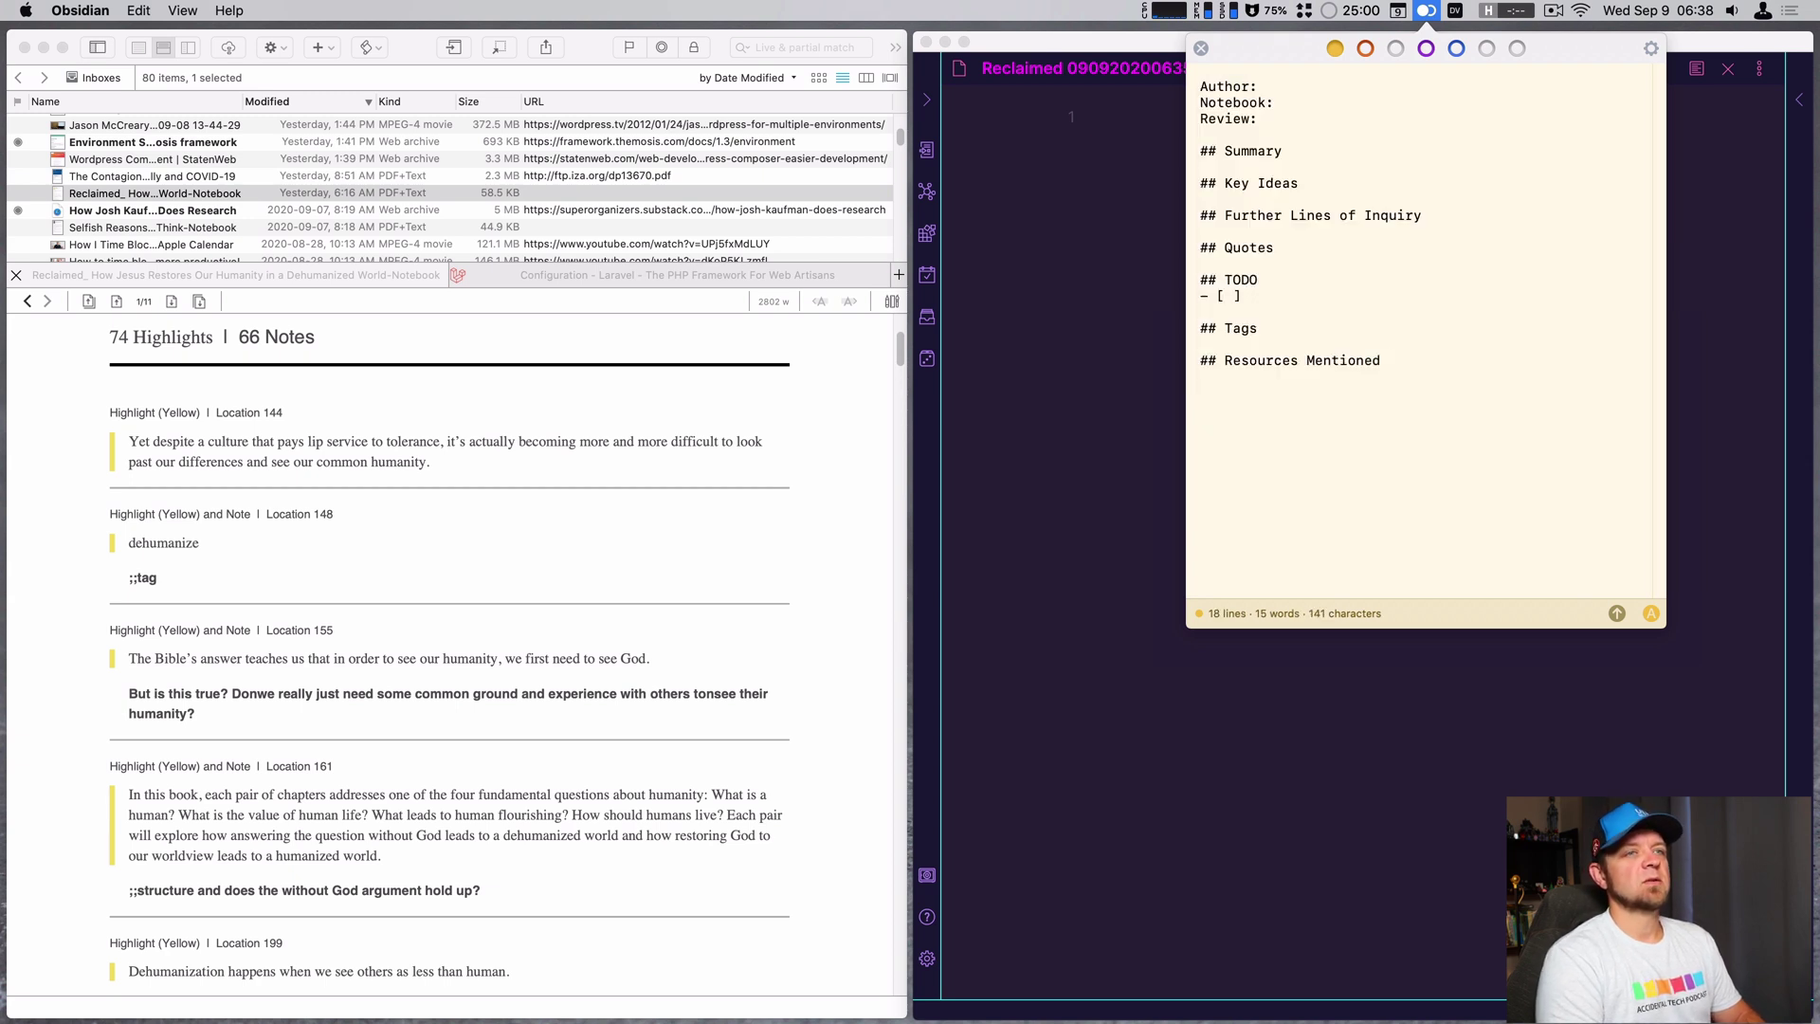
key("super+a")
key("super+c")
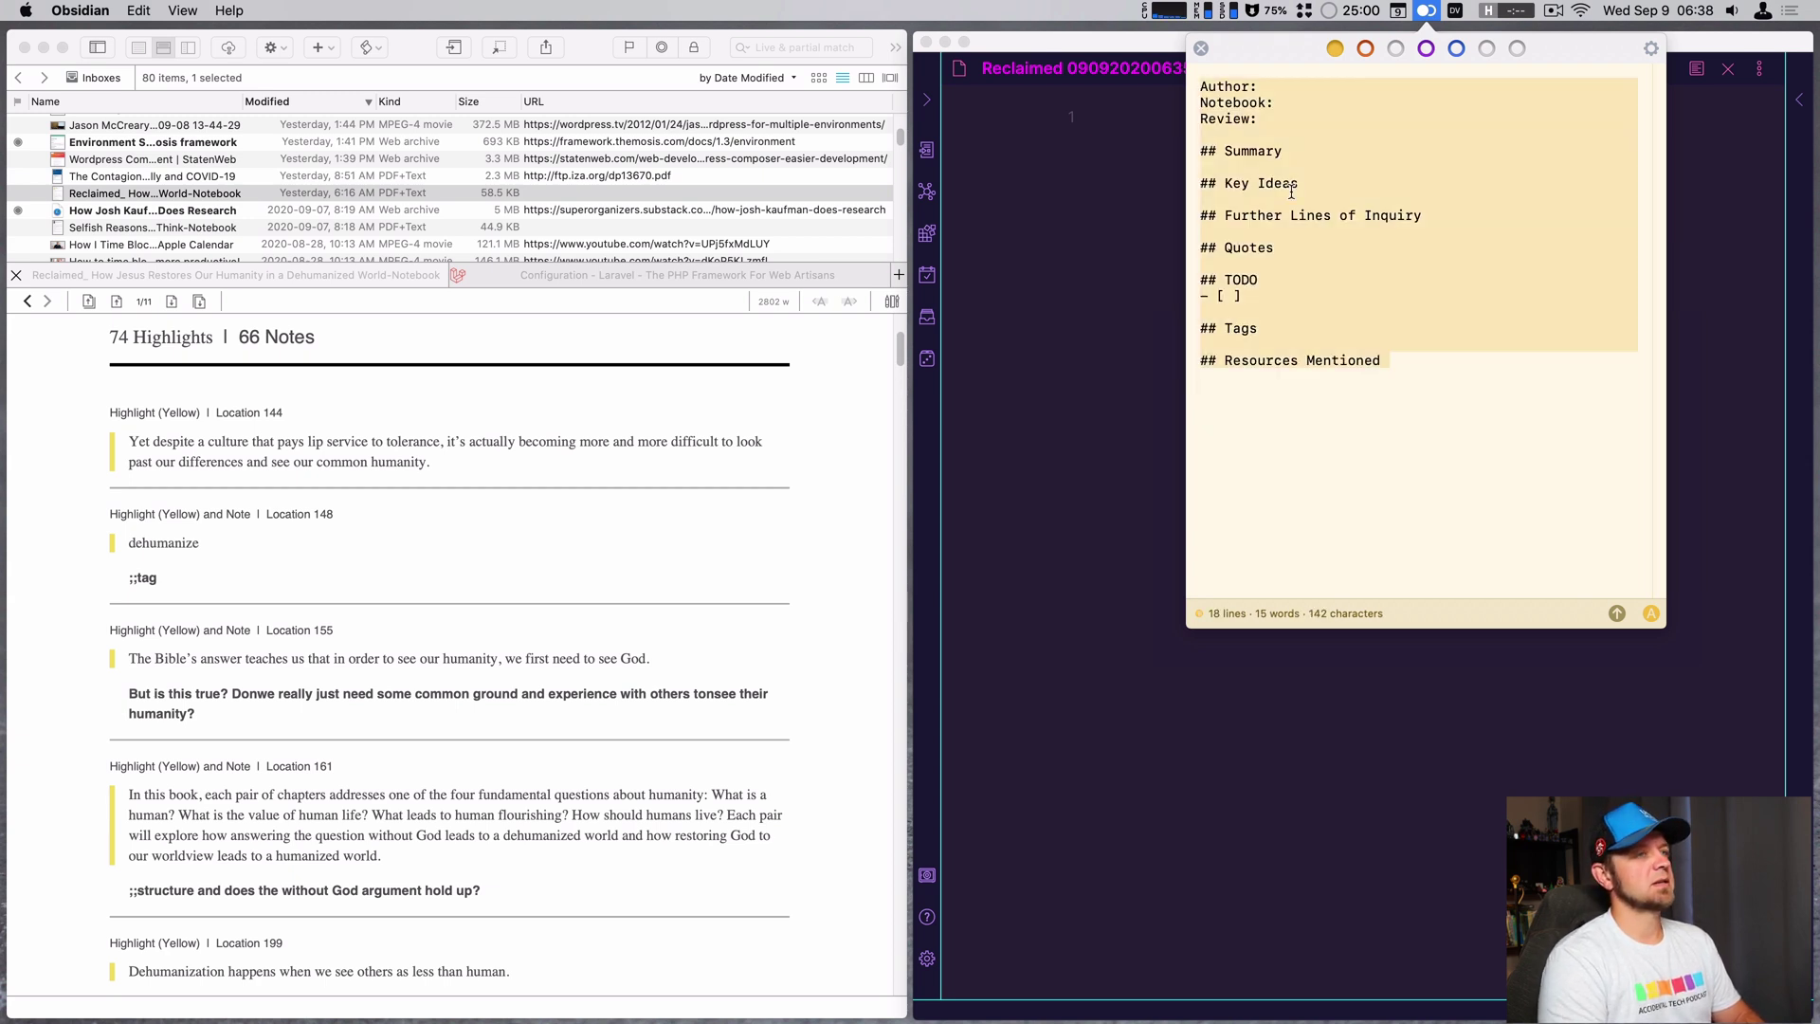
left_click(1152, 689)
key("super+v")
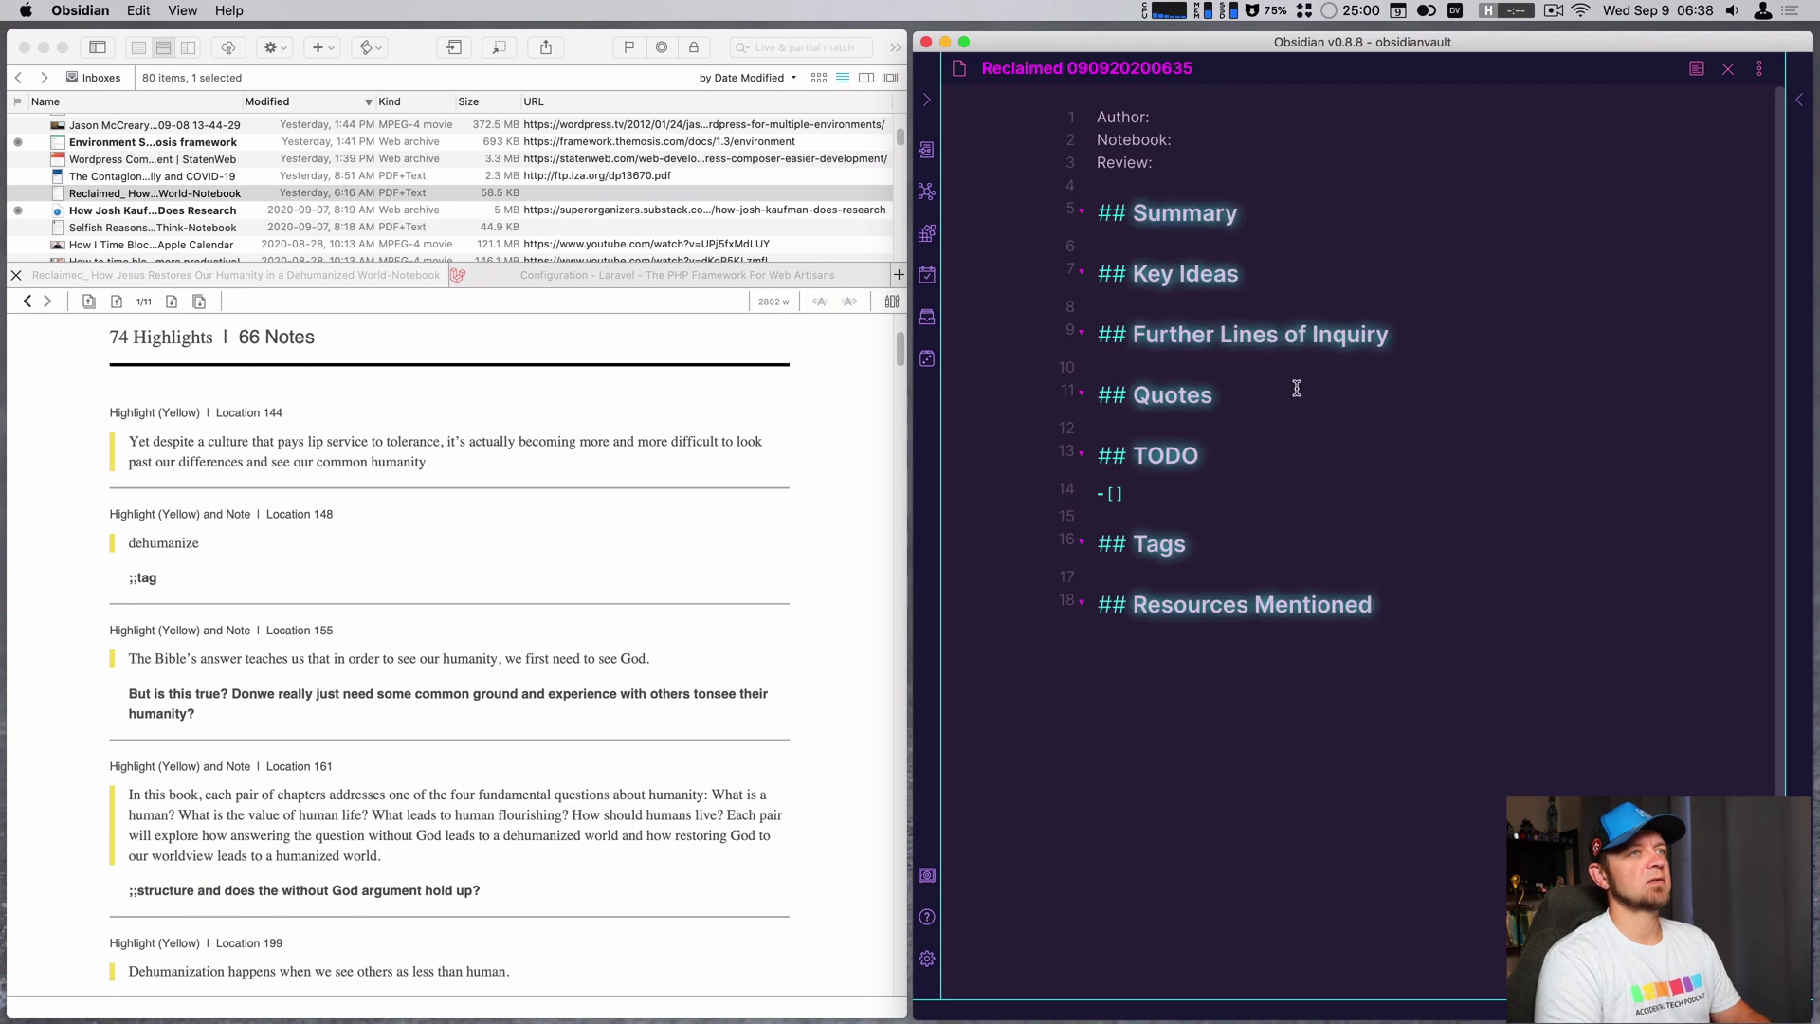
- Turn the Author field into two comma-separated wiki-links, one per co-author
left_click(1256, 119)
type("[[")
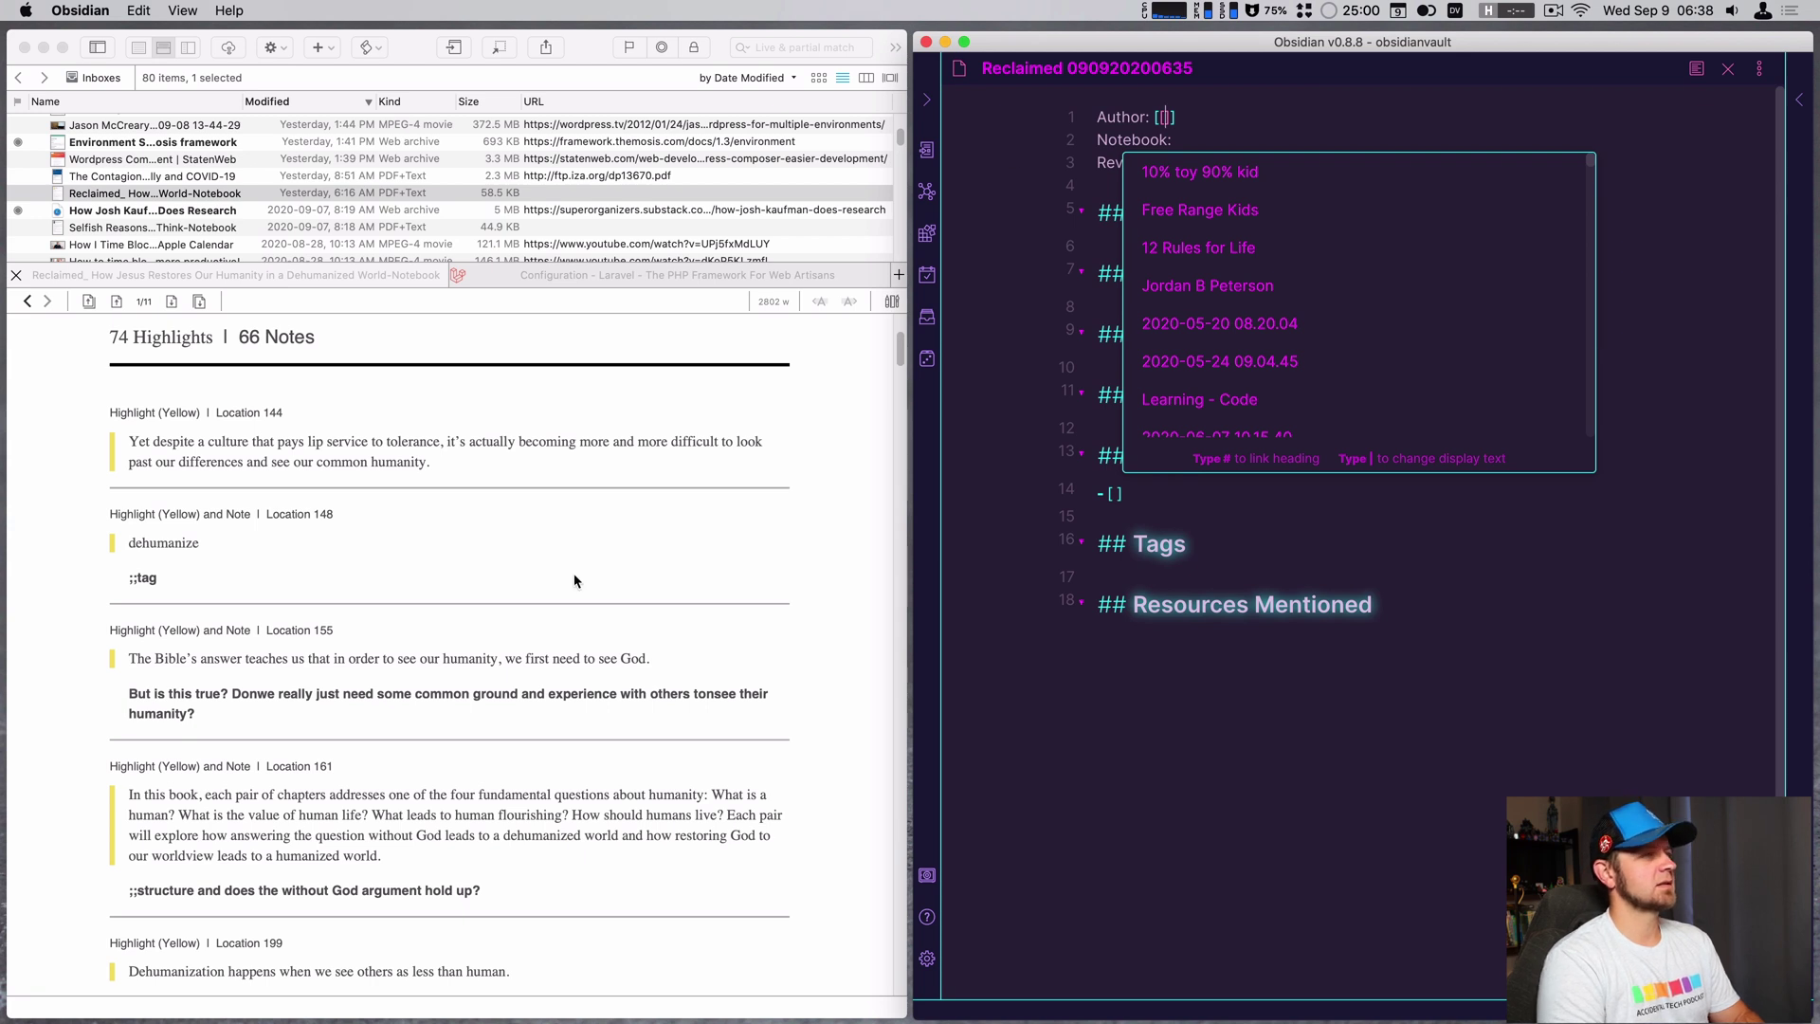
scroll(214, 696, "up", 4)
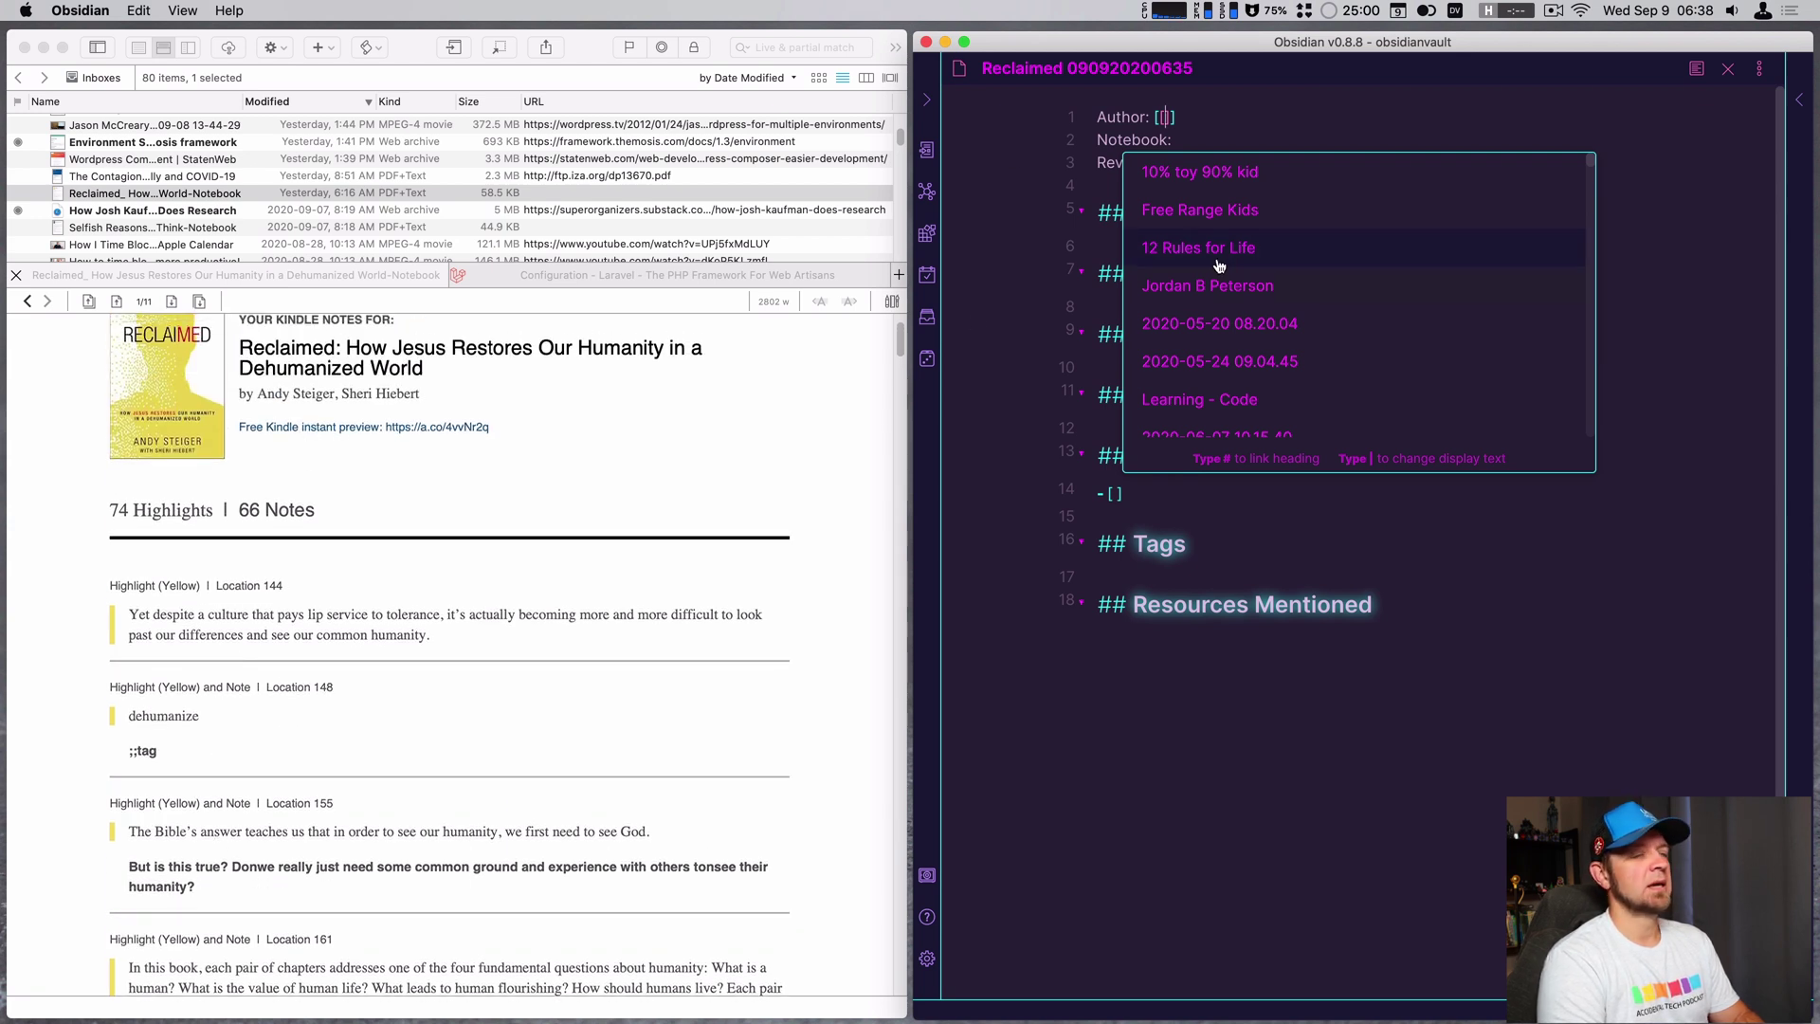
type("Andy S")
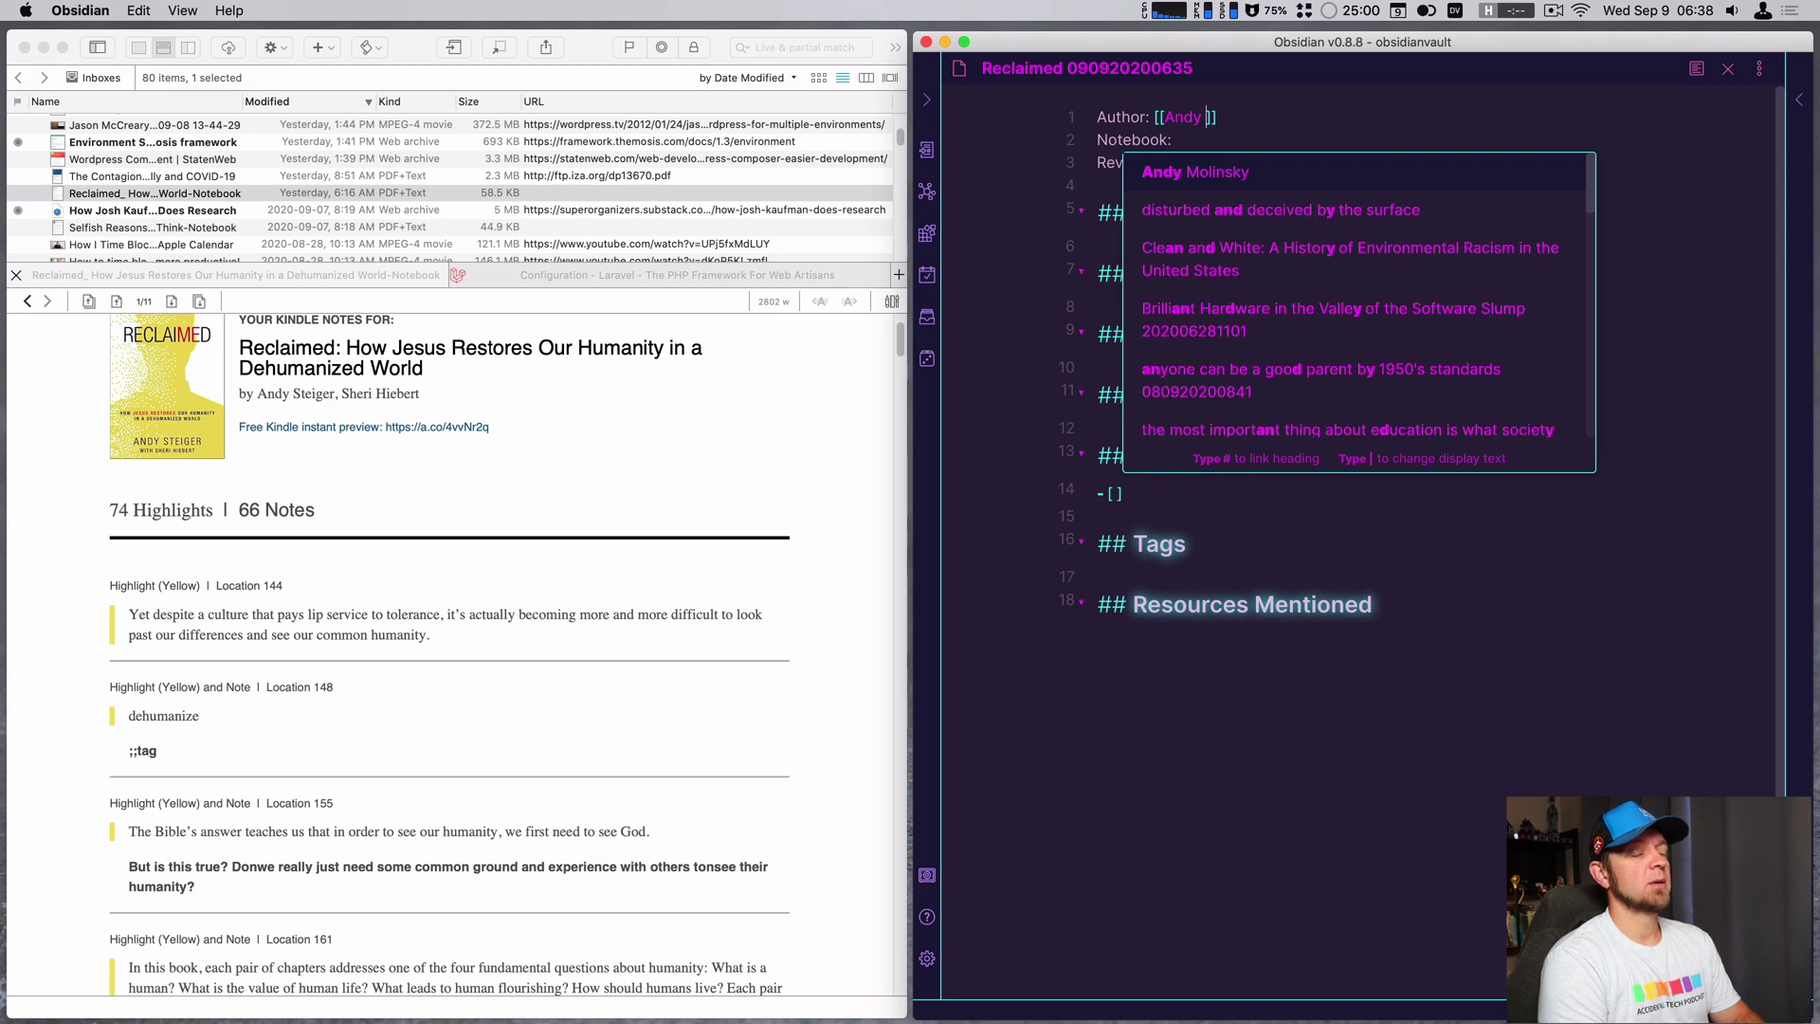
type("teiger")
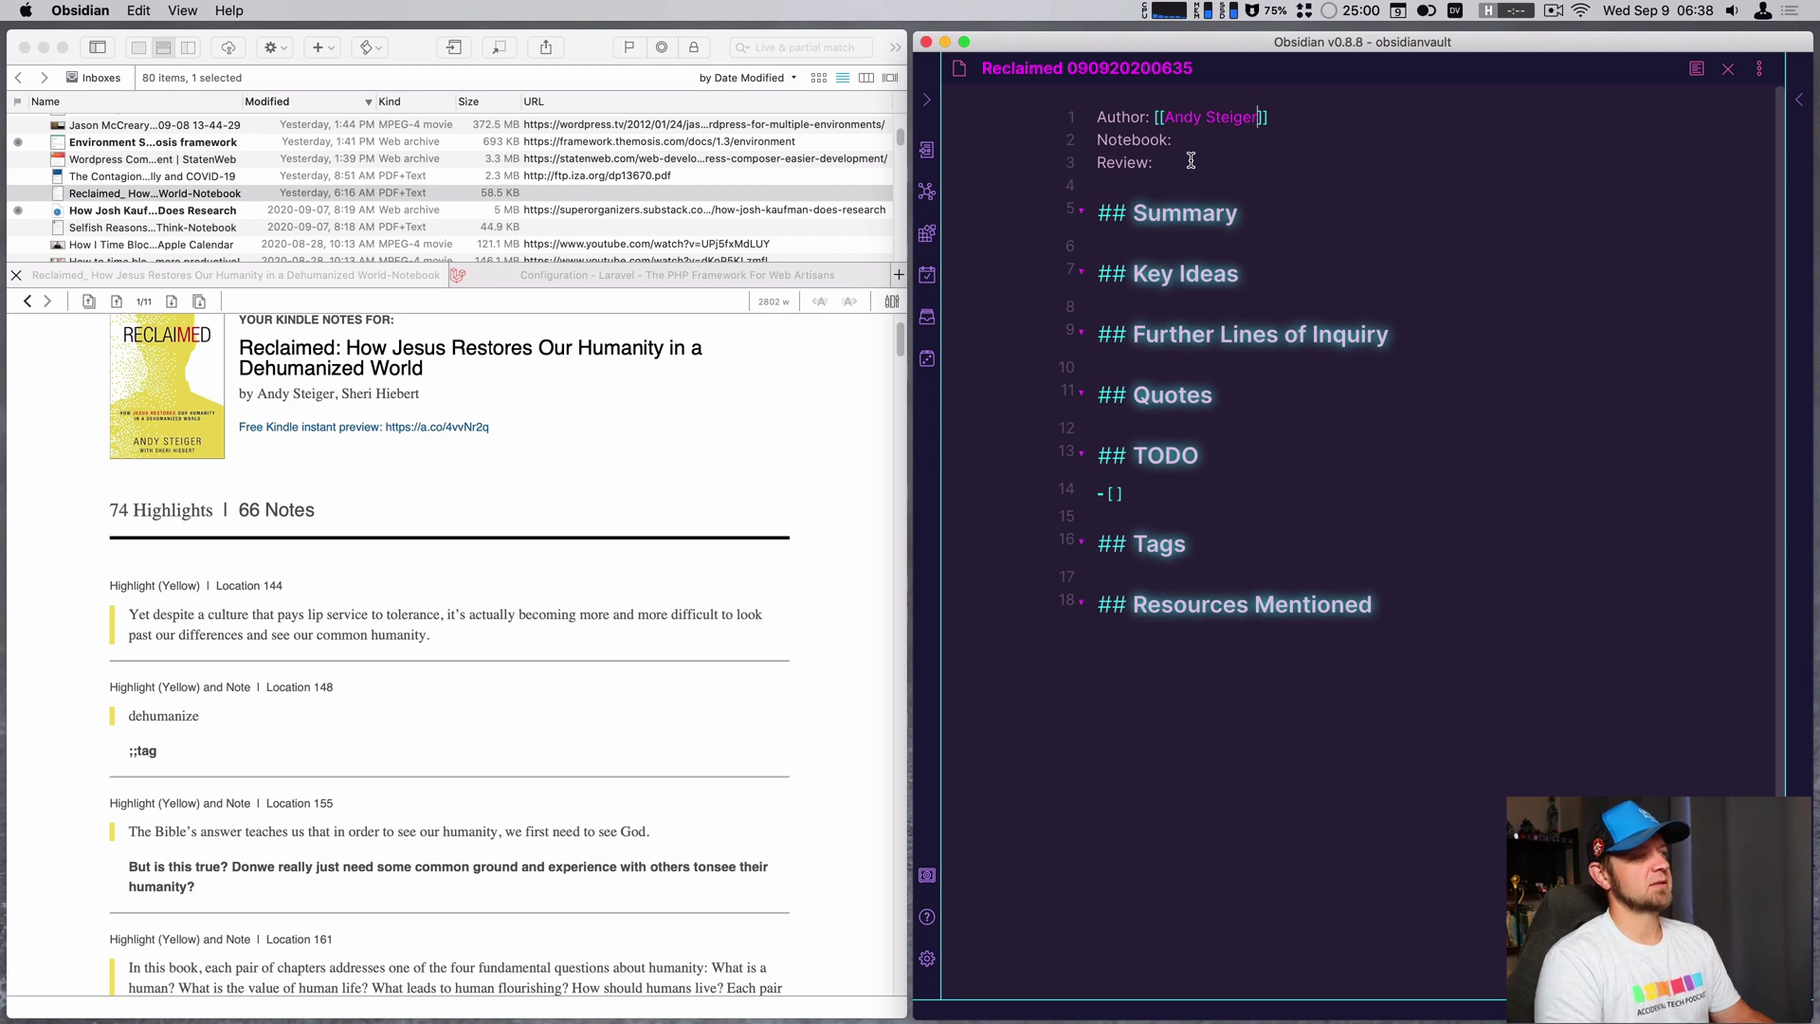
left_click(1311, 115)
type(", ")
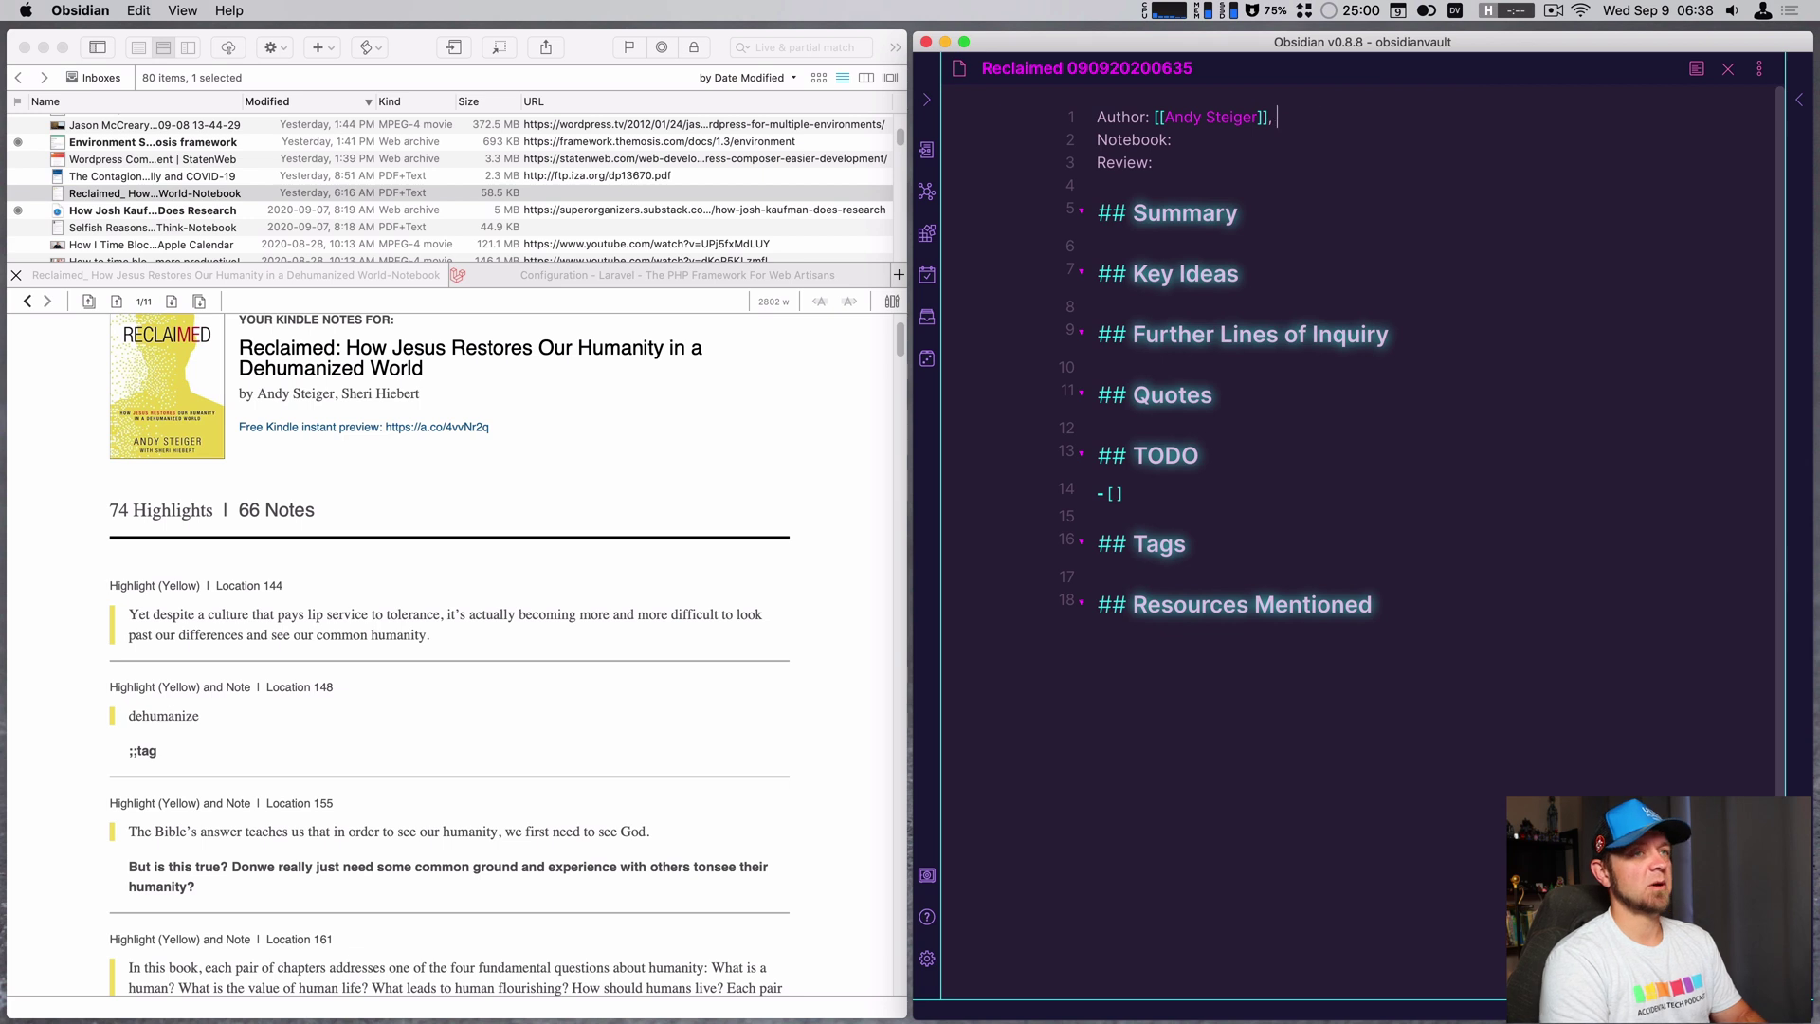
type("[[Sheri Hiebert")
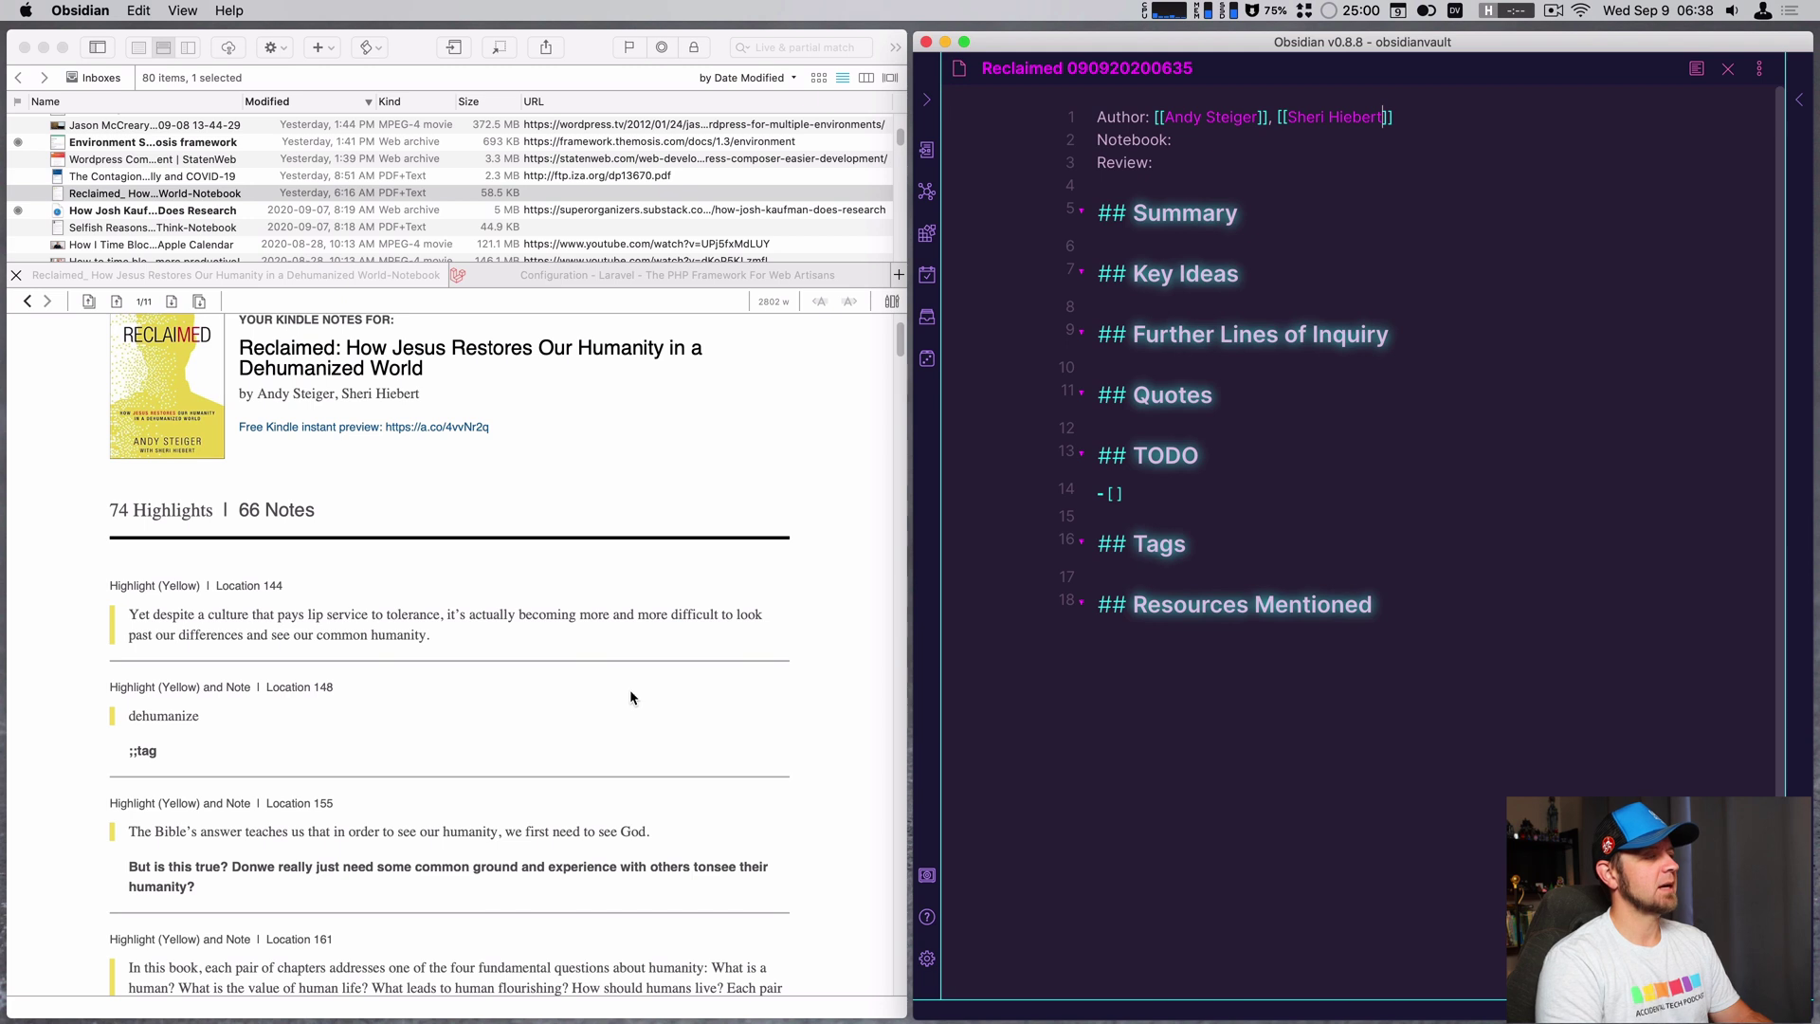
scroll(631, 695, "down", 2)
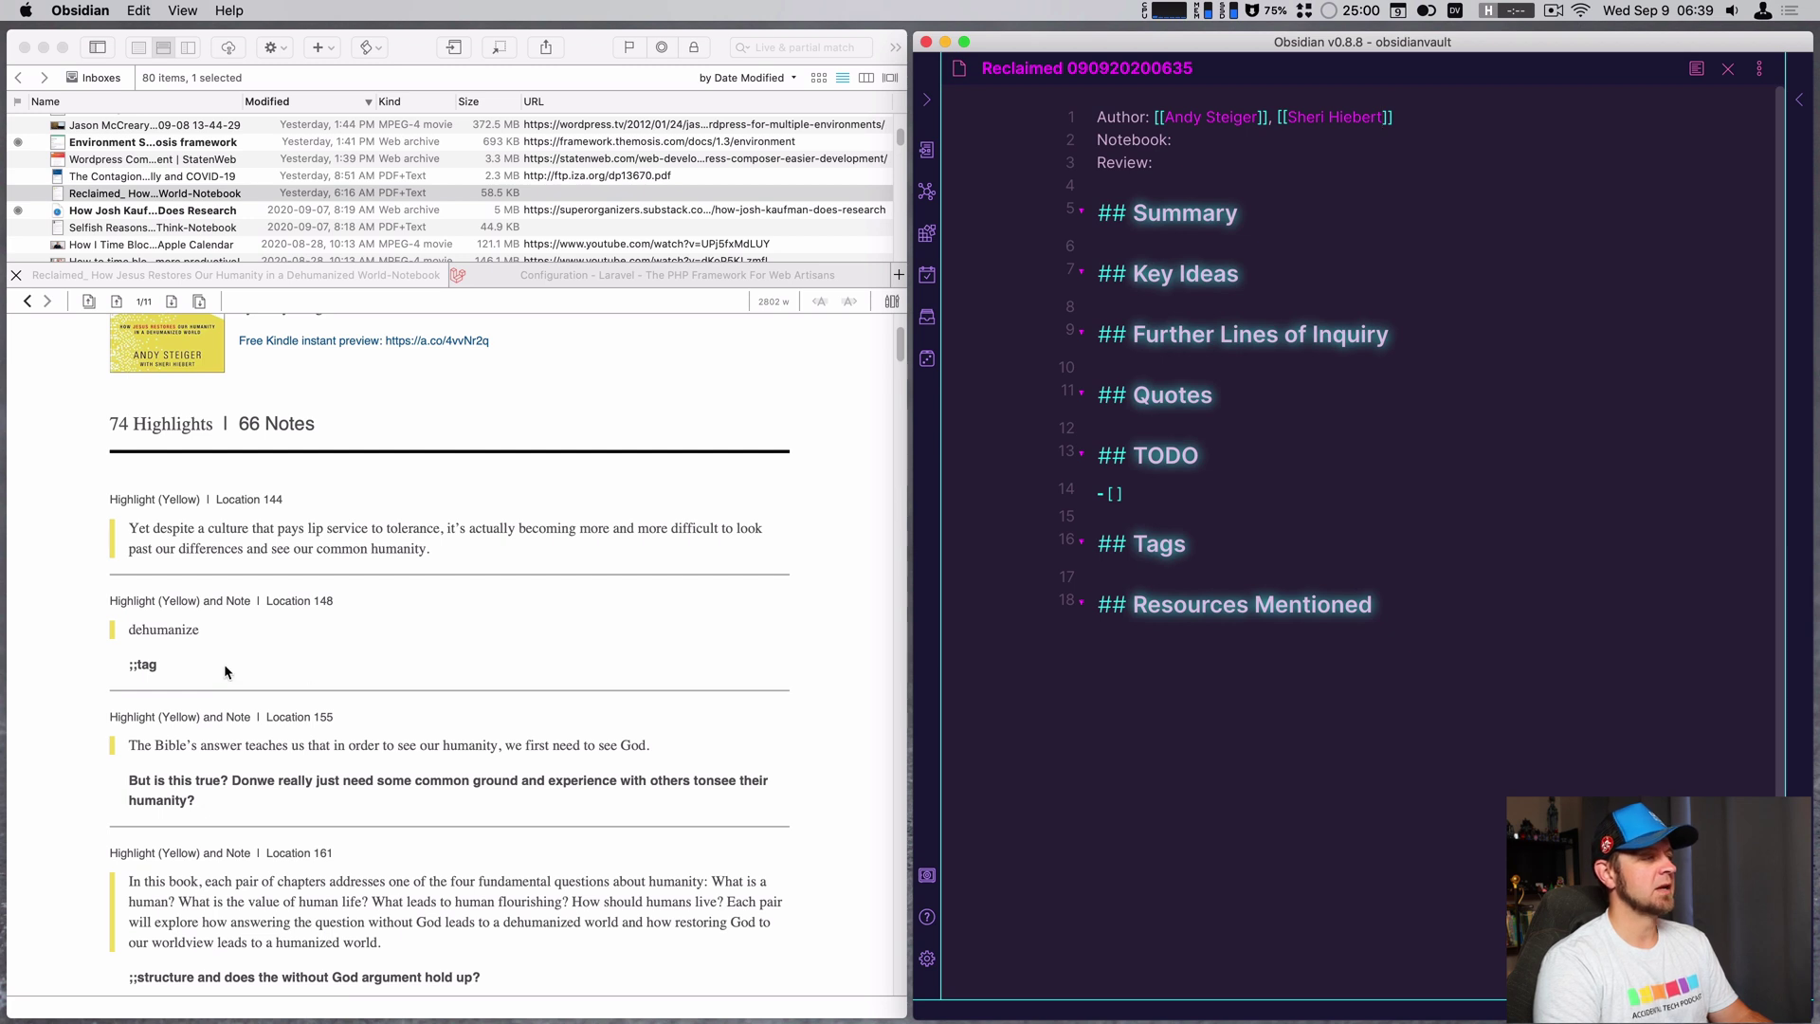
- Read the Location 148 highlight's tag and add '- [[dehumanization]] loc 148' under Tags
scroll(225, 668, "down", 1)
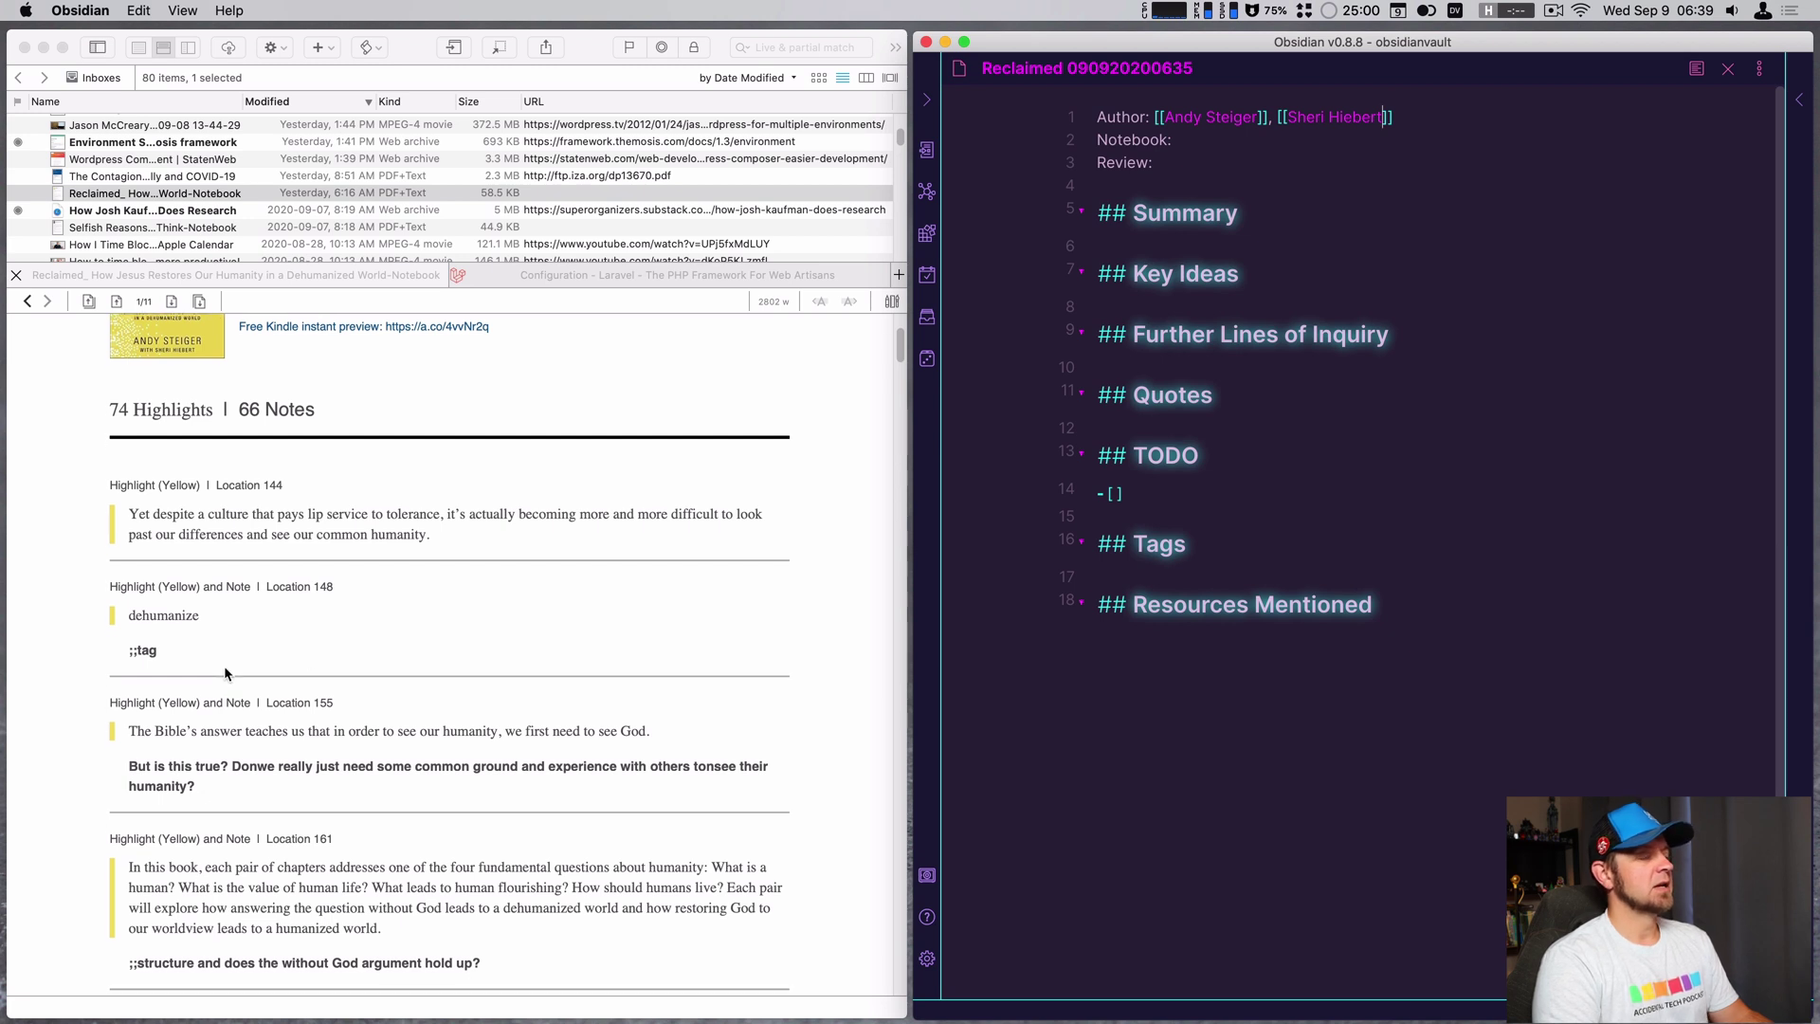
left_click(163, 641)
left_click(133, 644, "shift")
left_click(123, 644, "shift")
left_click(154, 645)
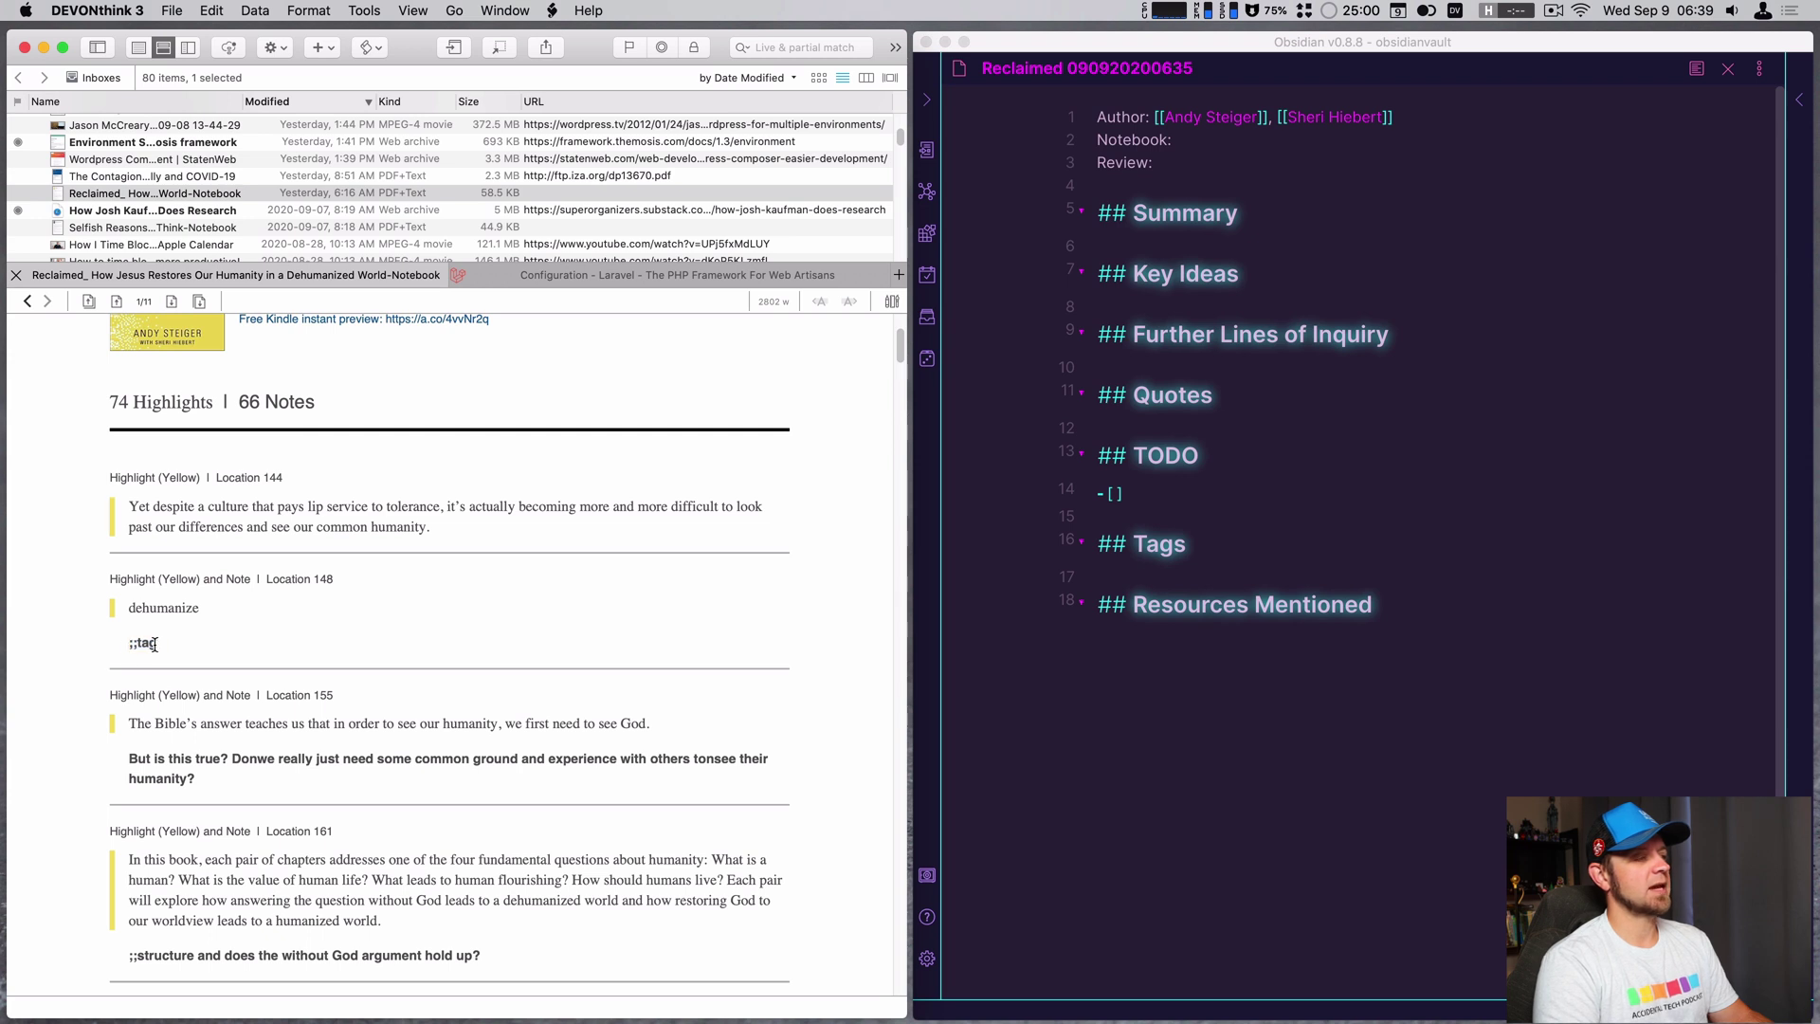
left_click(1197, 547)
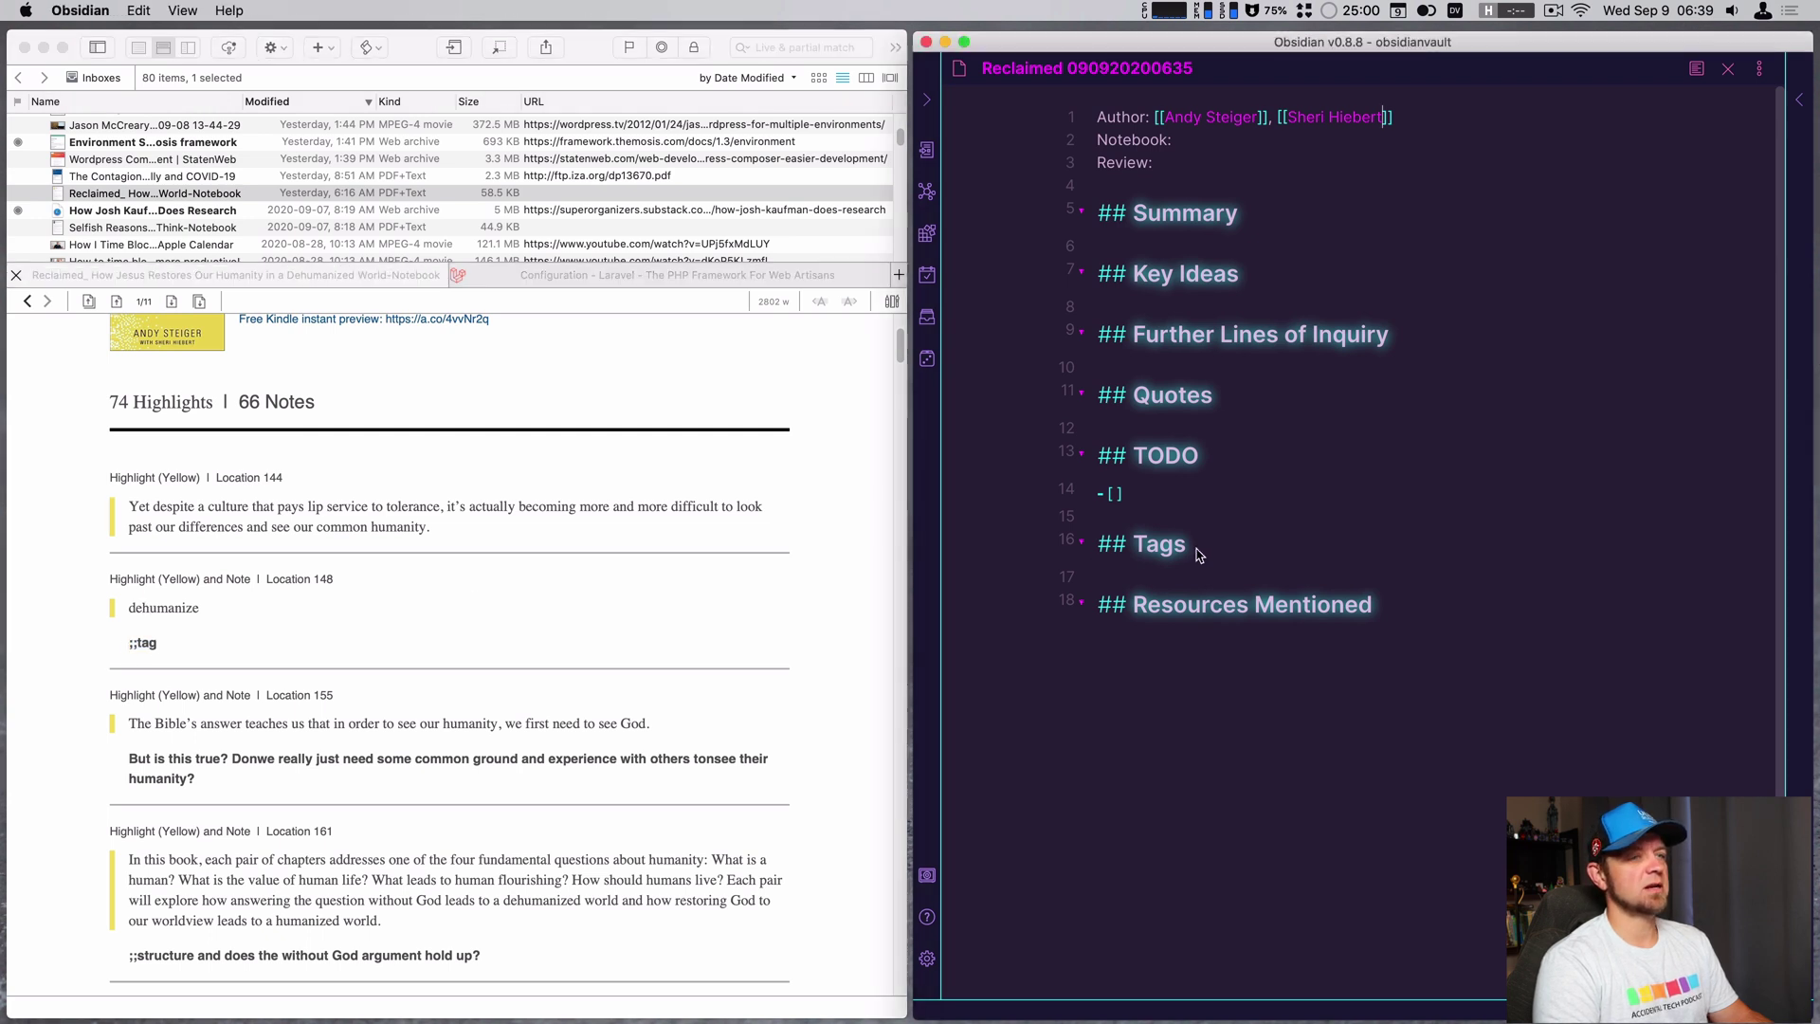
key("Return")
key("Return")
type("-")
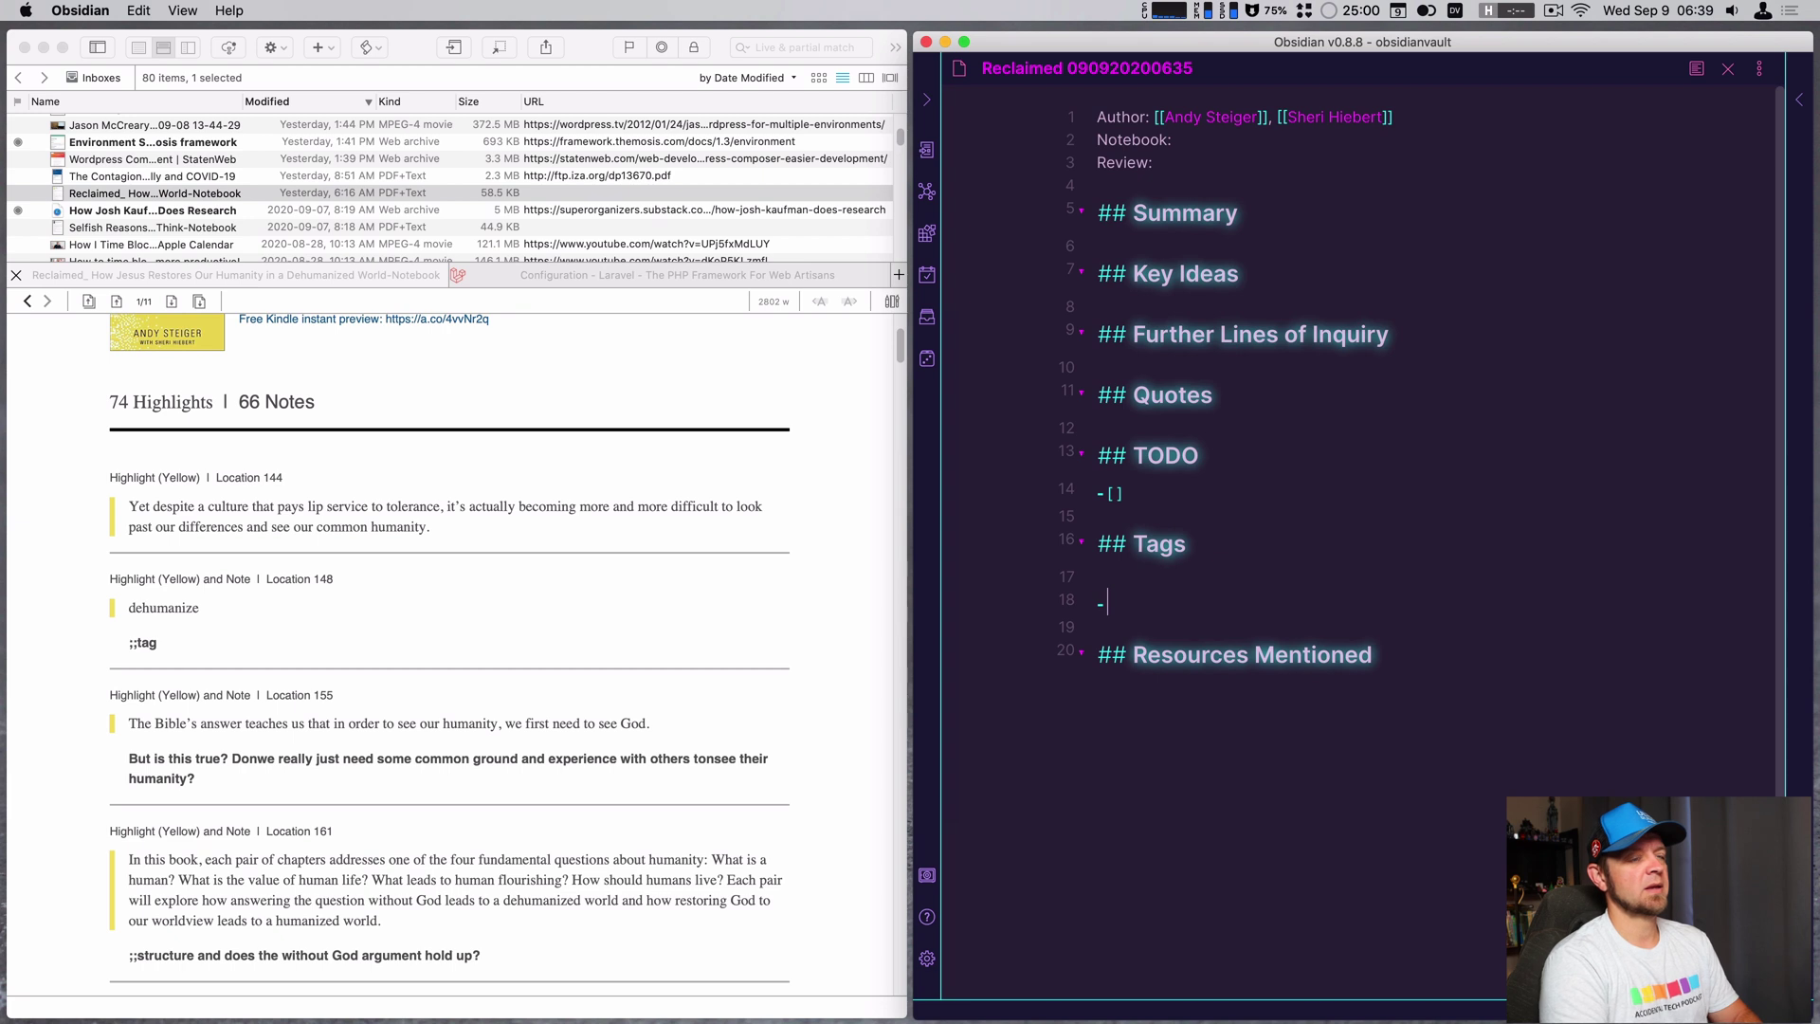
type(" [[dehuman")
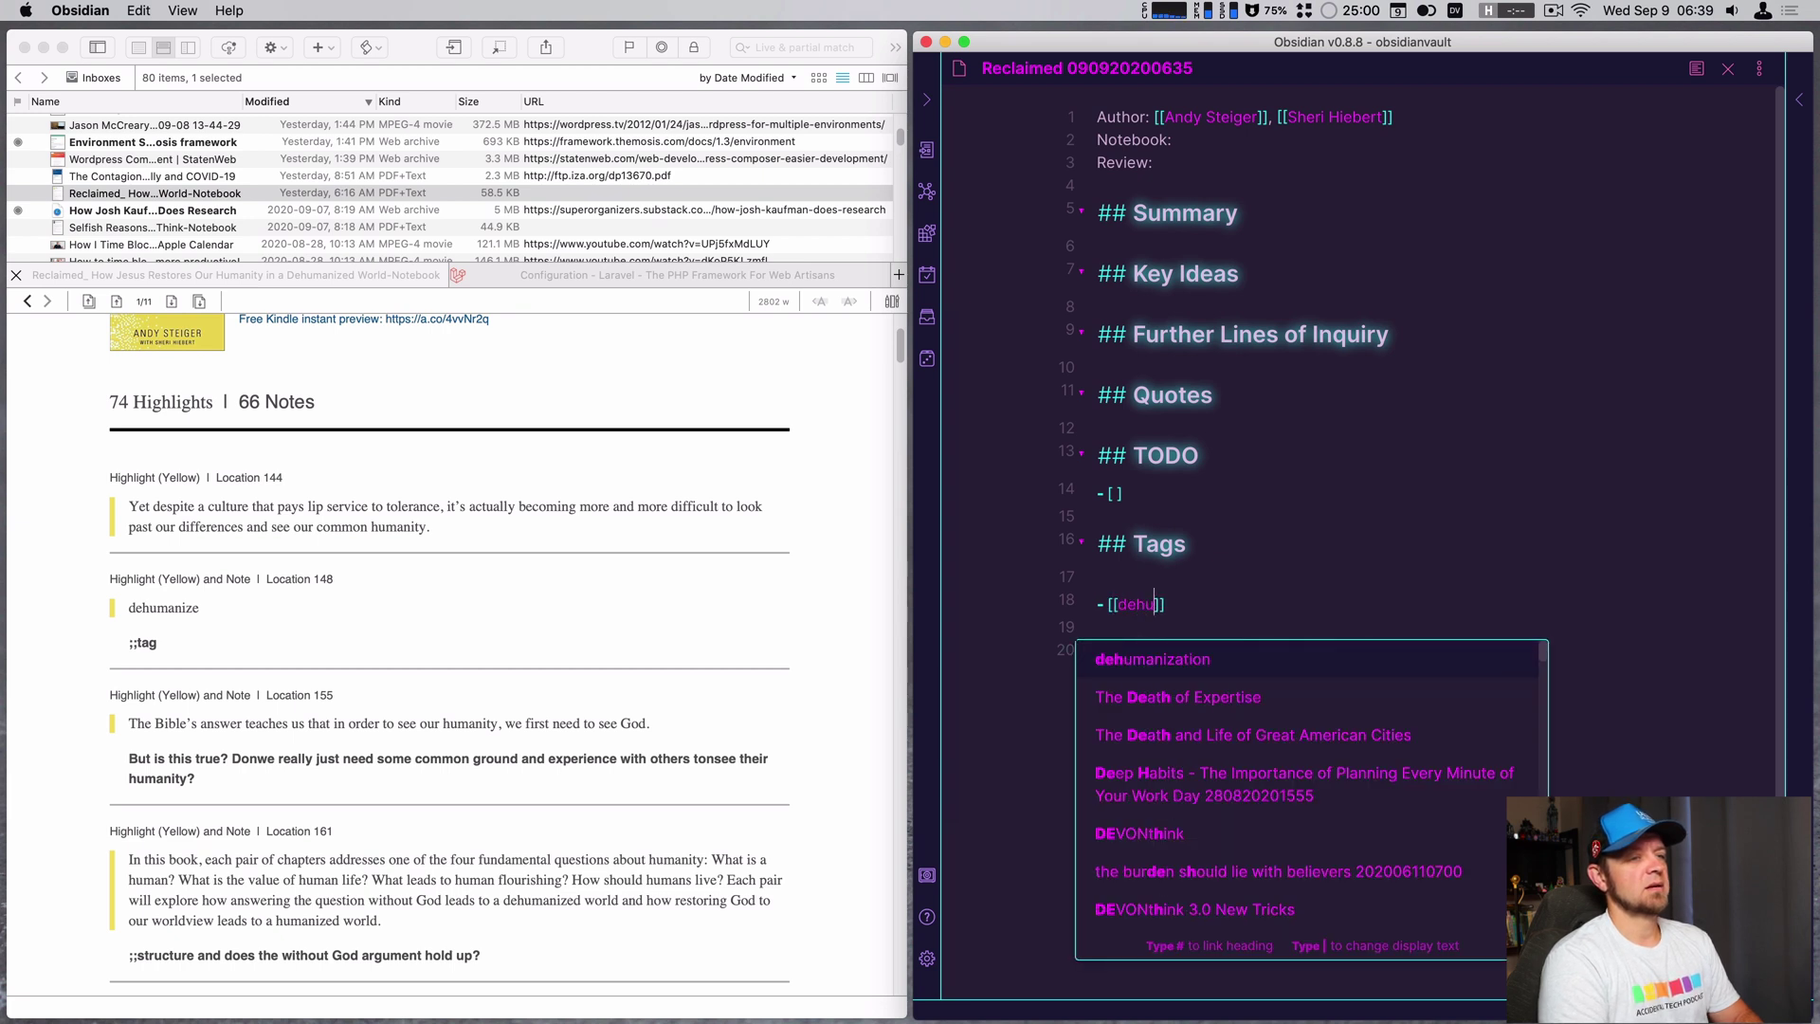
key("Return")
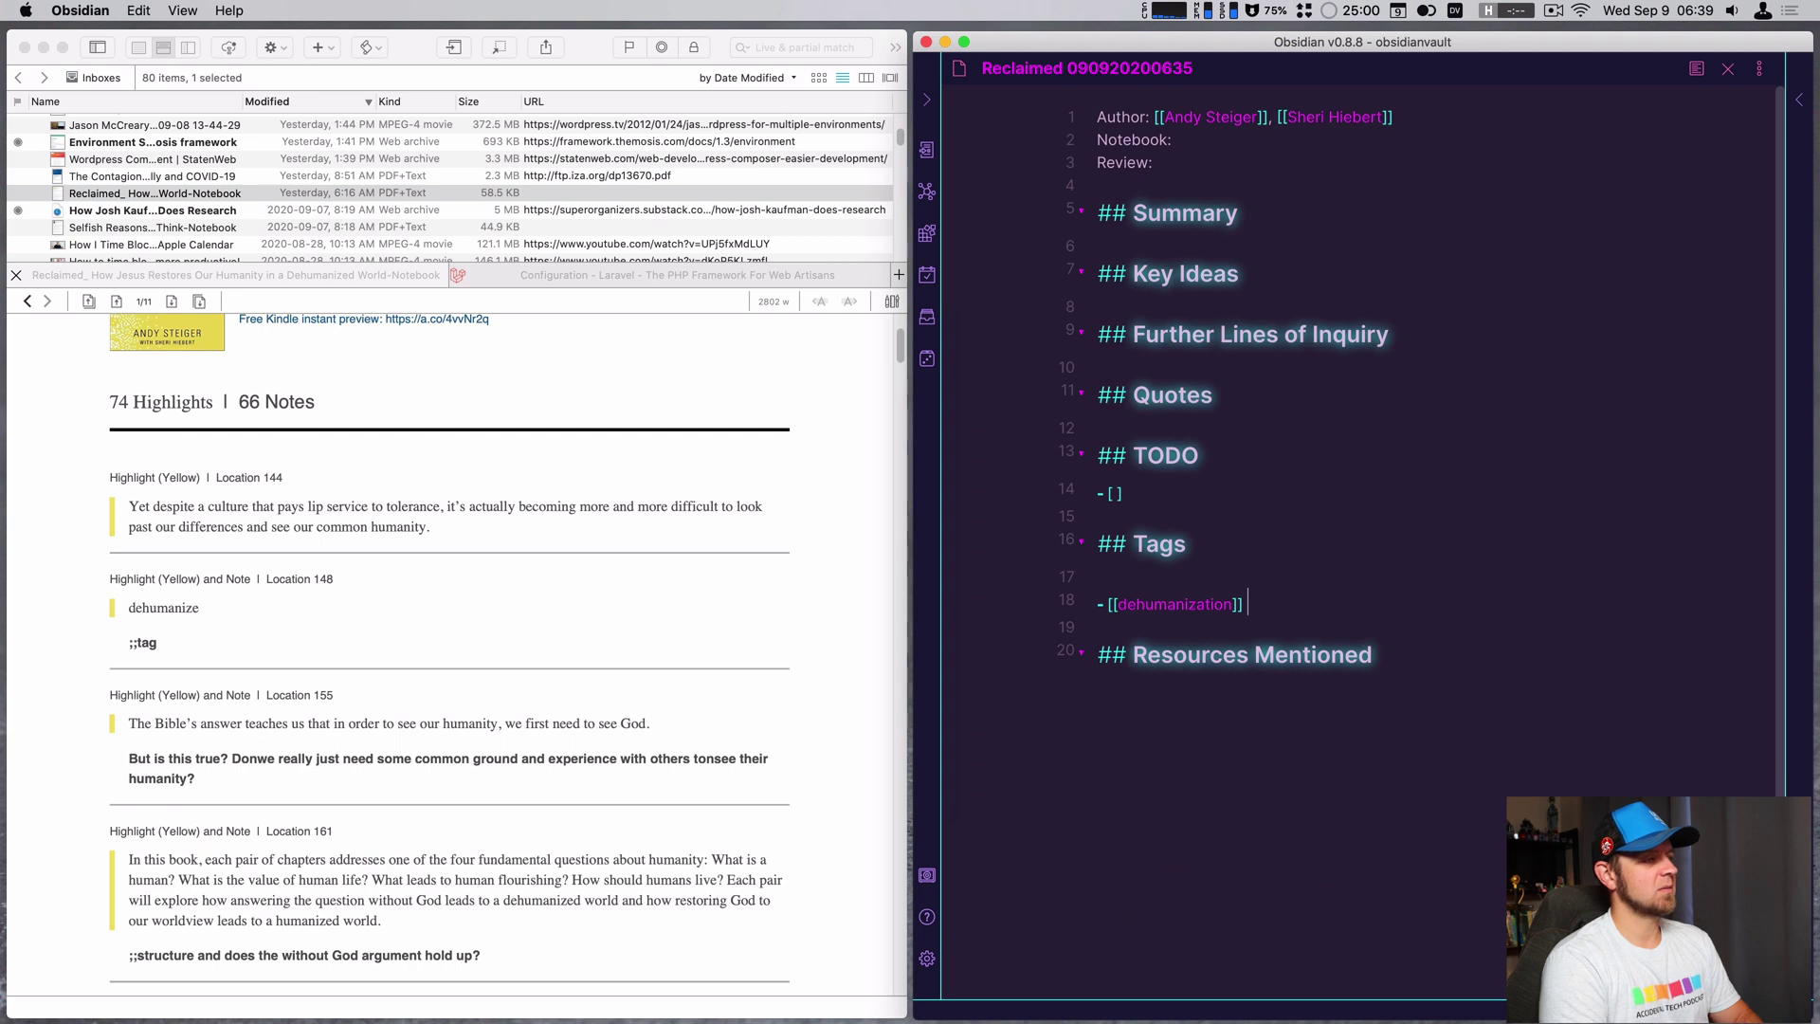
type("loc 148")
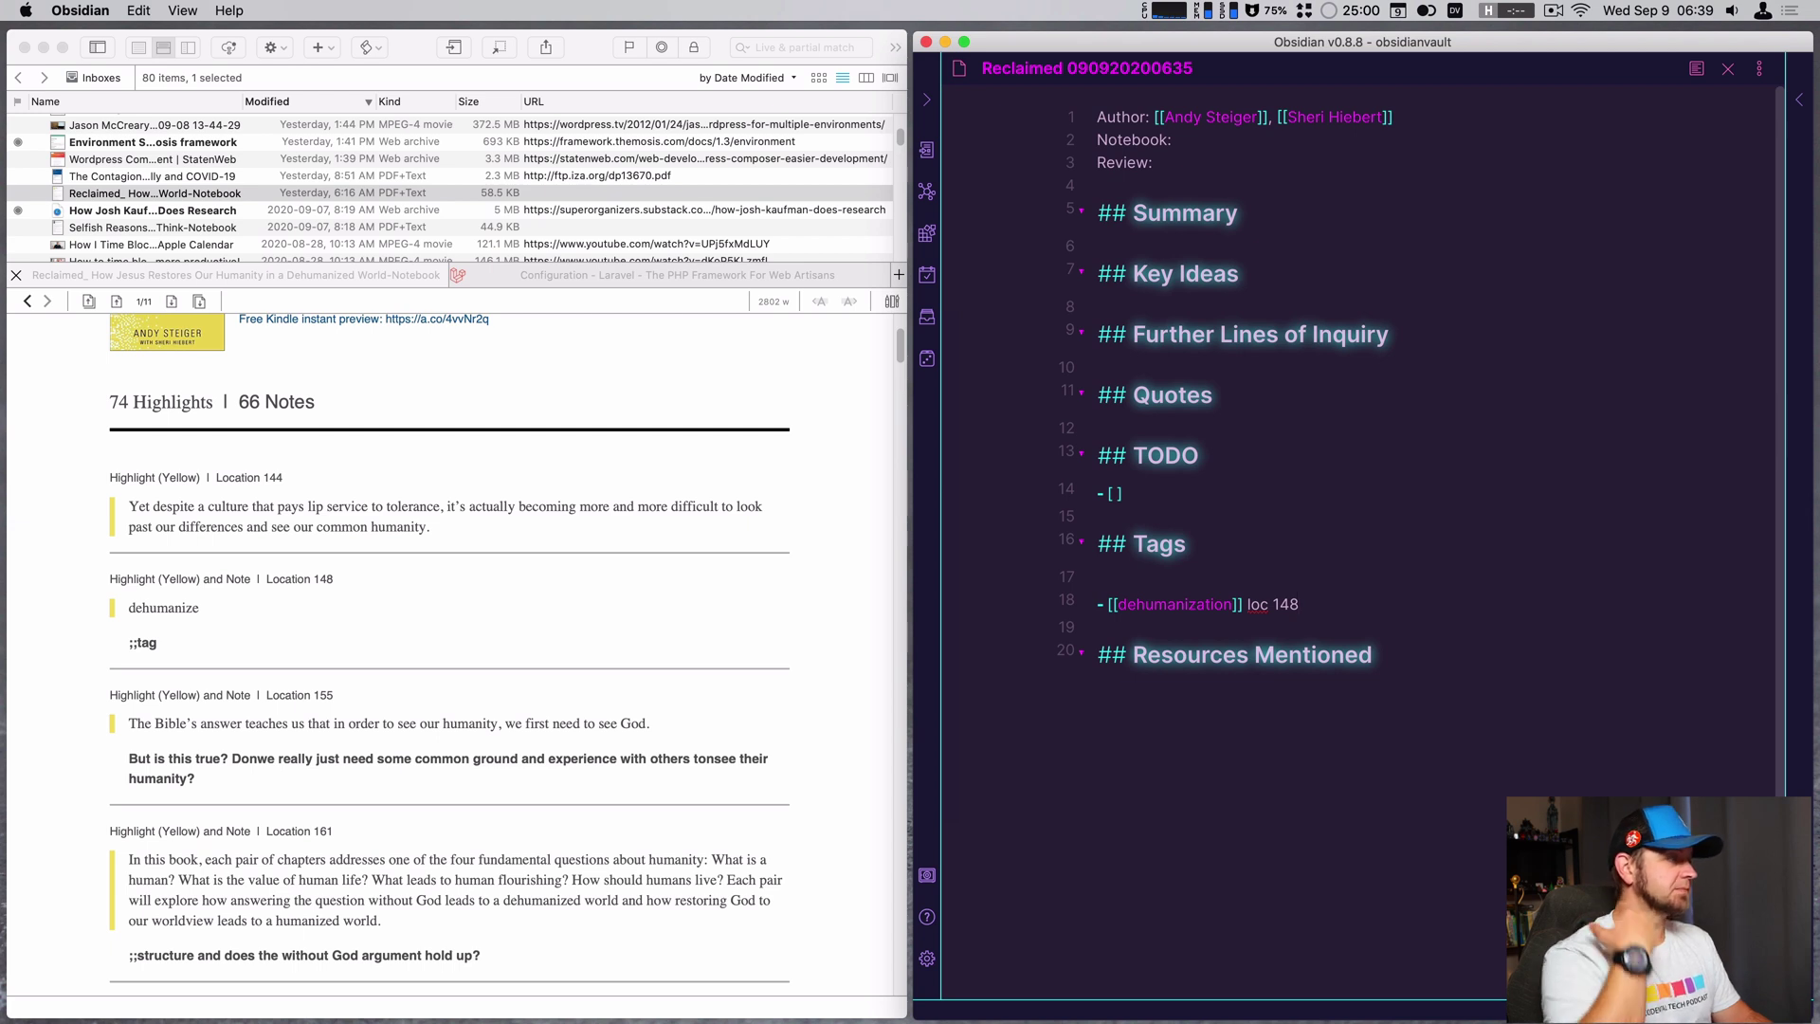
- Select the Location 161 structure note in the Kindle highlights and place the caret after Summary
scroll(178, 611, "down", 2)
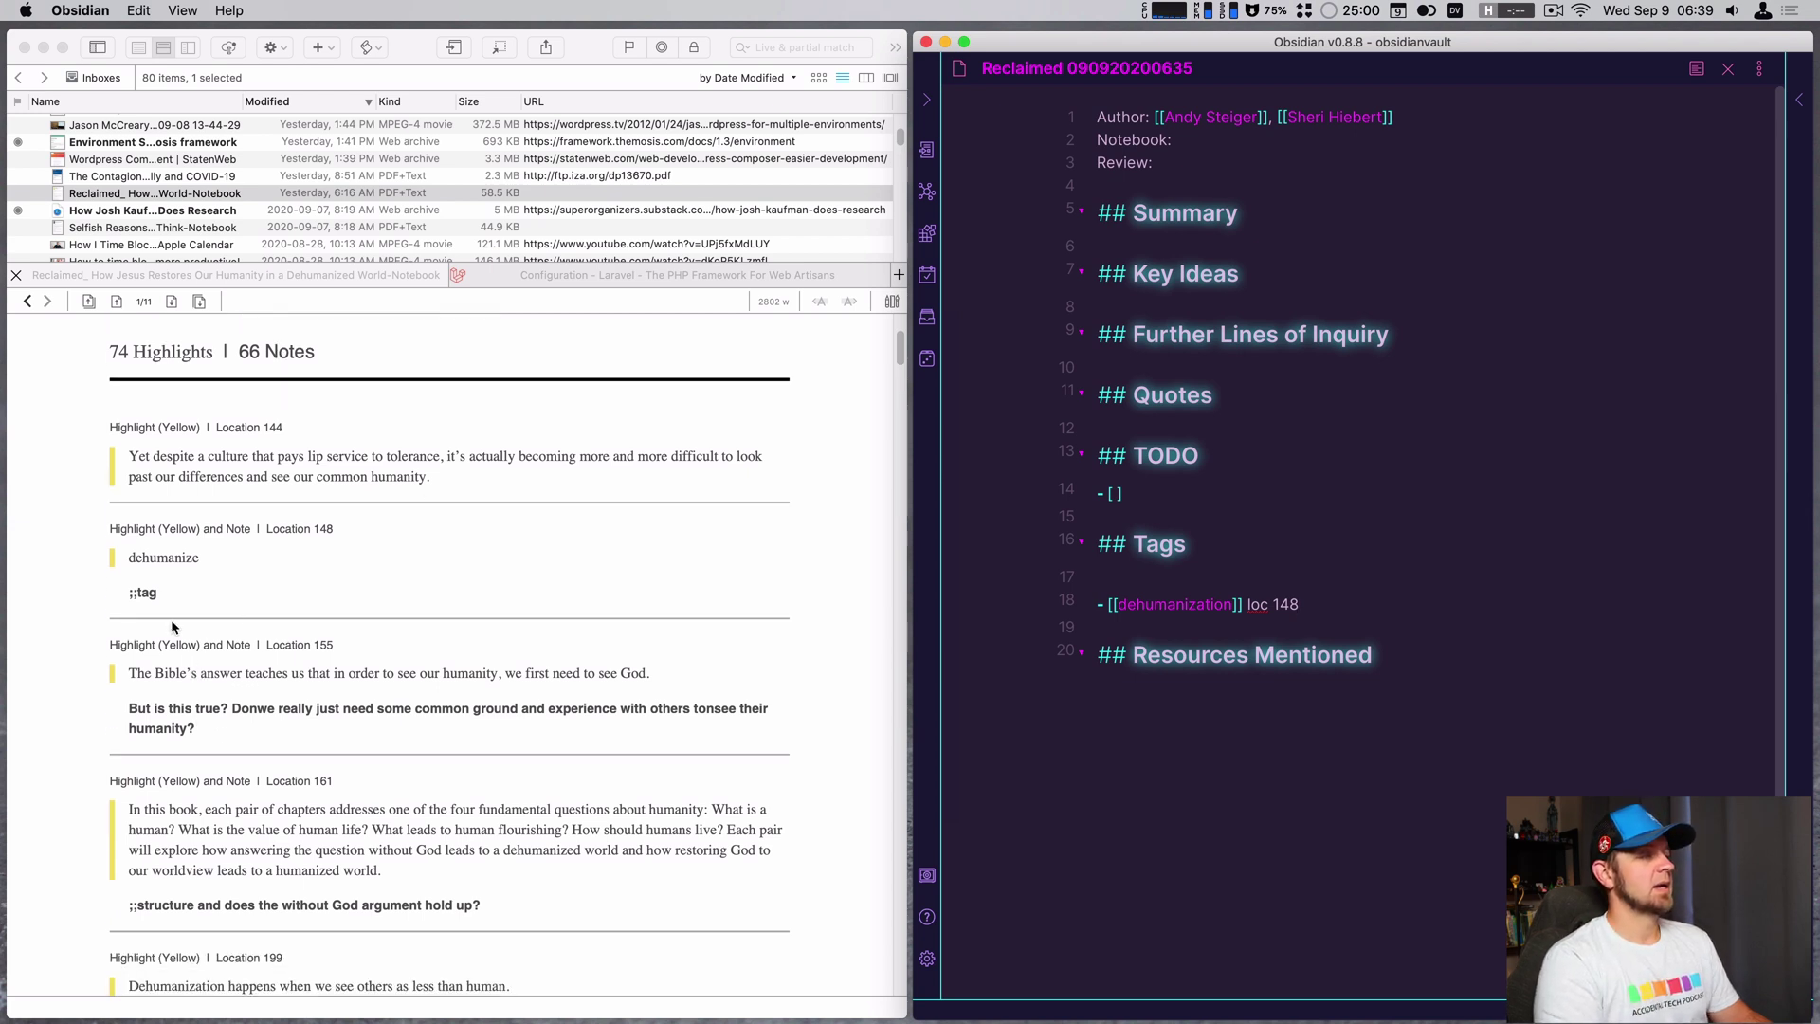
scroll(402, 688, "down", 2)
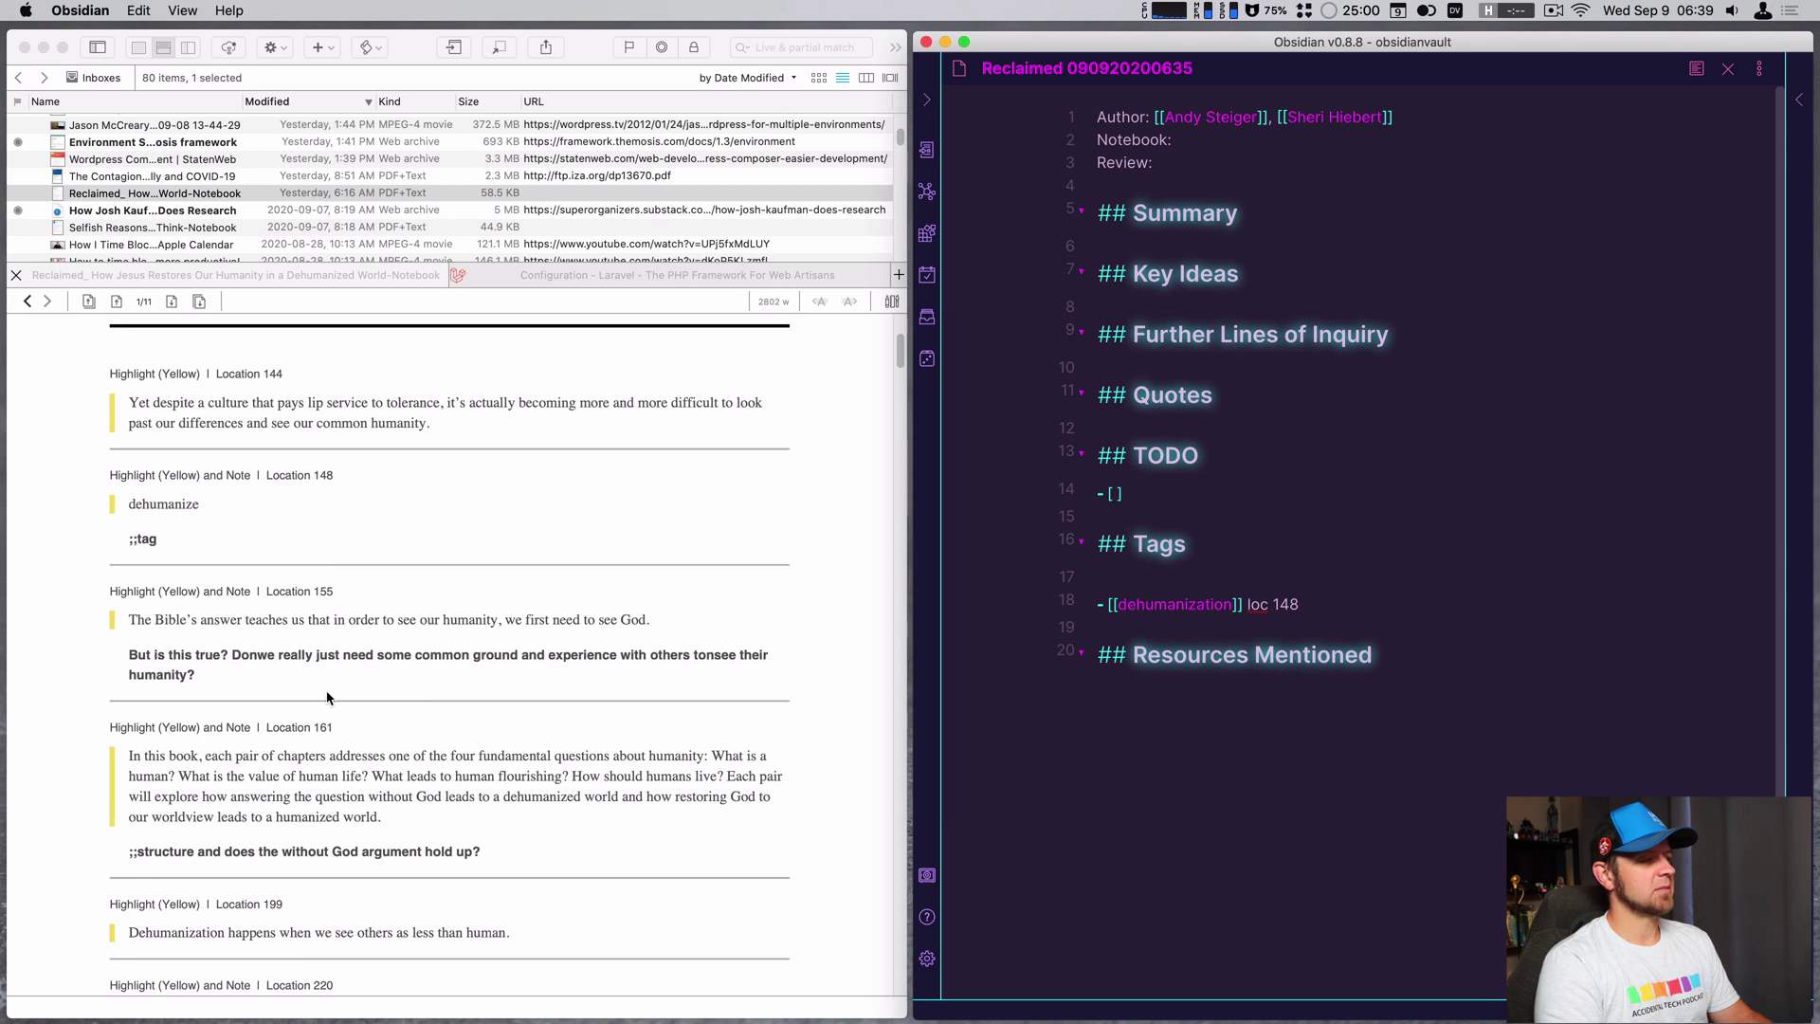
scroll(148, 853, "down", 1)
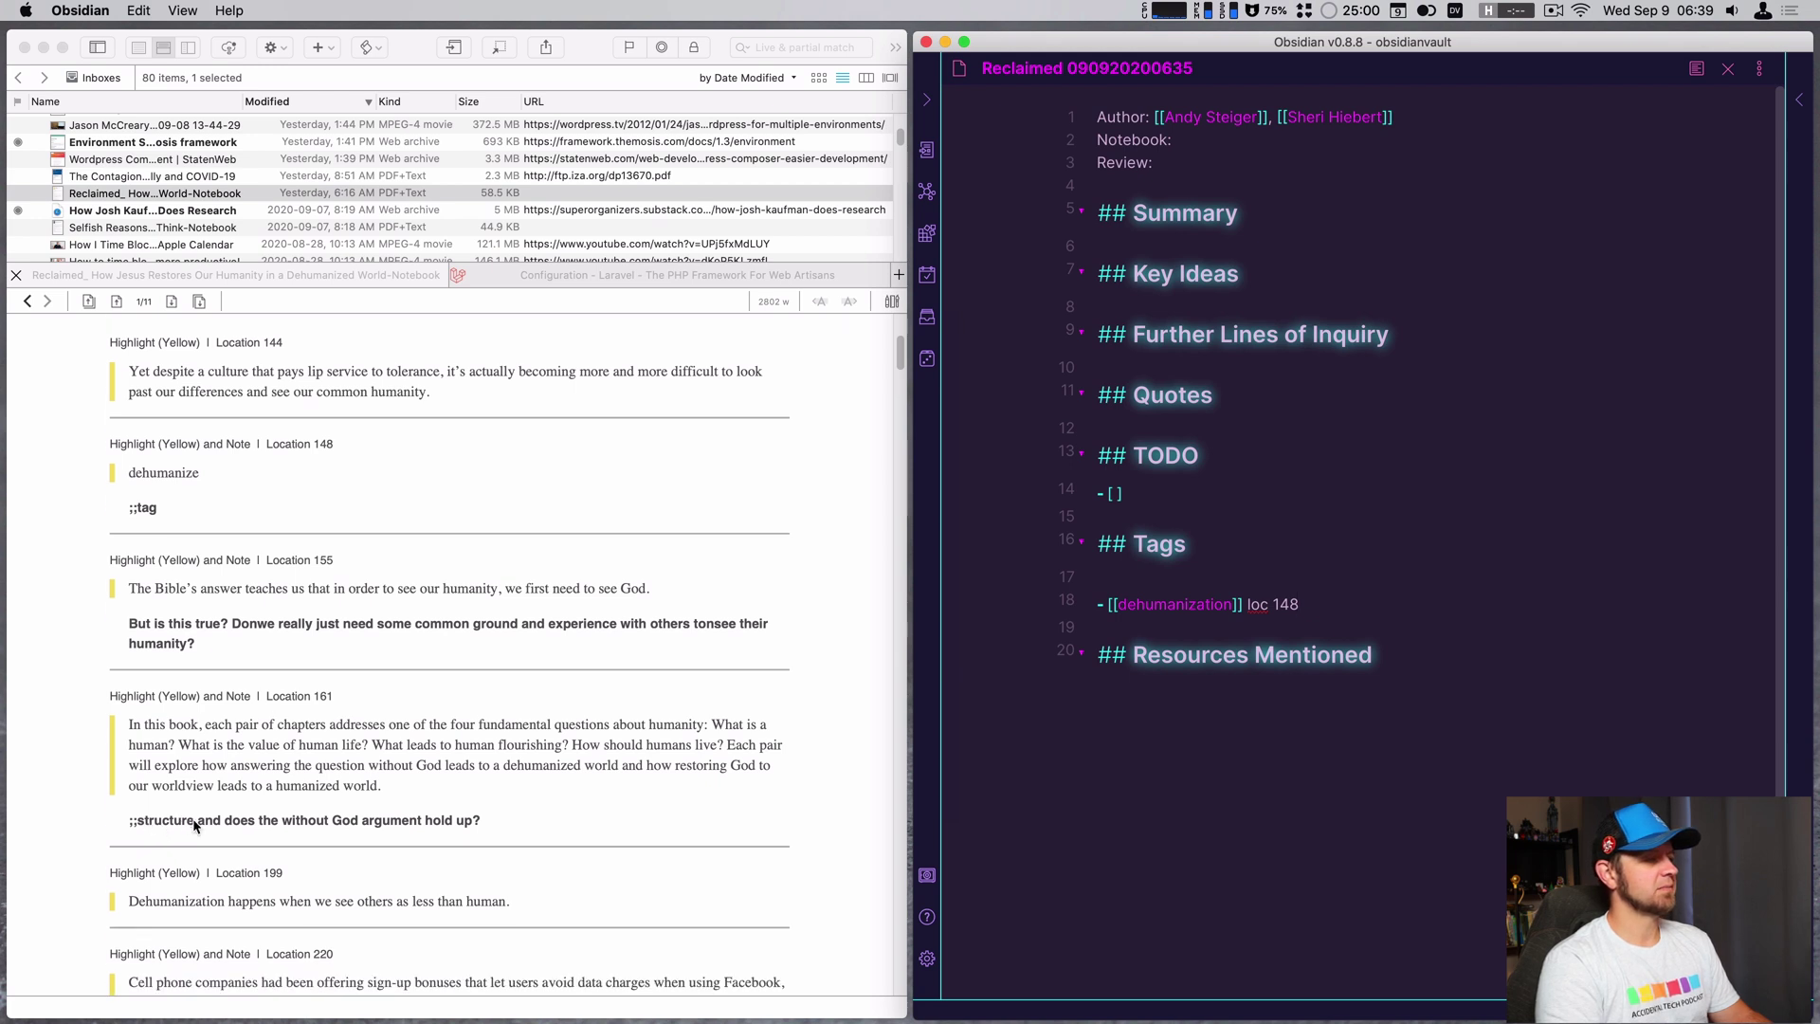
left_click(184, 823)
left_click_drag(194, 821, 481, 823)
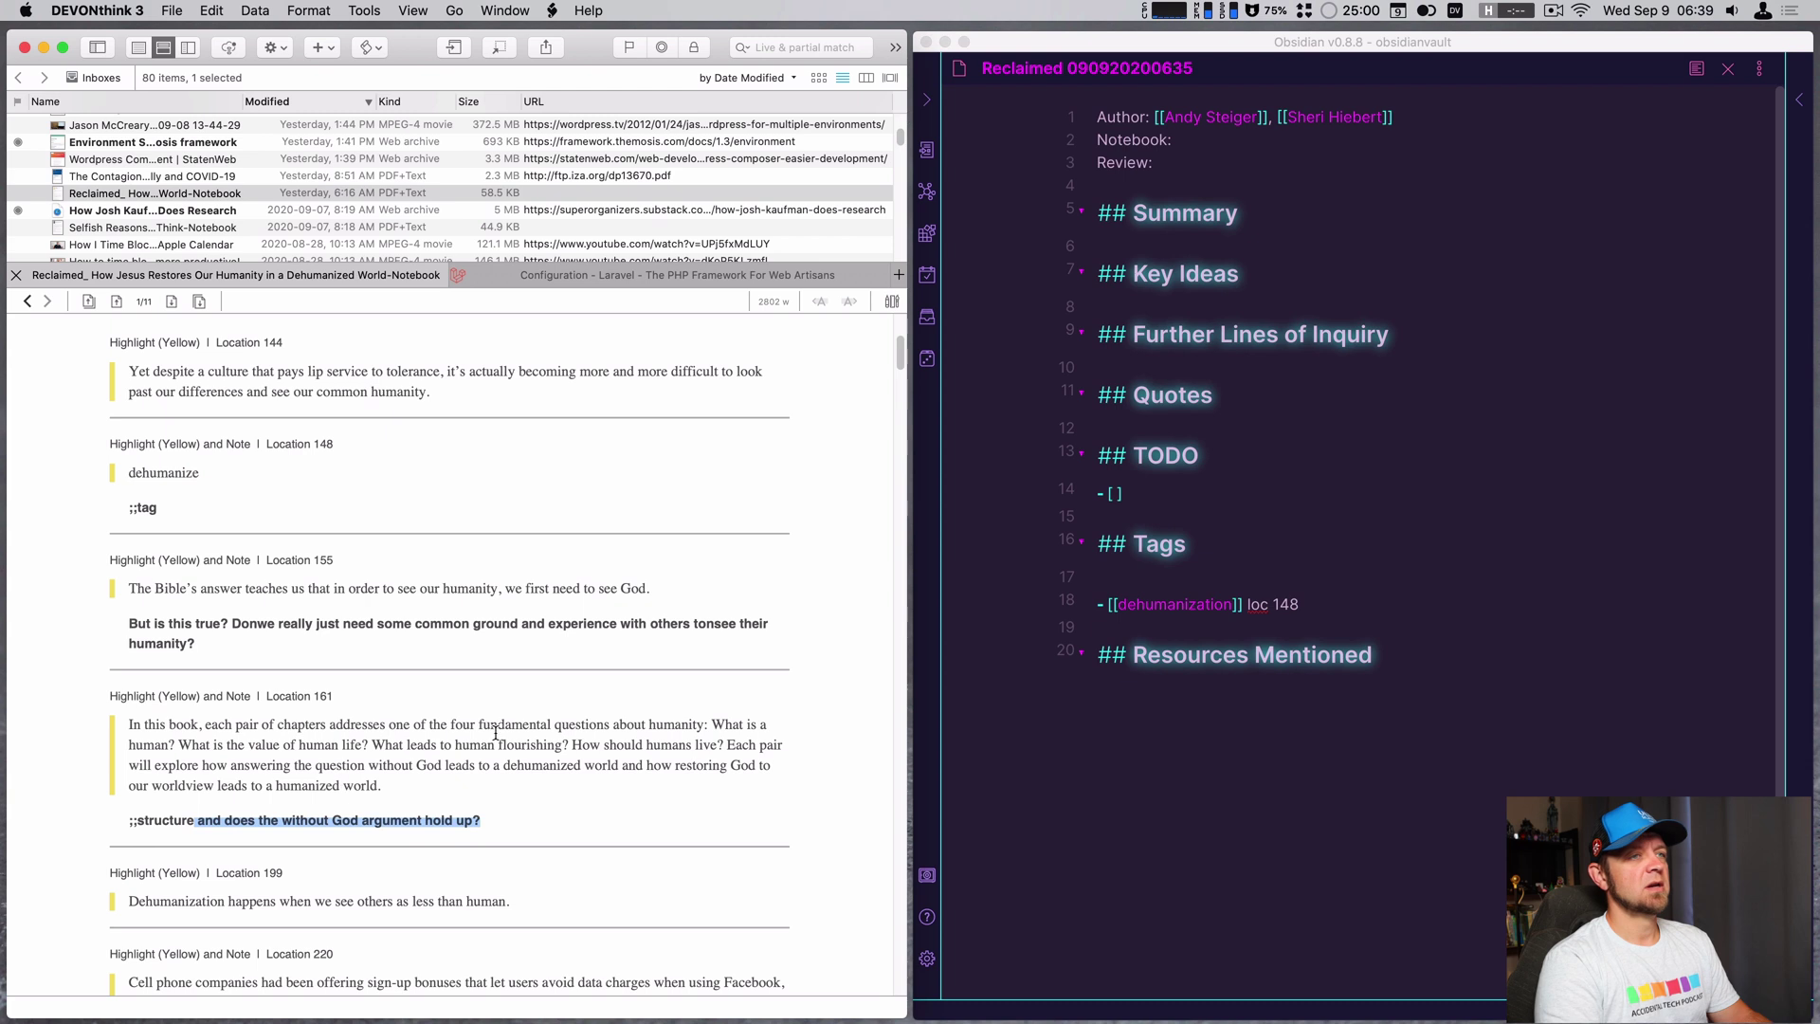
left_click(1253, 224)
left_click(1278, 216)
left_click(1261, 276)
left_click(1259, 227)
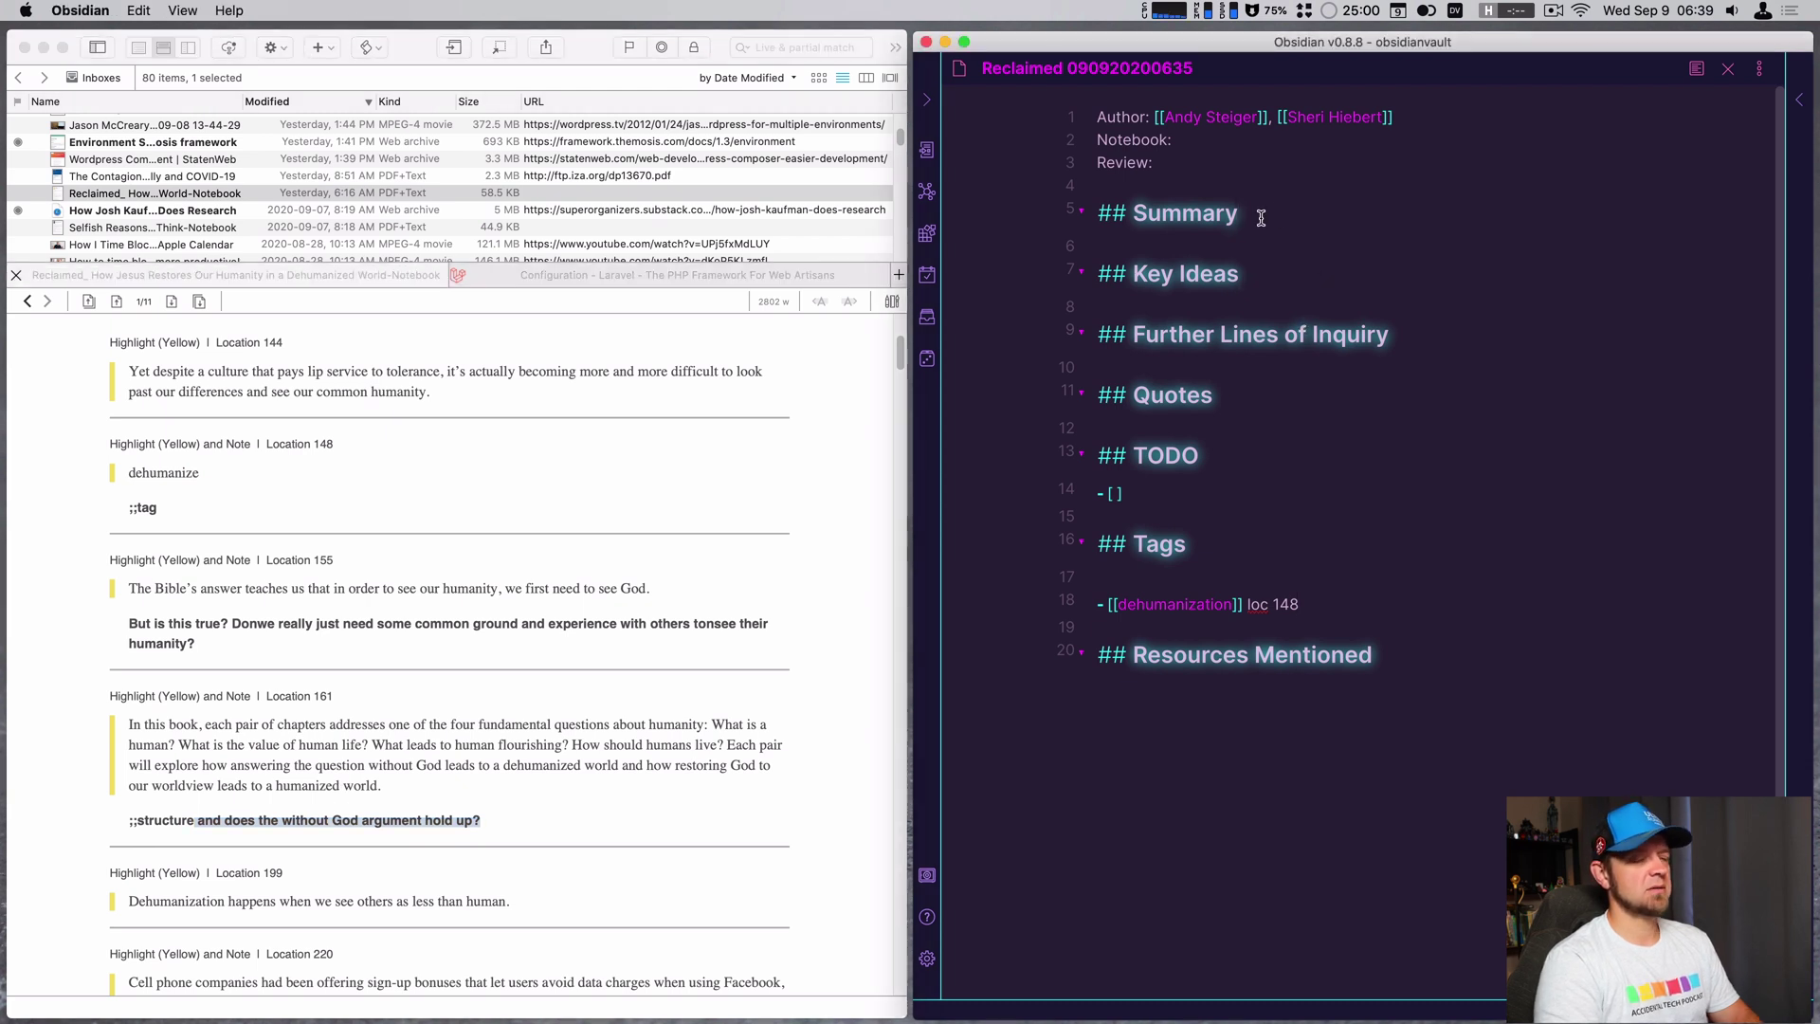
- Add a bold Structure bullet: each pair of chapters addresses one of four fundamental questions about humanity
key("Return")
key("Return")
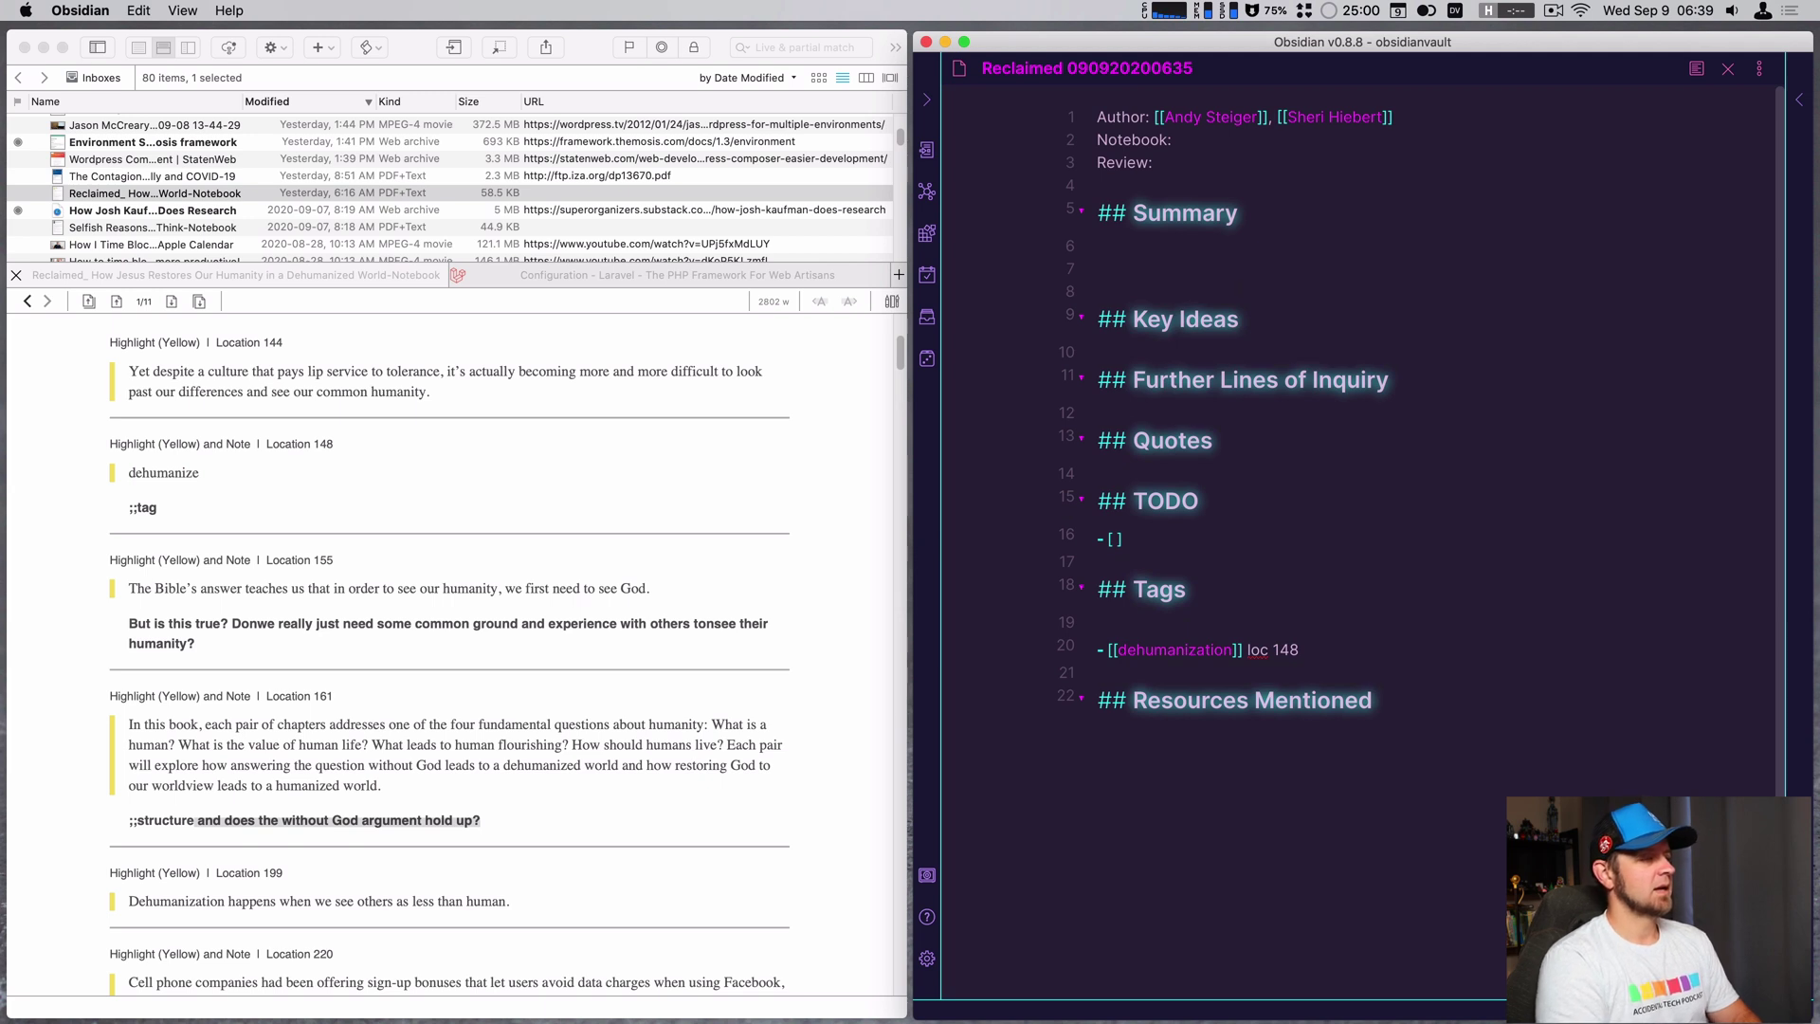
type("-")
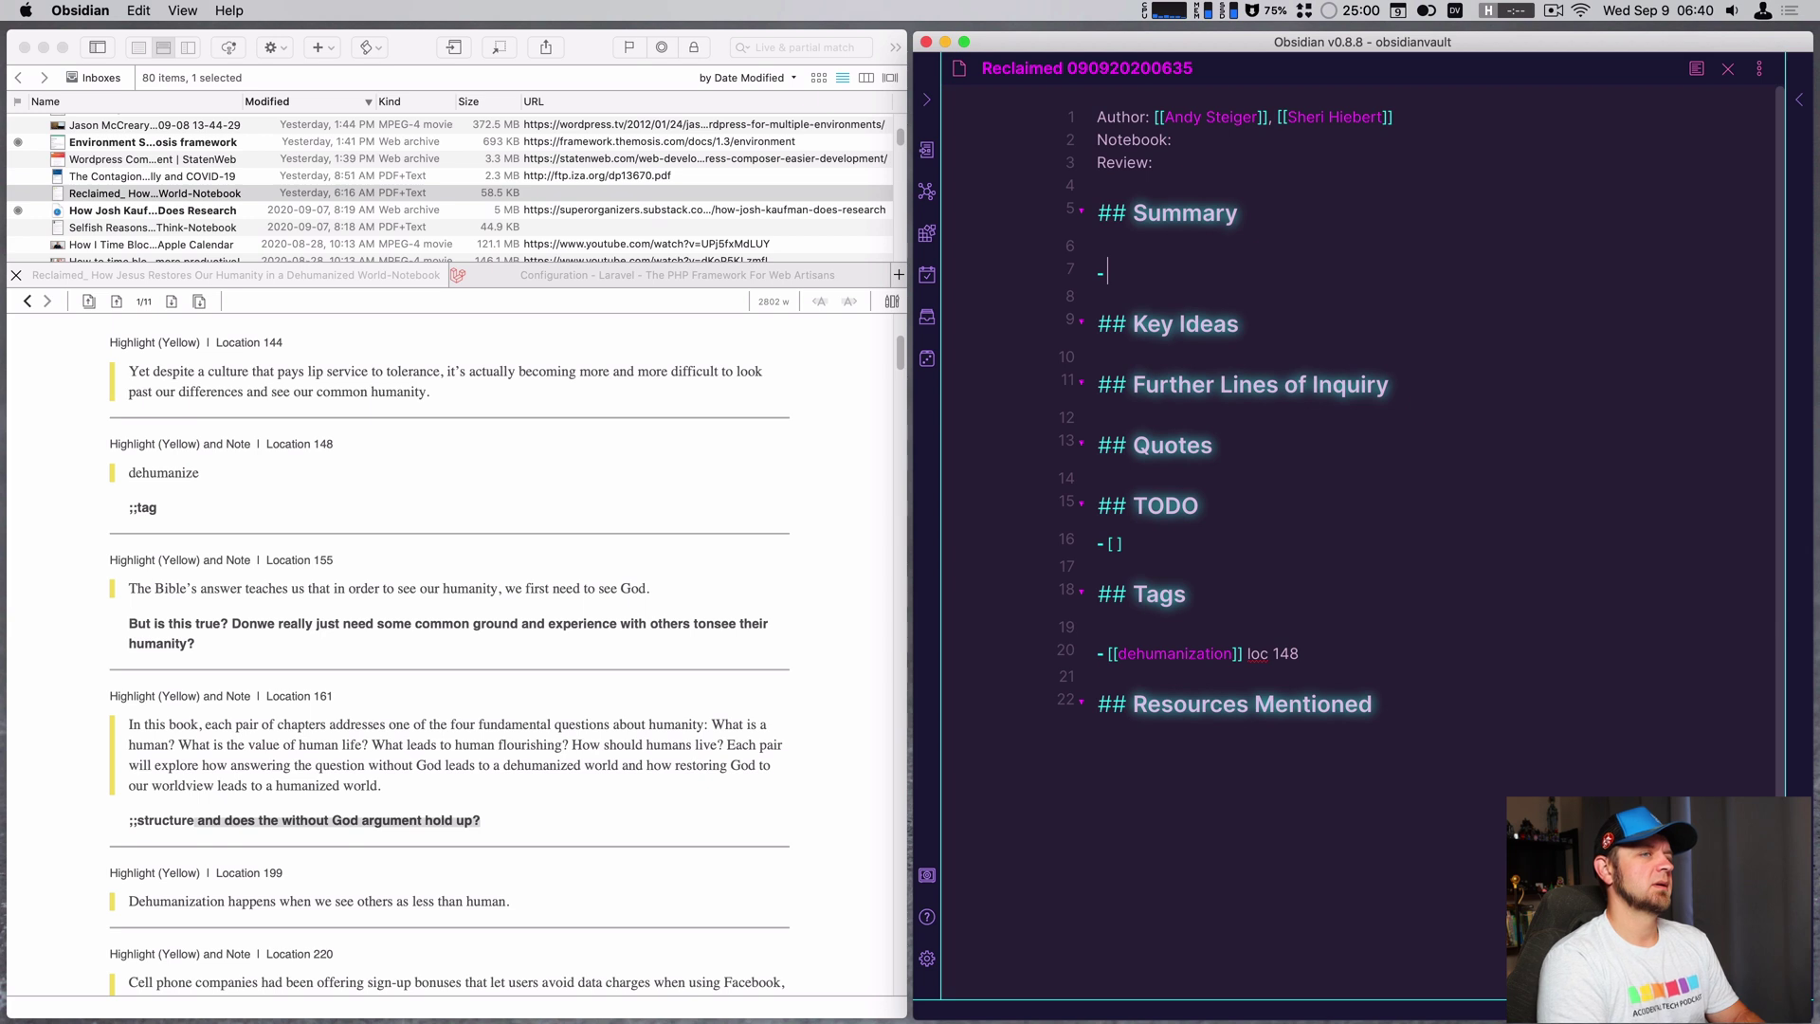
key("Return")
type("**")
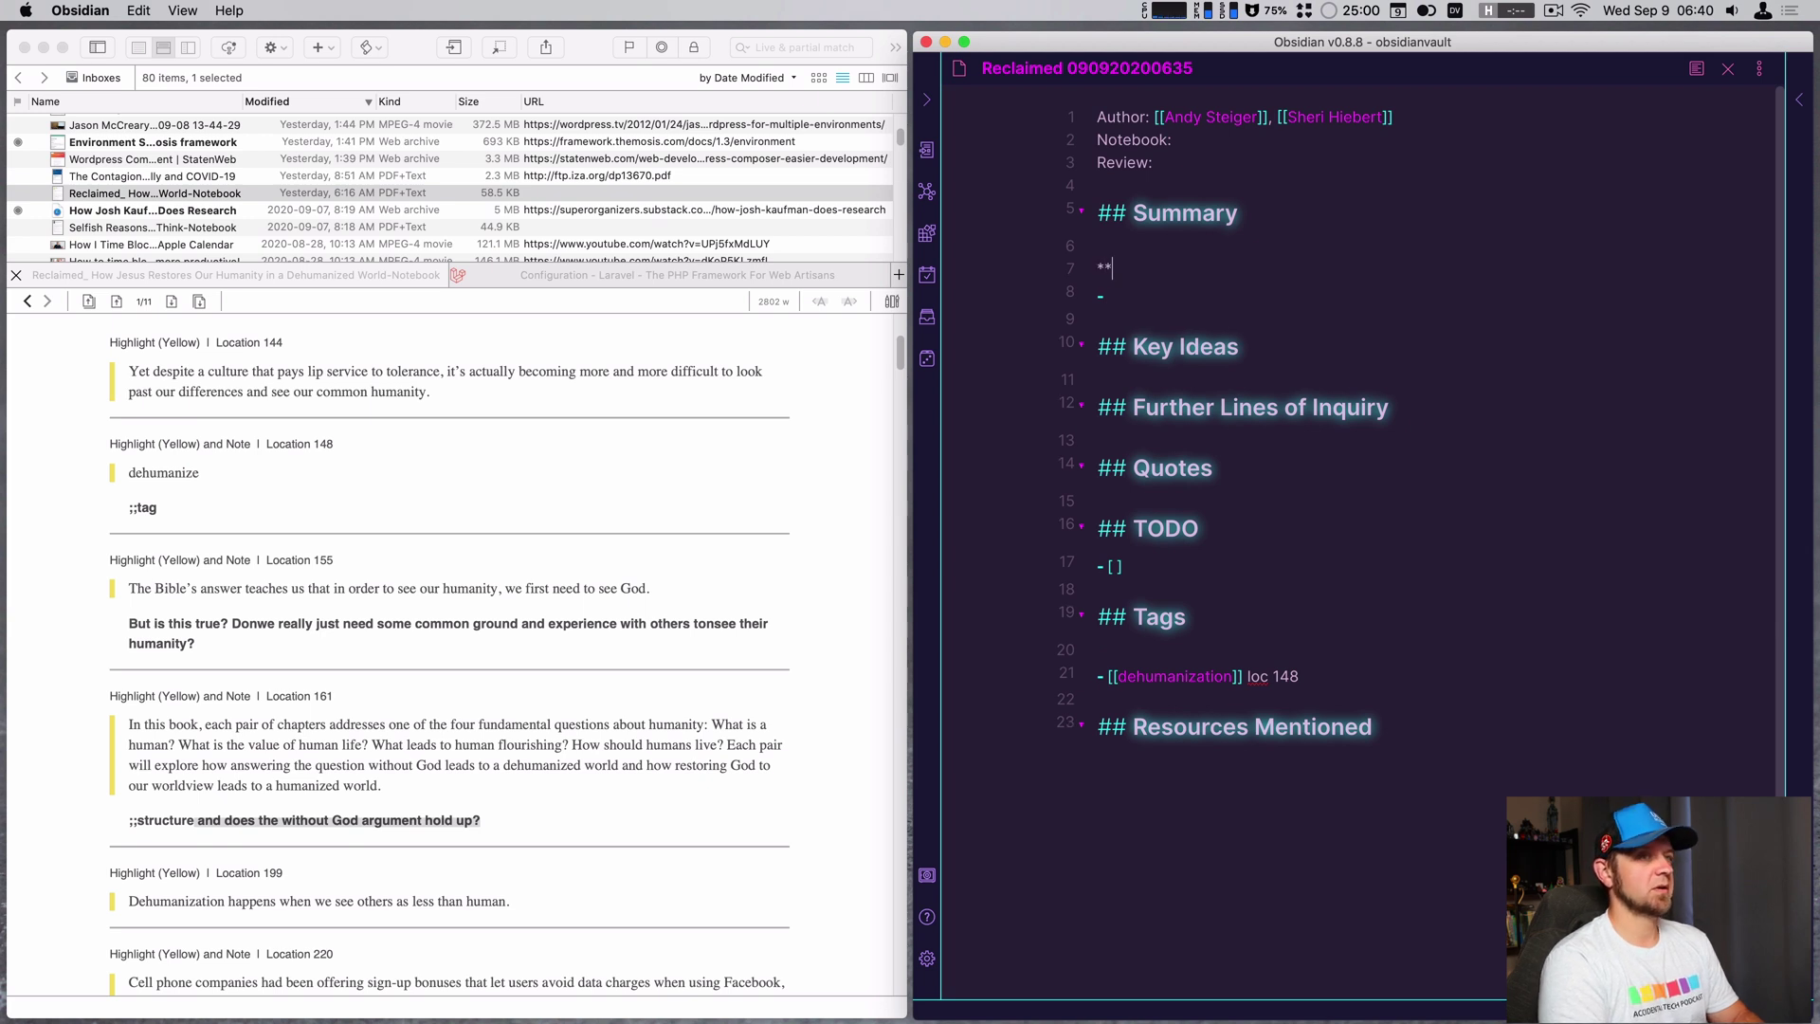
type("Structure** - ")
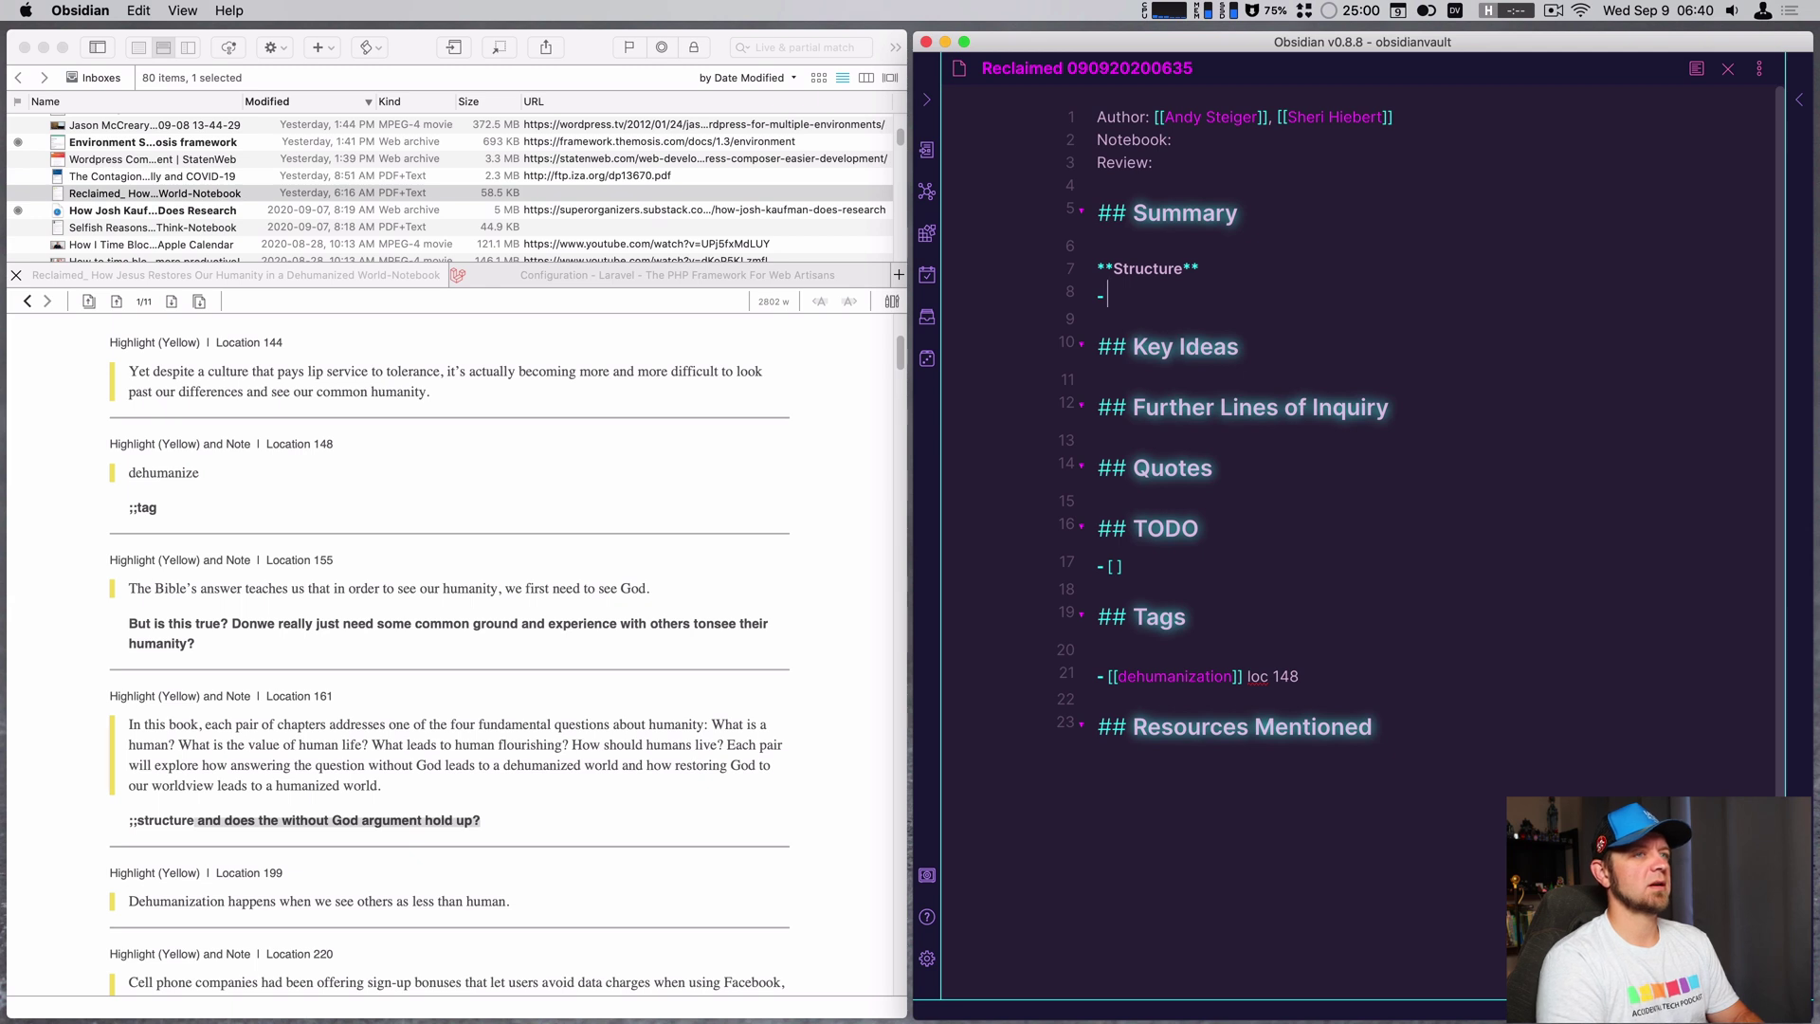
type("Each pa")
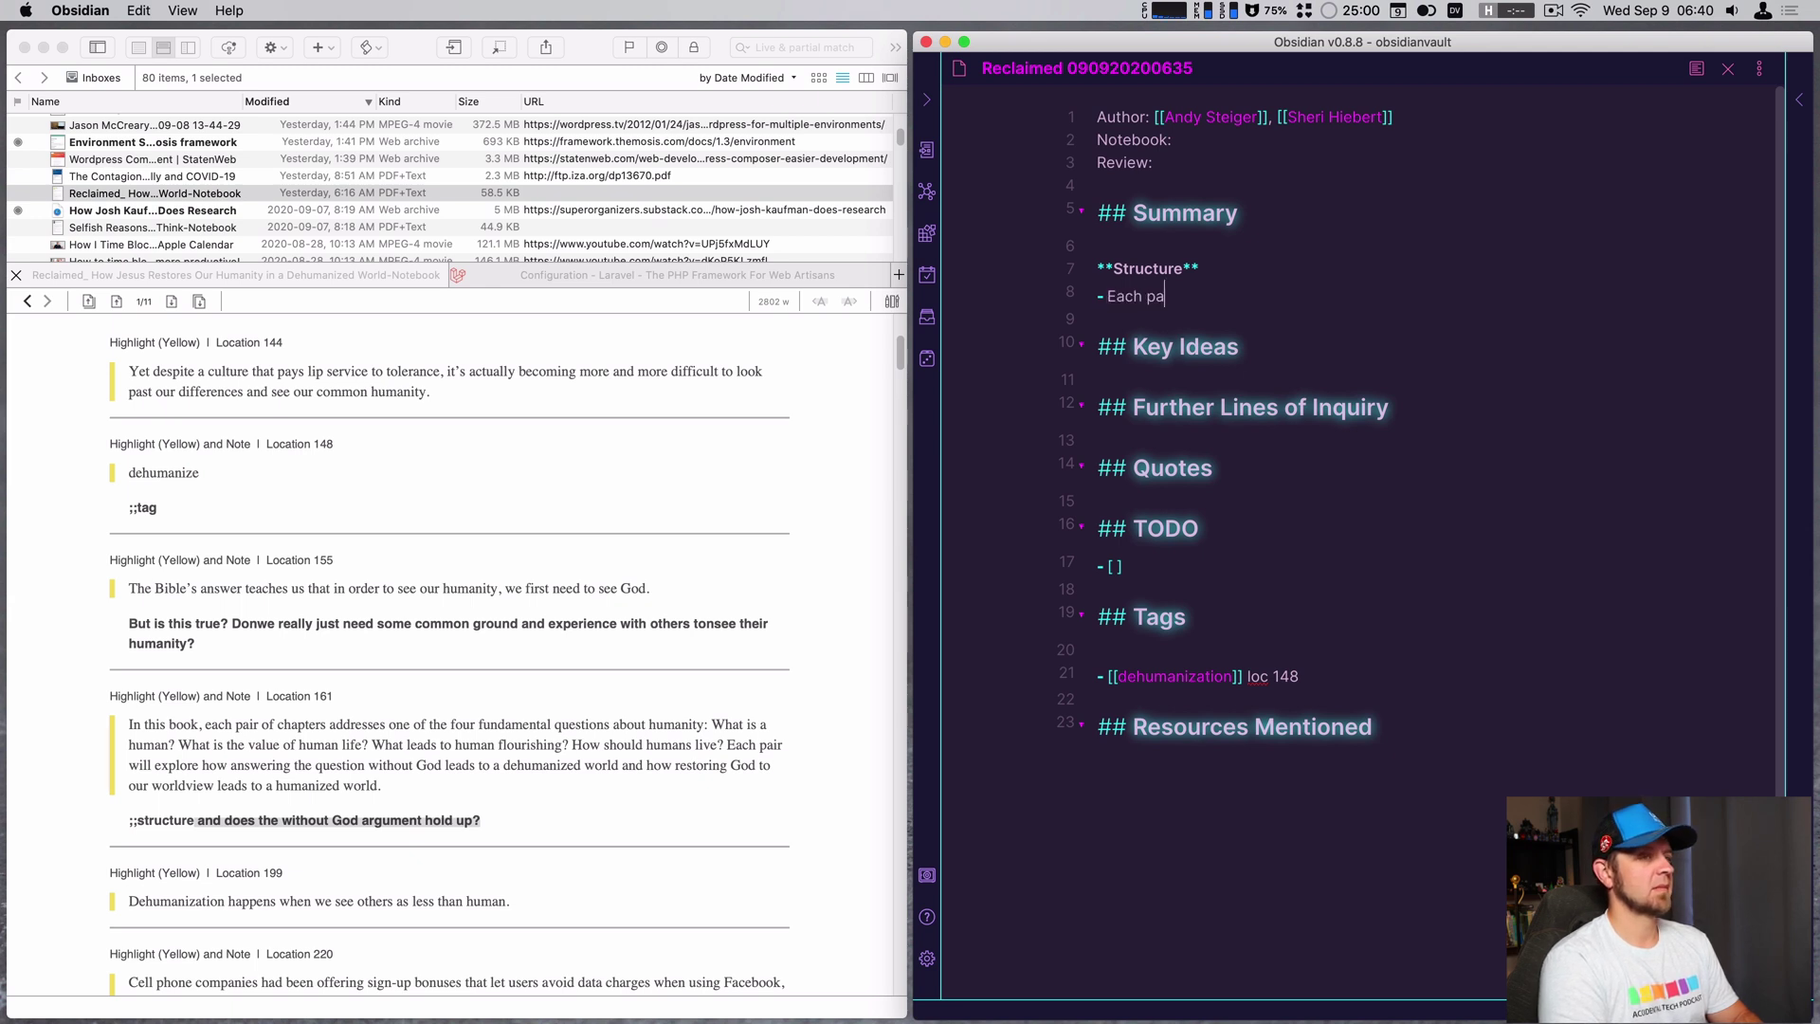
type("ir of chapters")
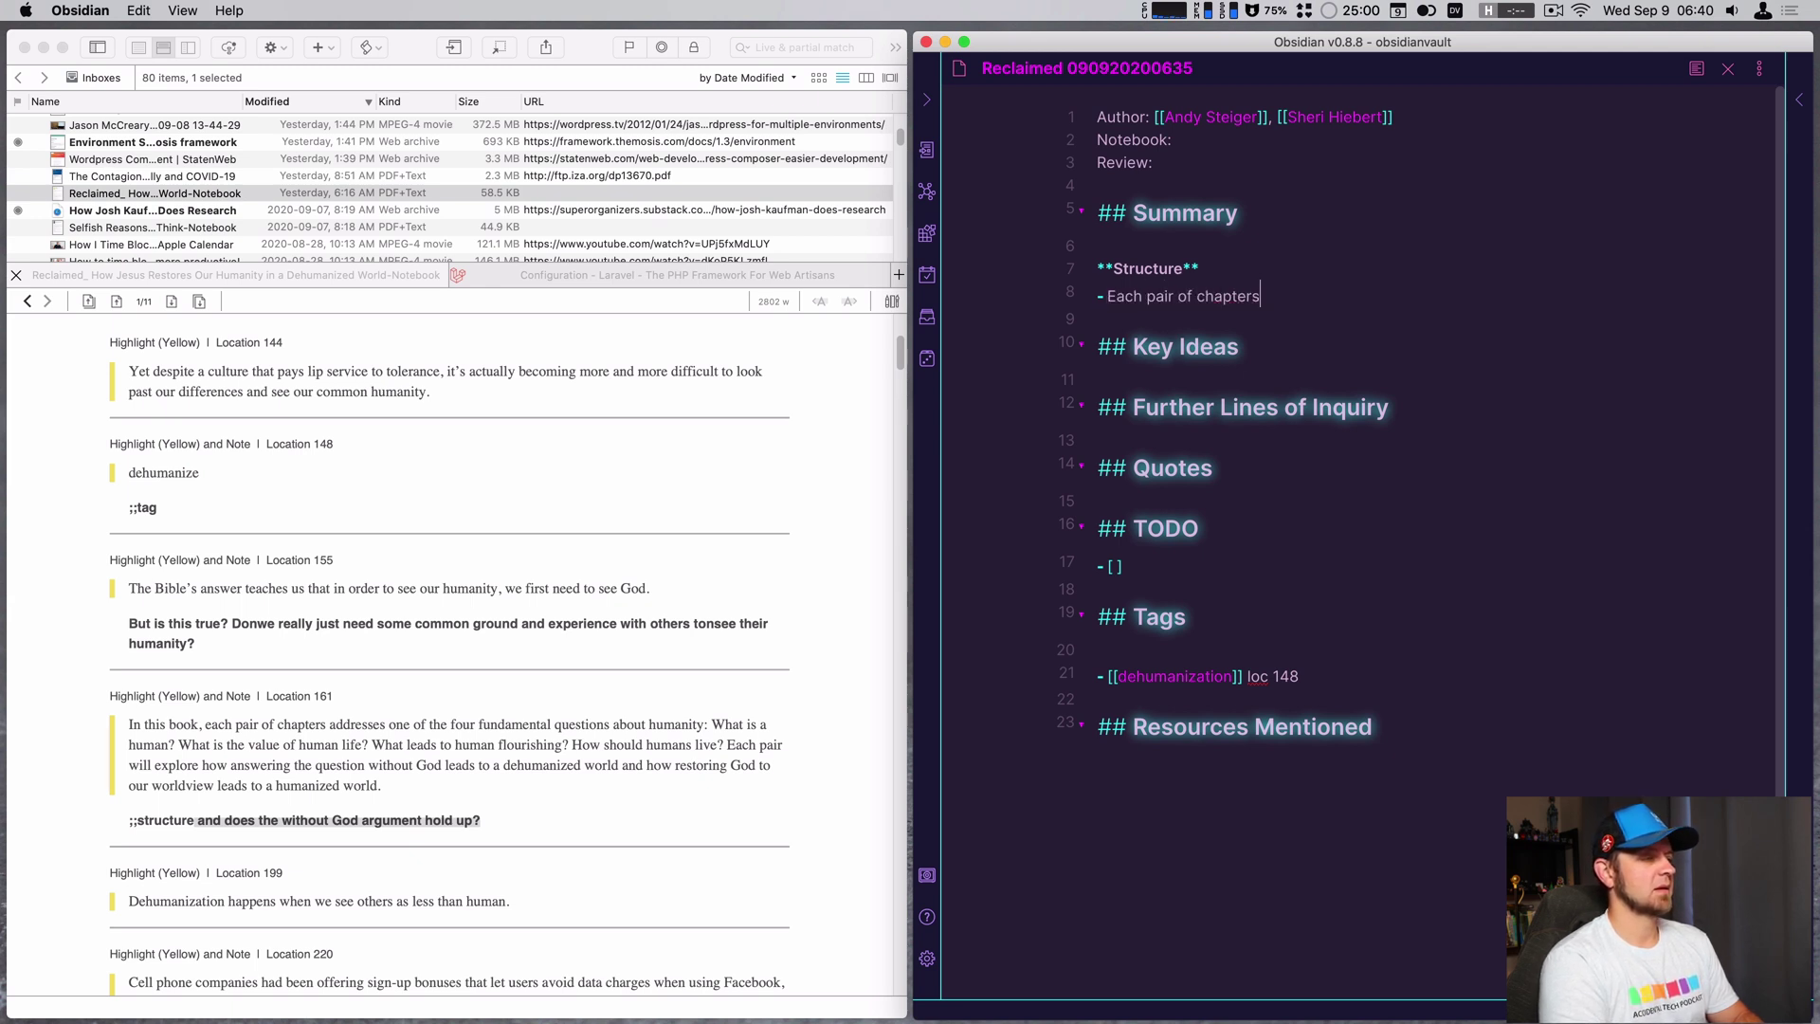
type(" addresses on o")
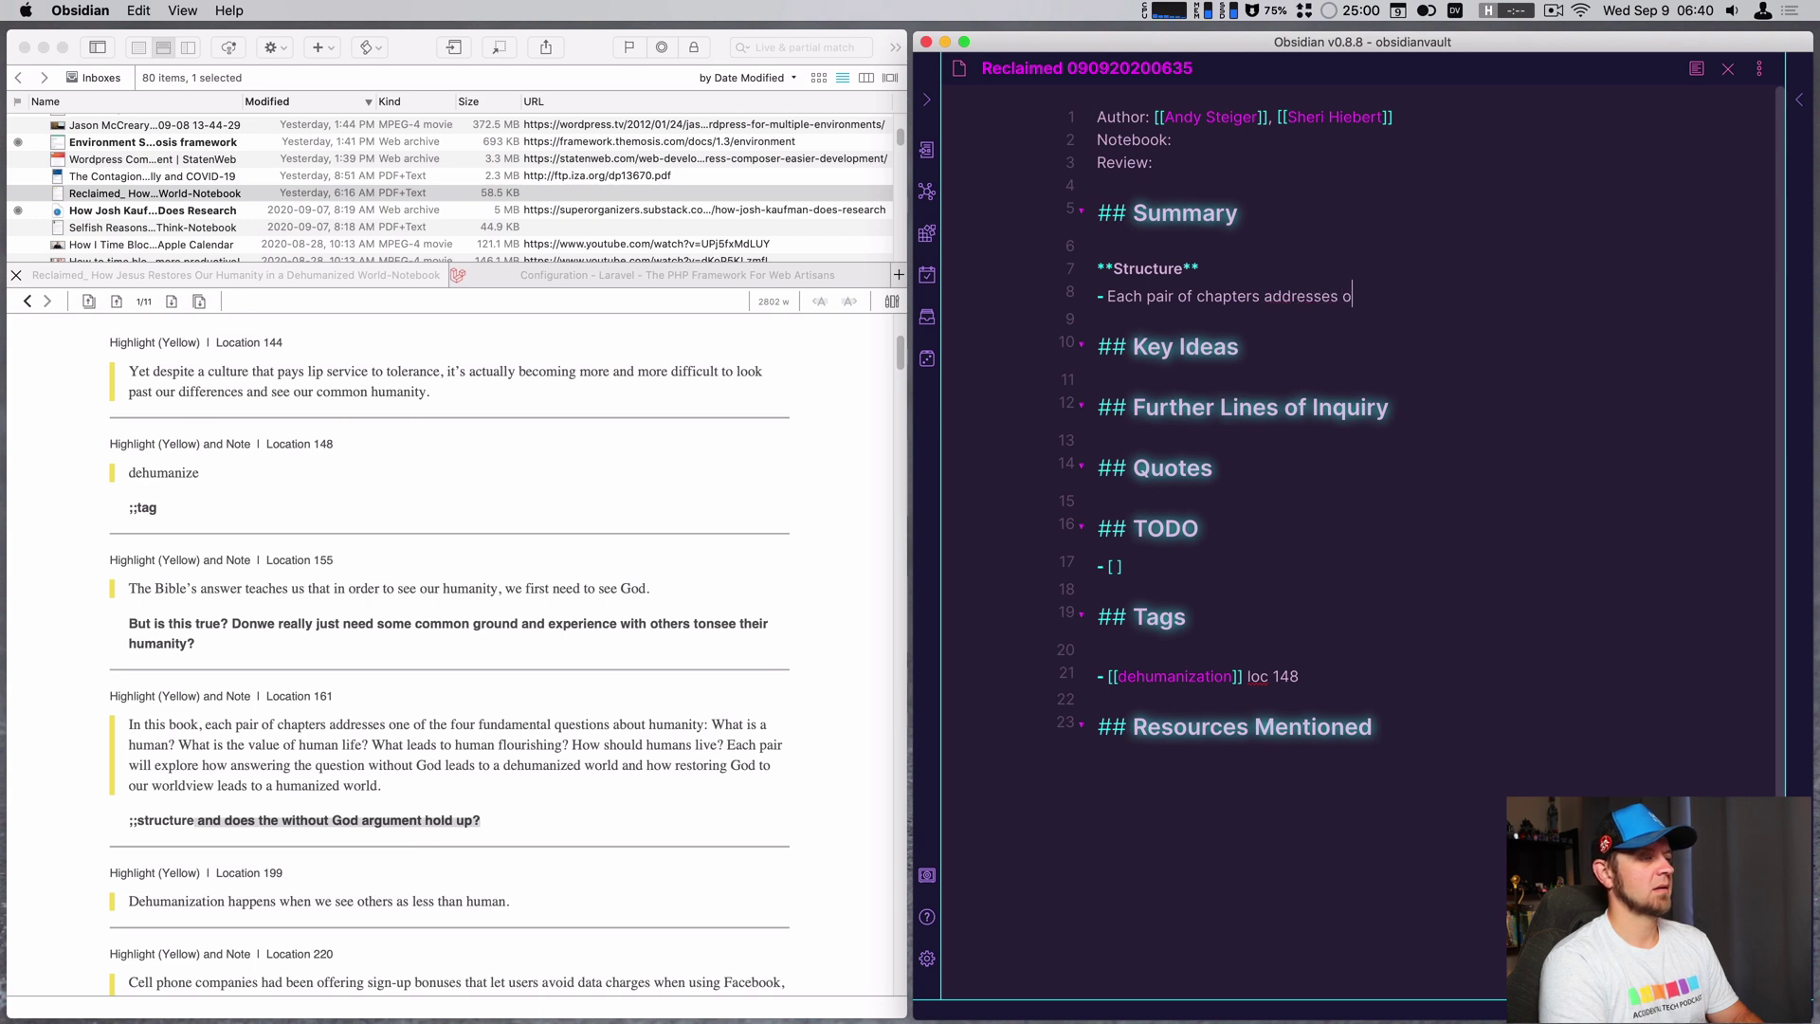
key("BackSpace")
key("BackSpace")
type("e of the four ")
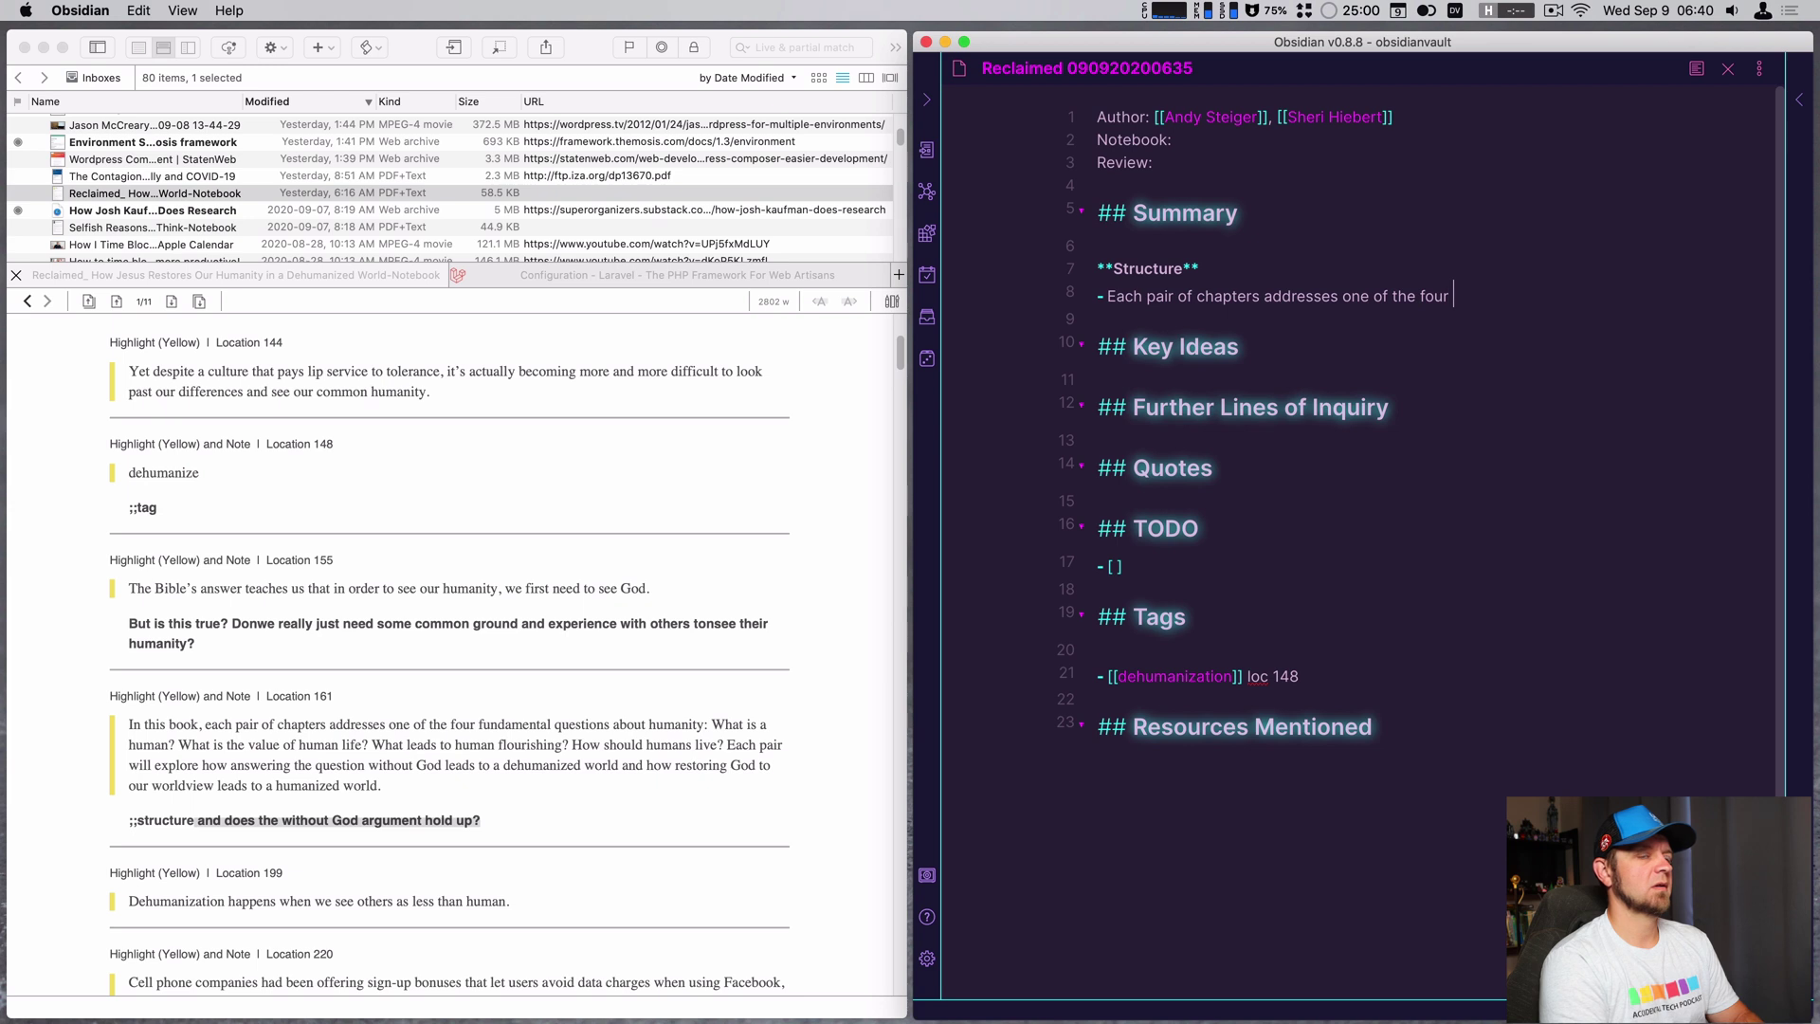
type("fundamental")
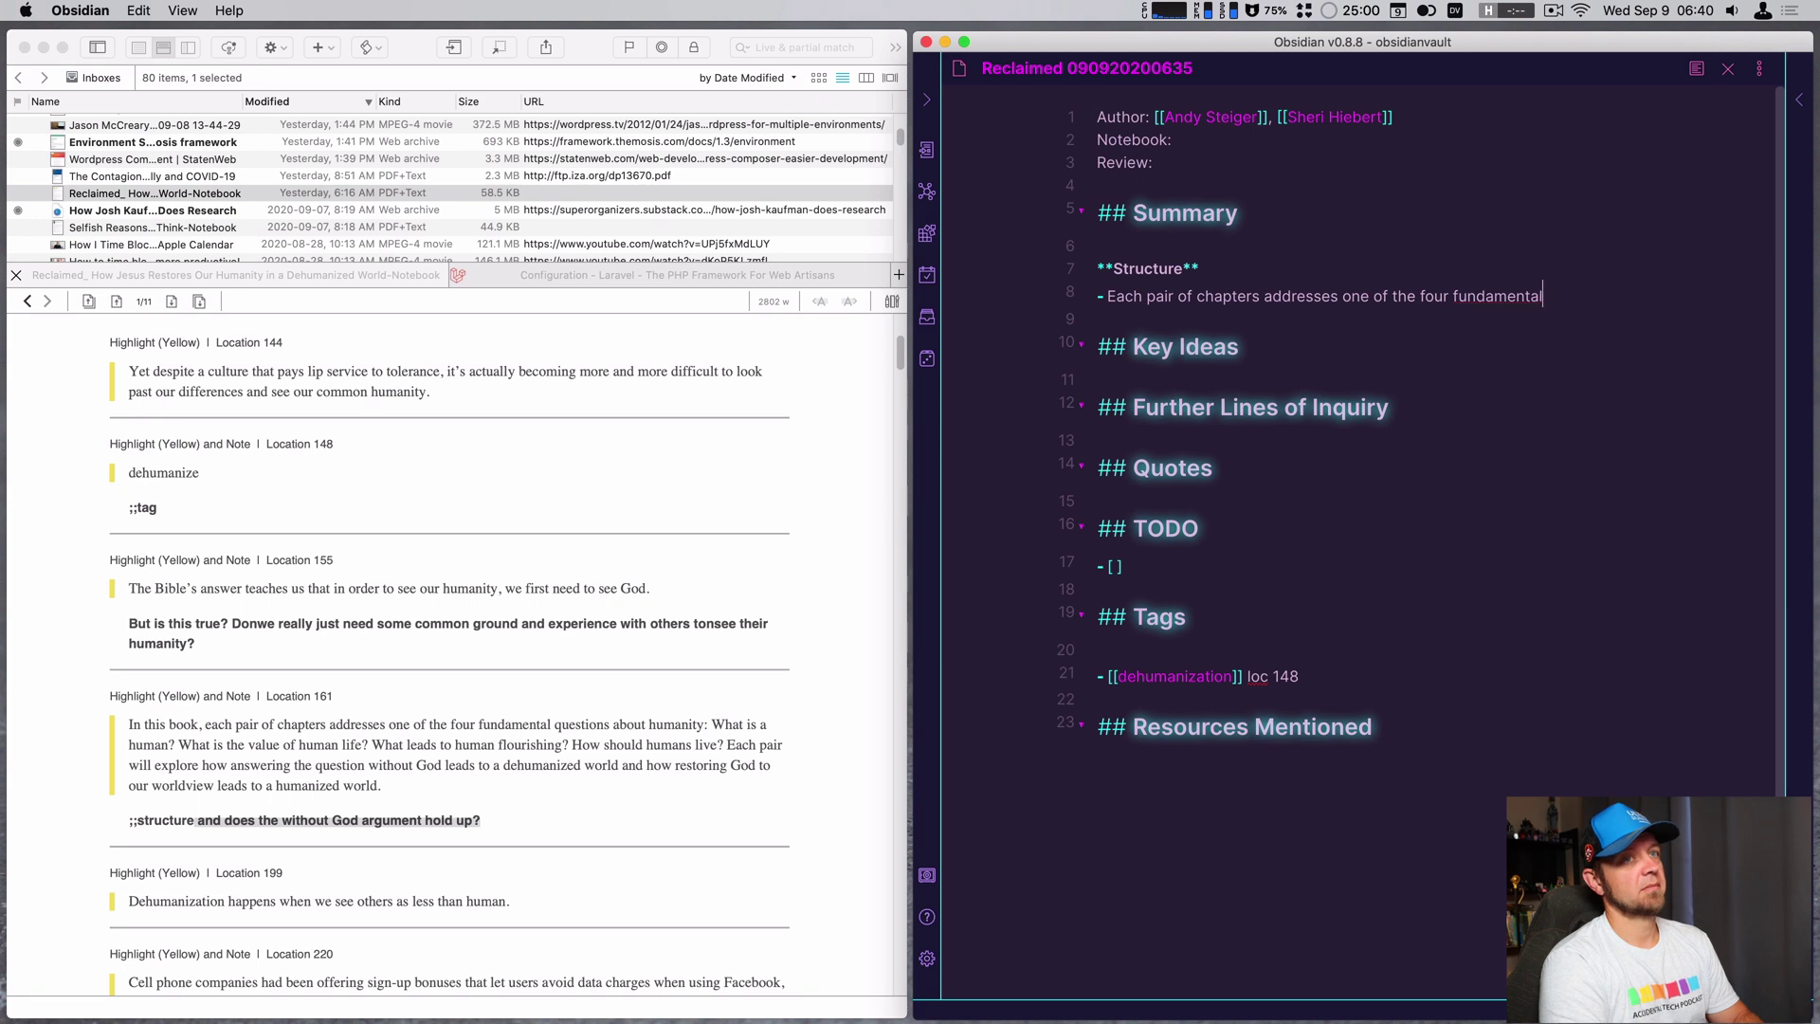
type(" questions about ")
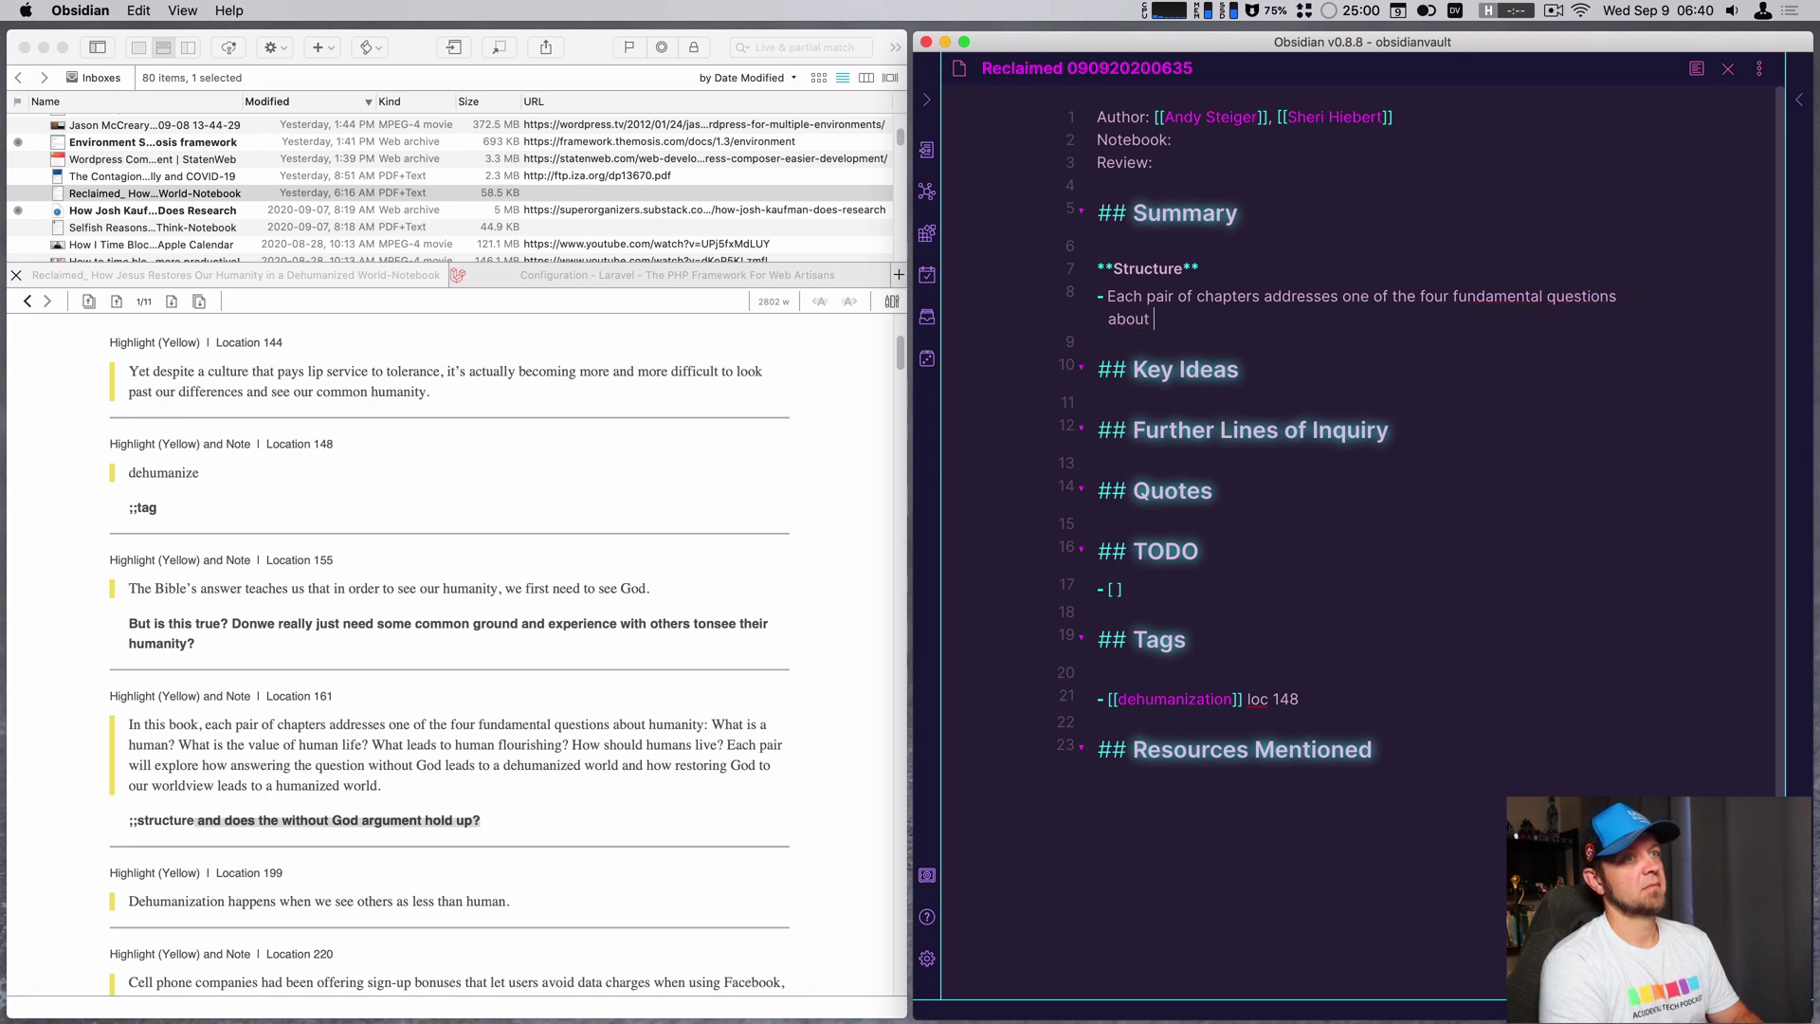
type("humanity")
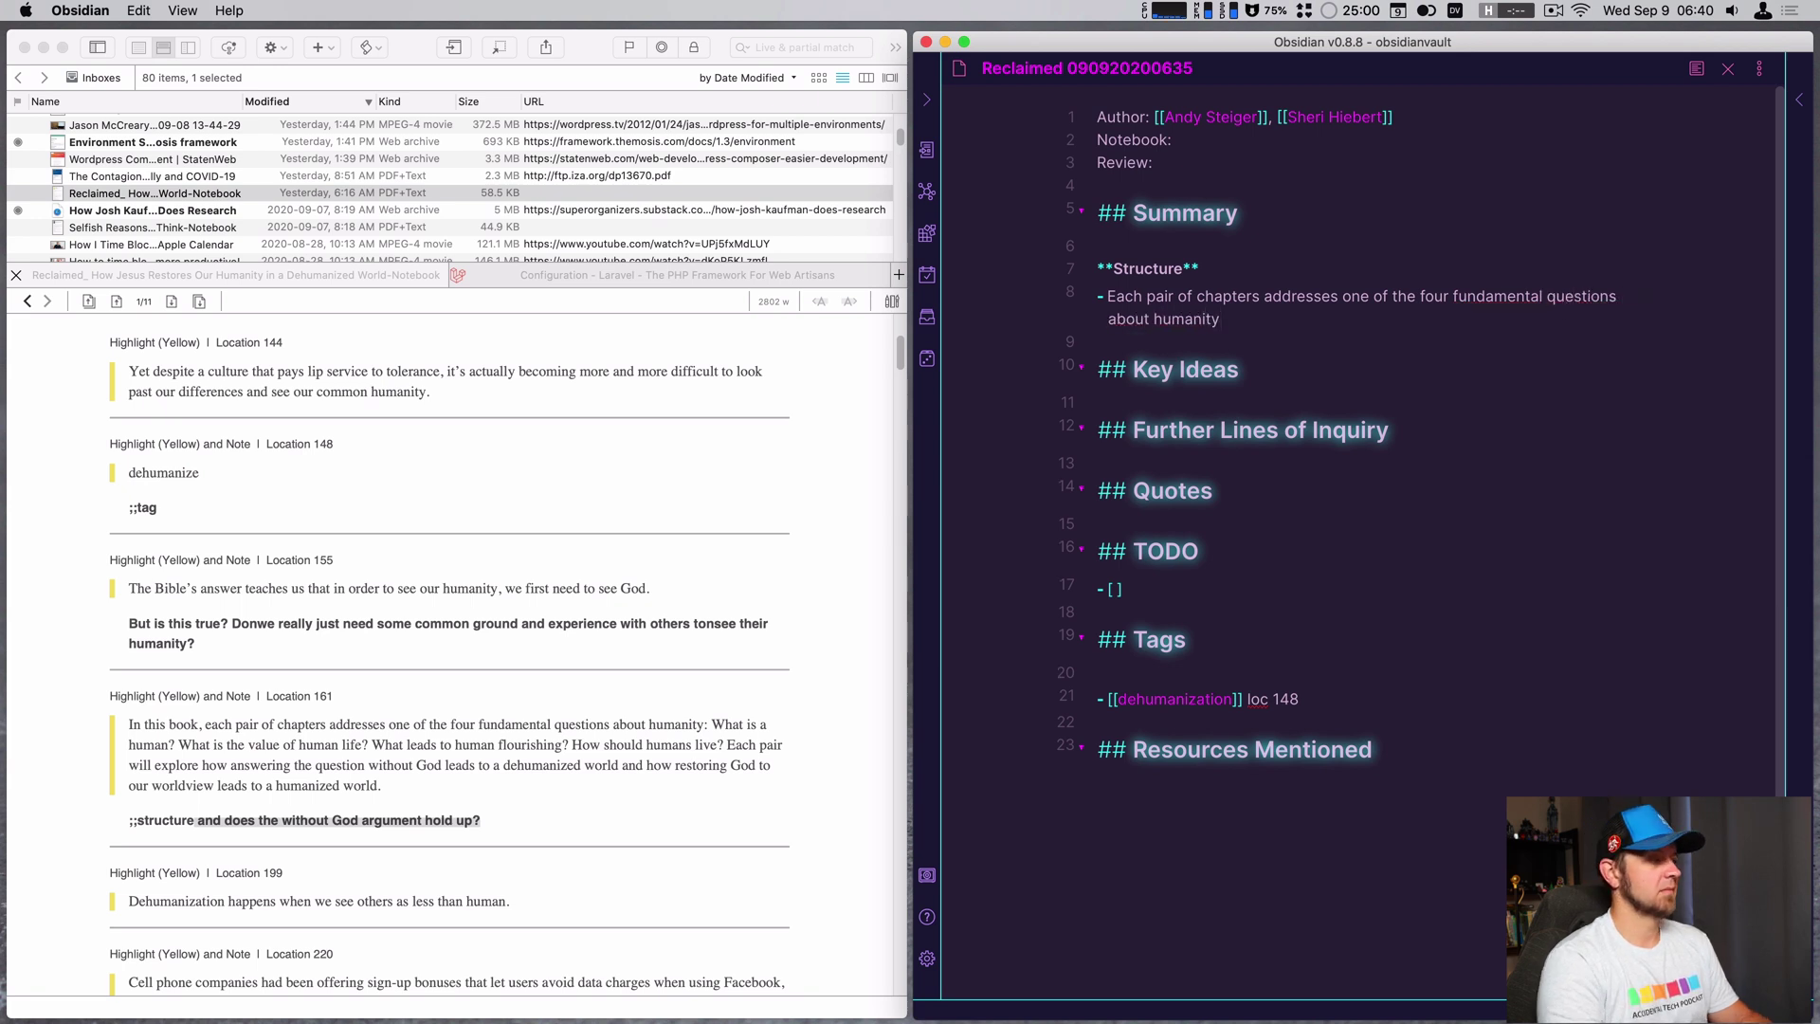
- List the four numbered questions: what is a human, value of human life, flourishing, how to live
key("Return")
type("-")
key("BackSpace")
type("1. ")
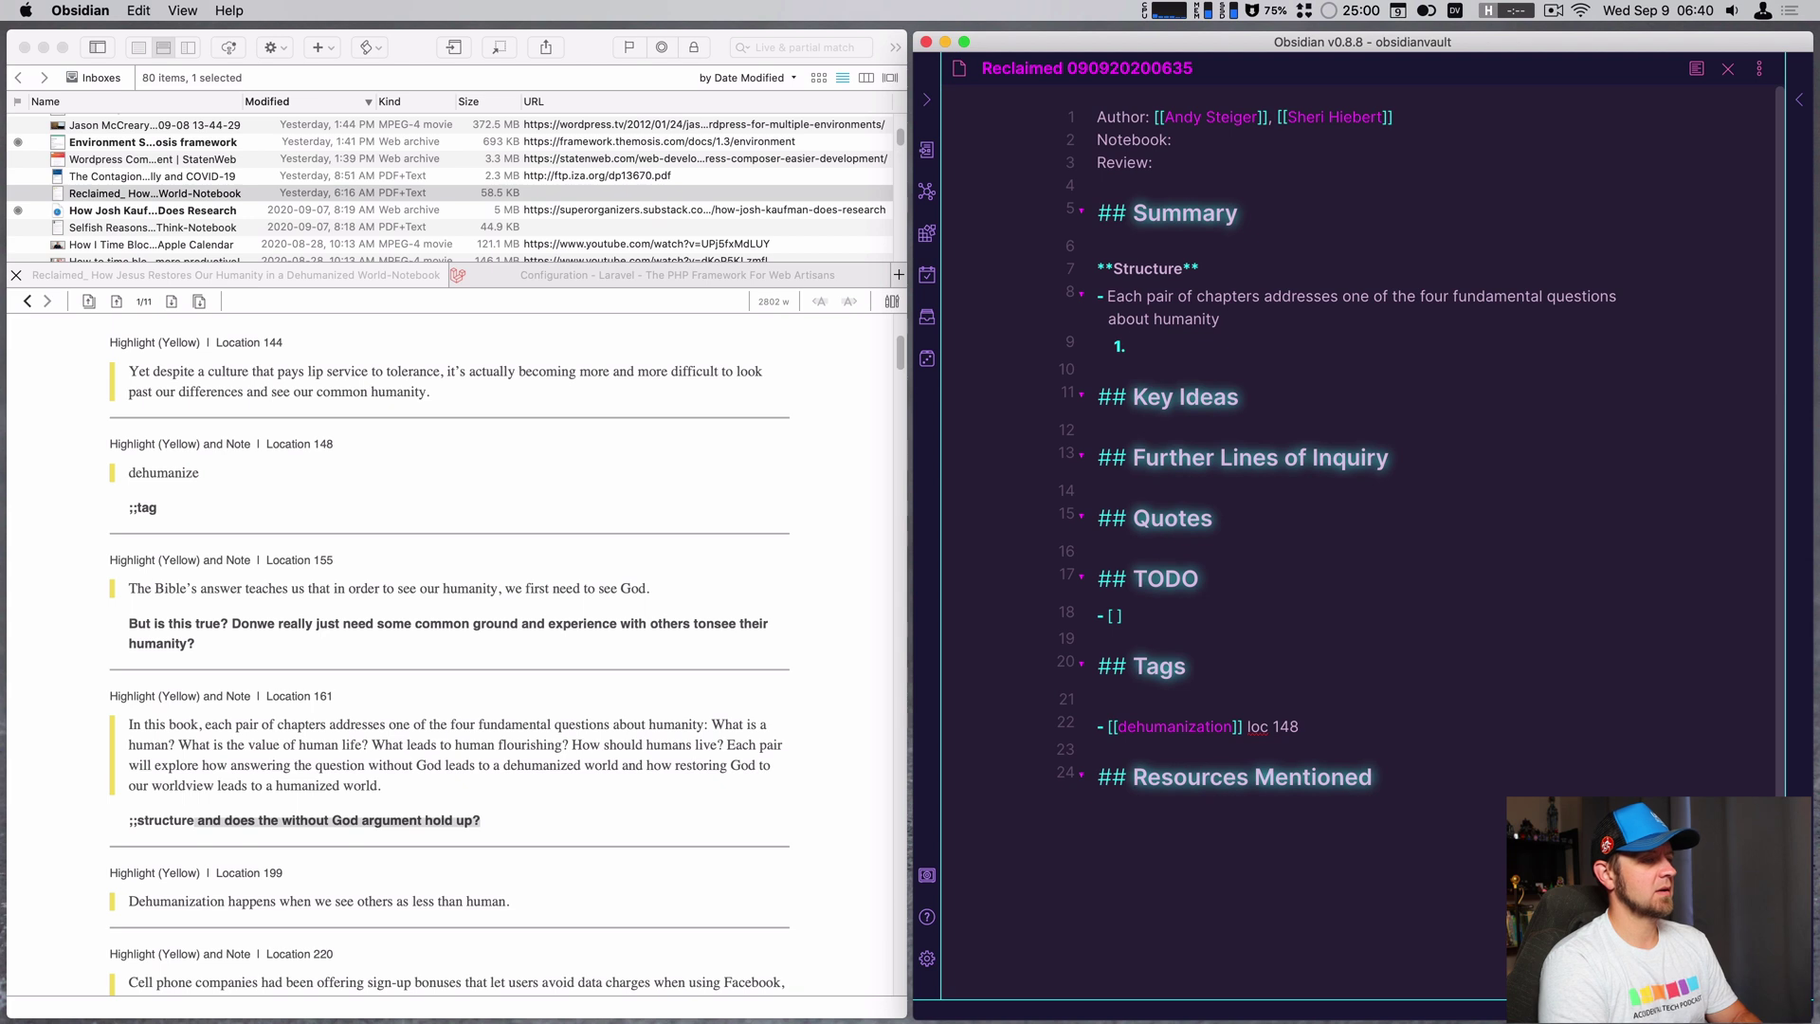
type("What is ")
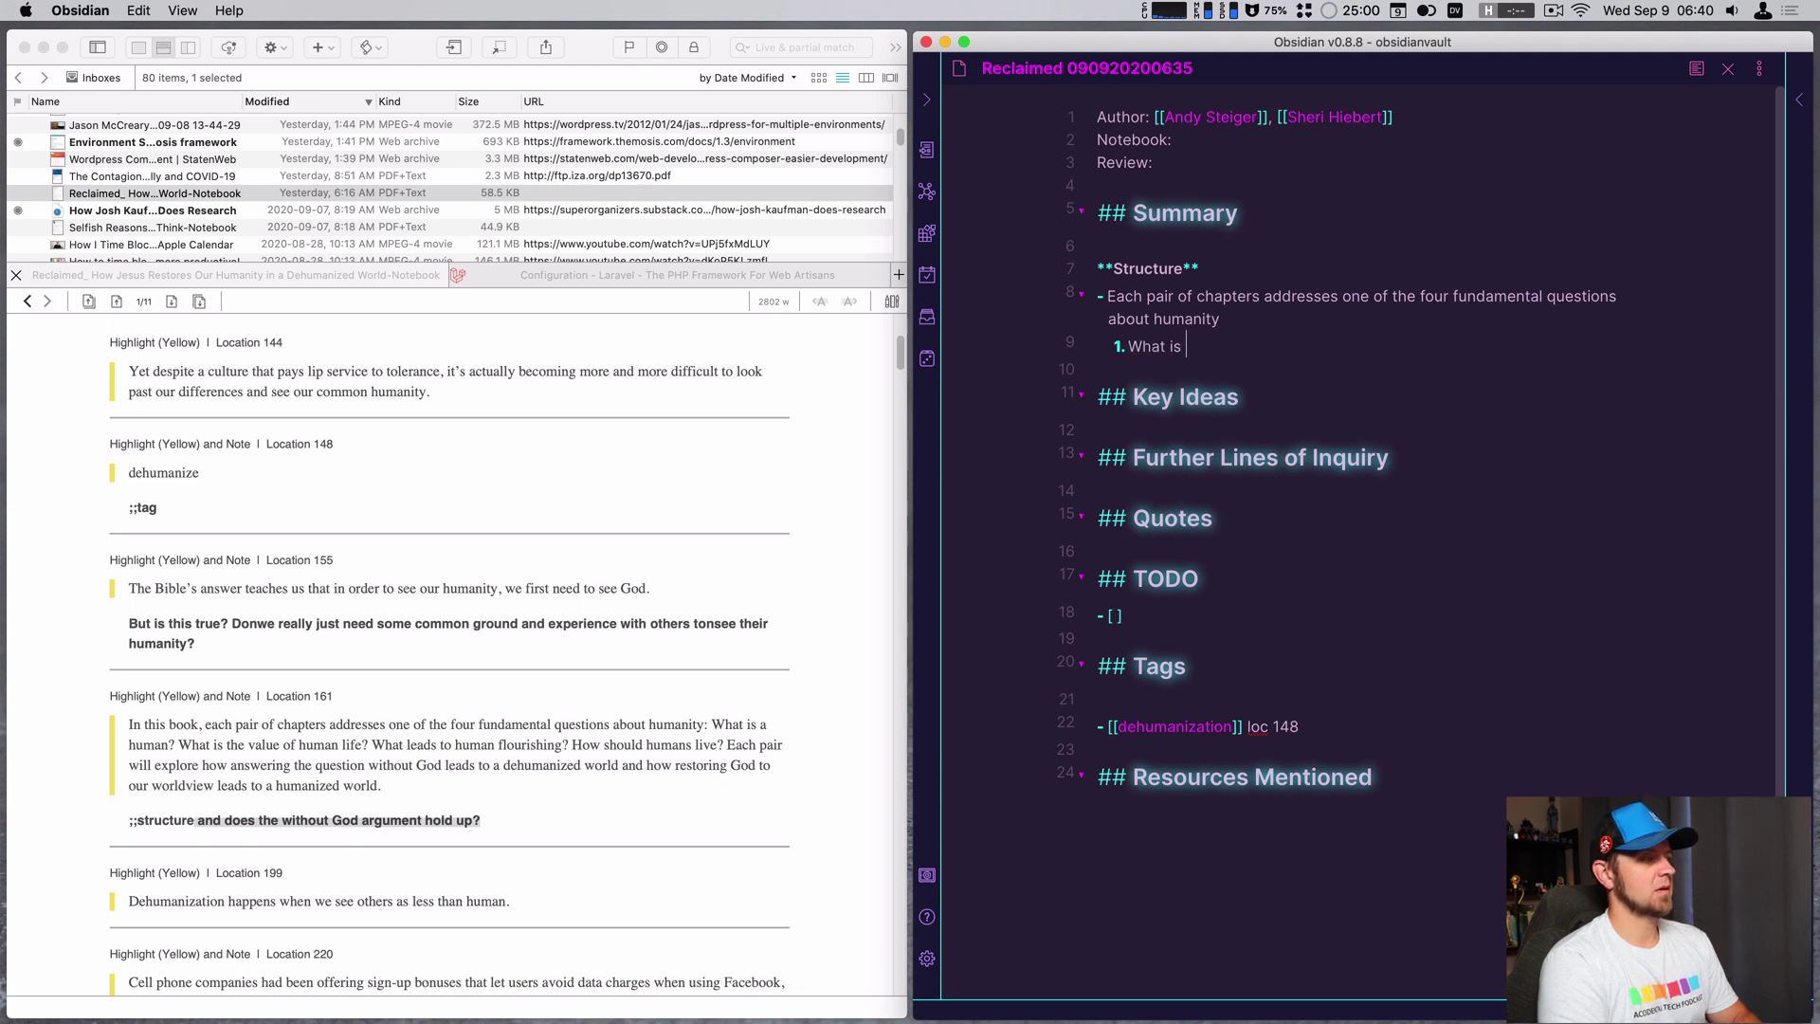
type("a human?")
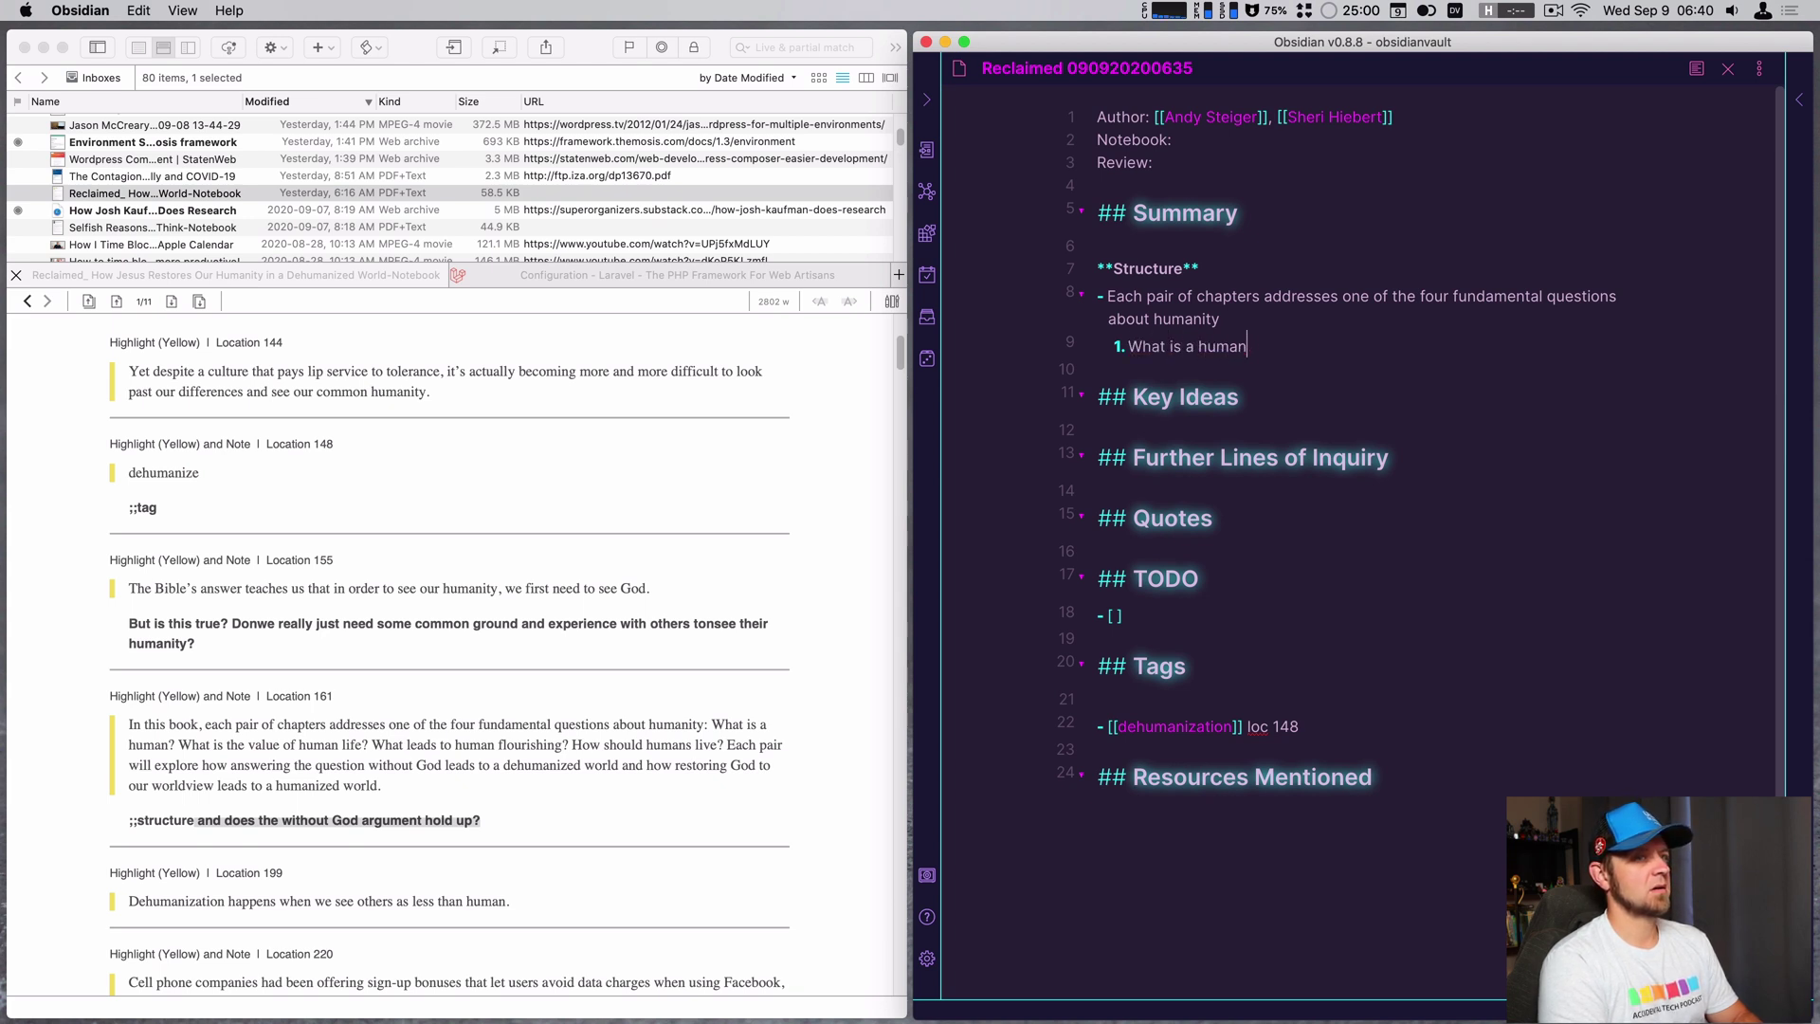
key("Return")
type("What")
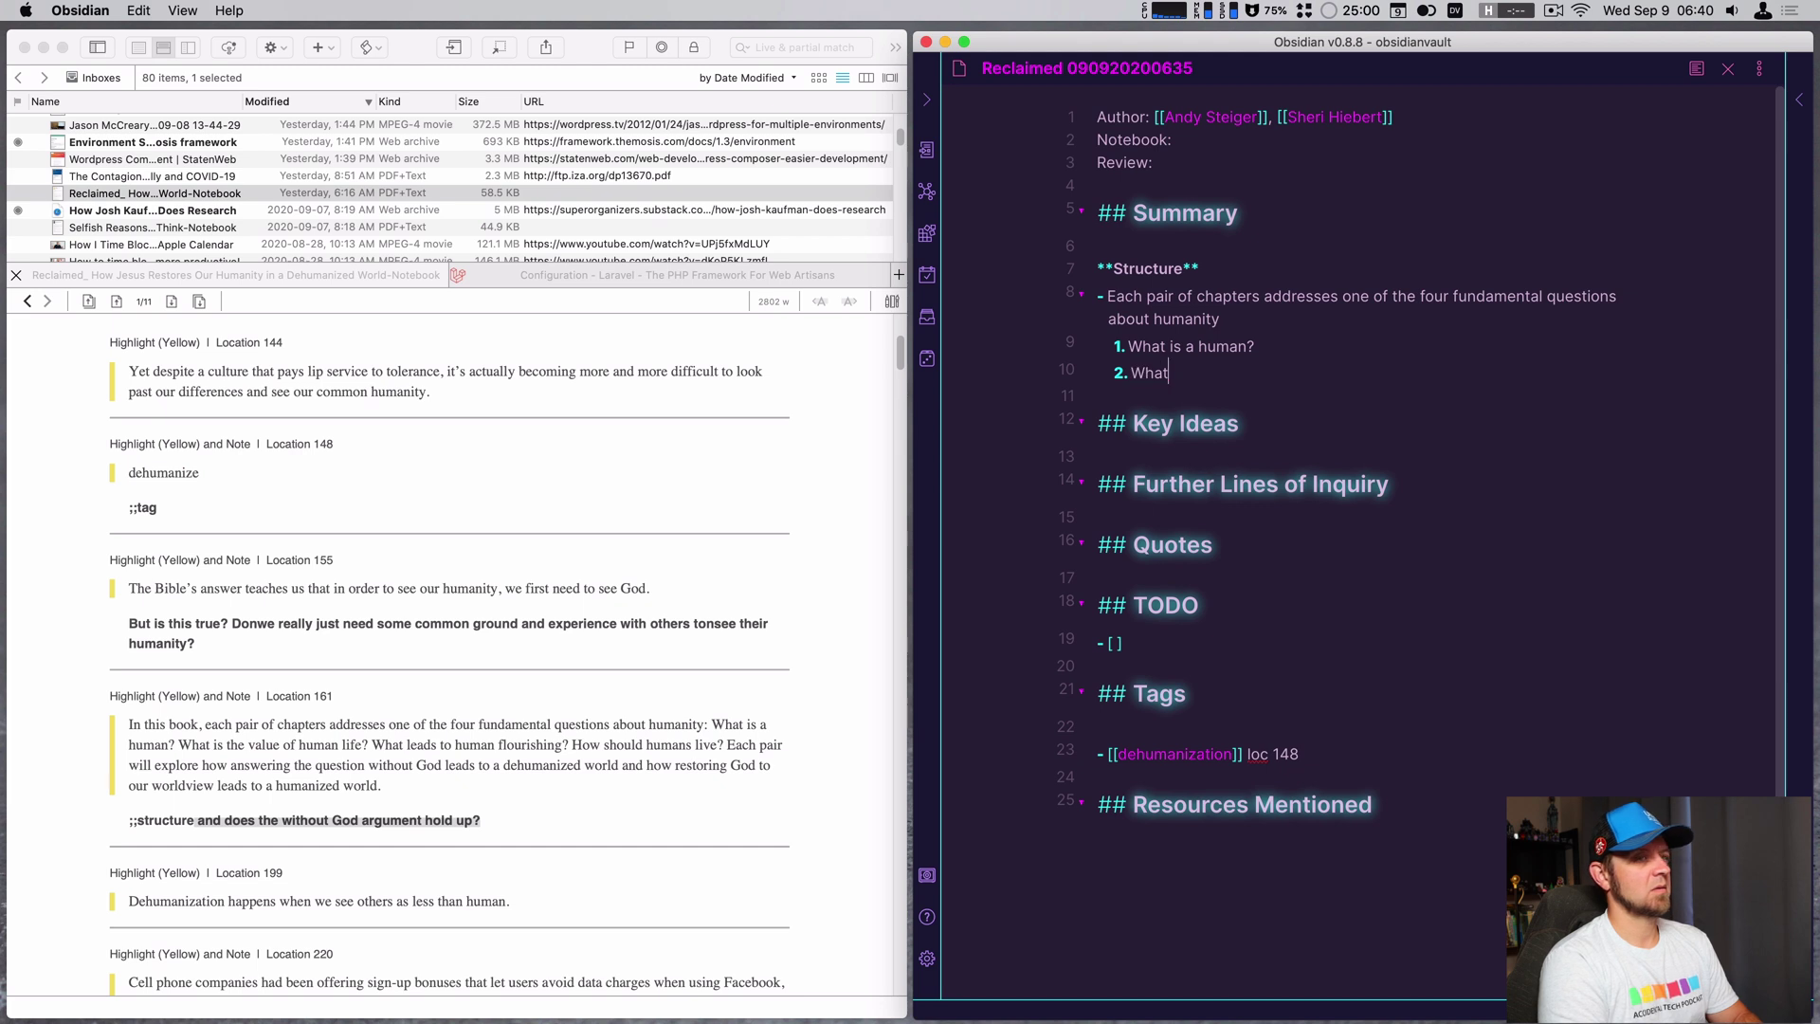
type(" is the value of humanl ife?")
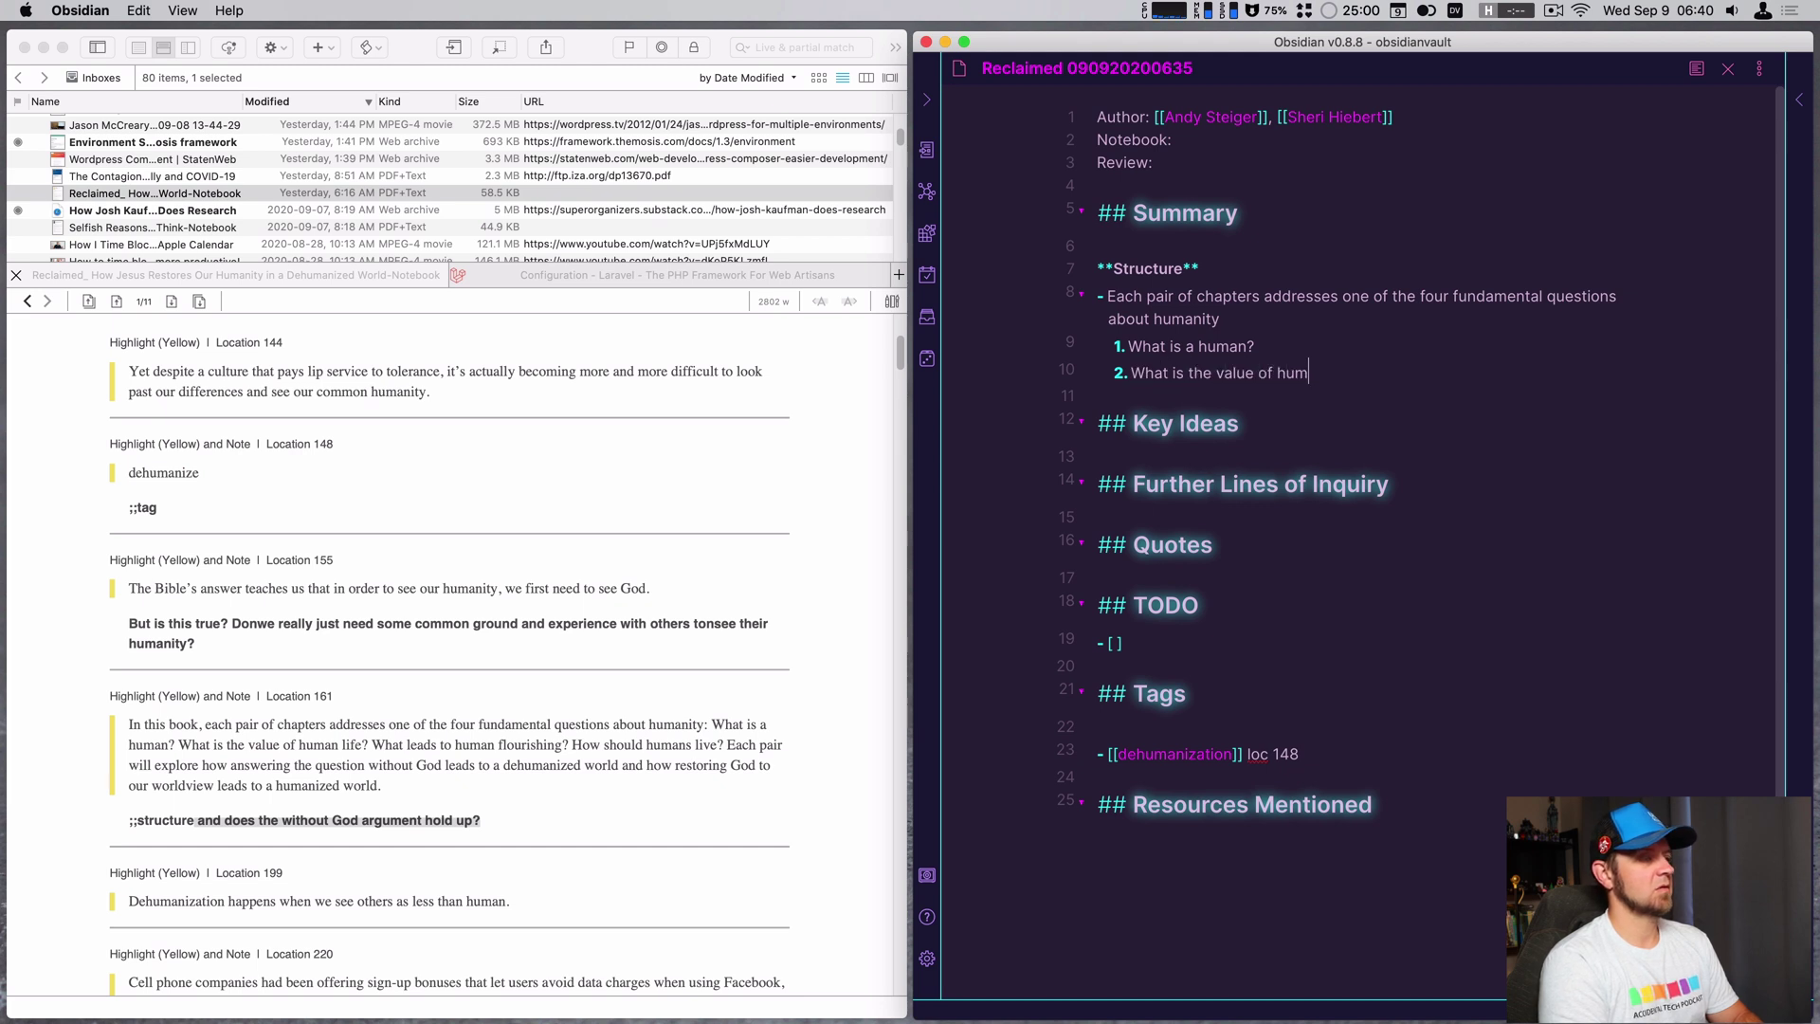
key("BackSpace")
key("BackSpace")
key("BackSpace")
key("BackSpace")
key("BackSpace")
key("BackSpace")
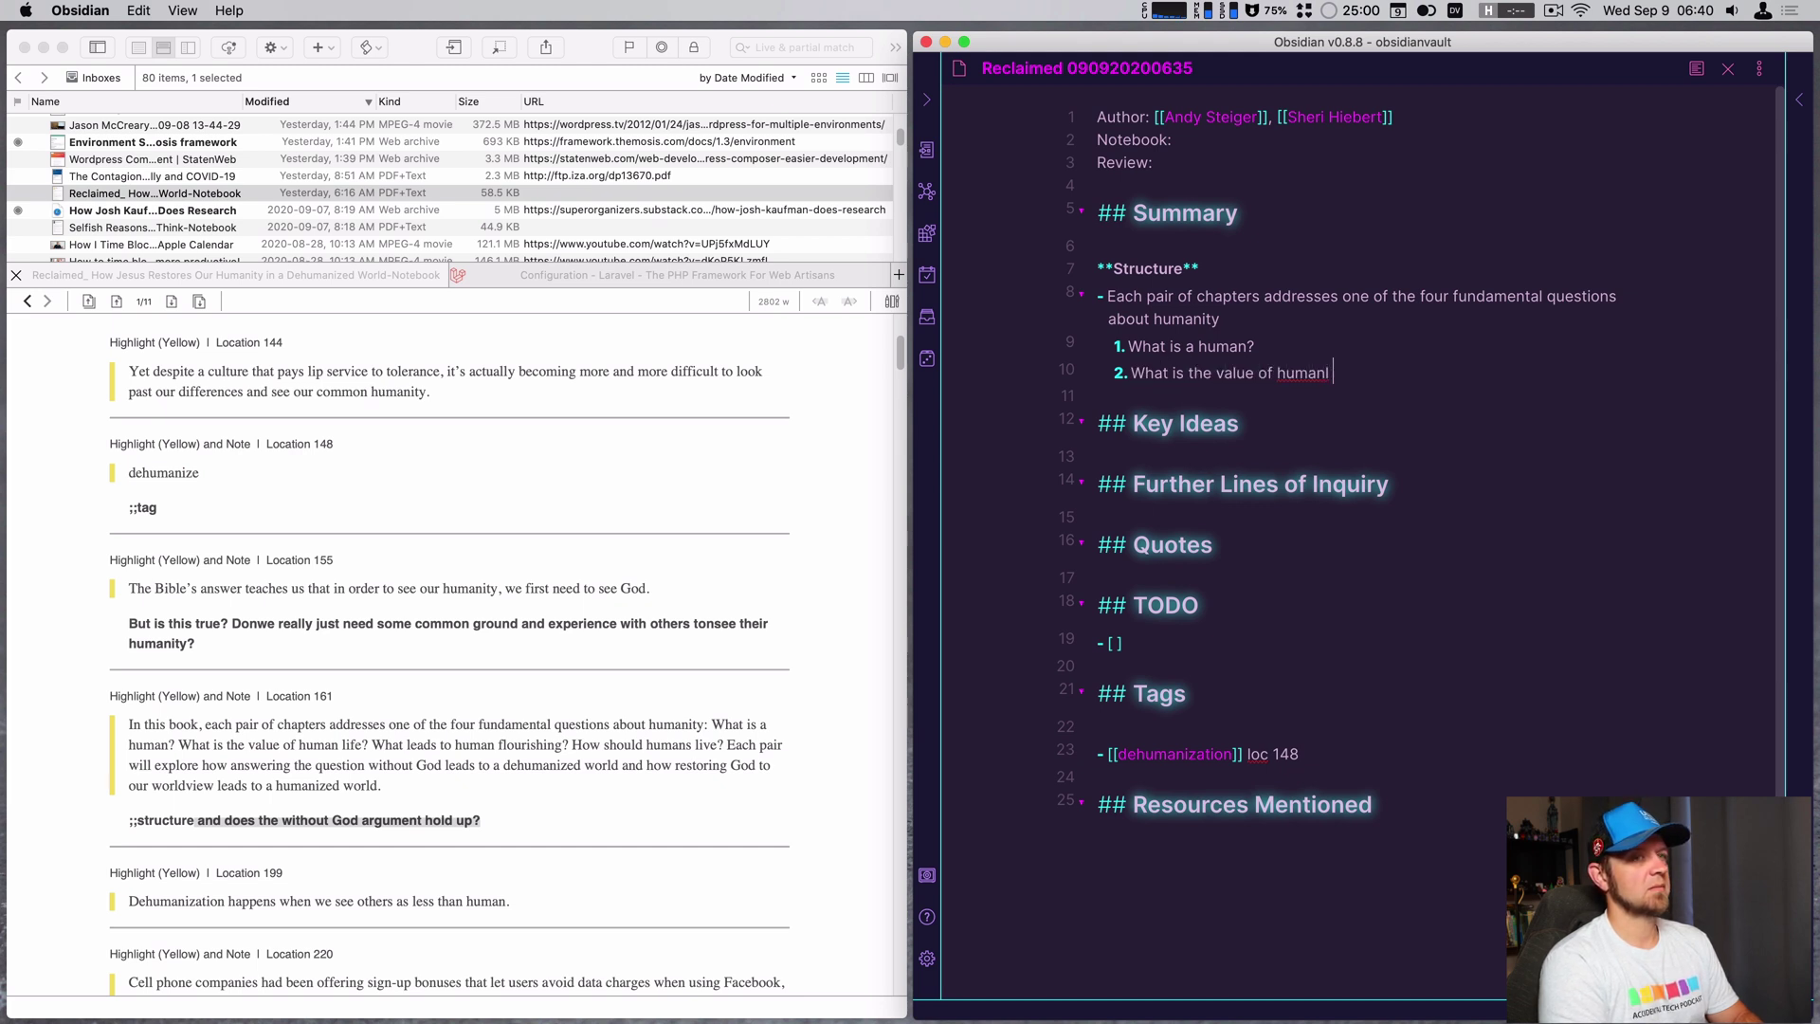
type("life?")
key("Return")
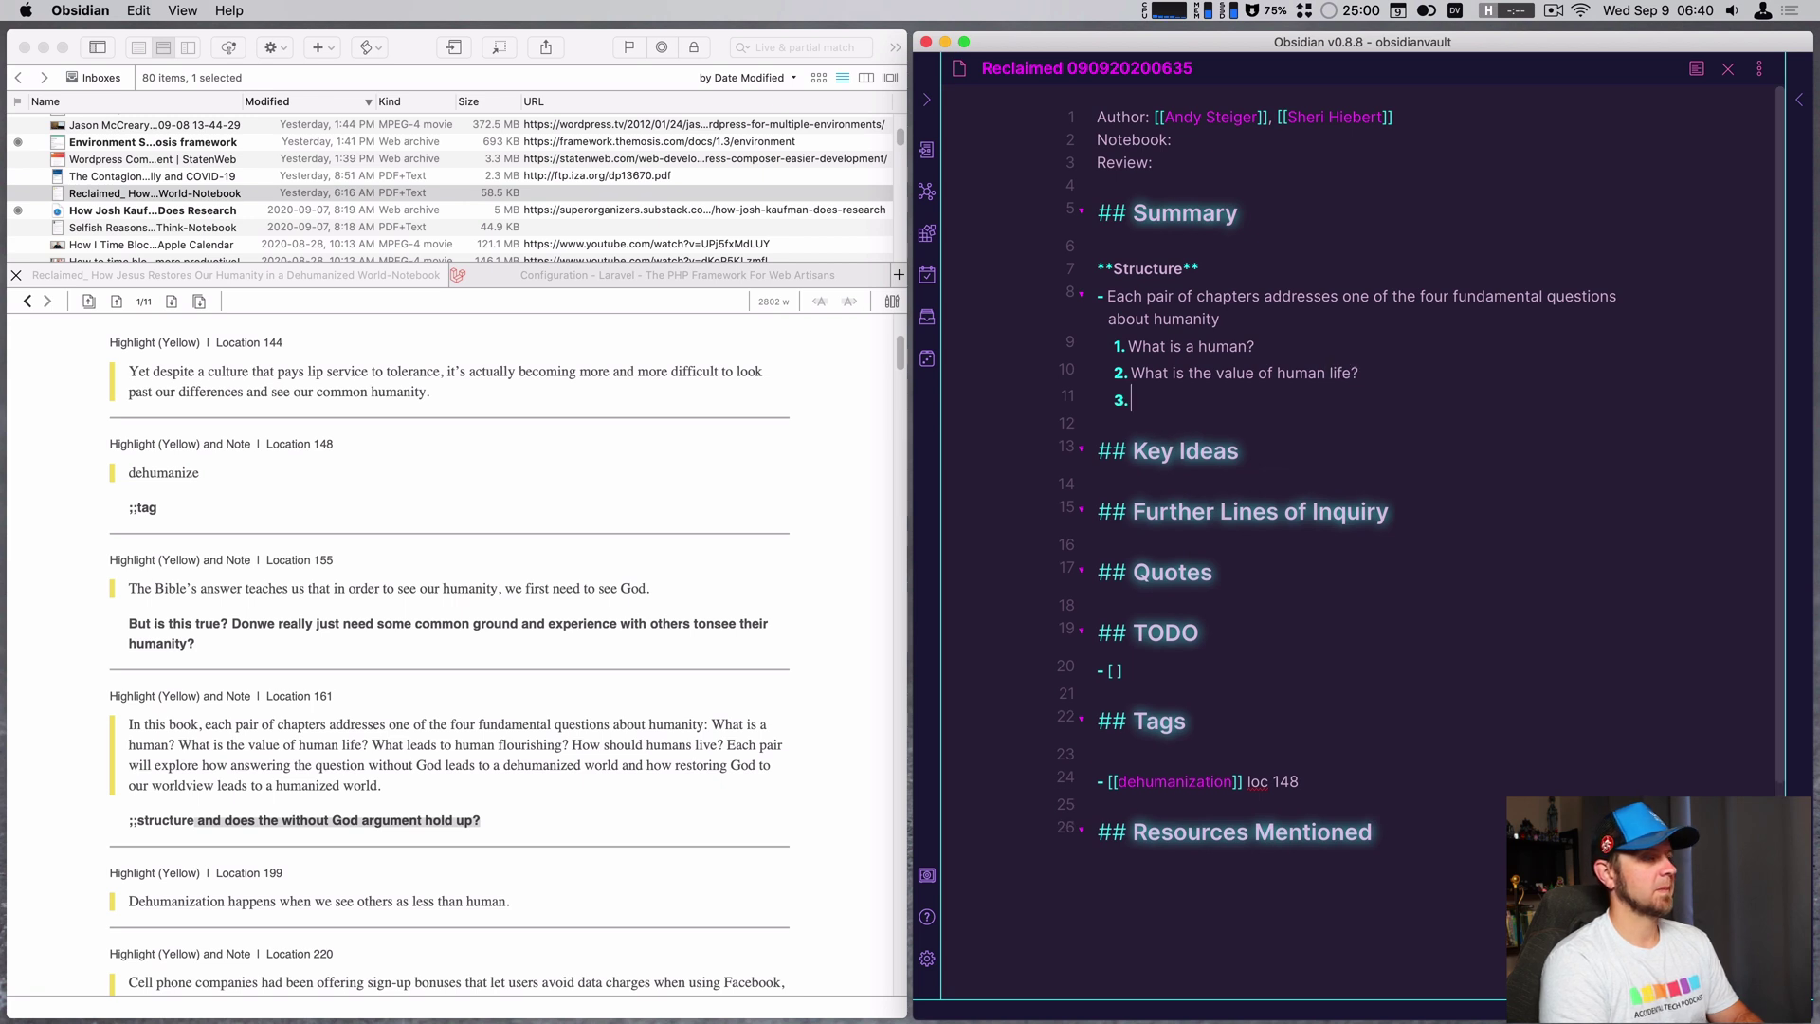
type("What leads to")
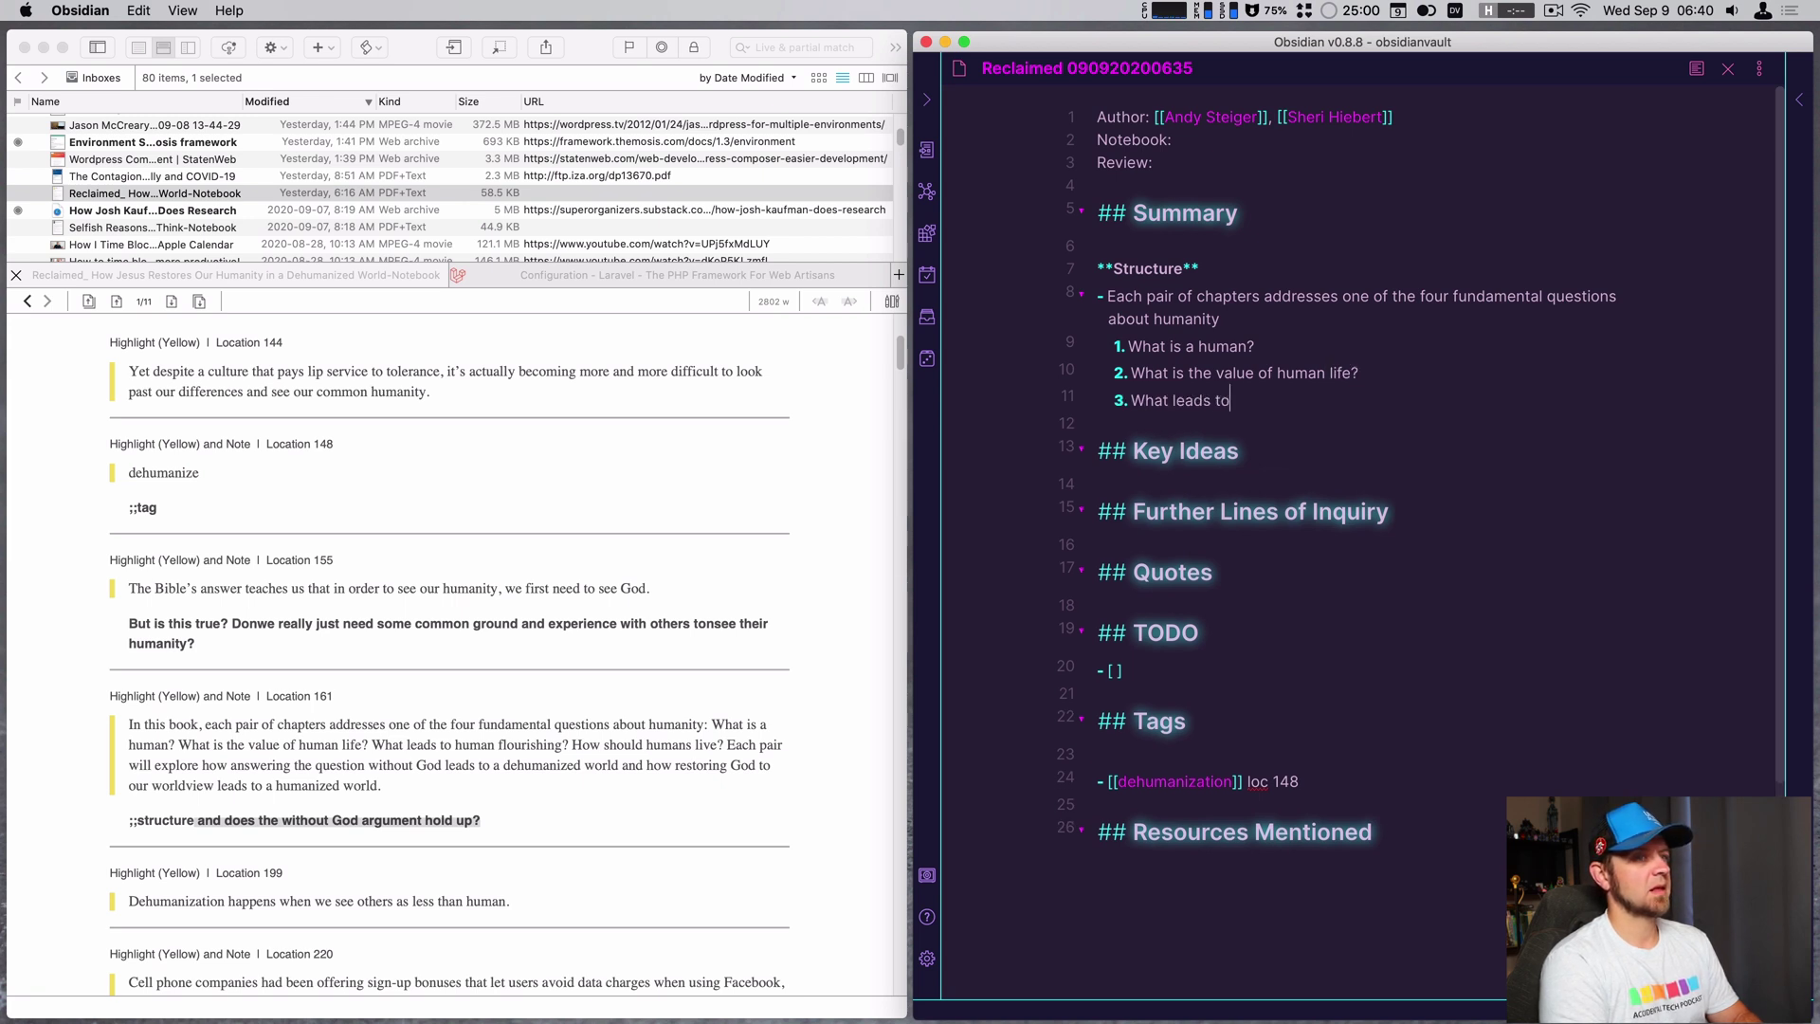
type(" human flour")
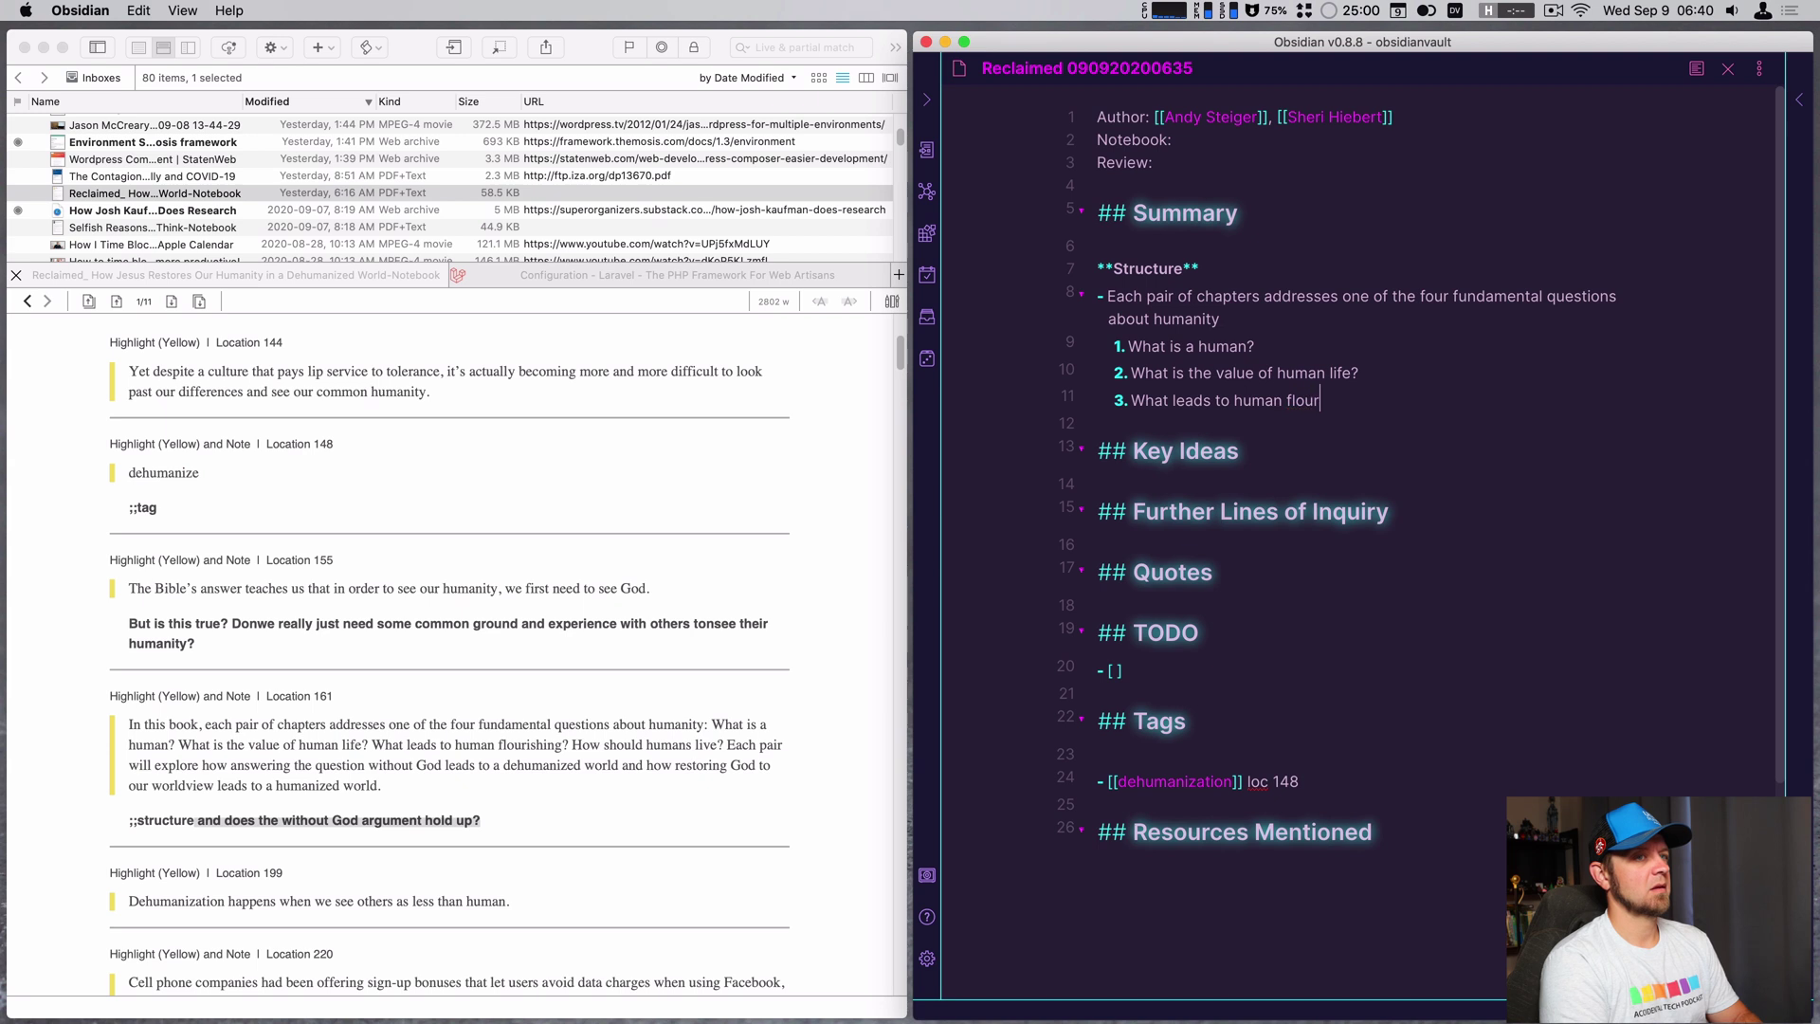
type("ishing")
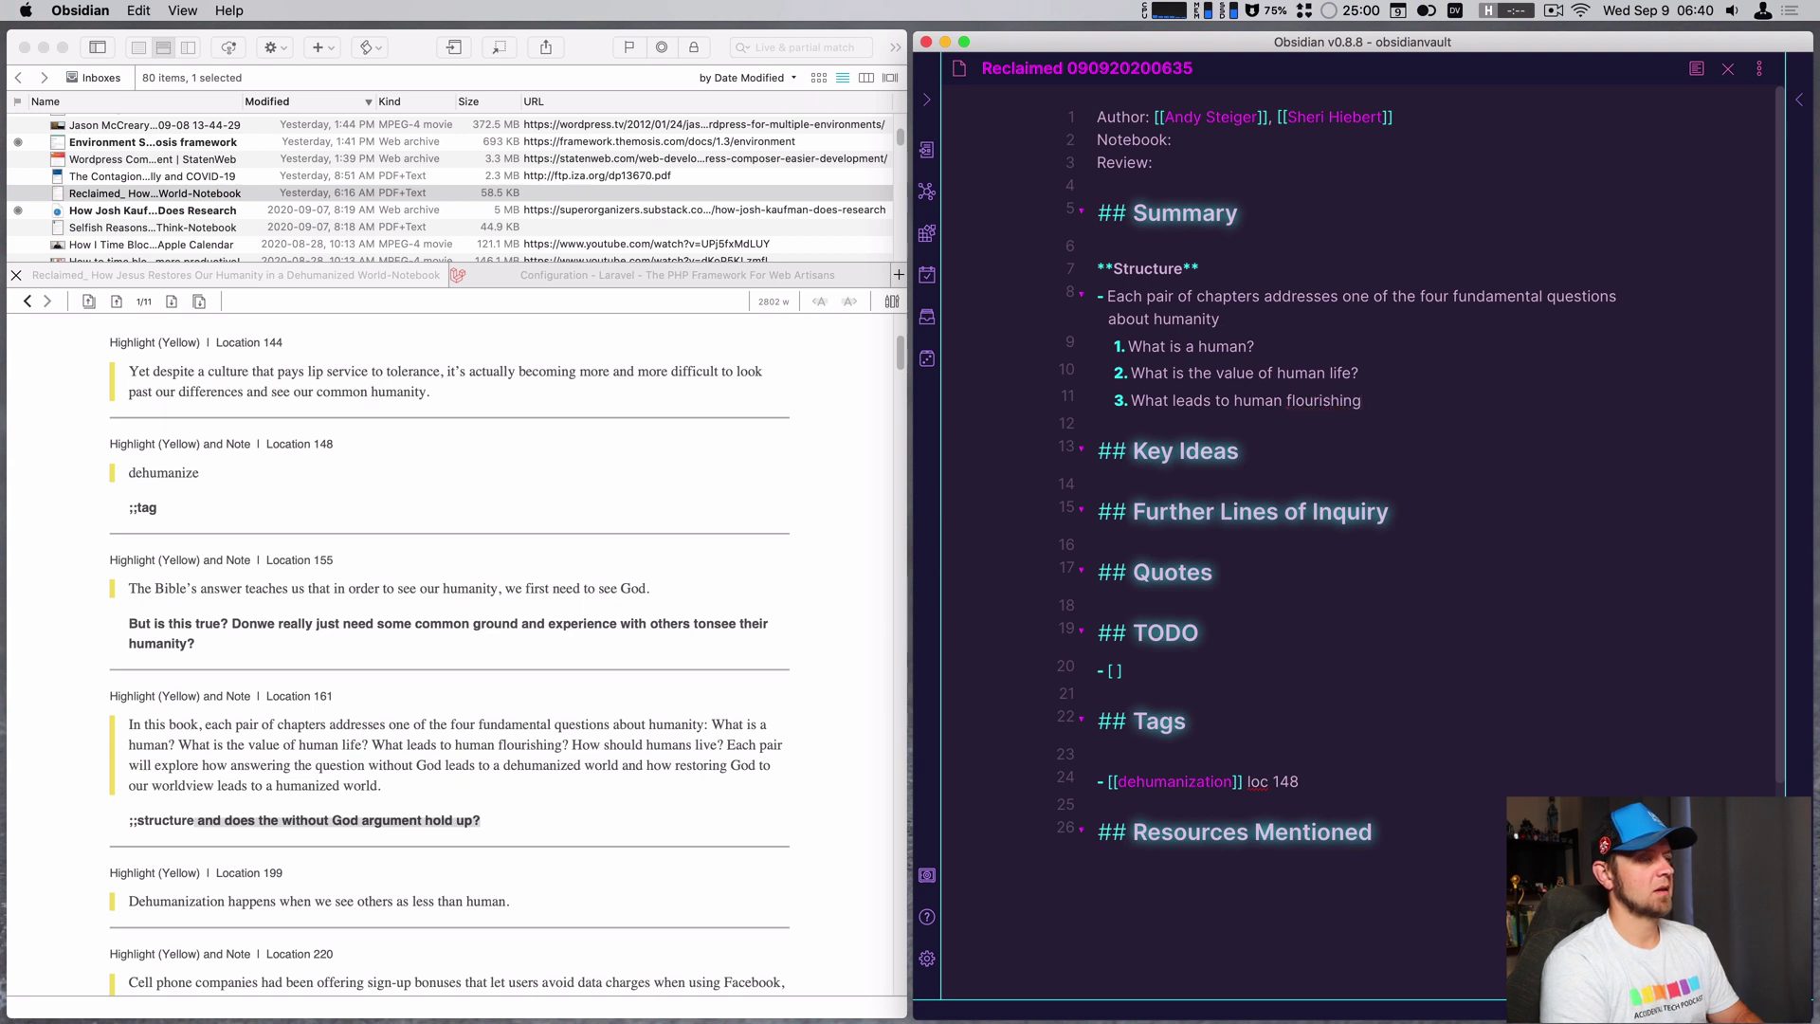
key("Return")
type("How should humans live?")
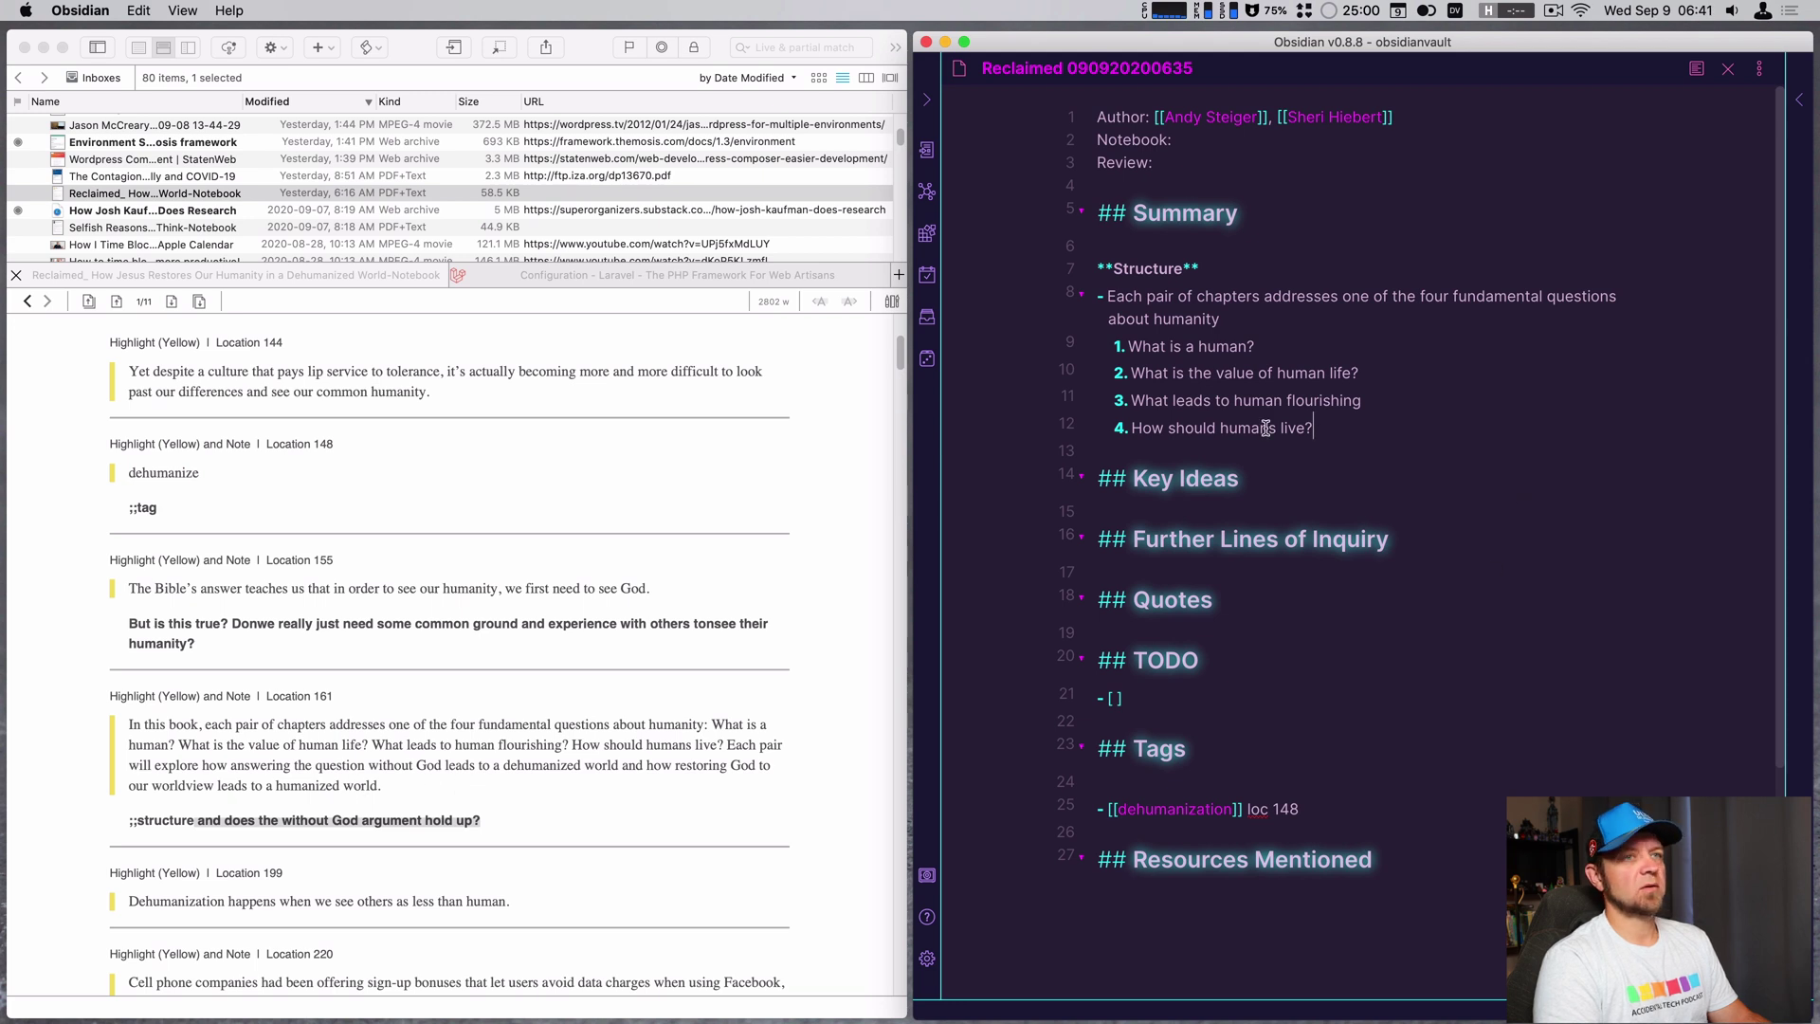
- Explain that each pair's first chapter shows living without God as dehumanizing, the second as humanizing
type(".")
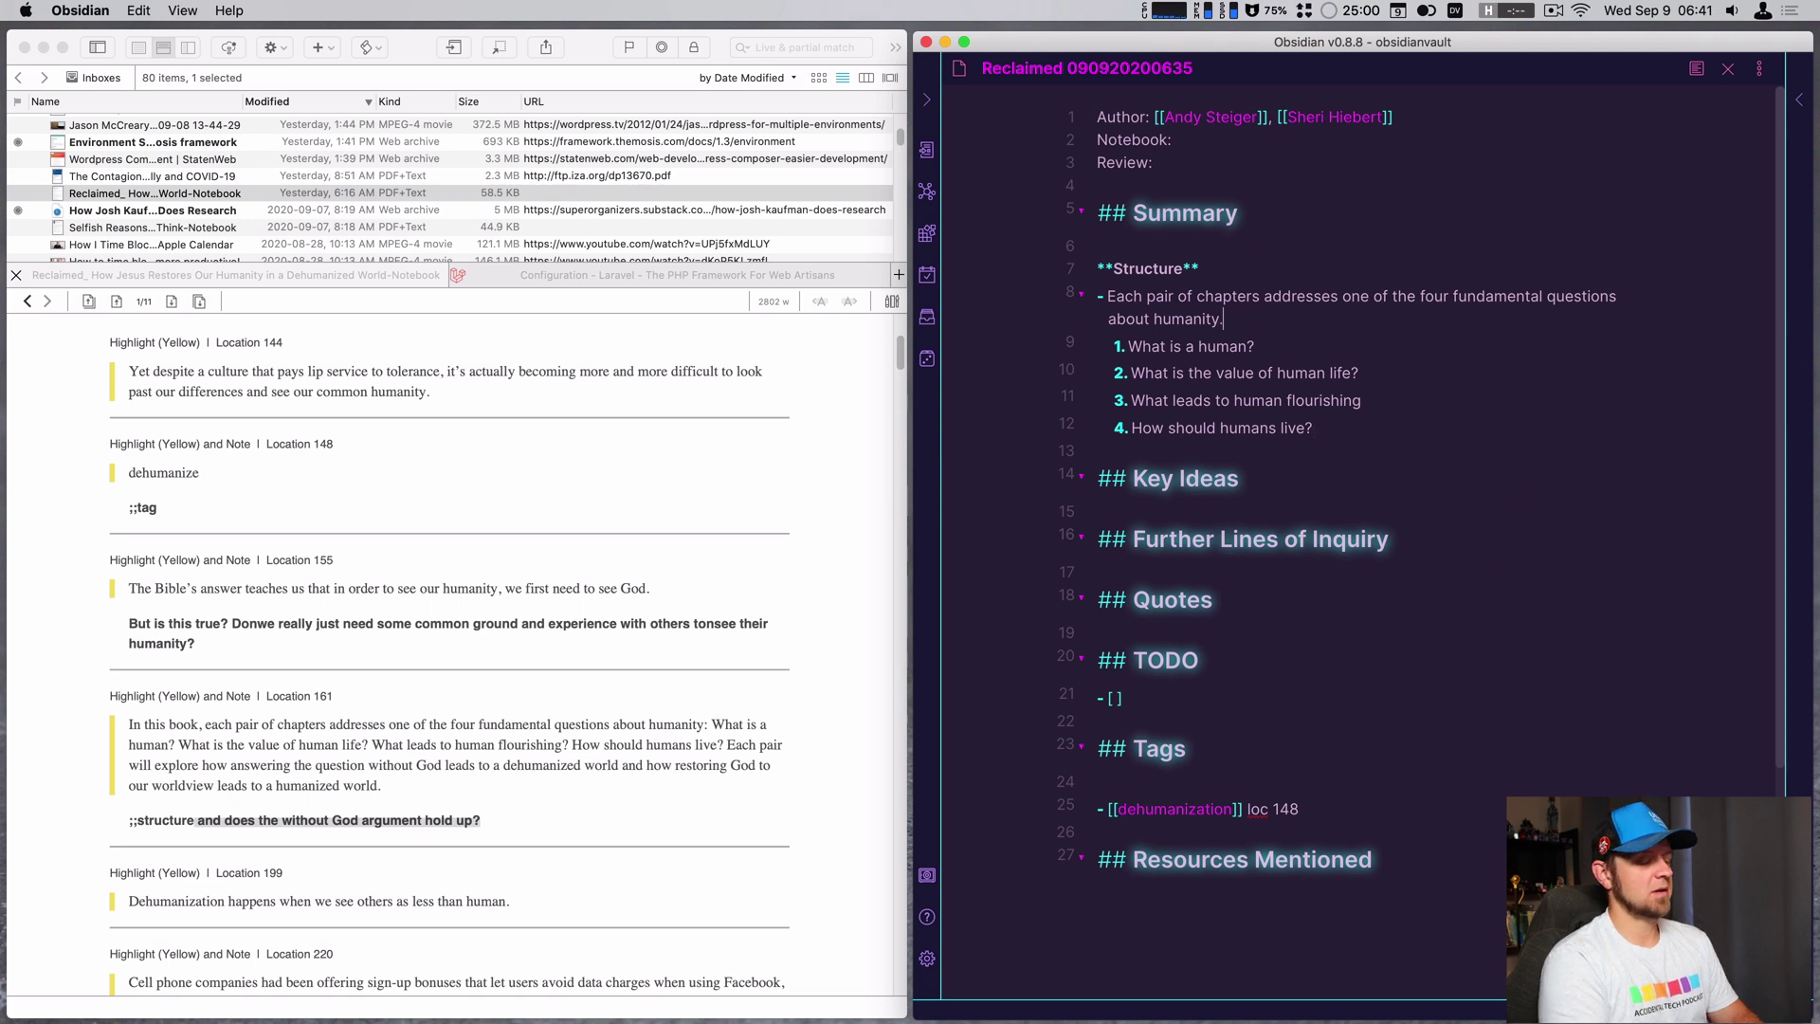
type(" The first chapter")
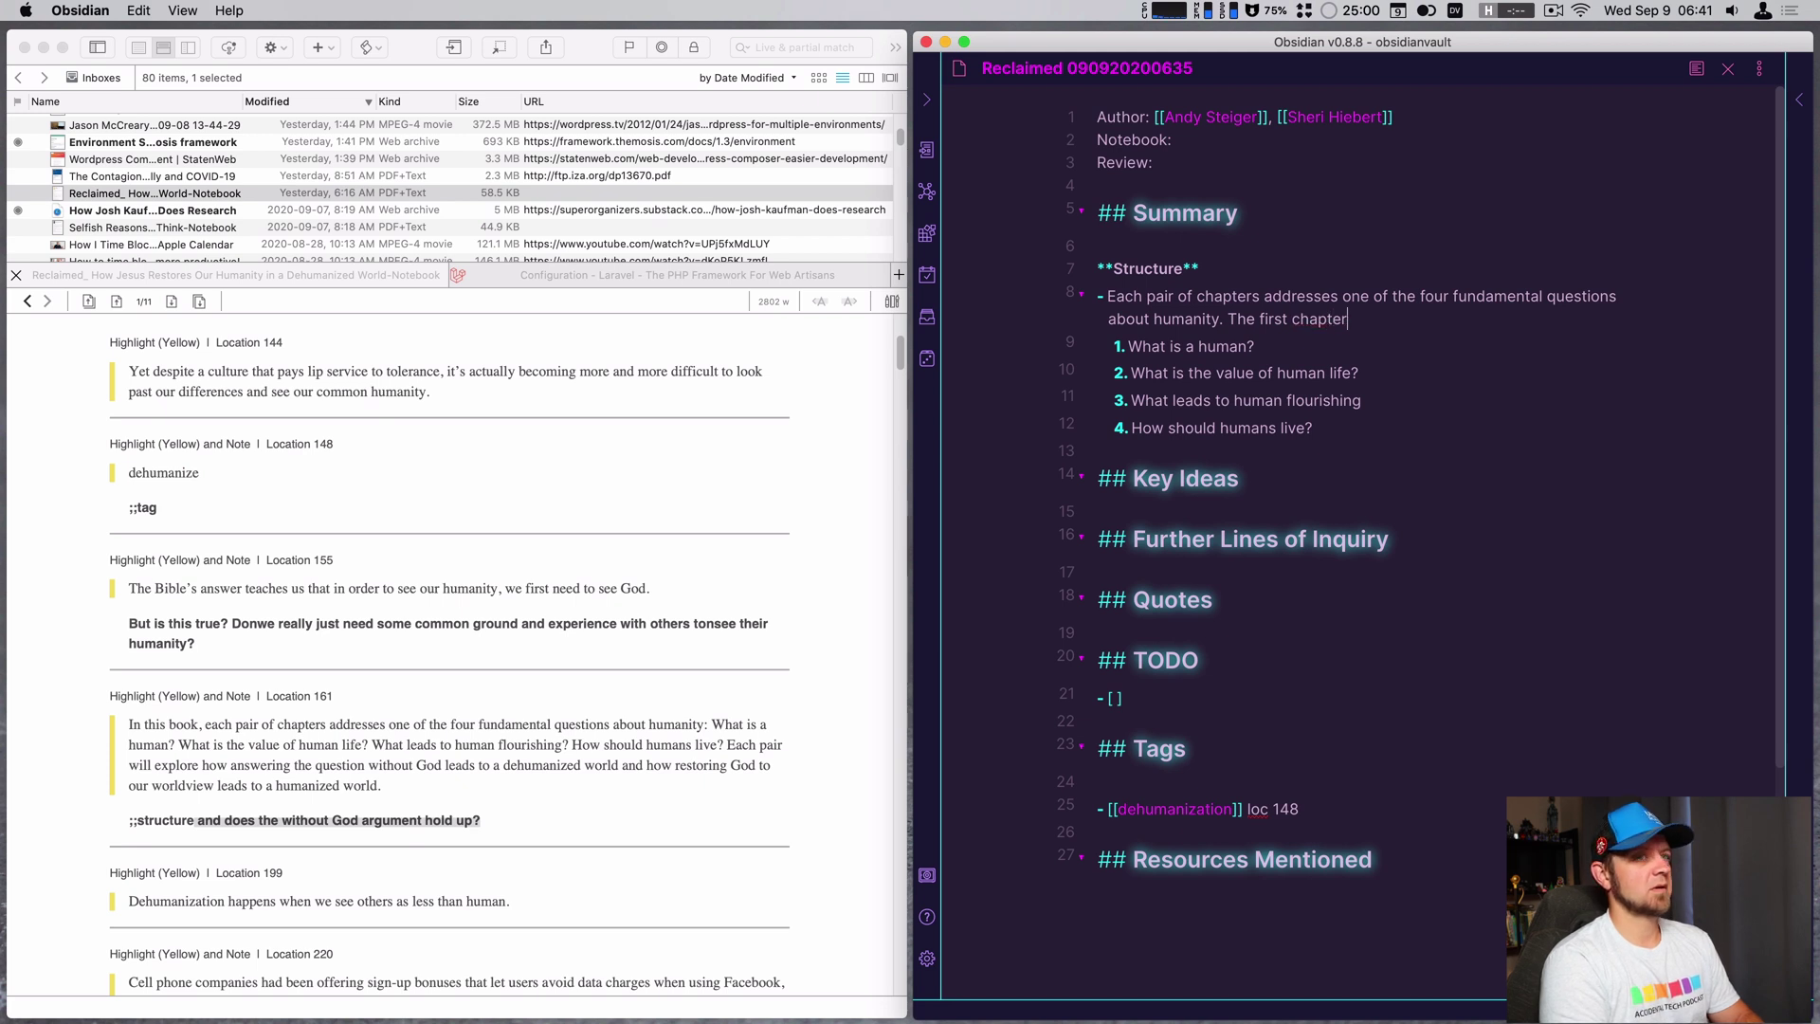
type("addresse")
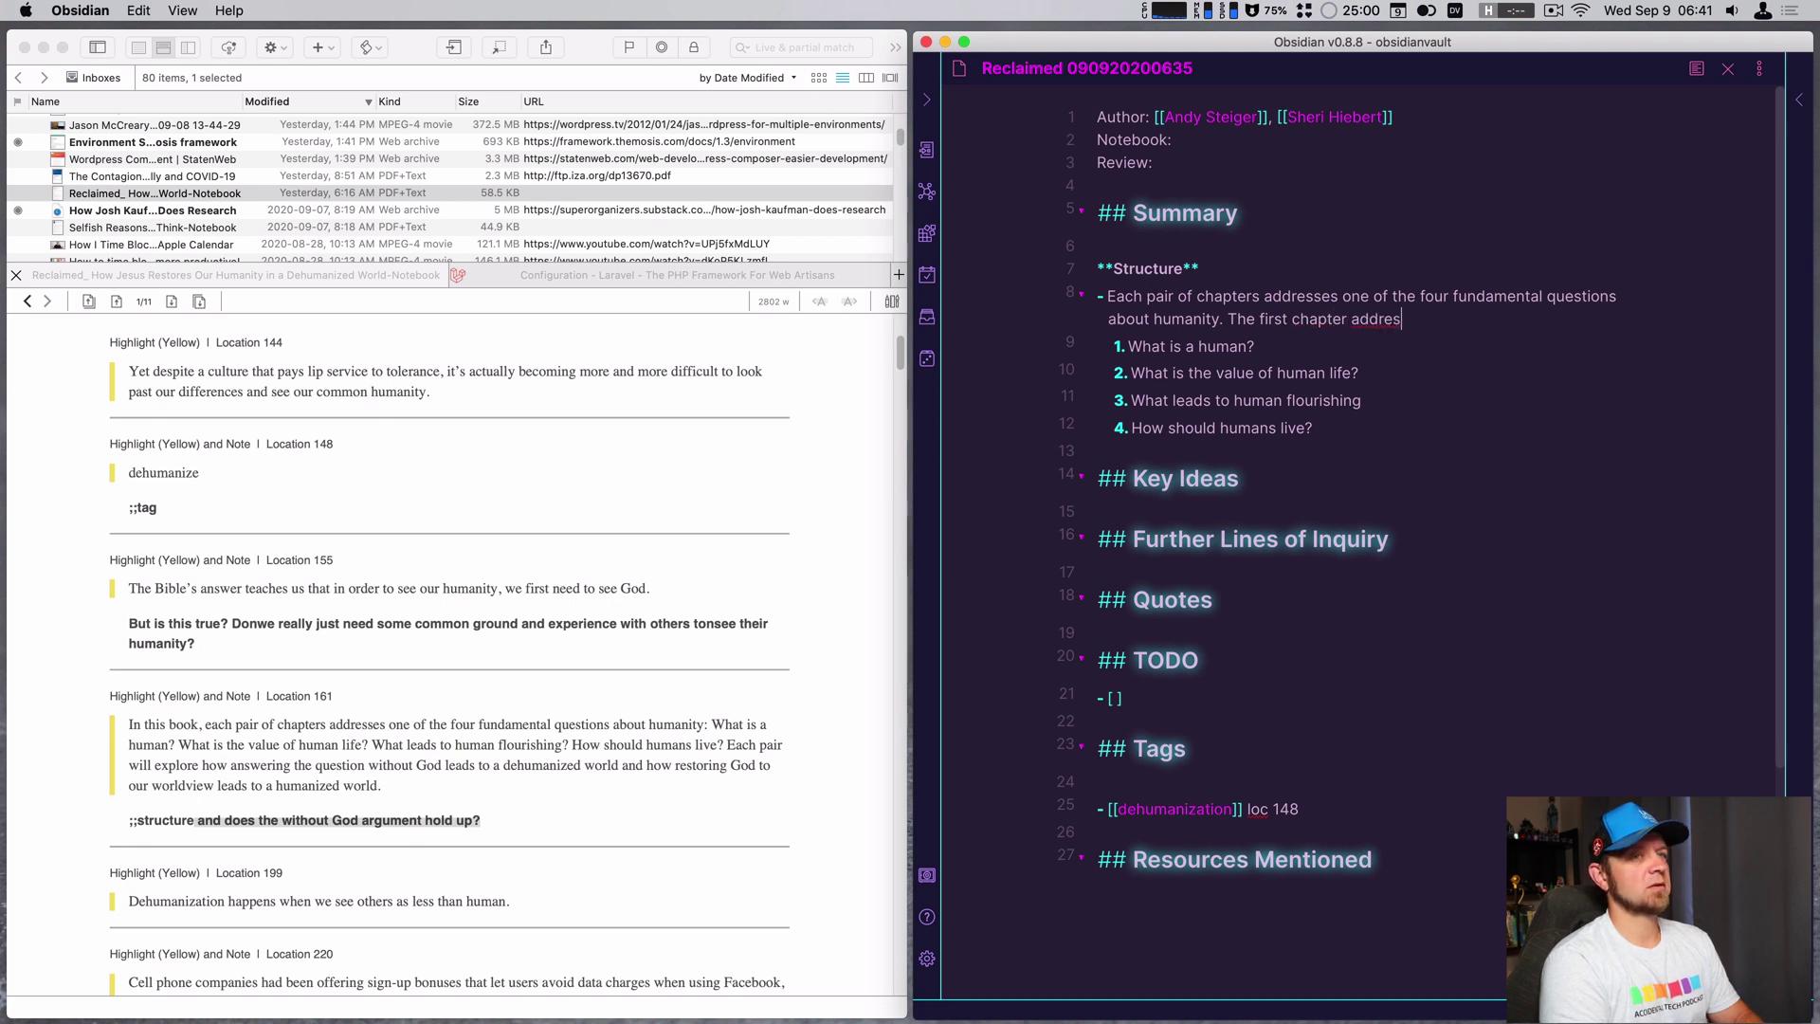
type("s why l")
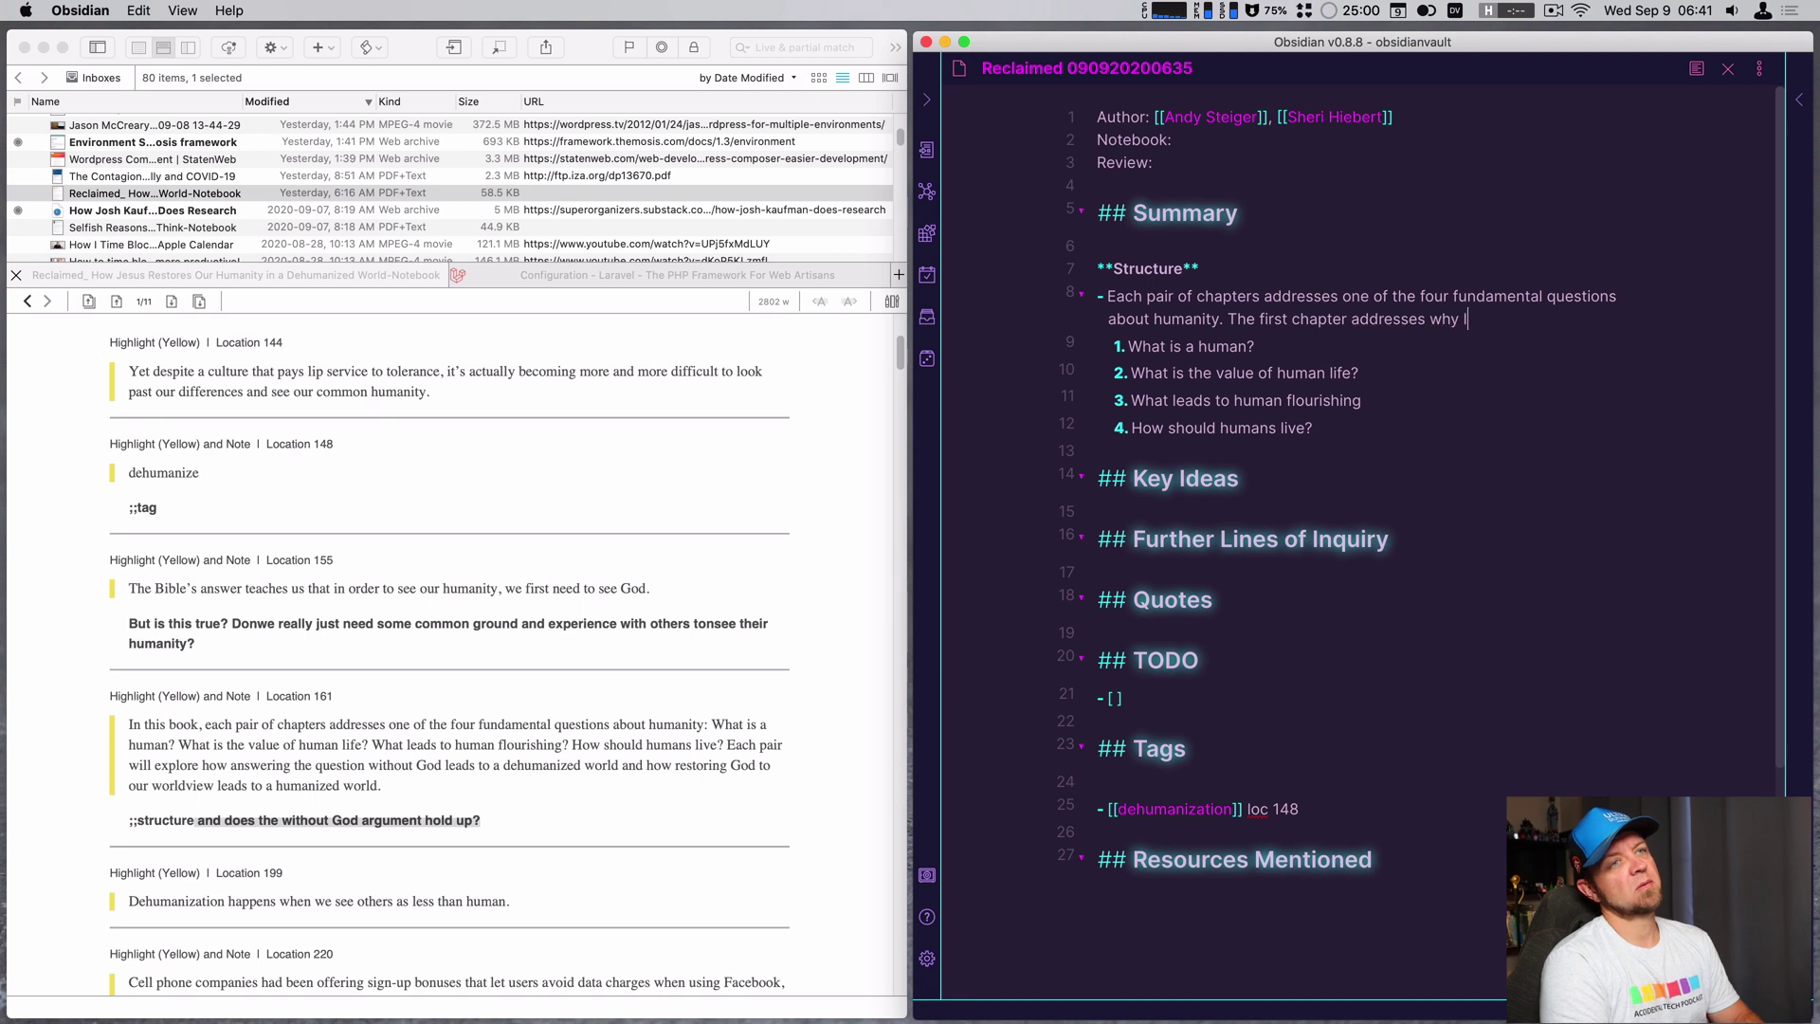
type("iving without God")
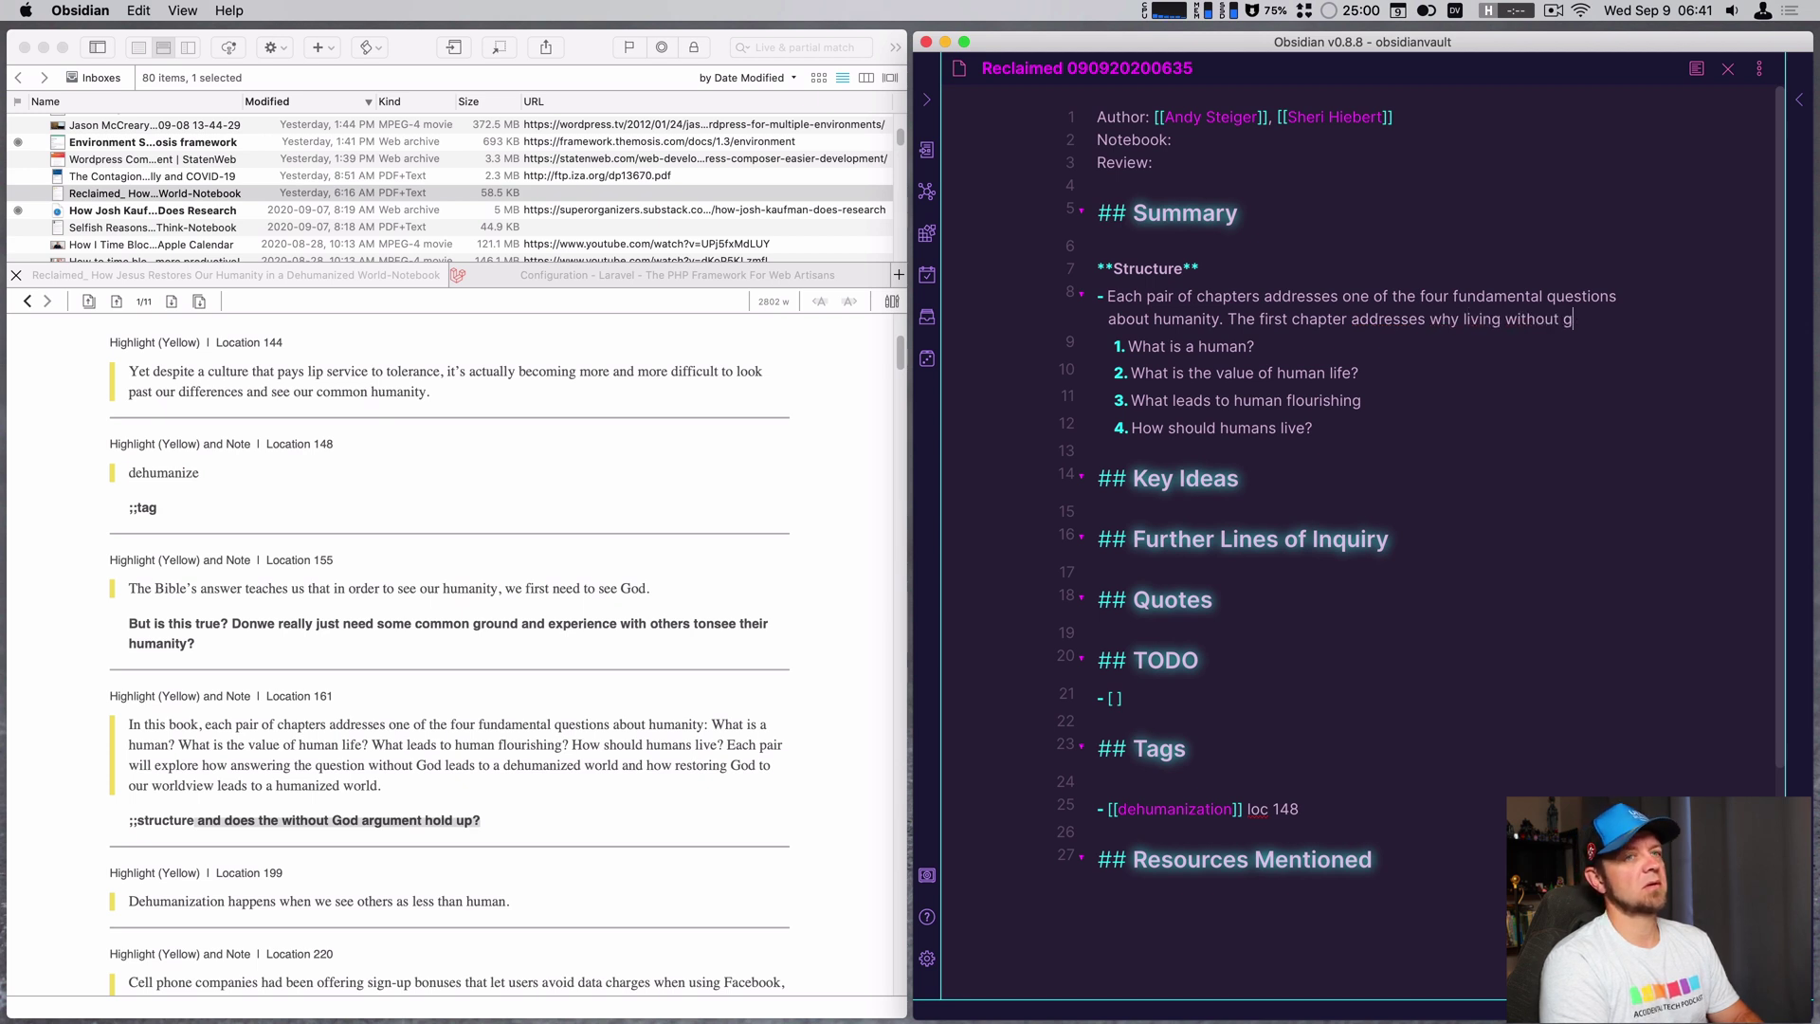
type(" in this c")
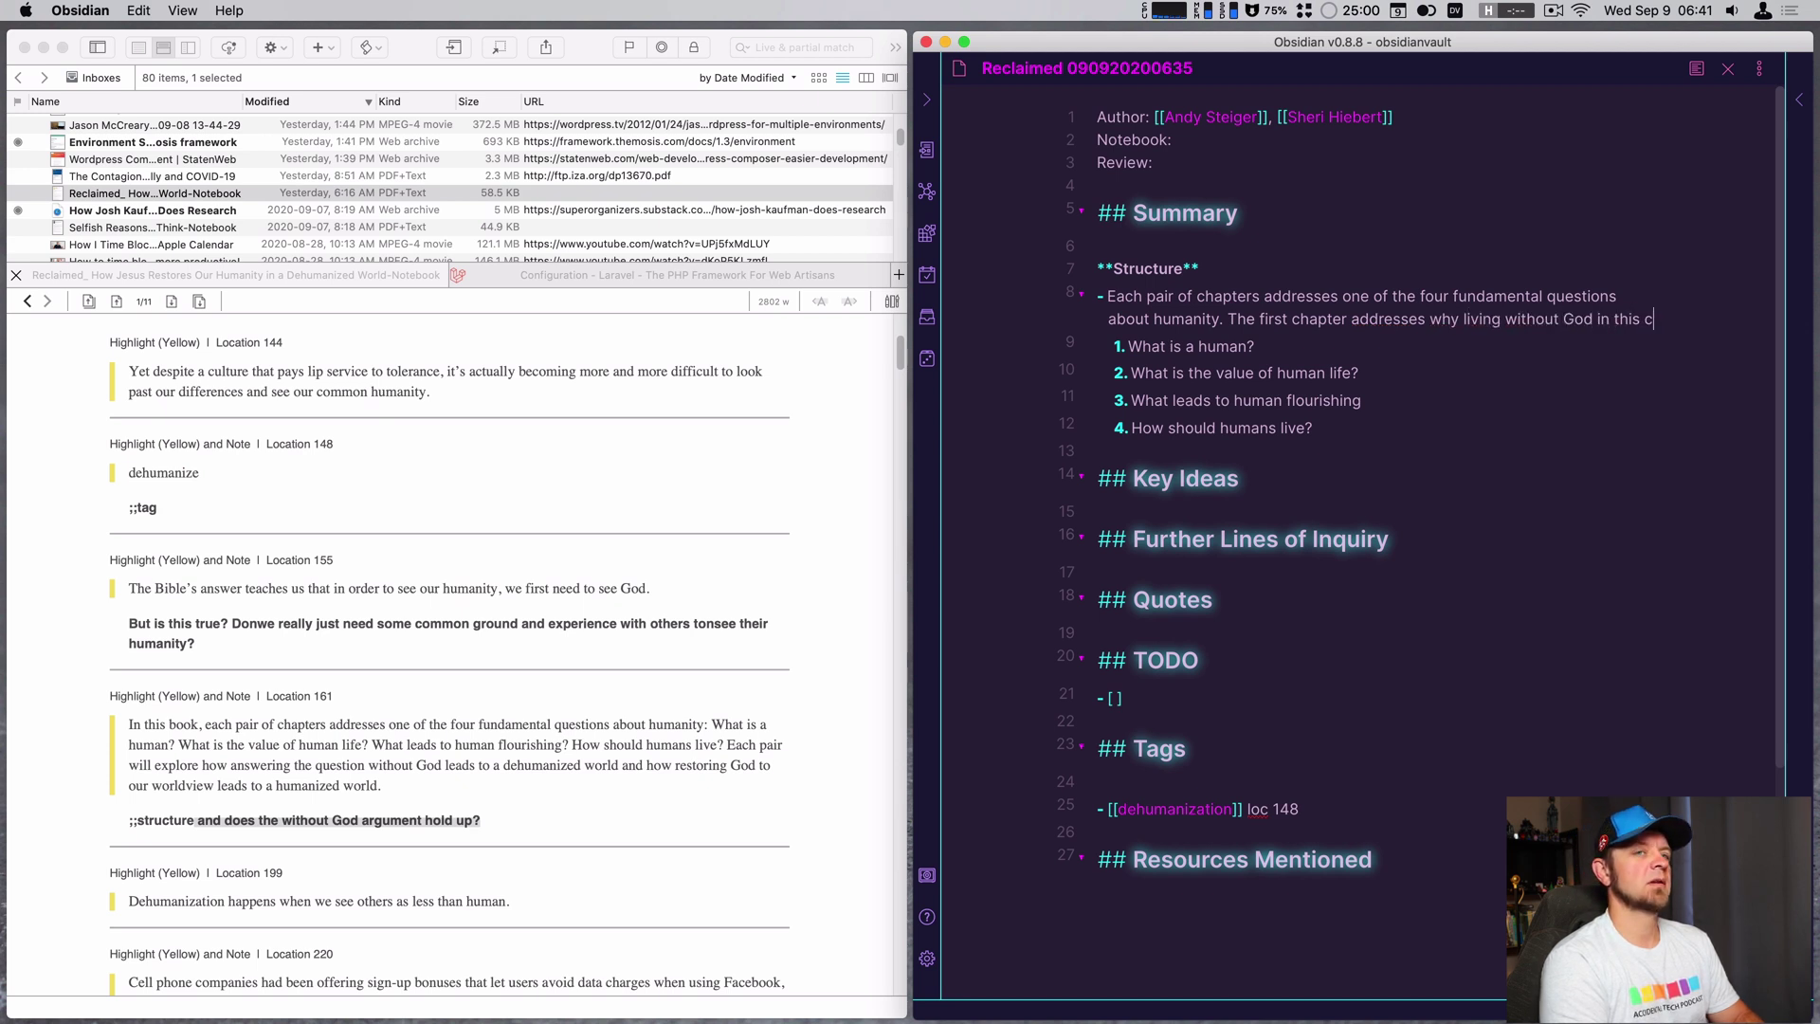
type("ontext is dehumanizing")
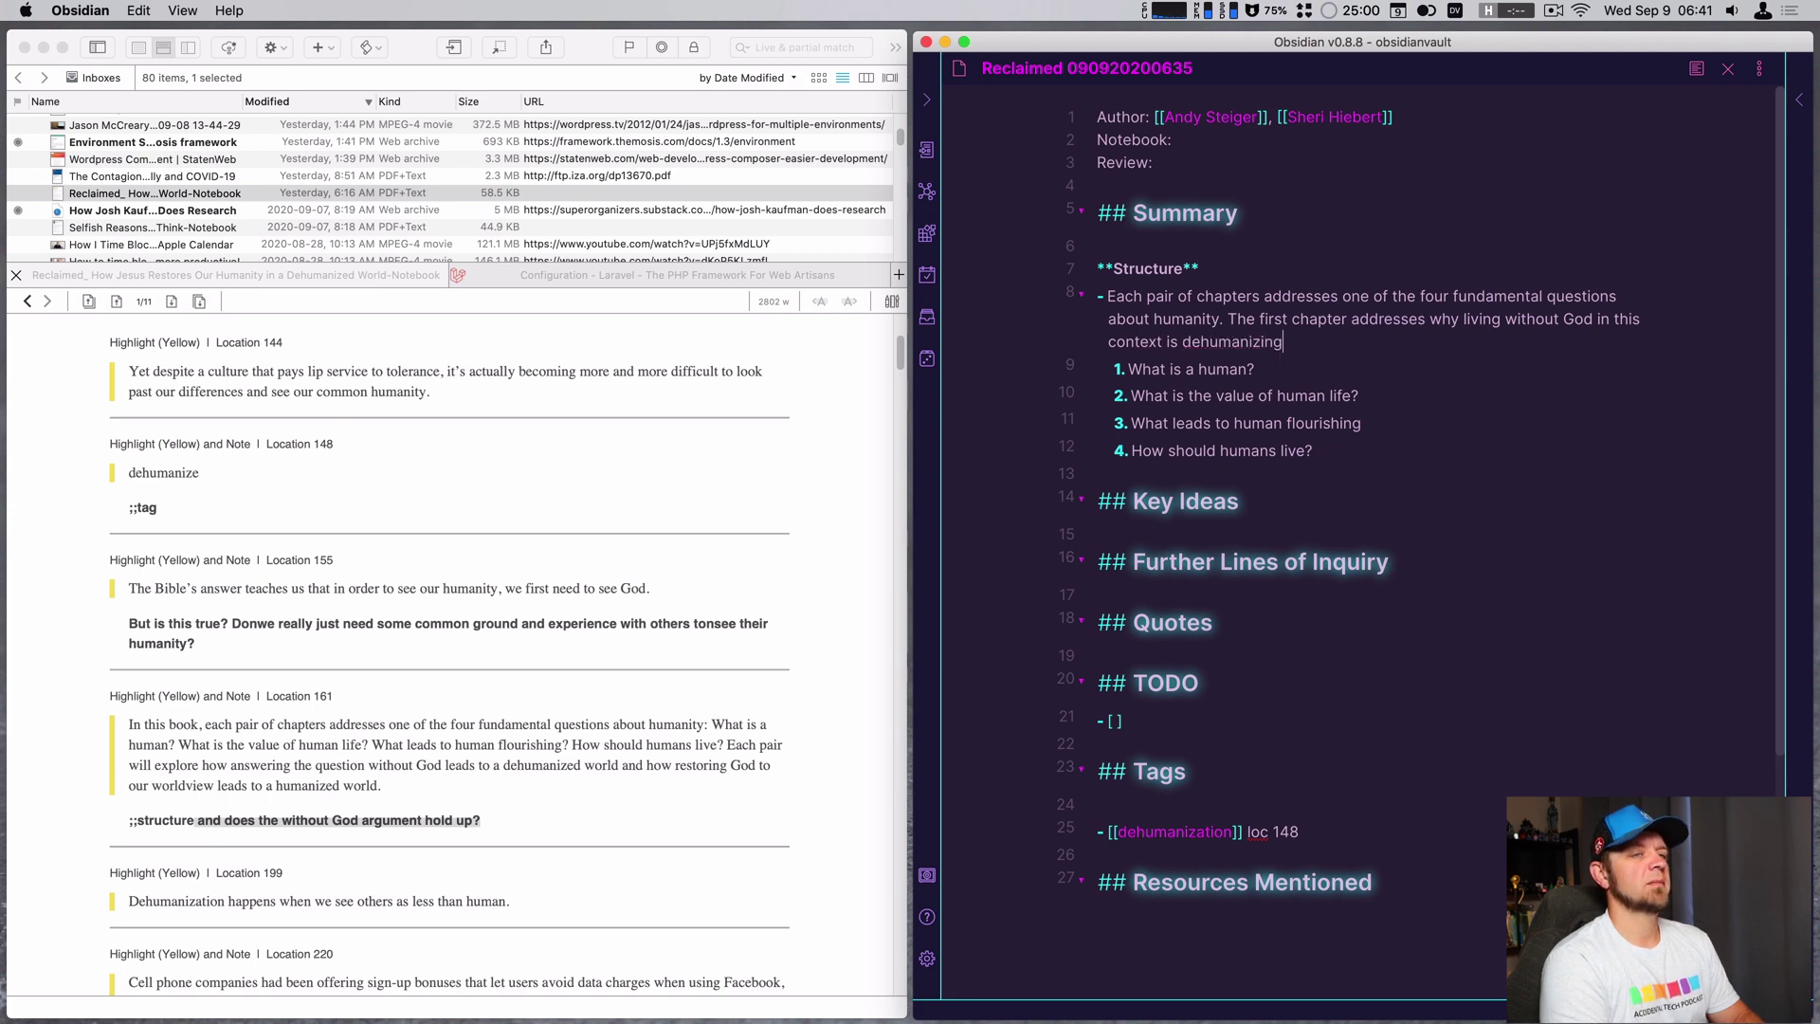
type(" and the se")
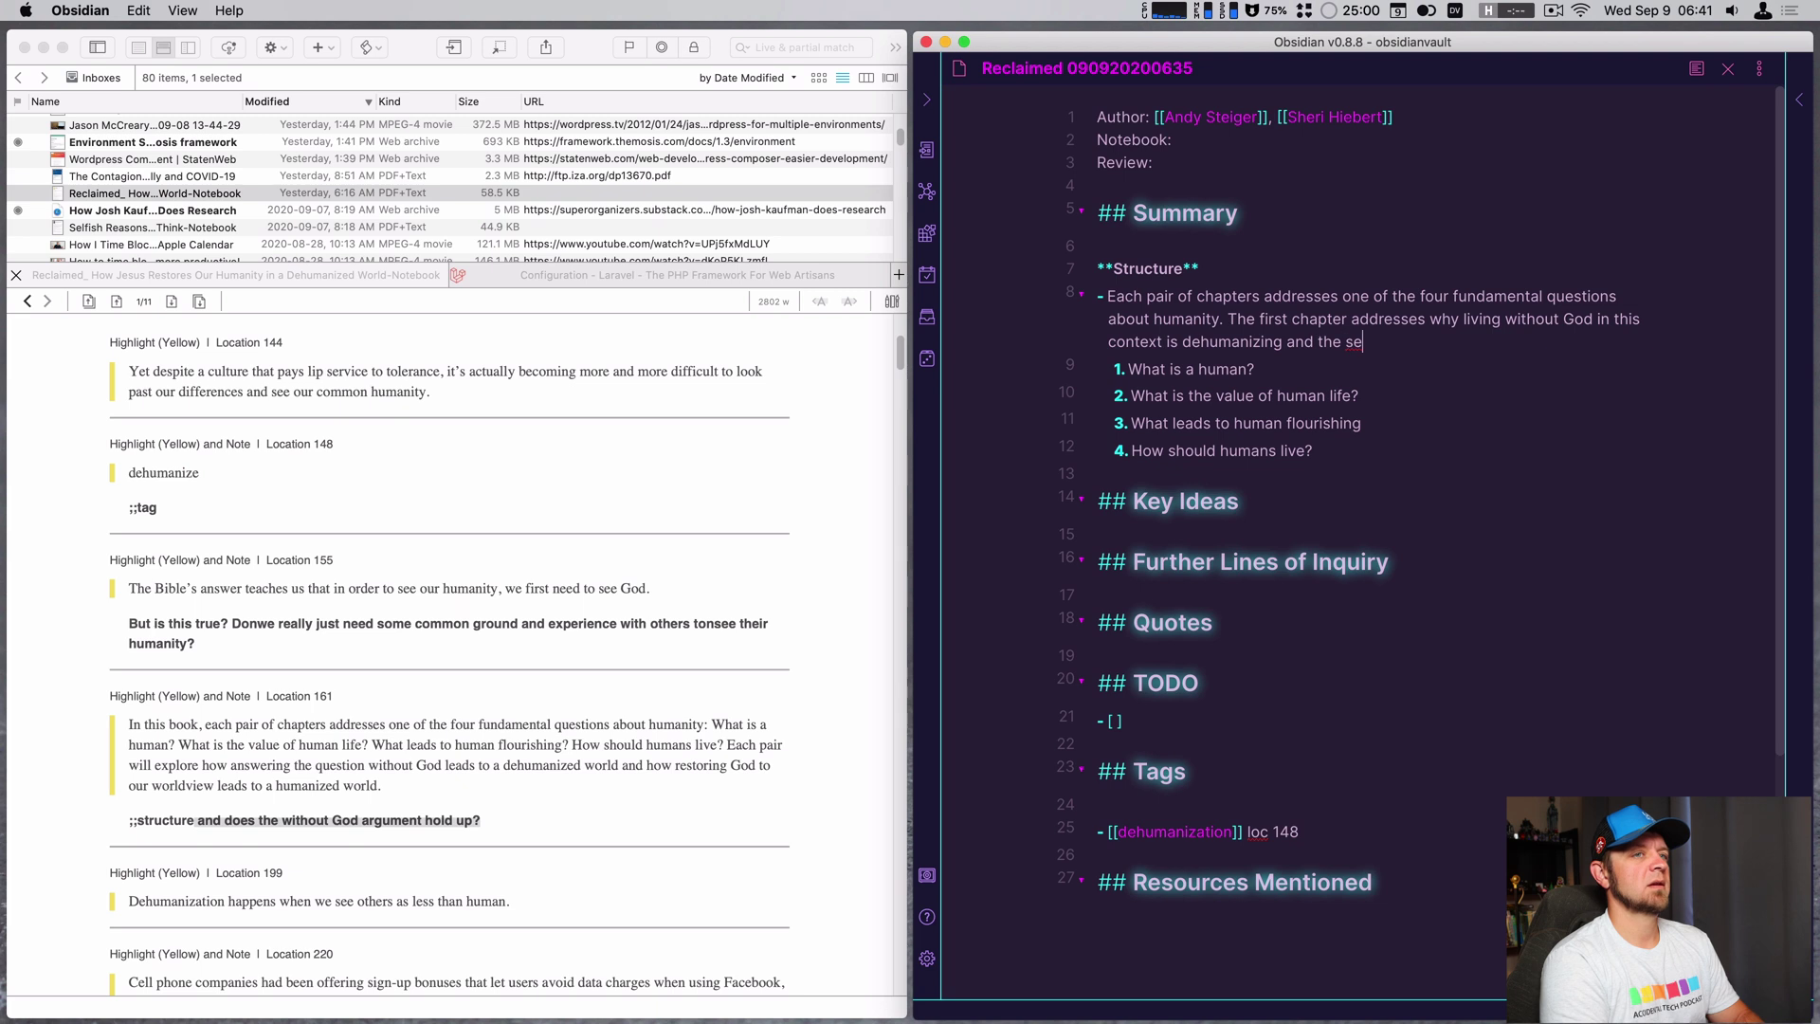
type("cond is about why liv")
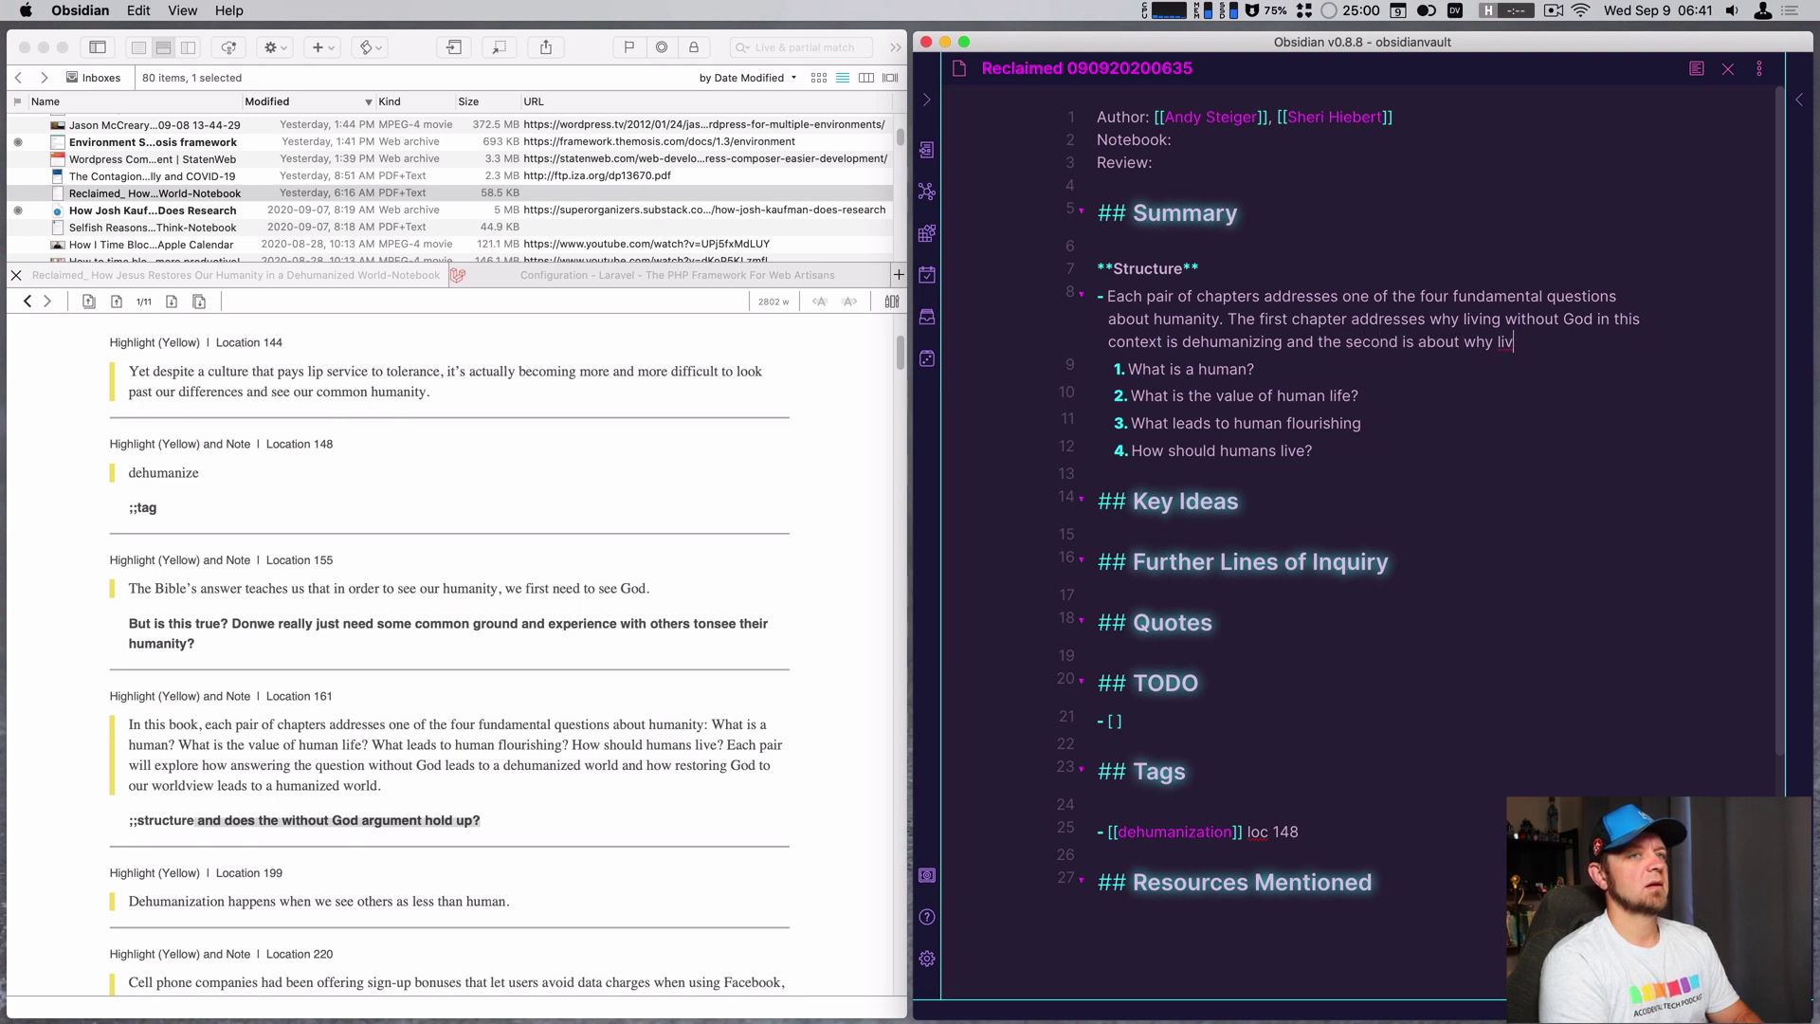
type("ing with God is humav")
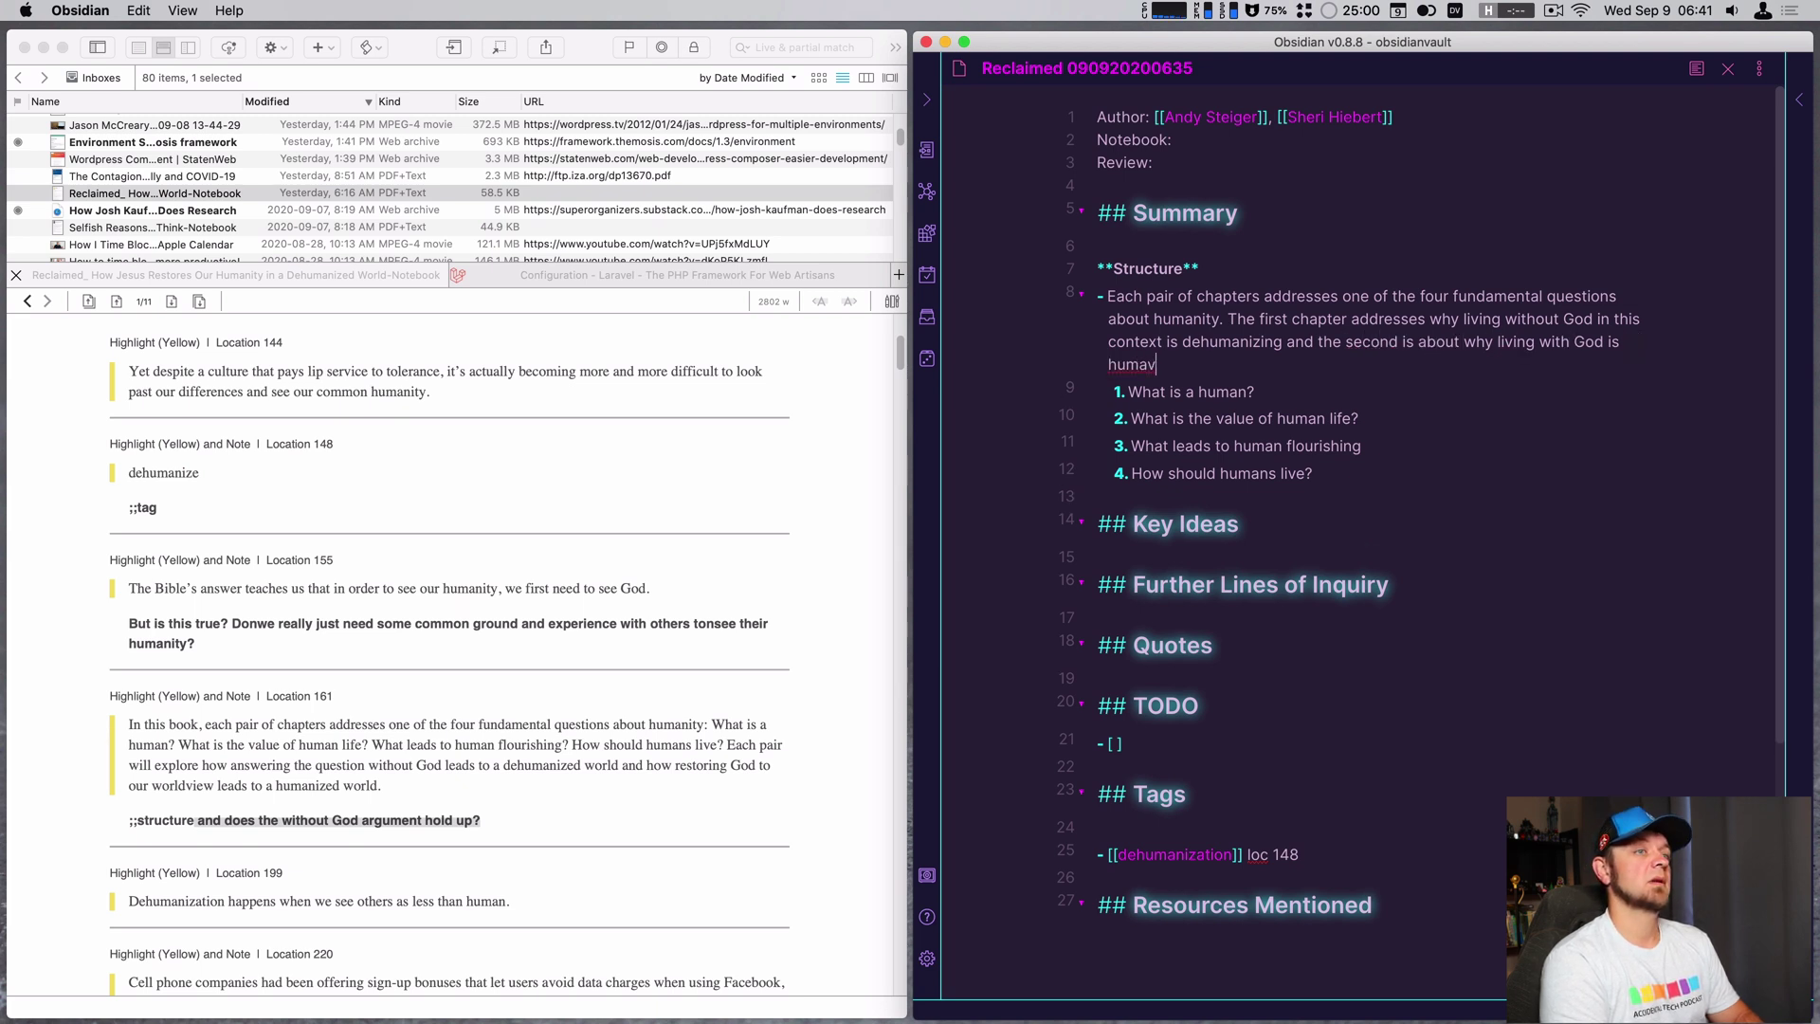
key("BackSpace")
type("nizing")
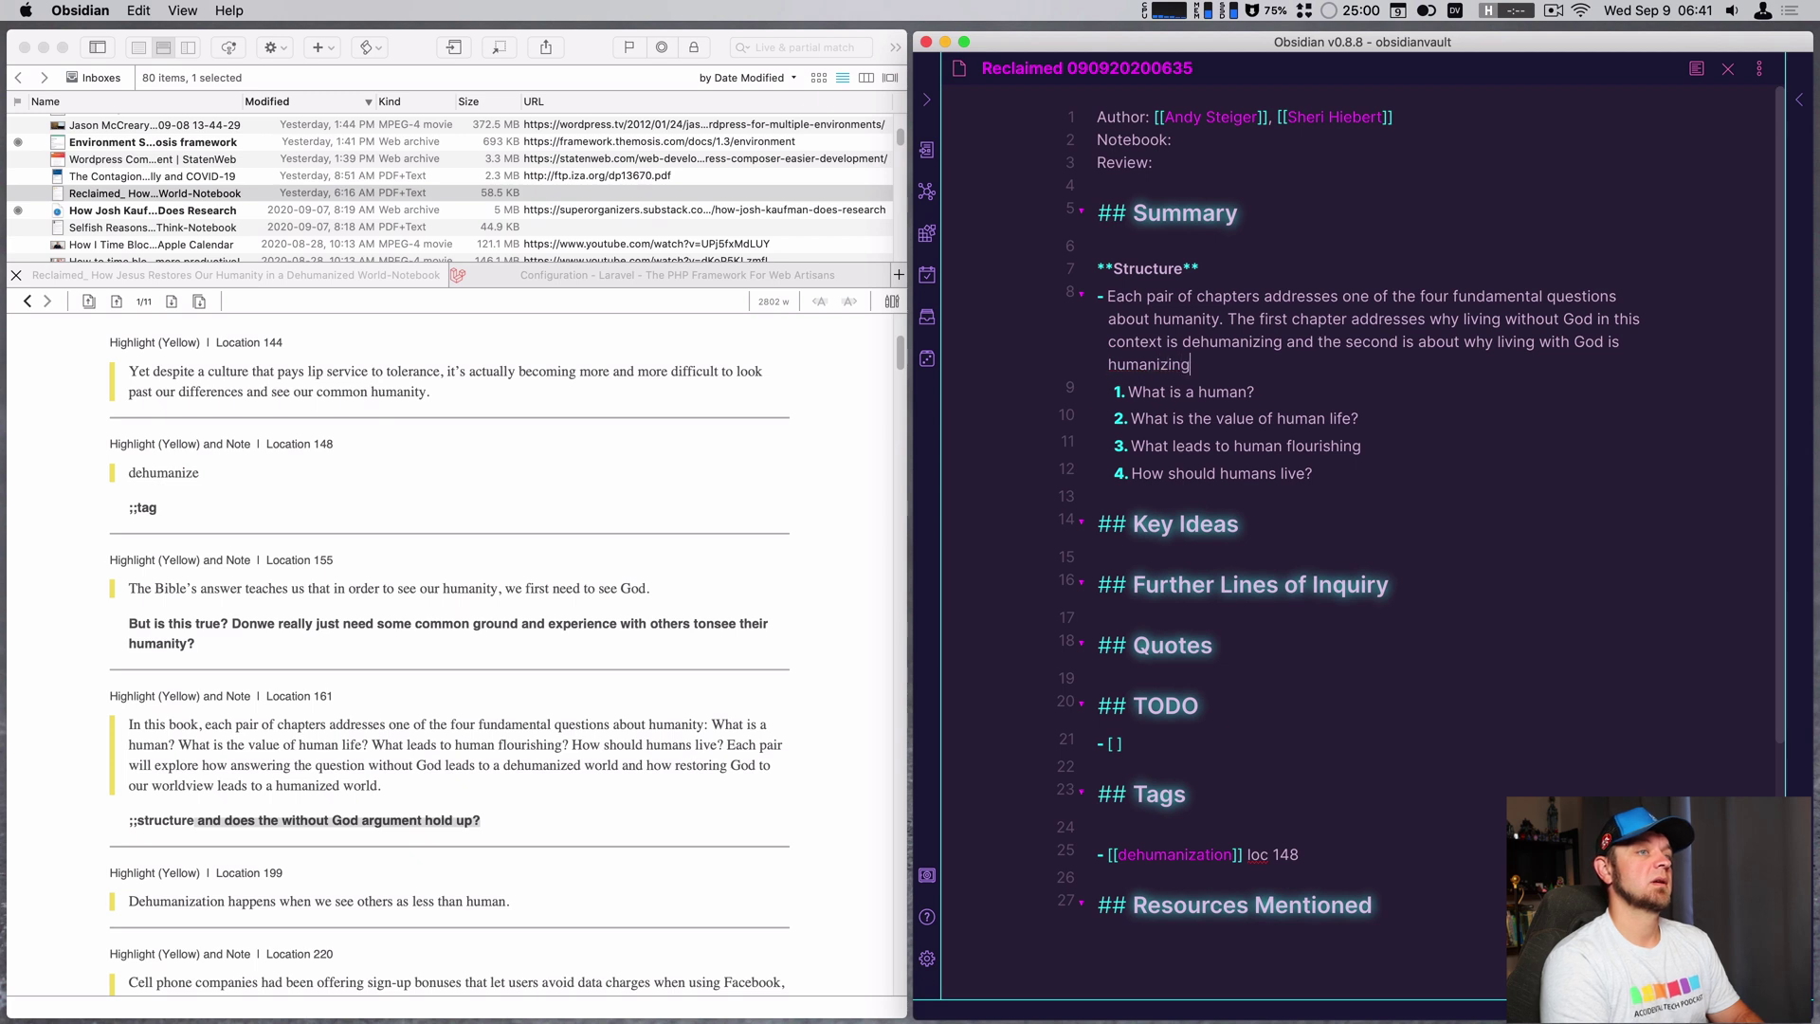
type(".")
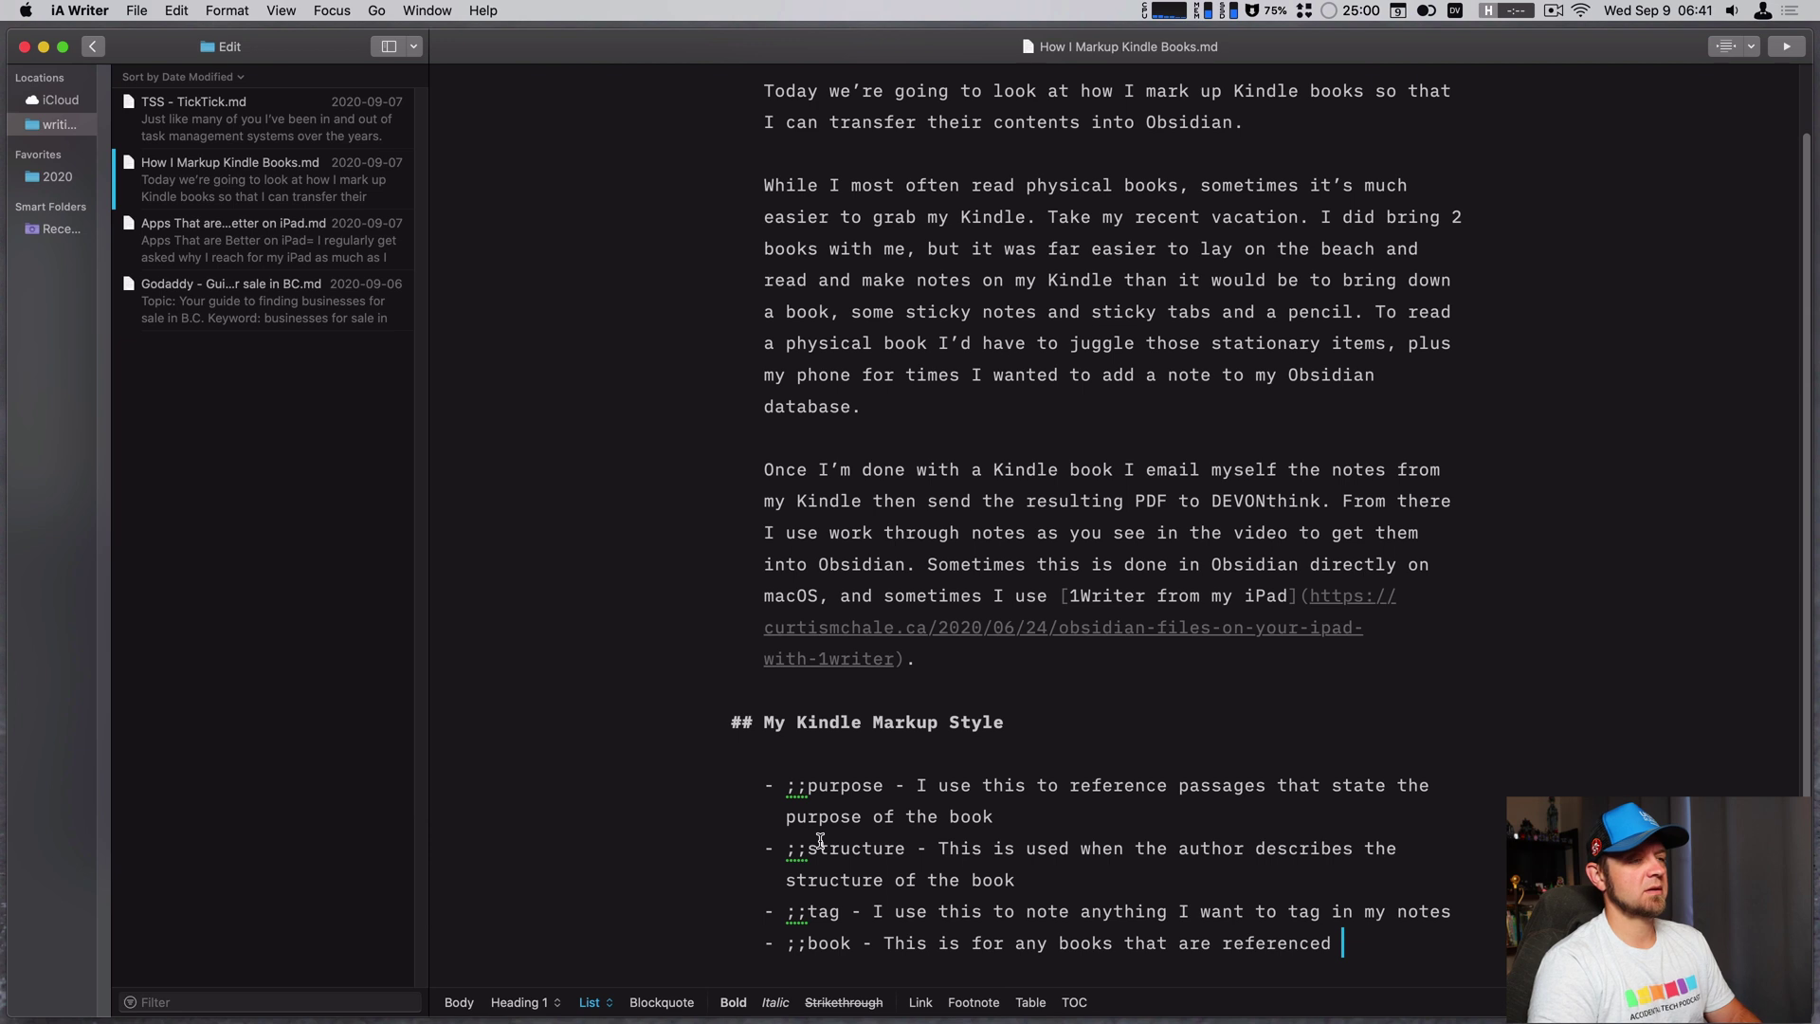
key("ctrl+Right")
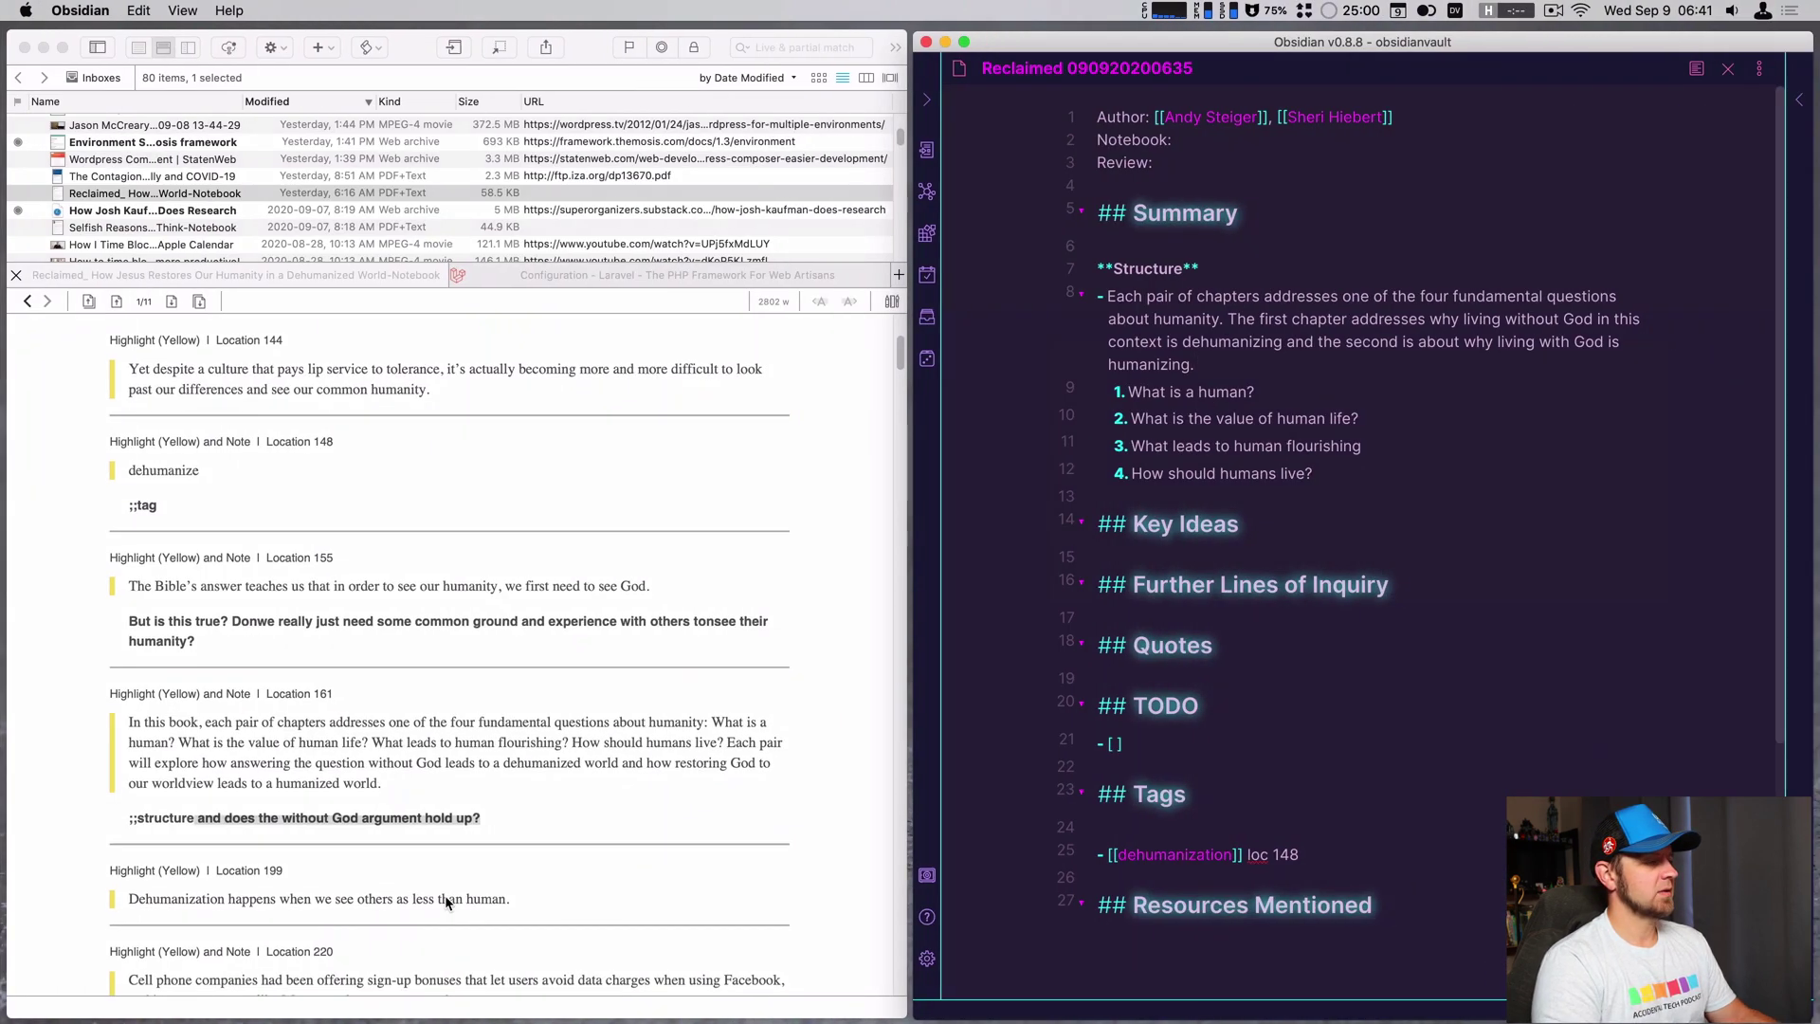
scroll(448, 901, "down", 1)
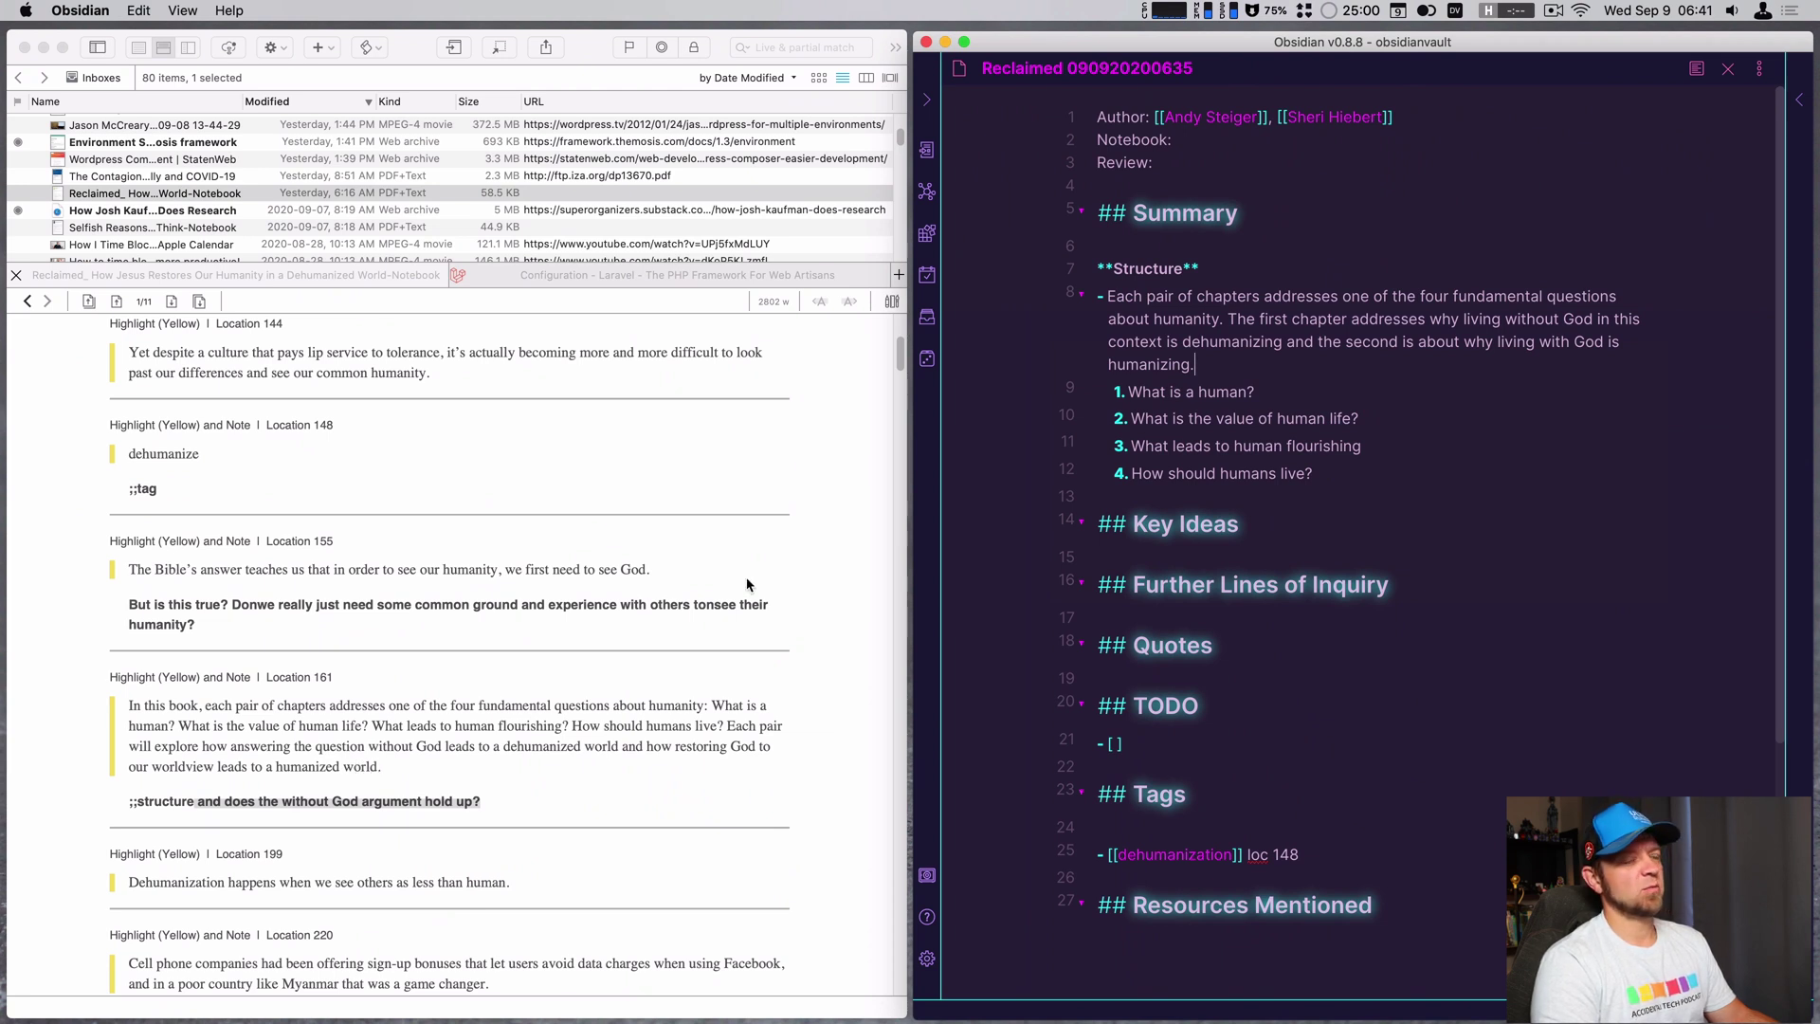
scroll(395, 767, "down", 2)
scroll(394, 773, "down", 2)
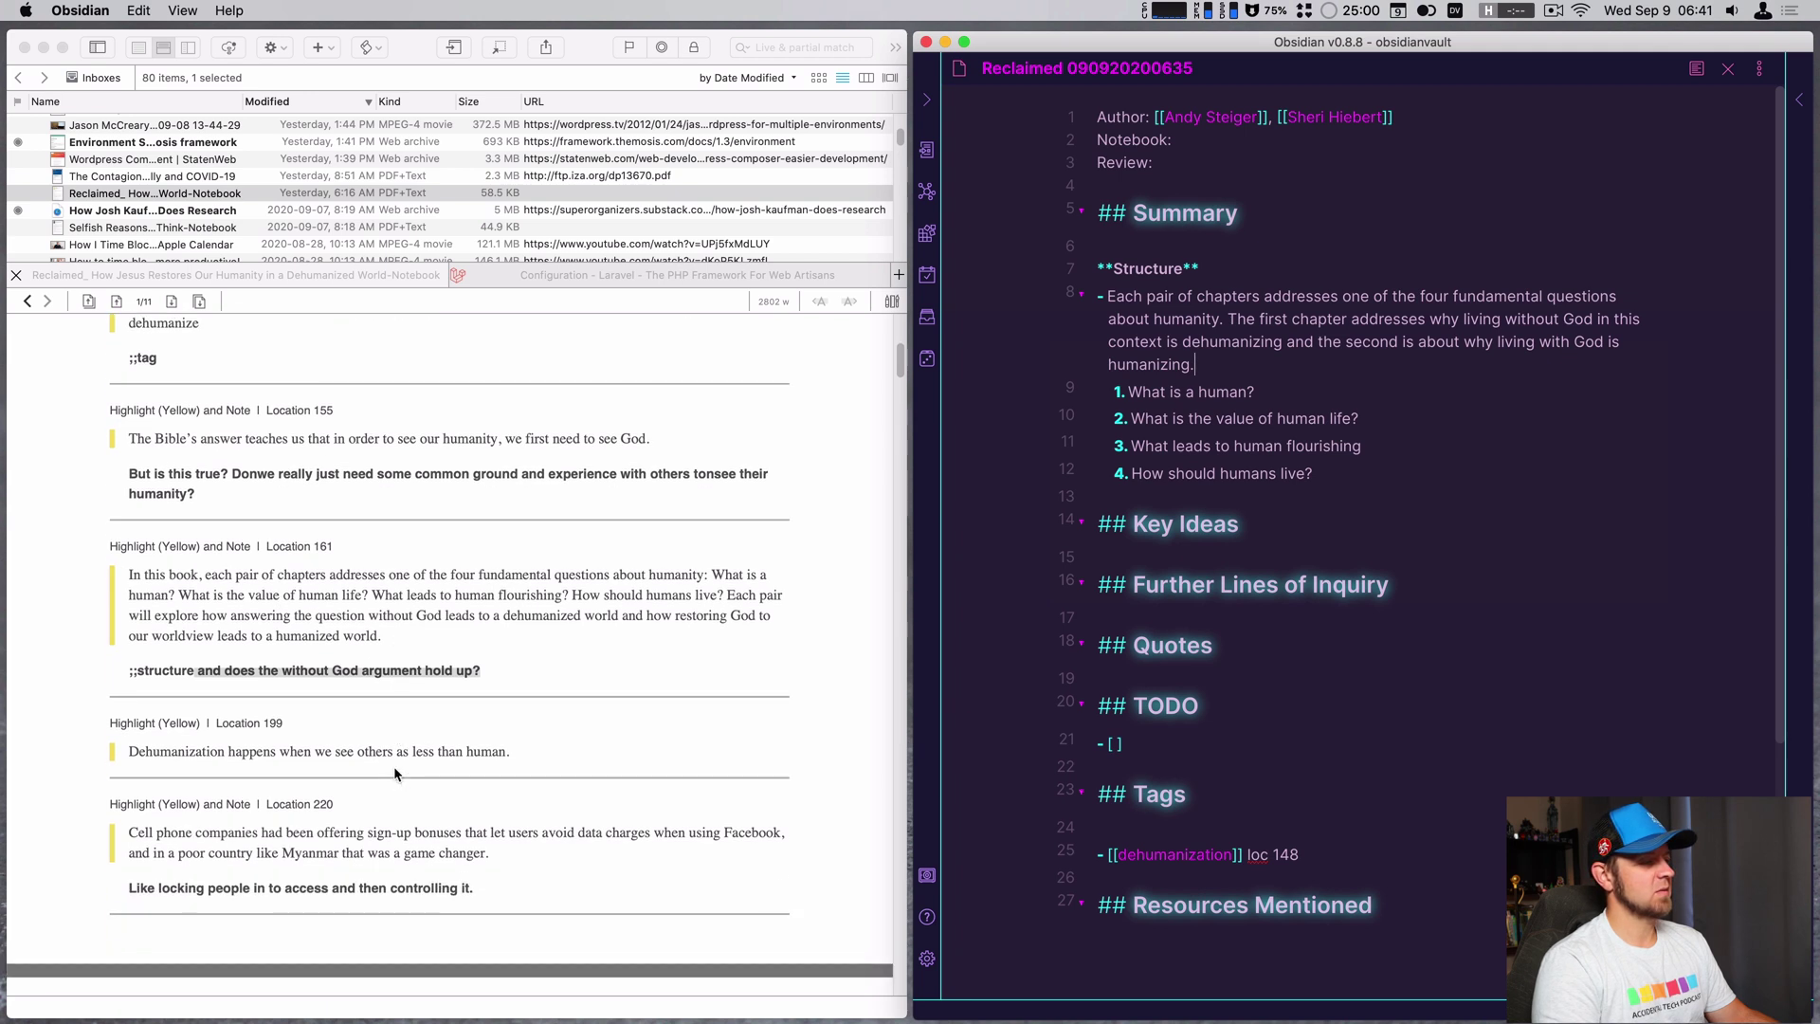
scroll(395, 770, "down", 10)
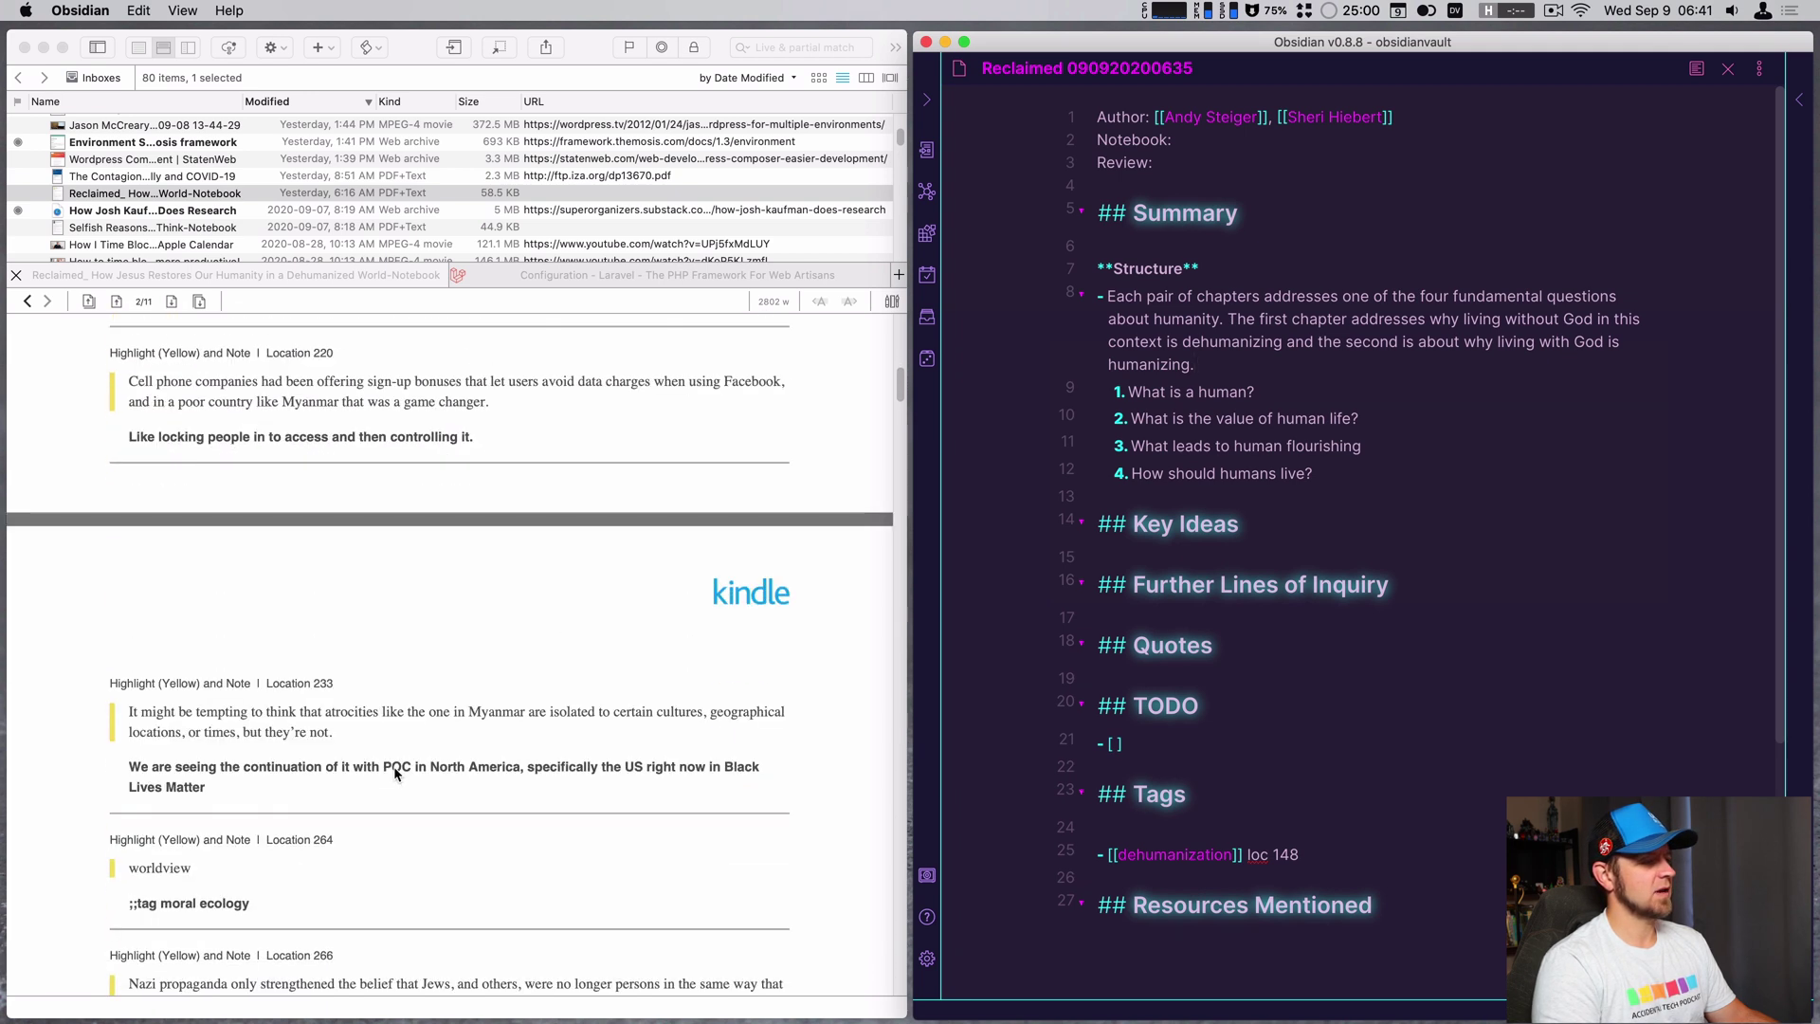
scroll(395, 774, "down", 12)
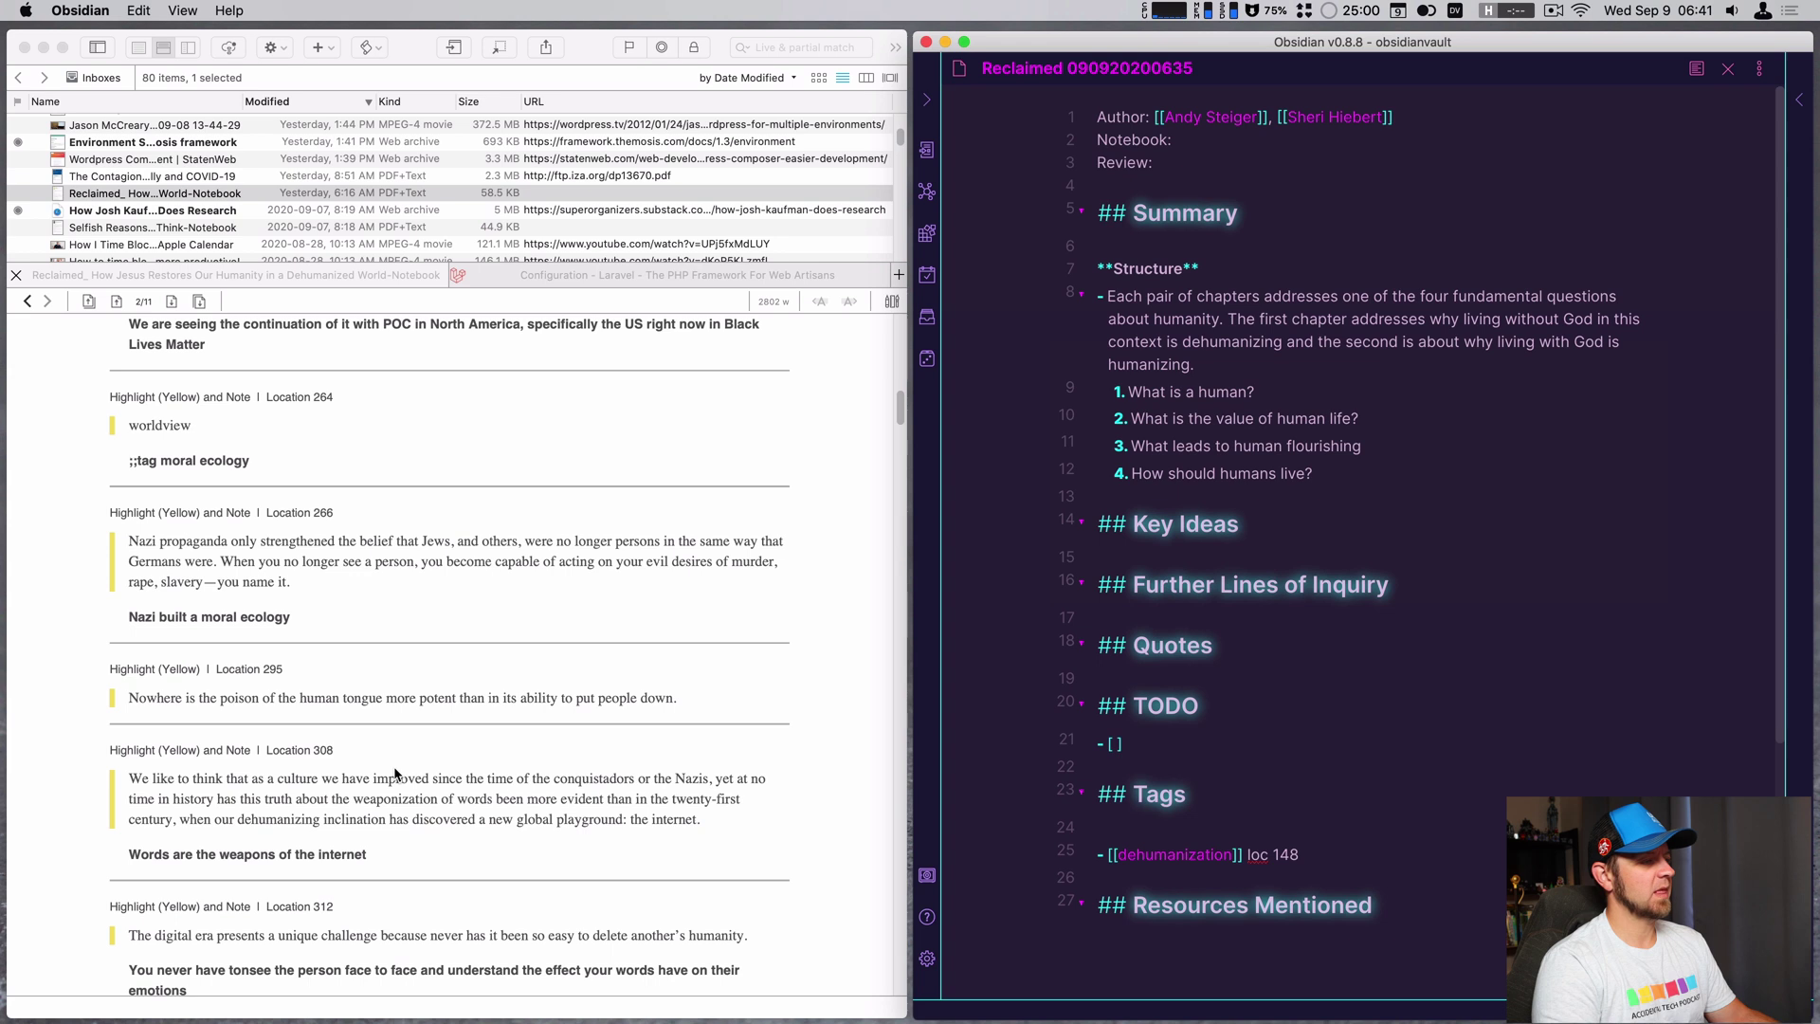
scroll(394, 774, "up", 10)
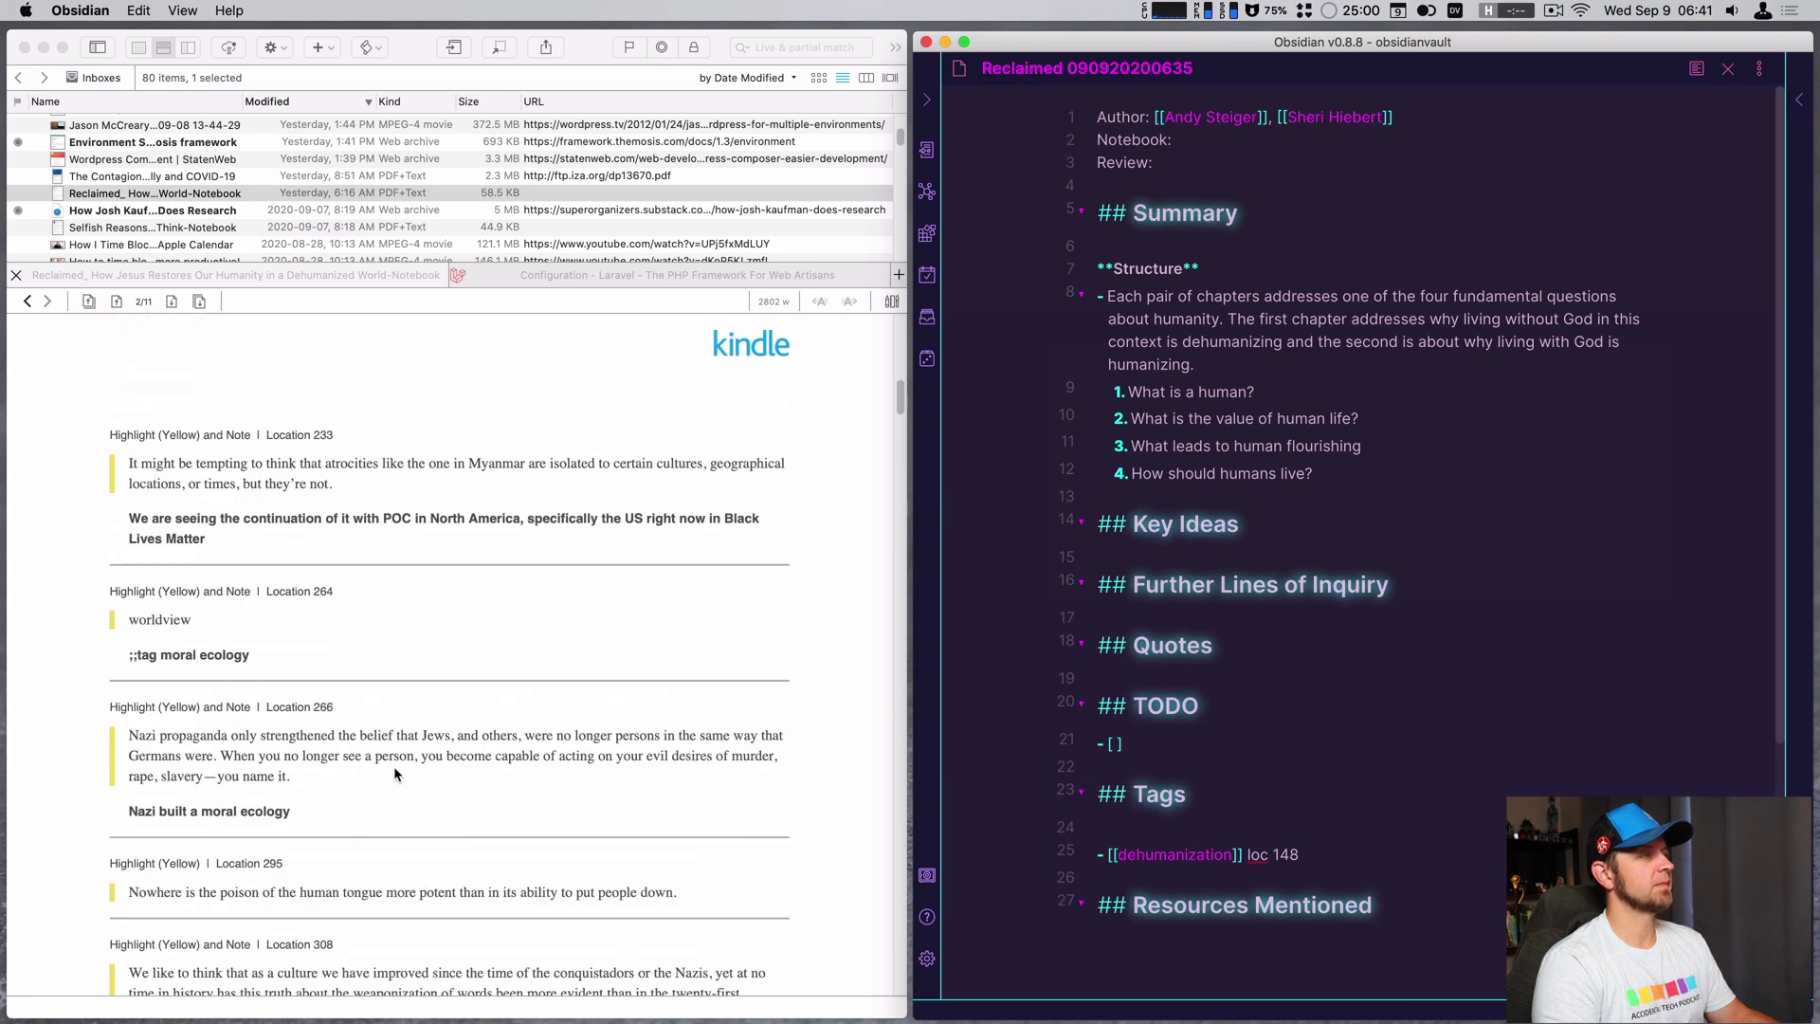
scroll(394, 774, "up", 11)
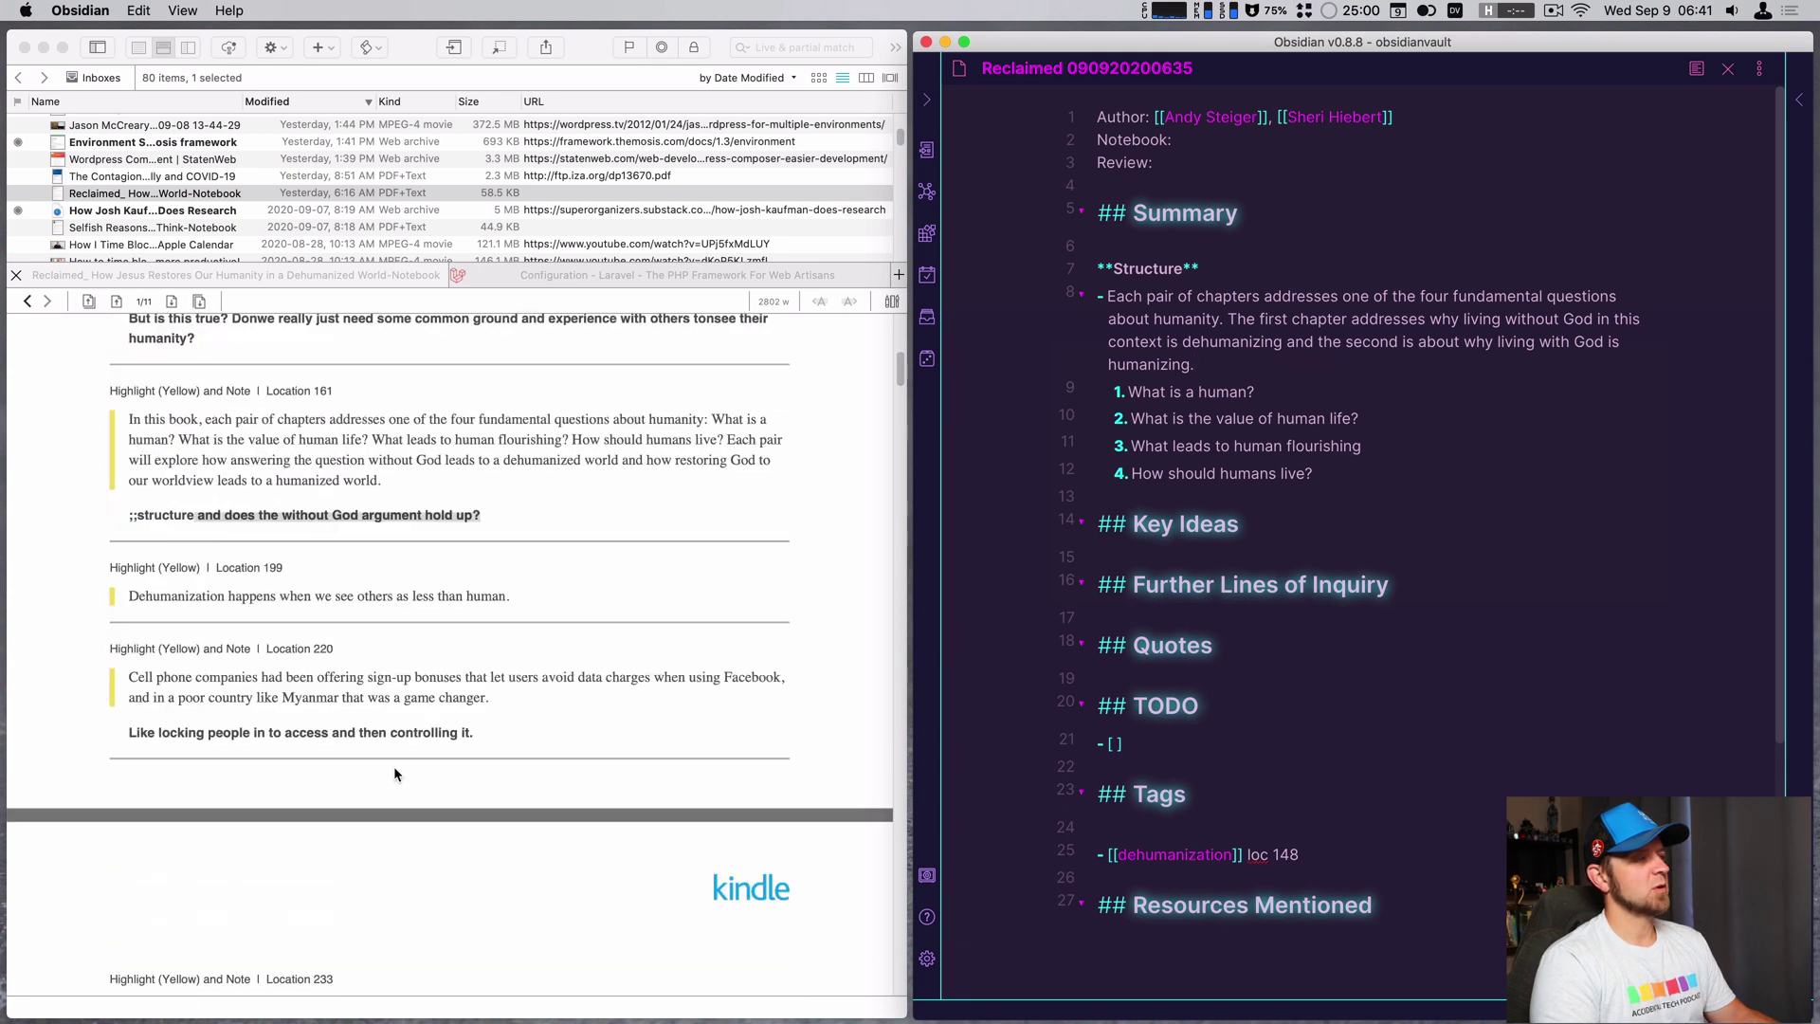
scroll(365, 607, "up", 2)
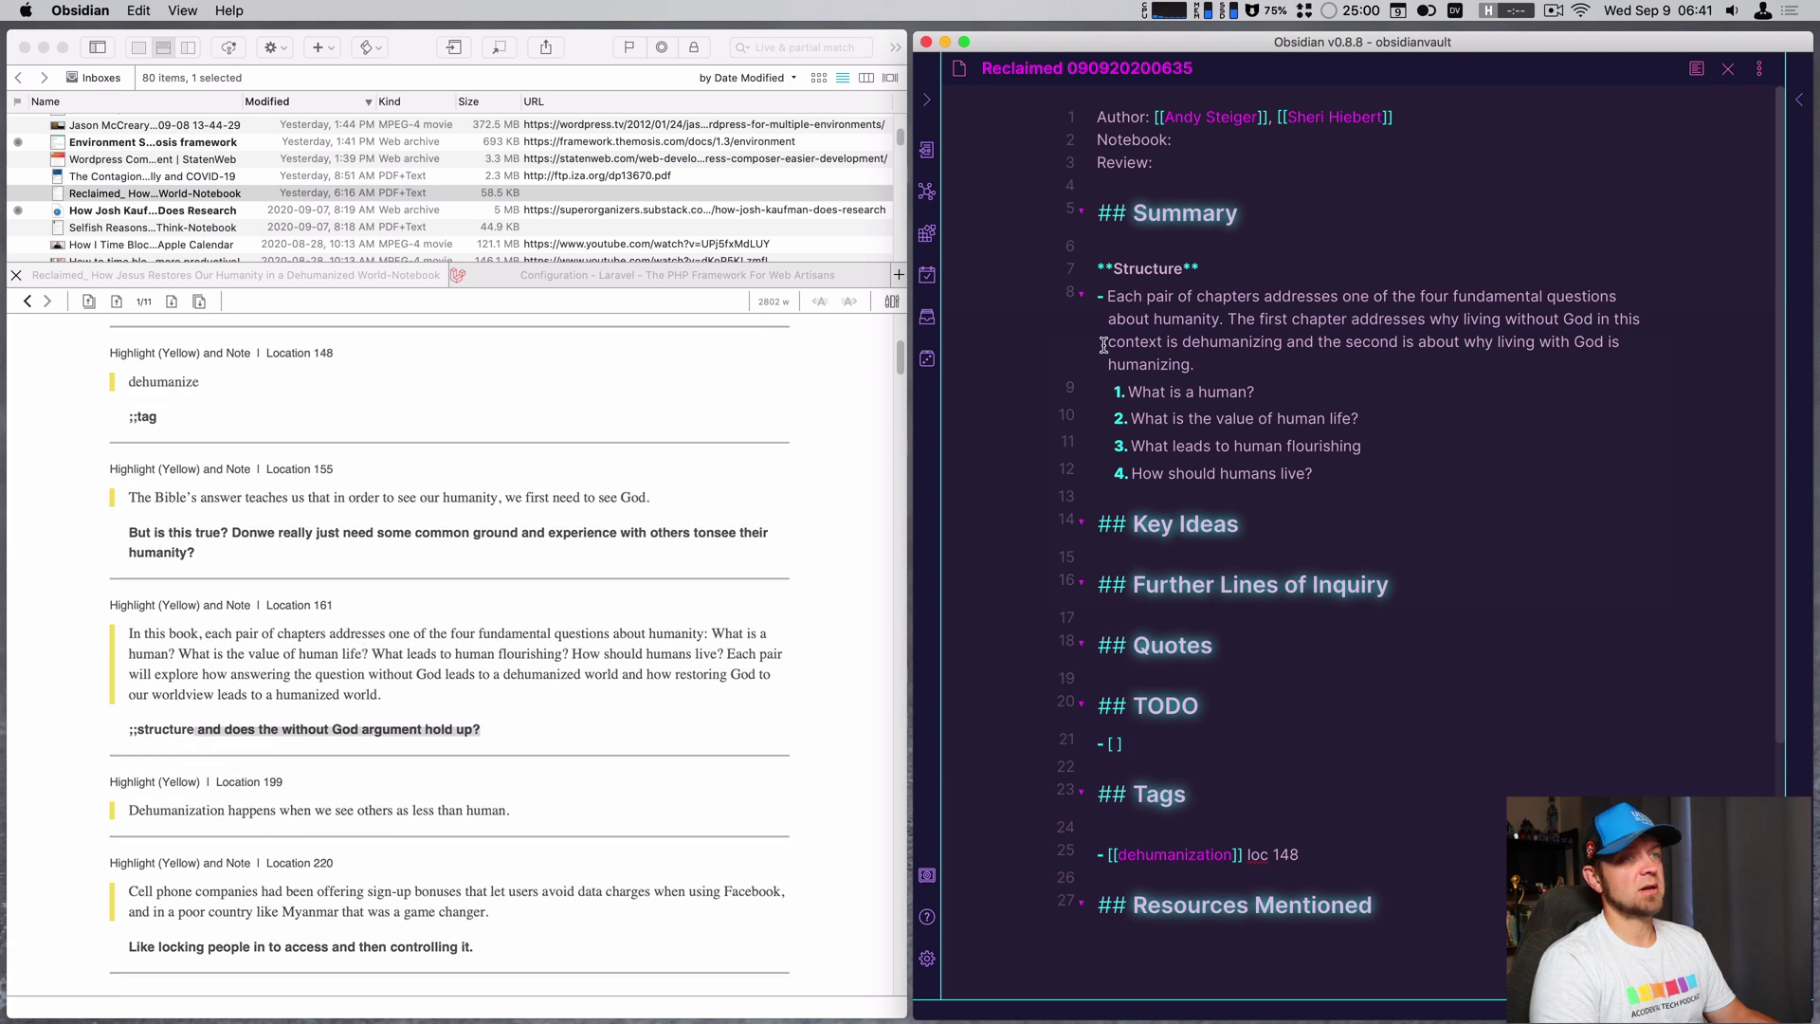
- Open the Summary with a bold **Purpose** bullet: living without God dehumanizes, living with God humanizes
left_click(1302, 210)
key("Return")
key("Return")
type("**")
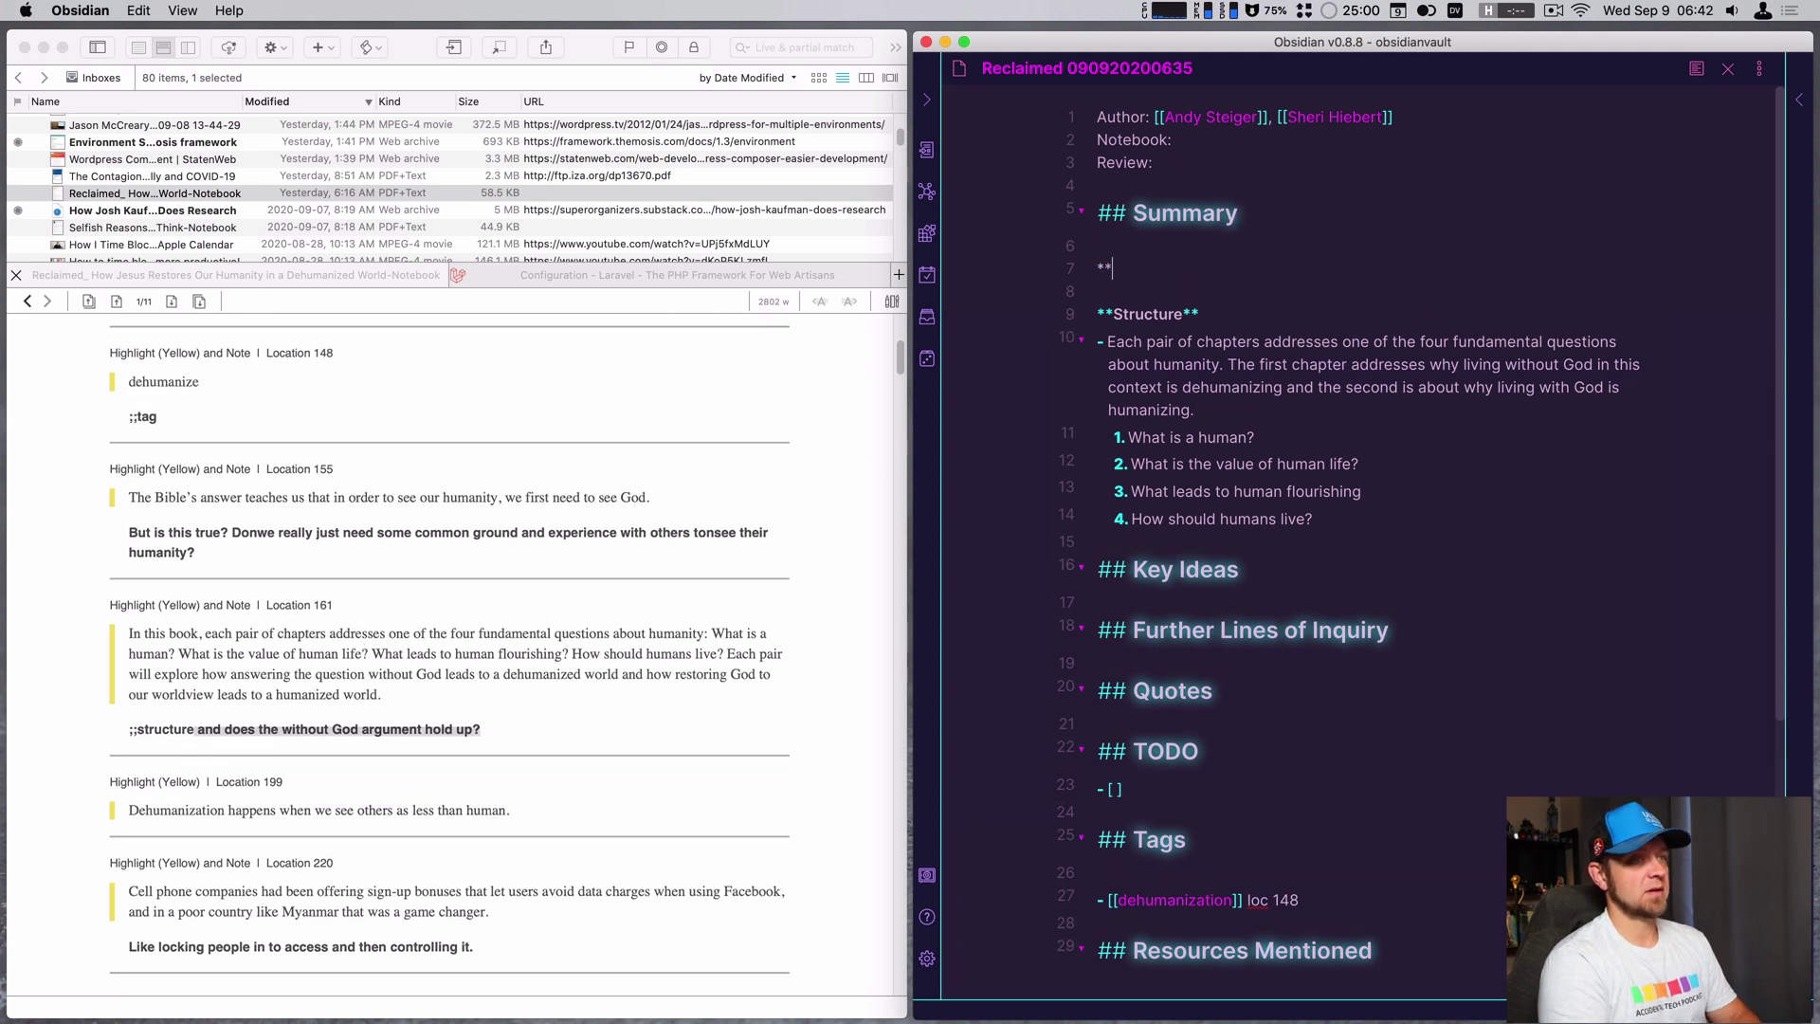
type("Purpo")
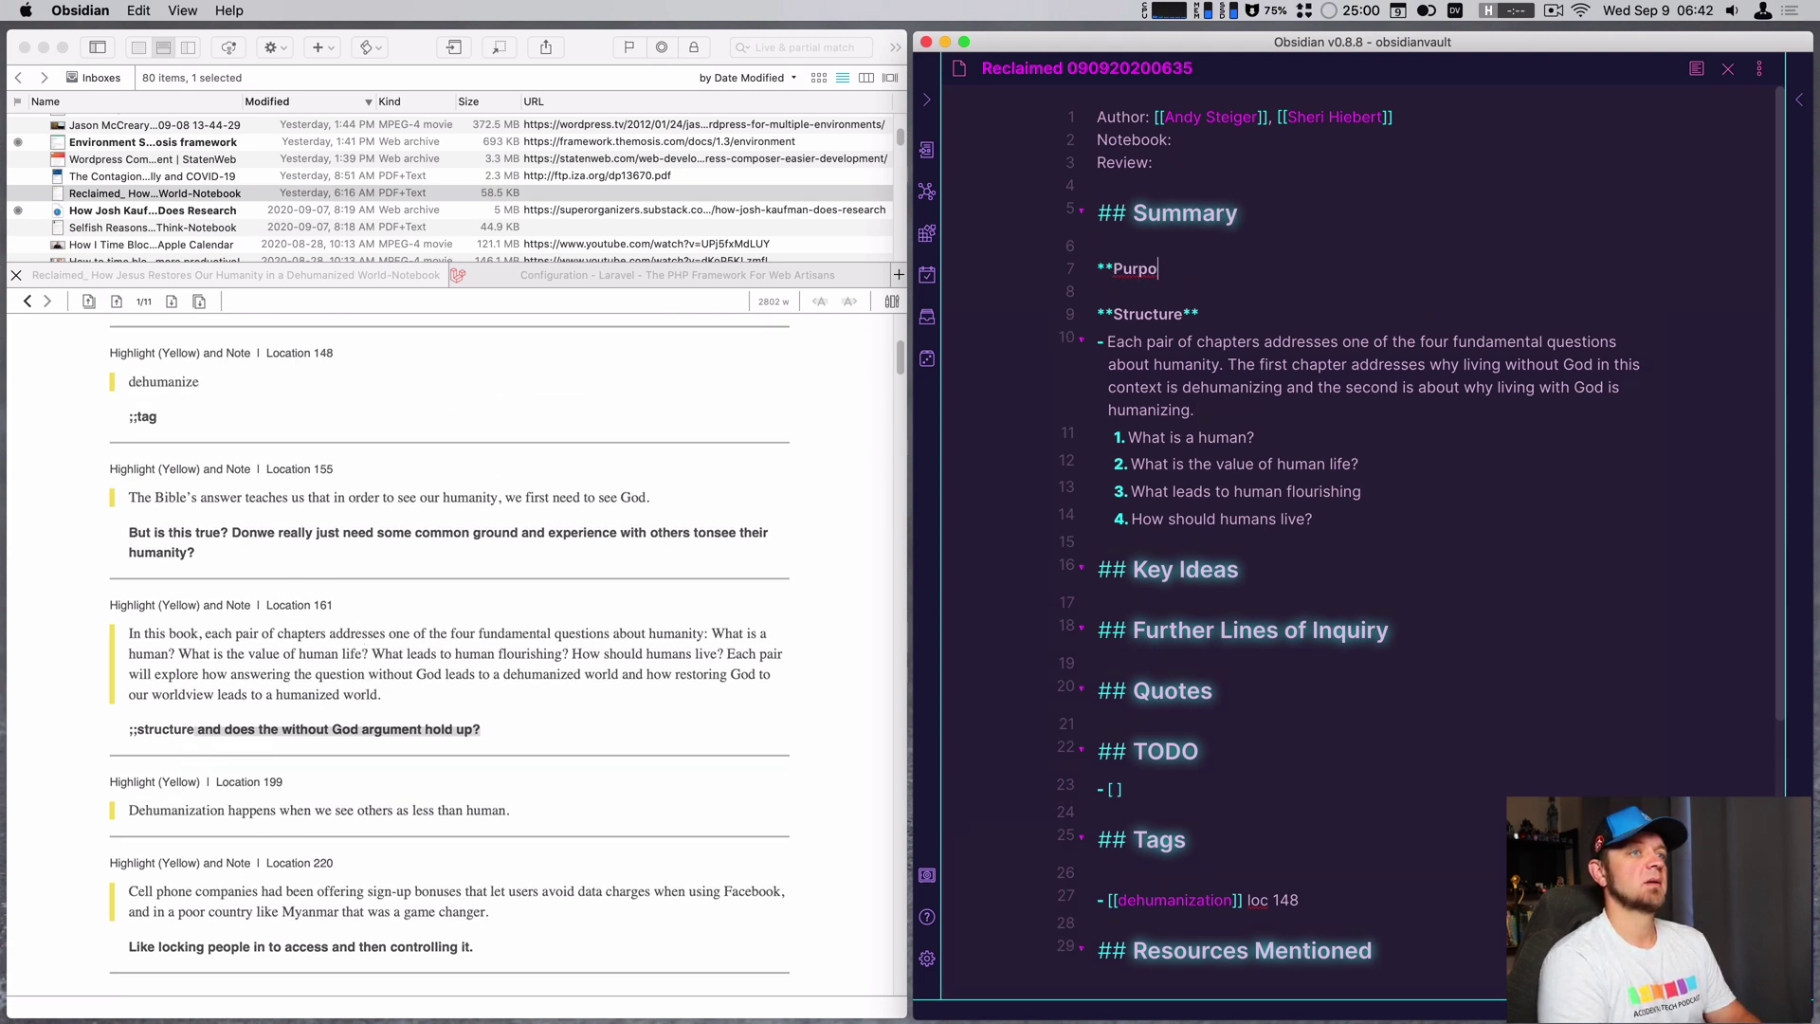
type("se**")
key("Return")
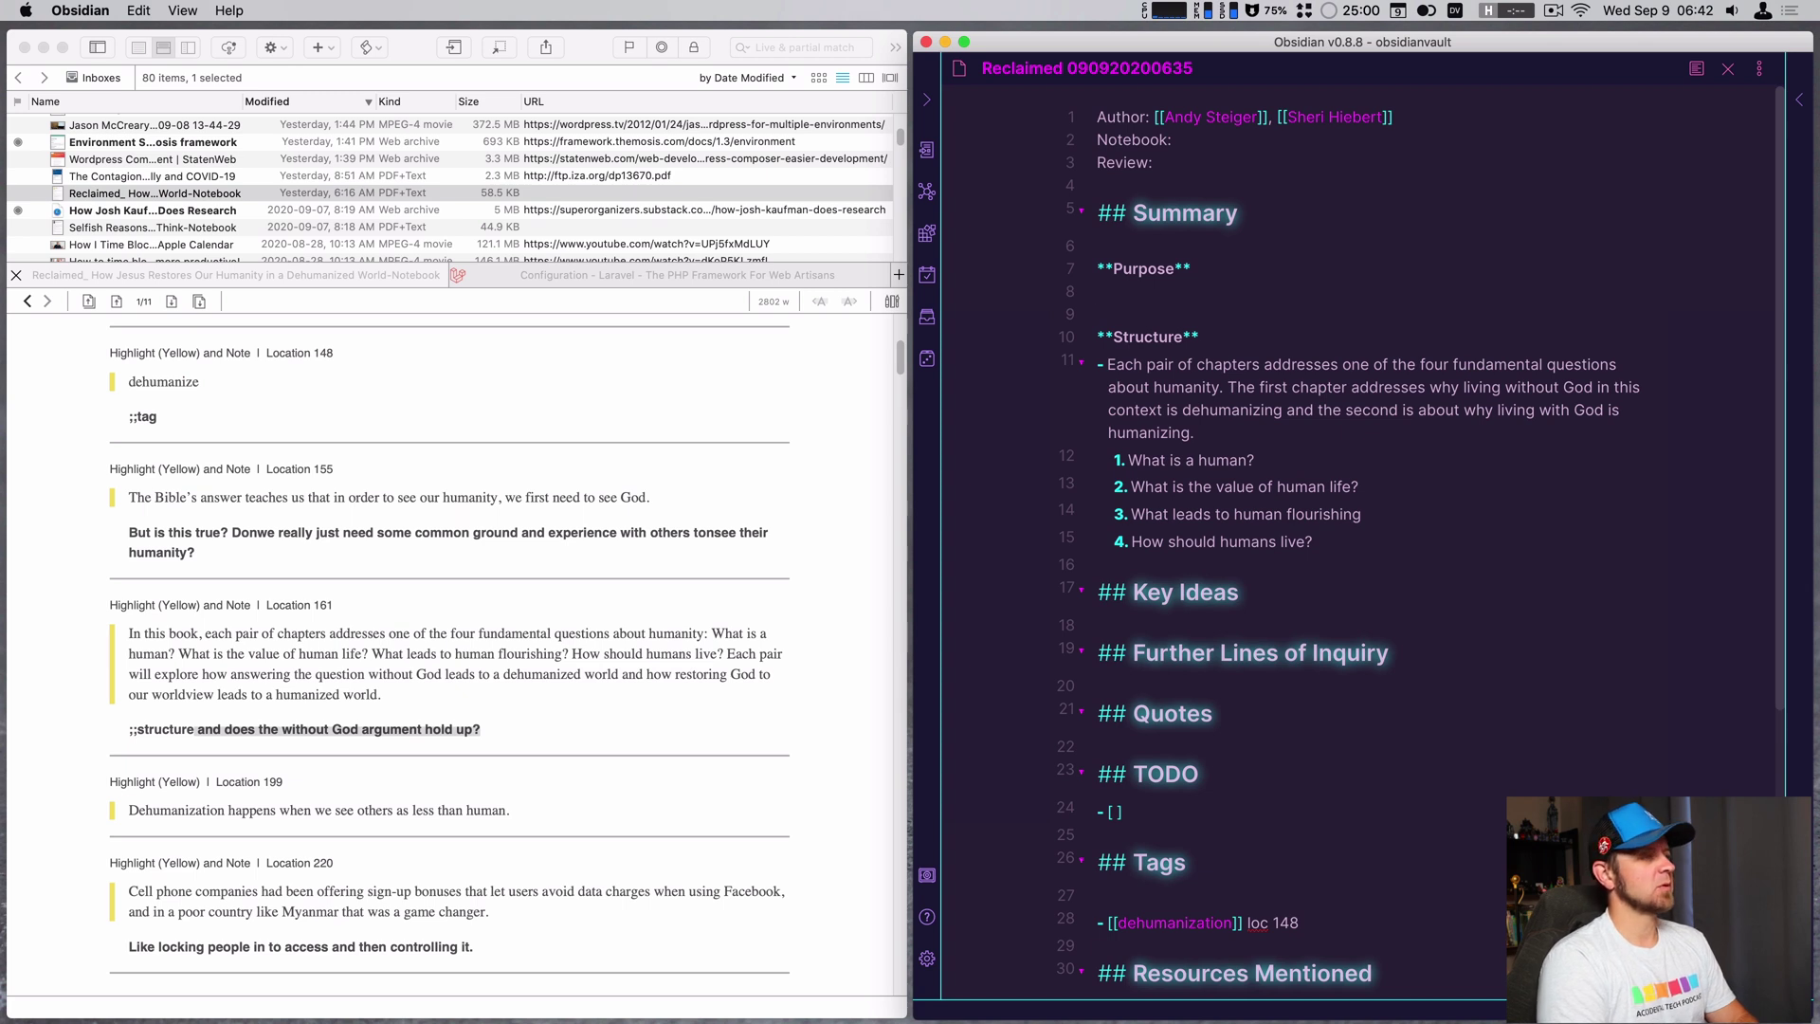
type("- ")
type("to s")
key("BackSpace")
key("BackSpace")
key("BackSpace")
key("BackSpace")
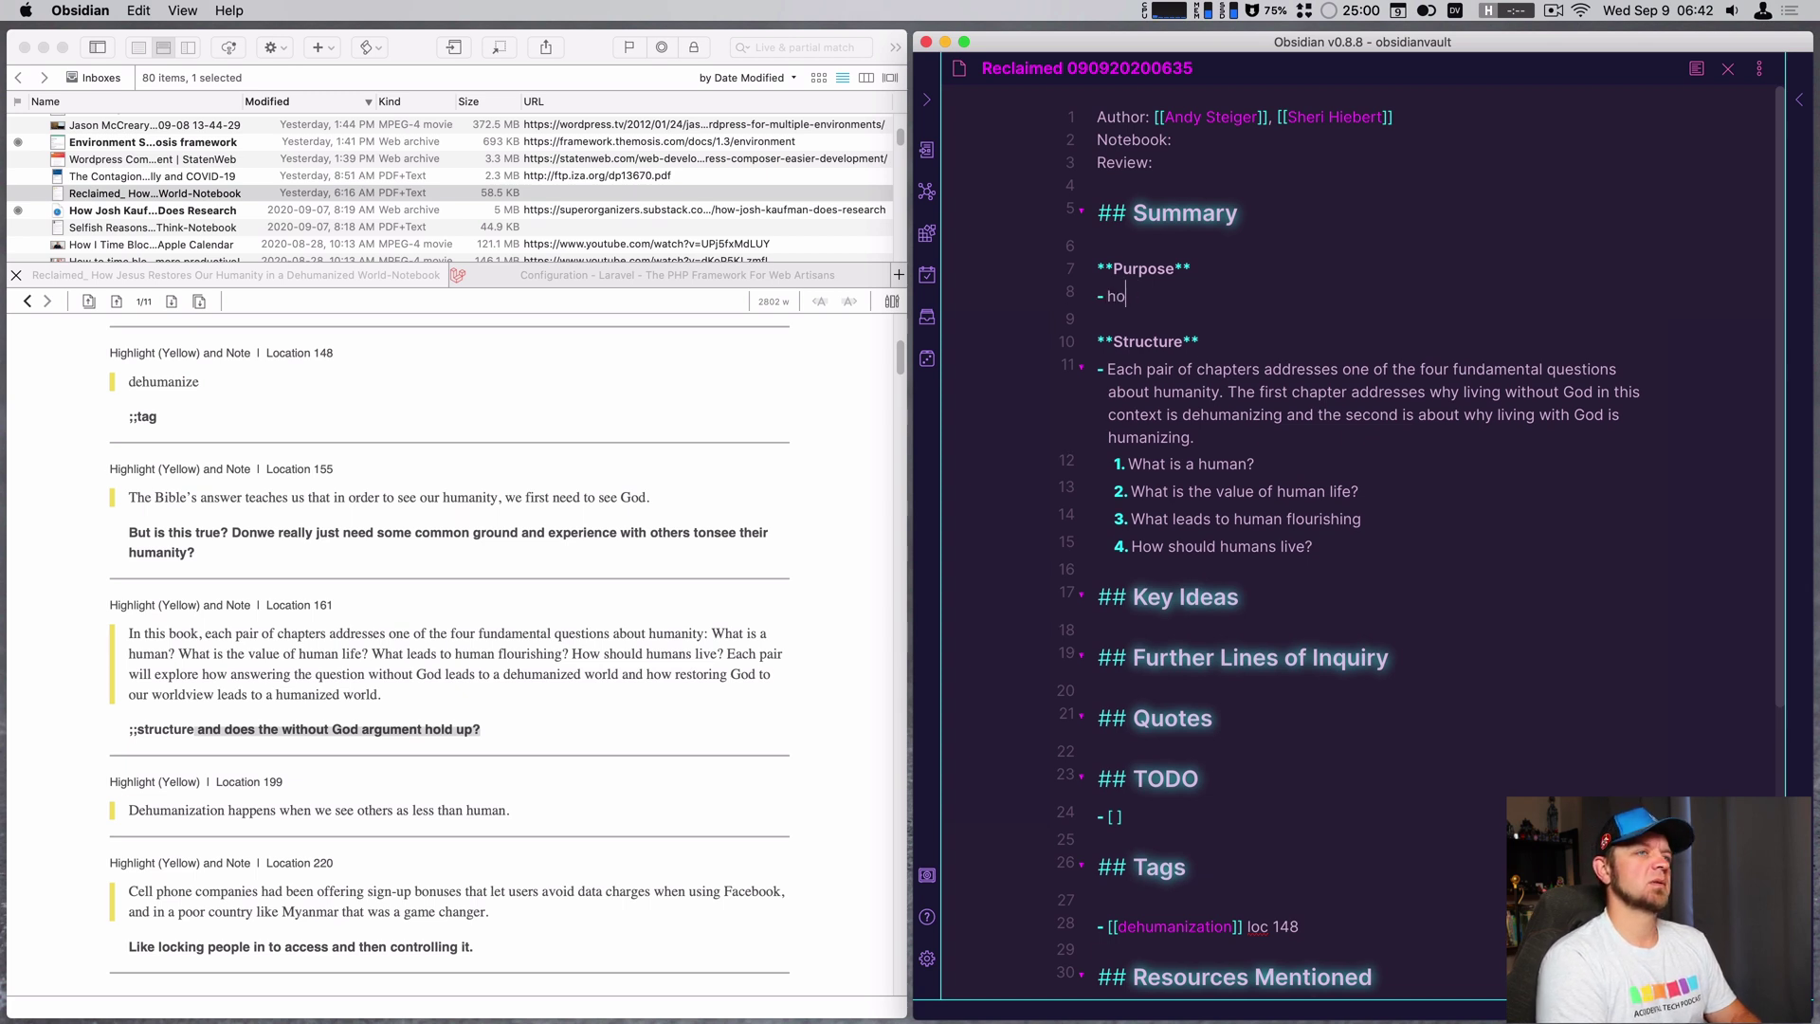
type("to show that ")
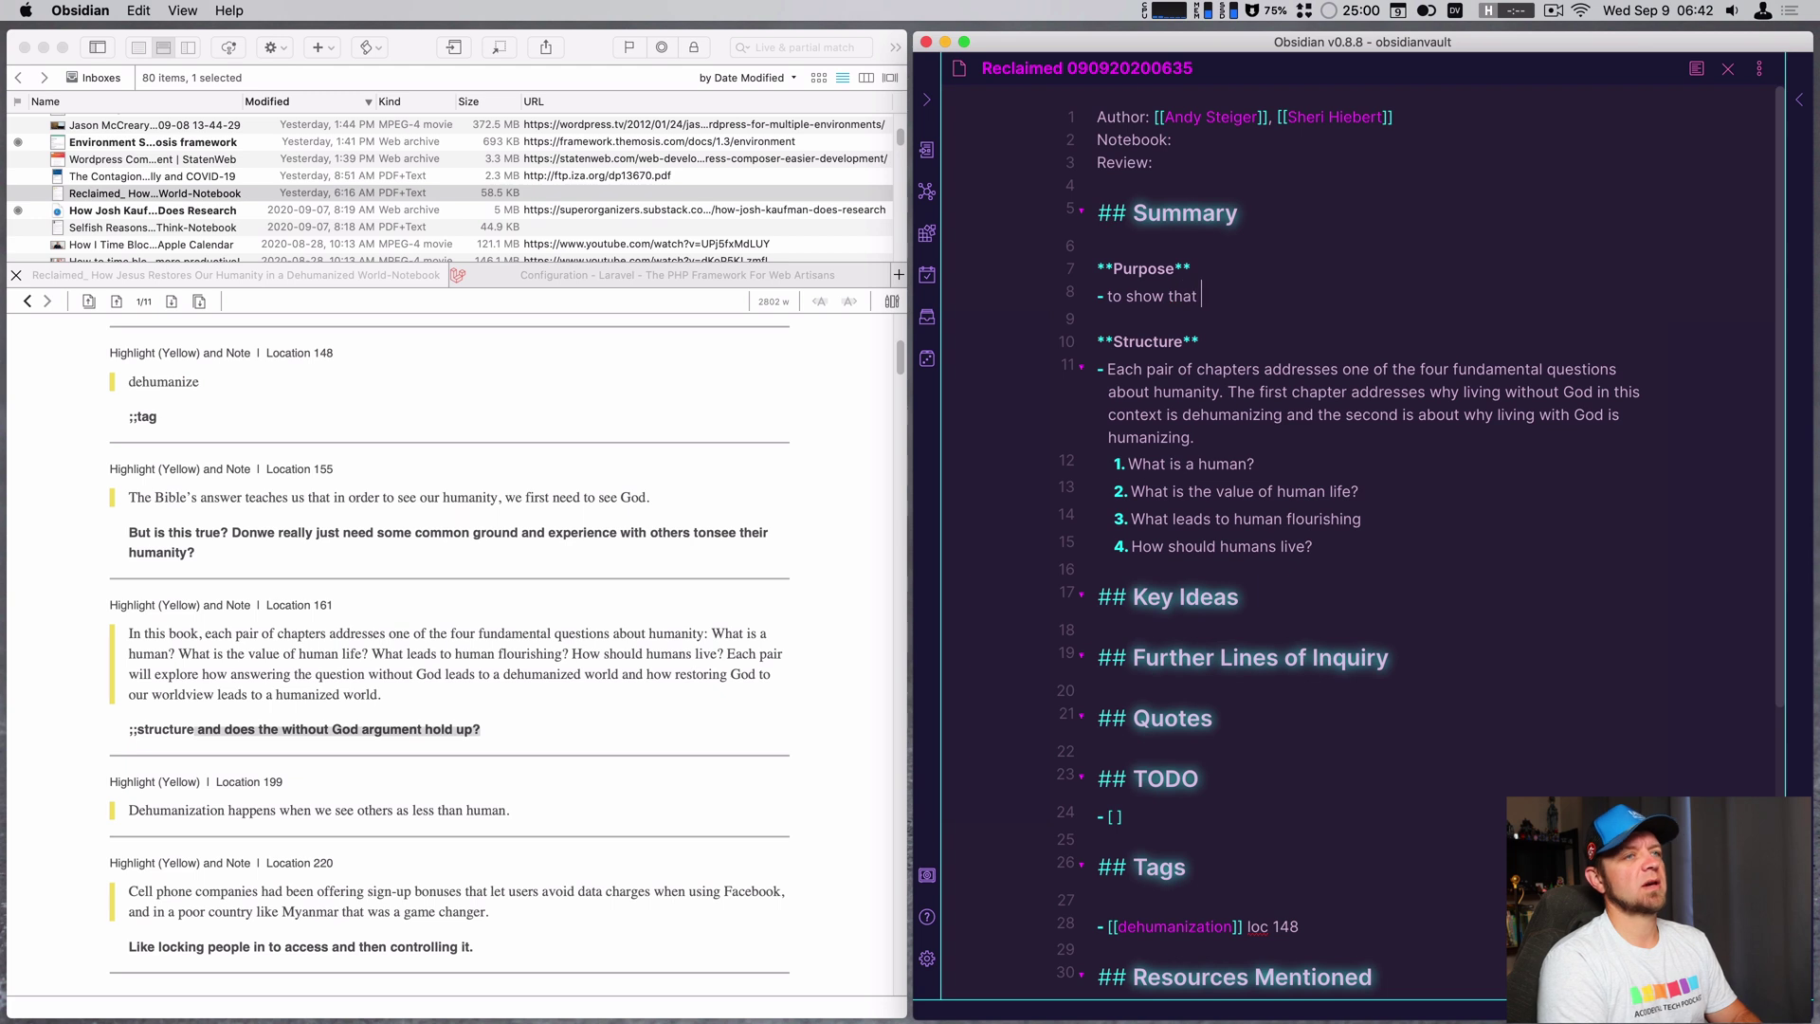
type("living without G")
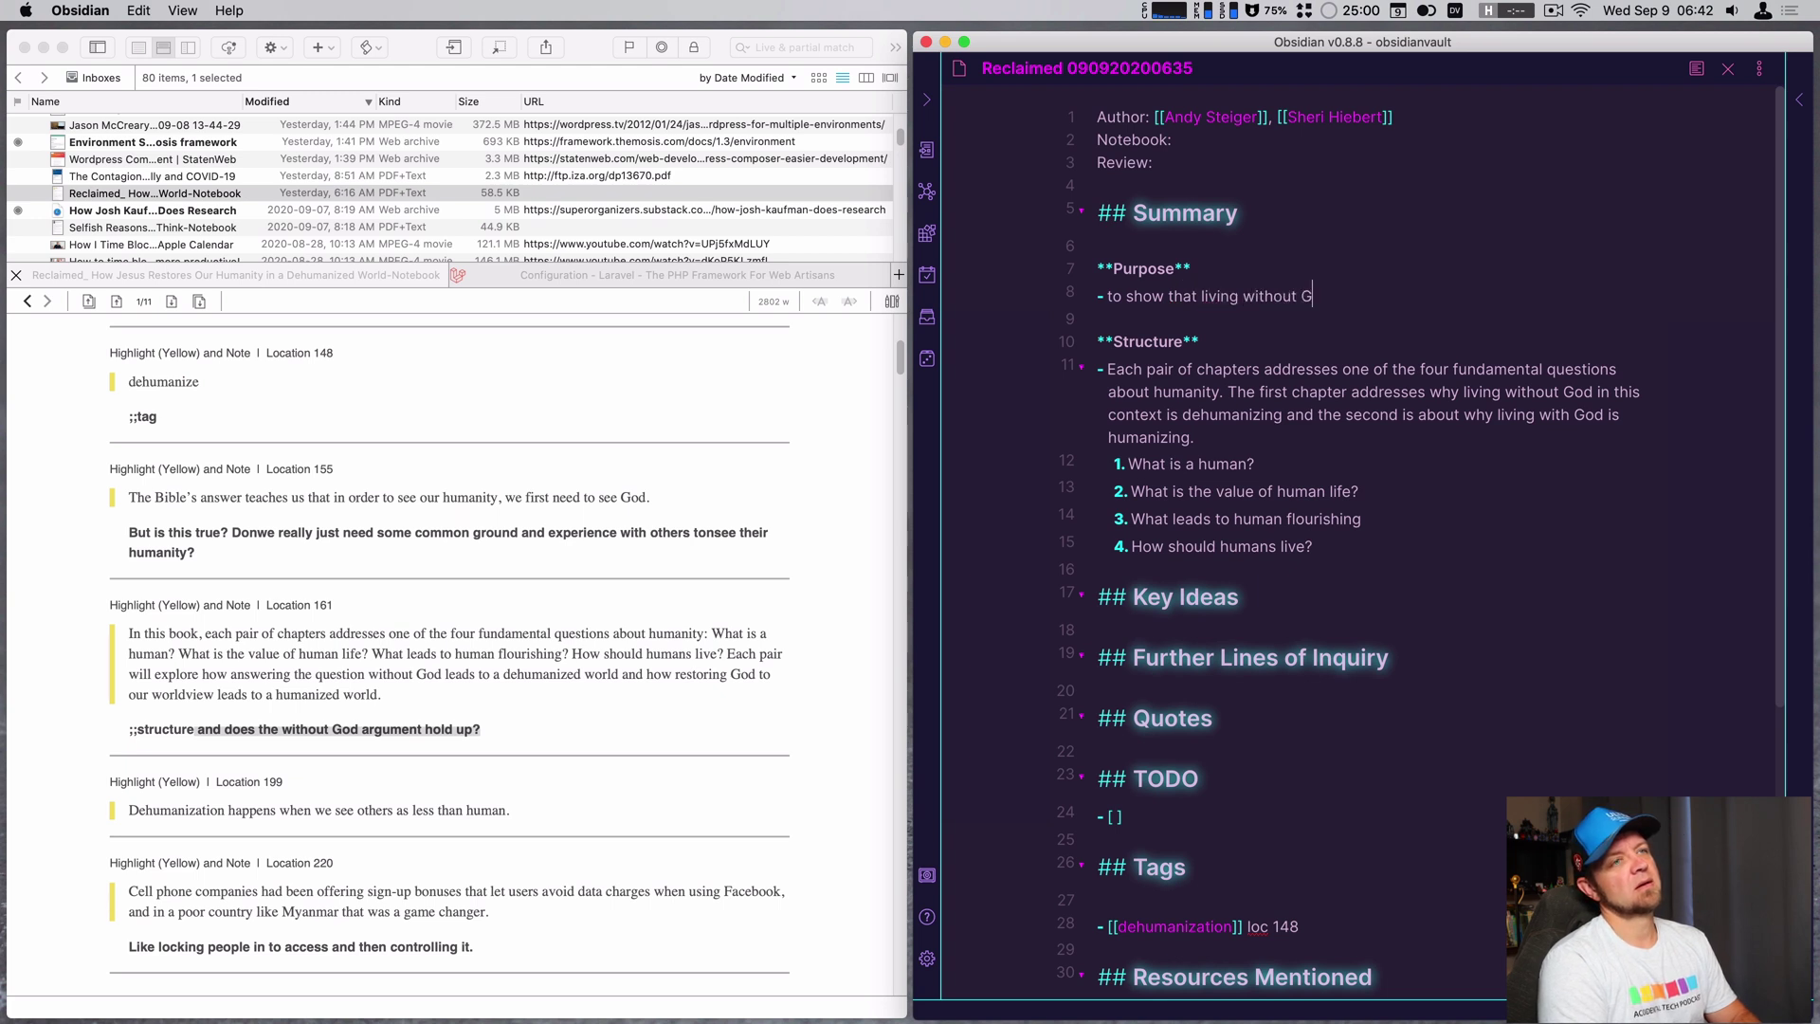
type("od is dehumanizing, ar")
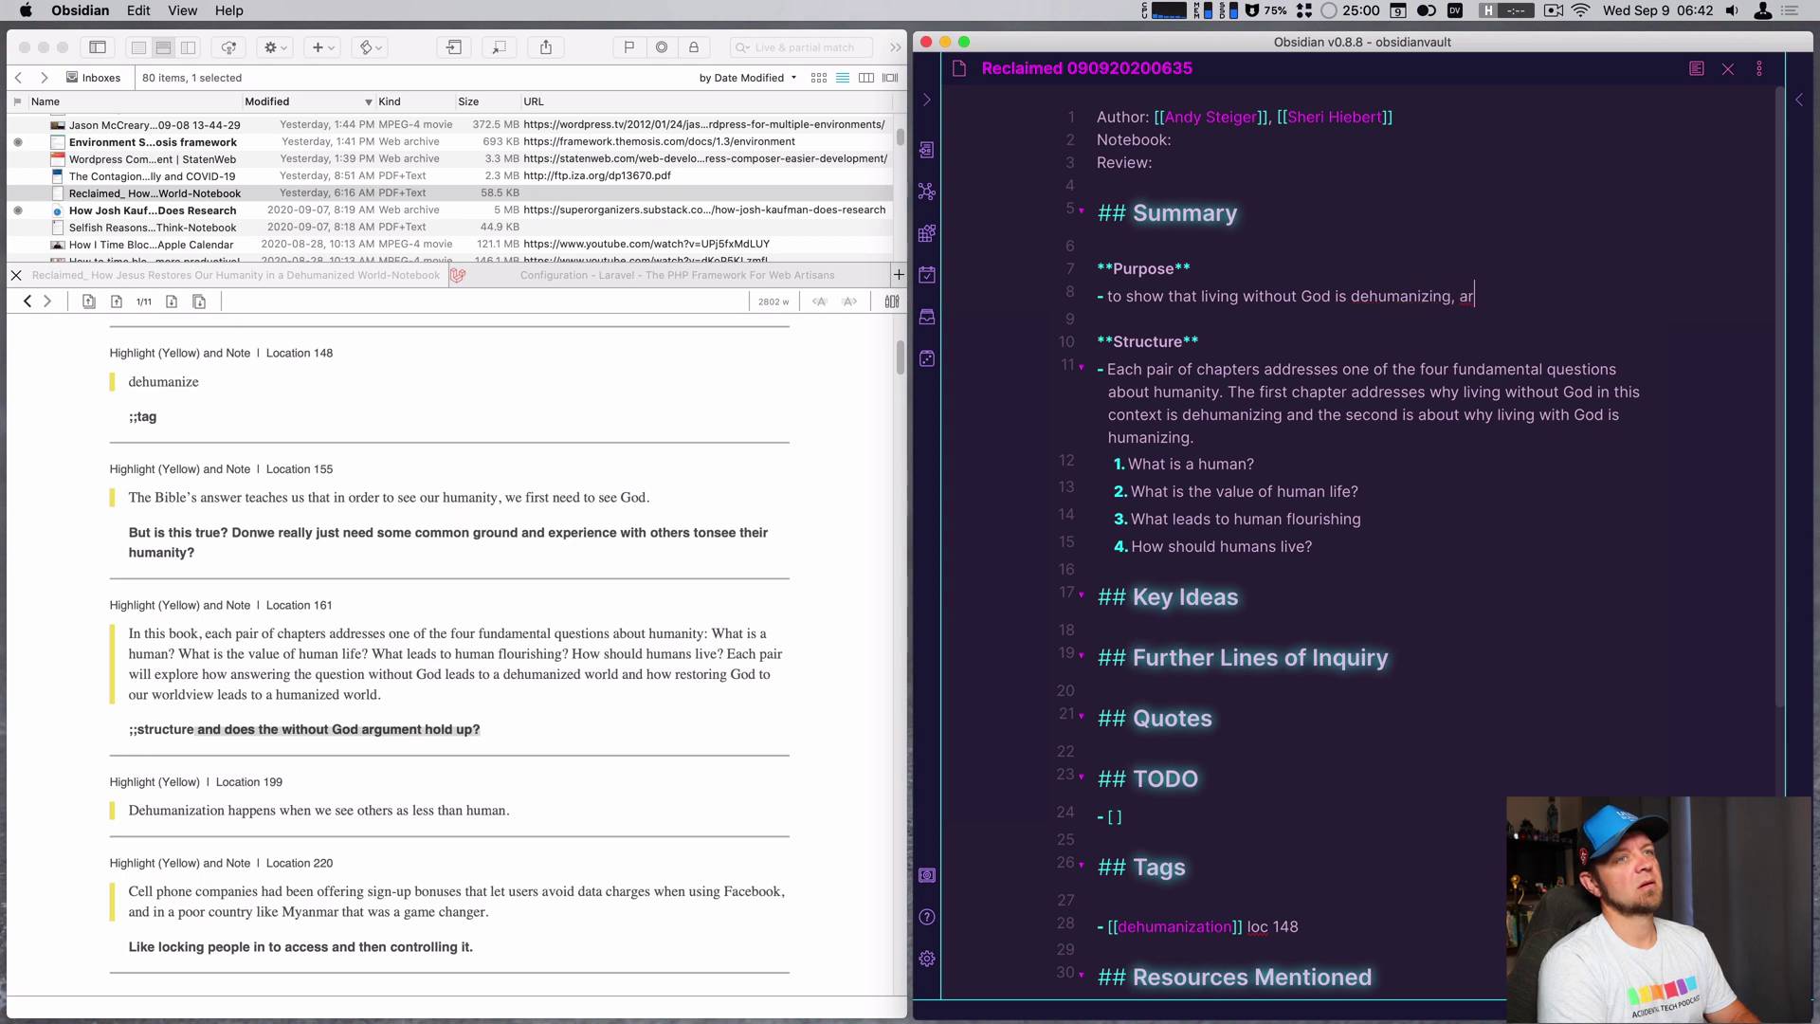
key("BackSpace")
key("BackSpace")
type("or at least leads to deh")
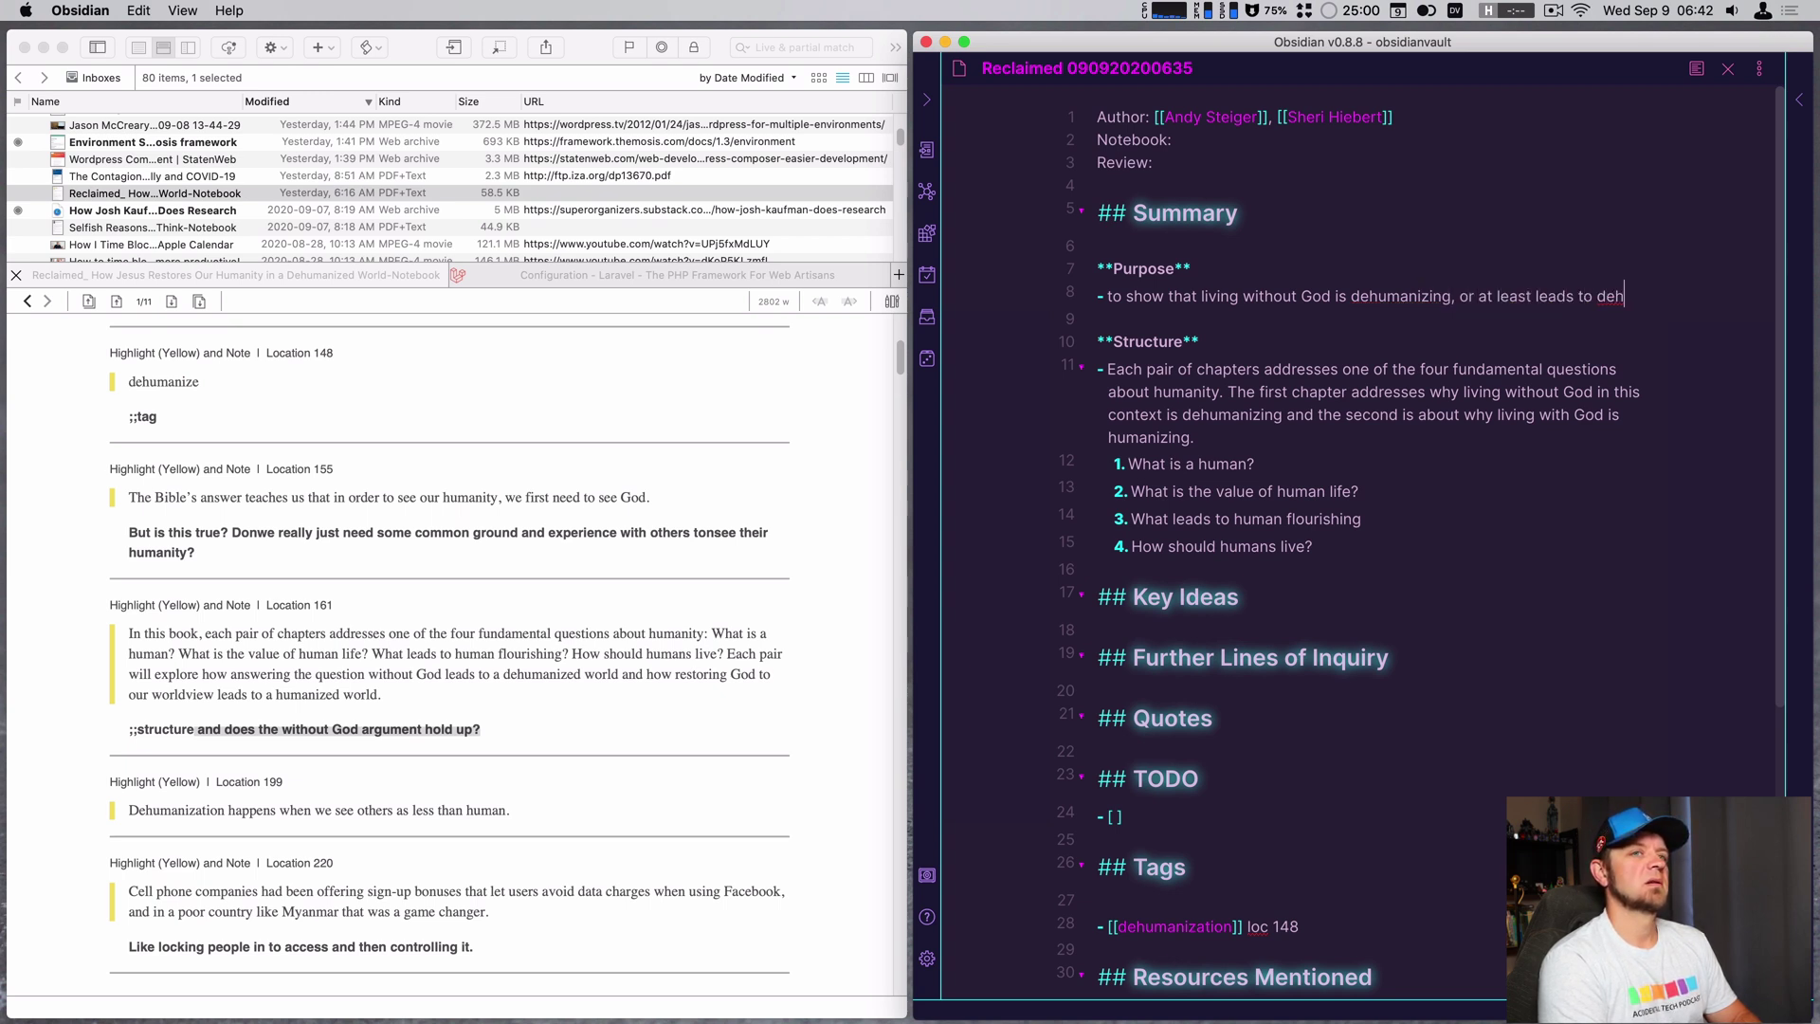
type("umanization, and thet")
key("BackSpace")
key("BackSpace")
key("BackSpace")
type("at livi")
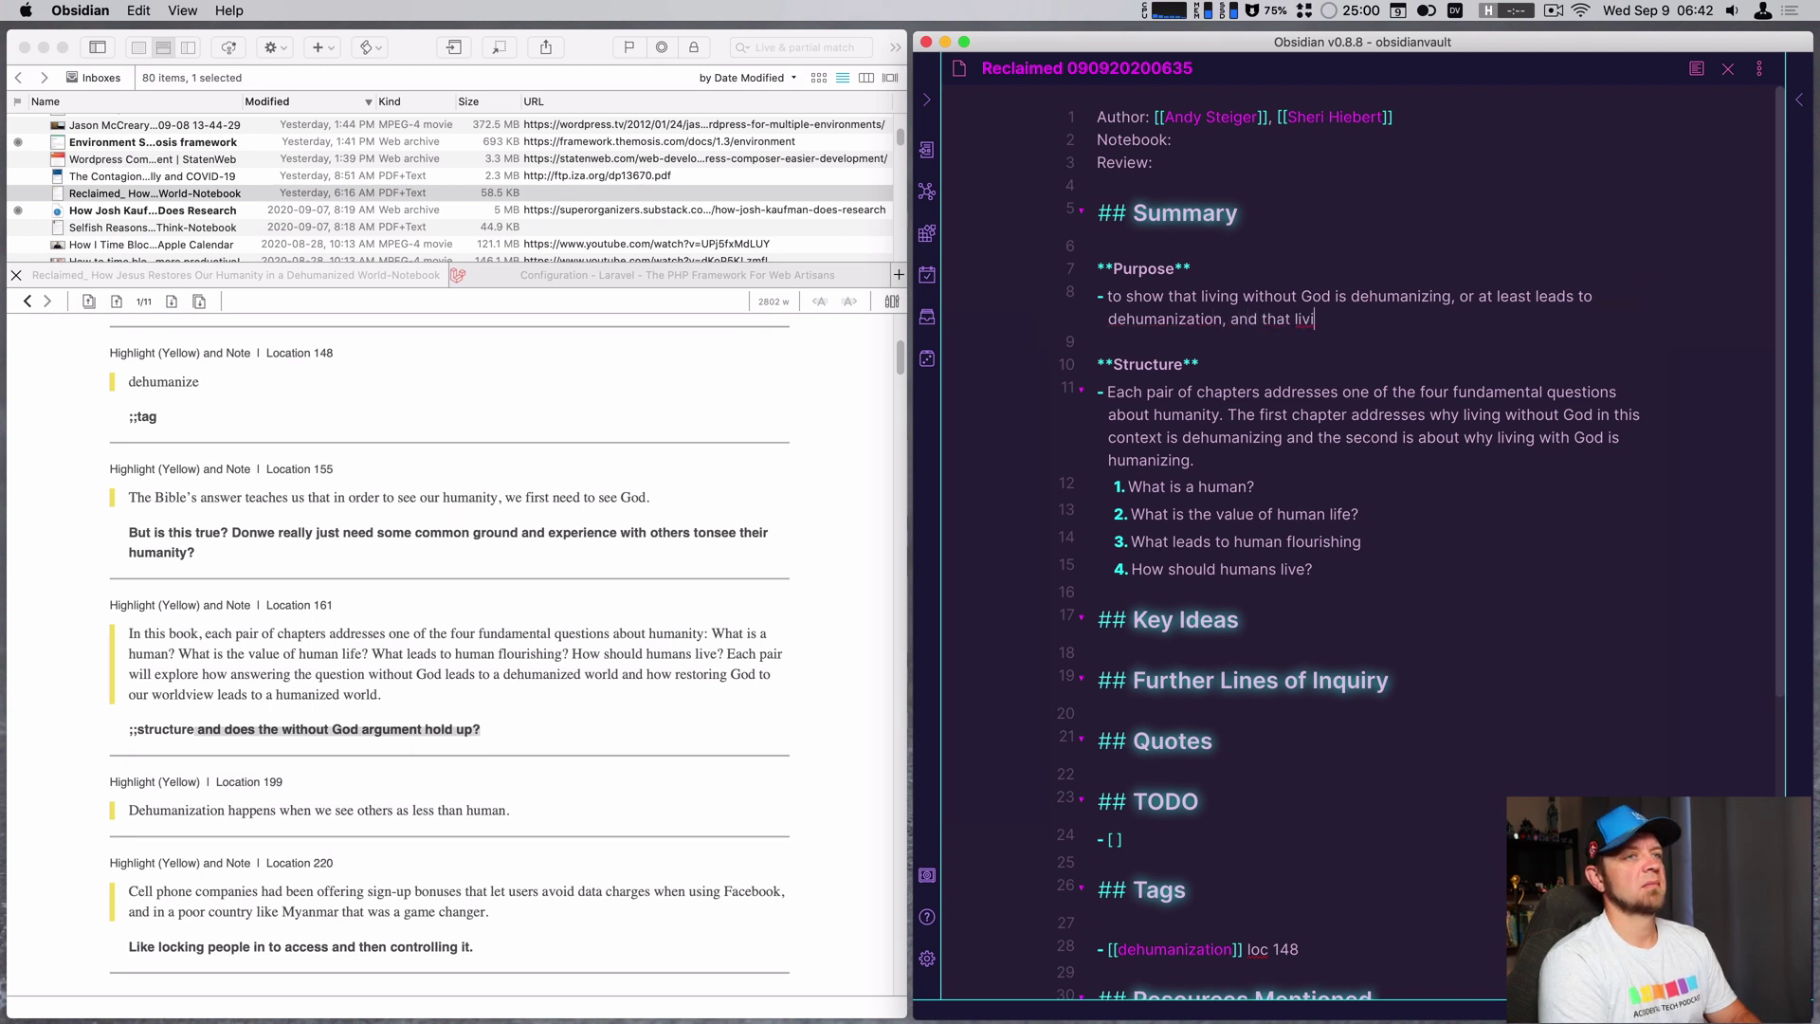
type("ng with God leads t")
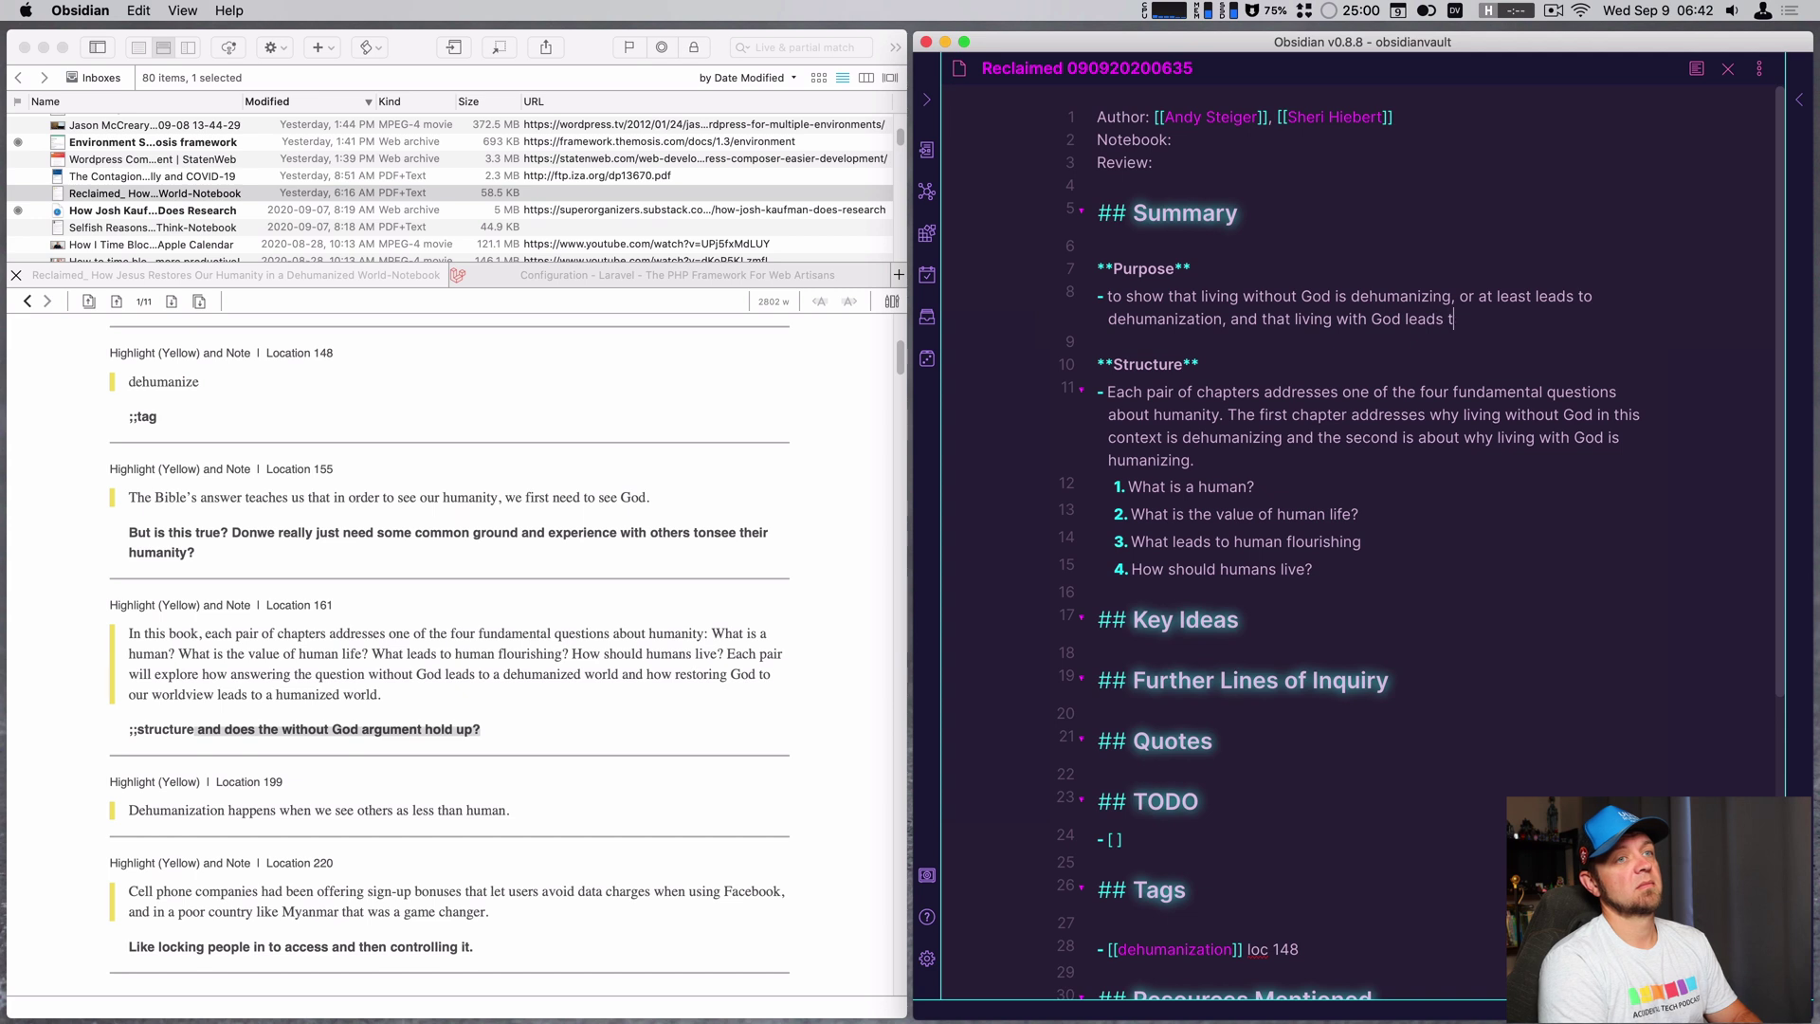
type("o humanization.")
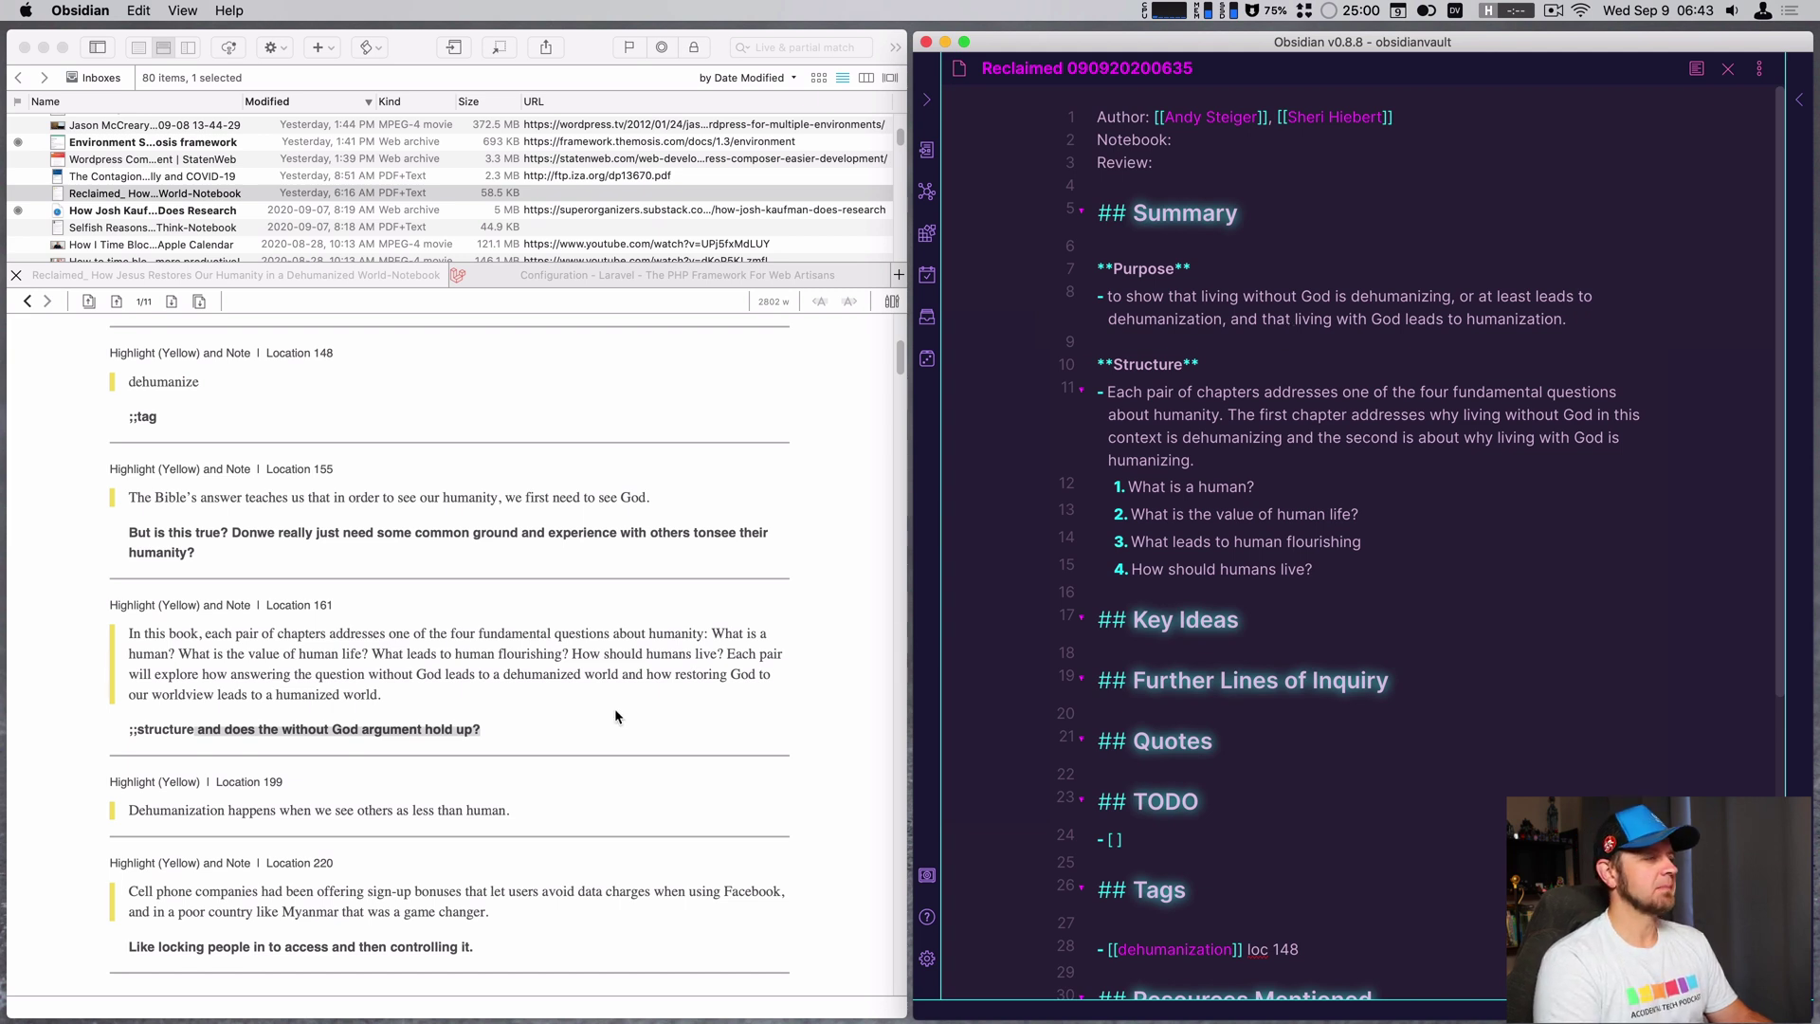
- Scroll the Kindle highlights PDF to page 2, showing the Location 264 moral ecology tag note
scroll(493, 816, "down", 1)
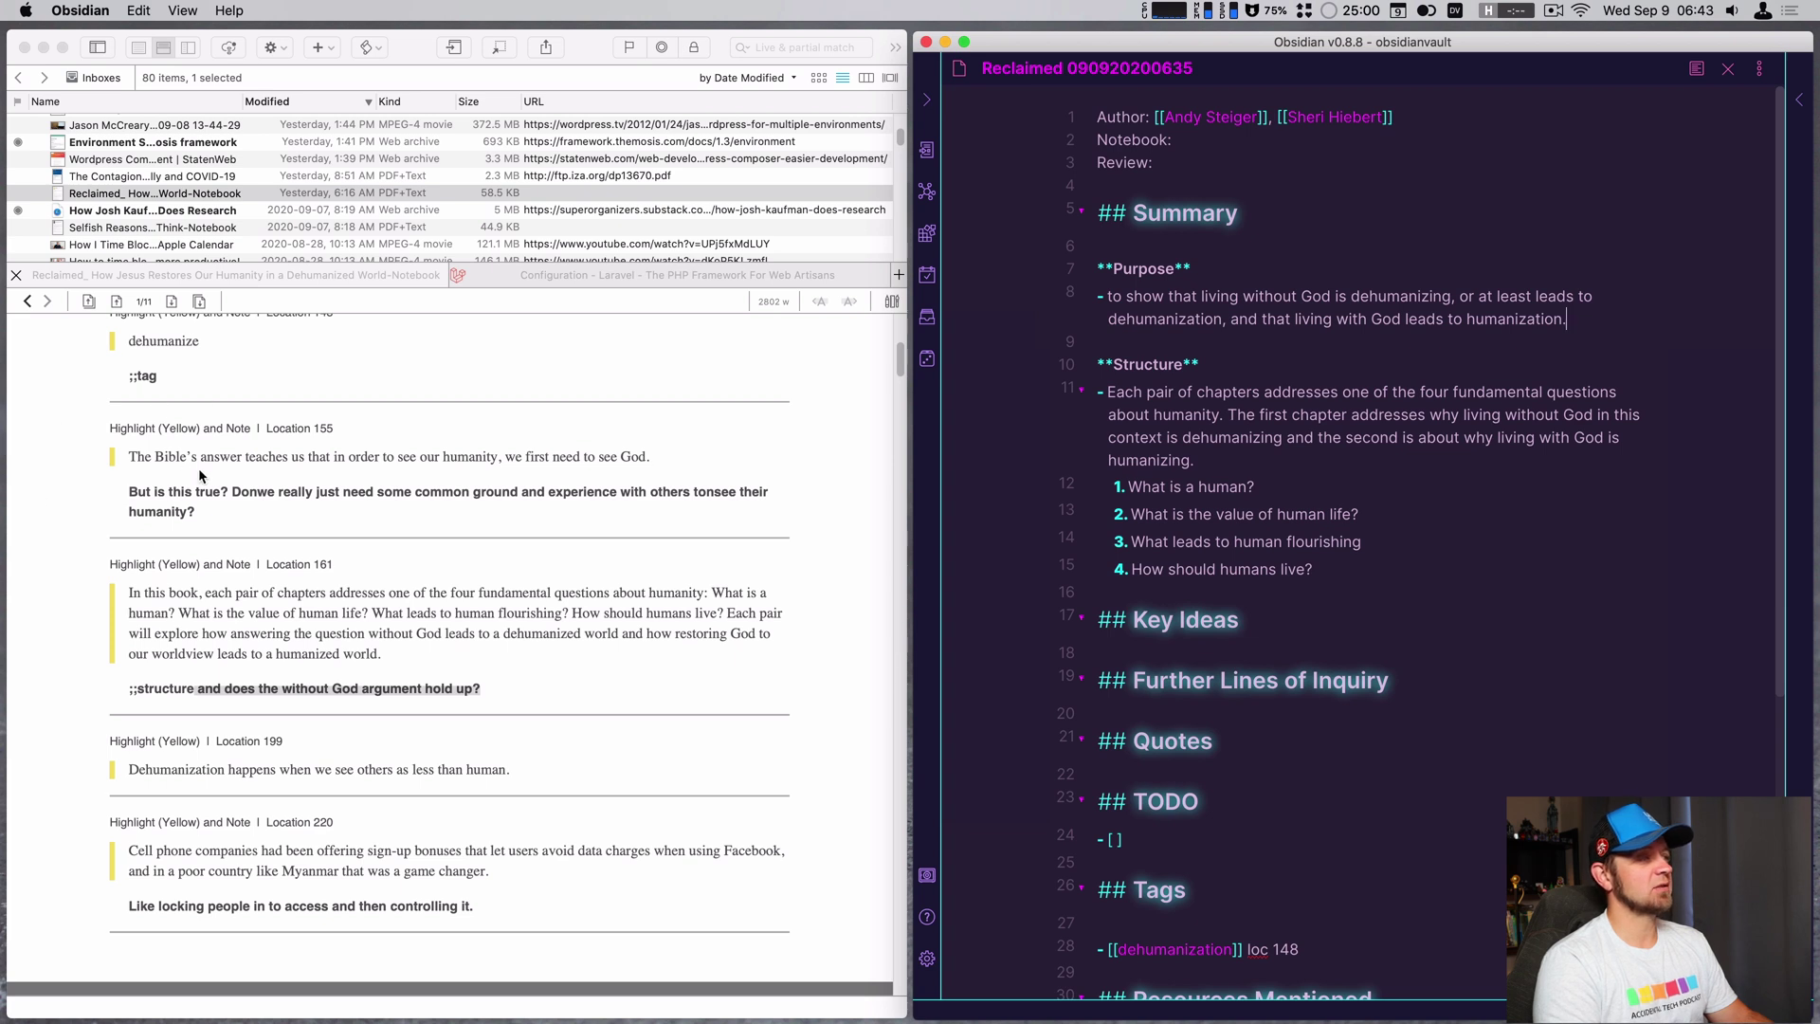
scroll(297, 765, "down", 1)
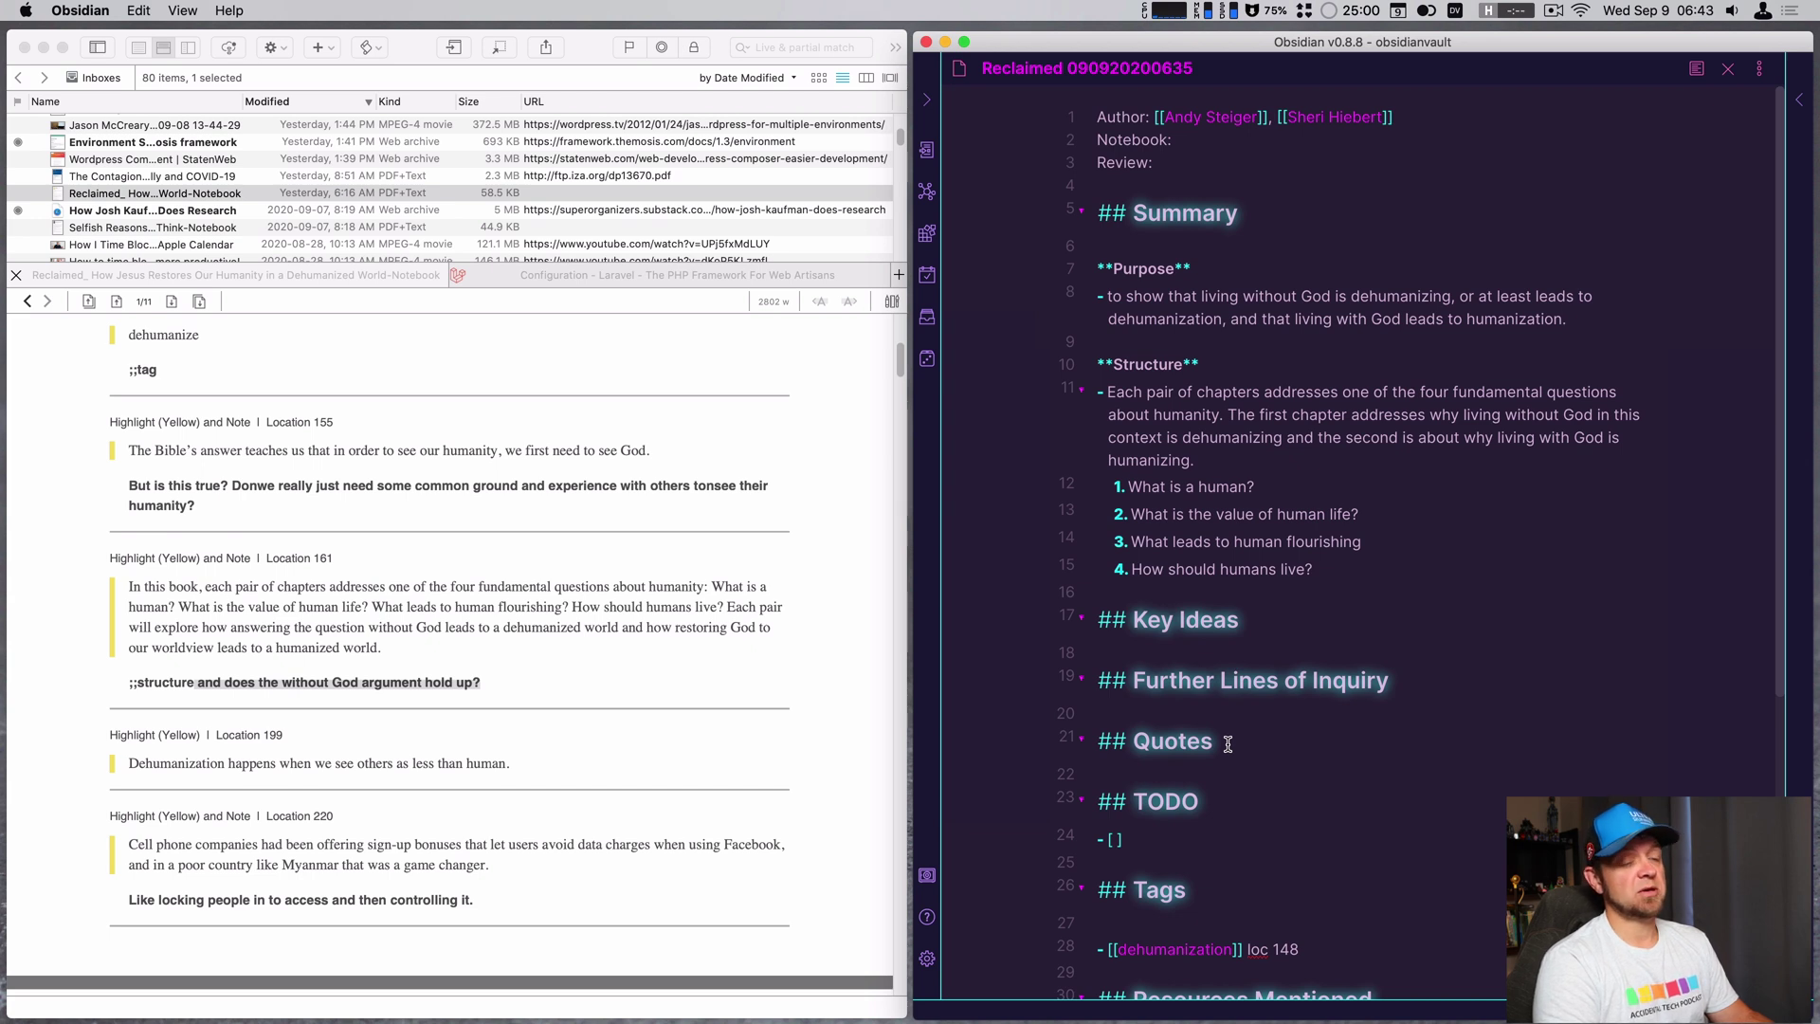
scroll(1228, 745, "down", 2)
scroll(273, 780, "down", 1)
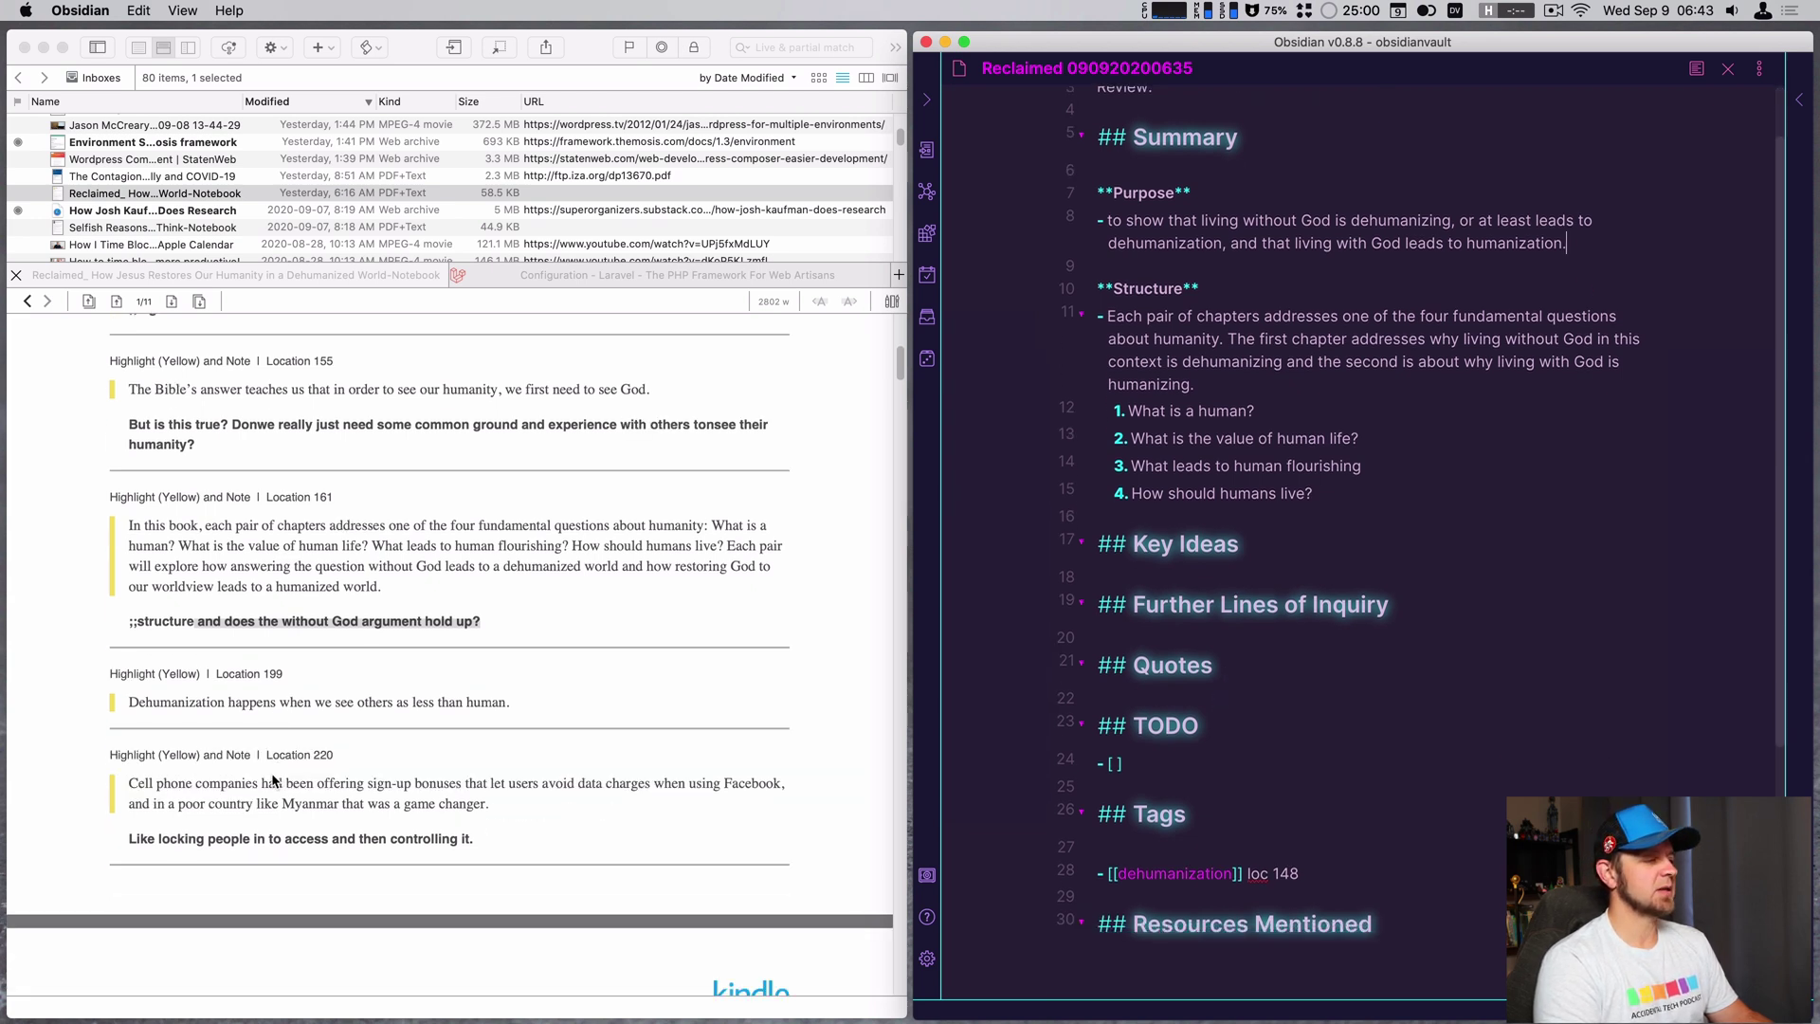
scroll(273, 781, "down", 6)
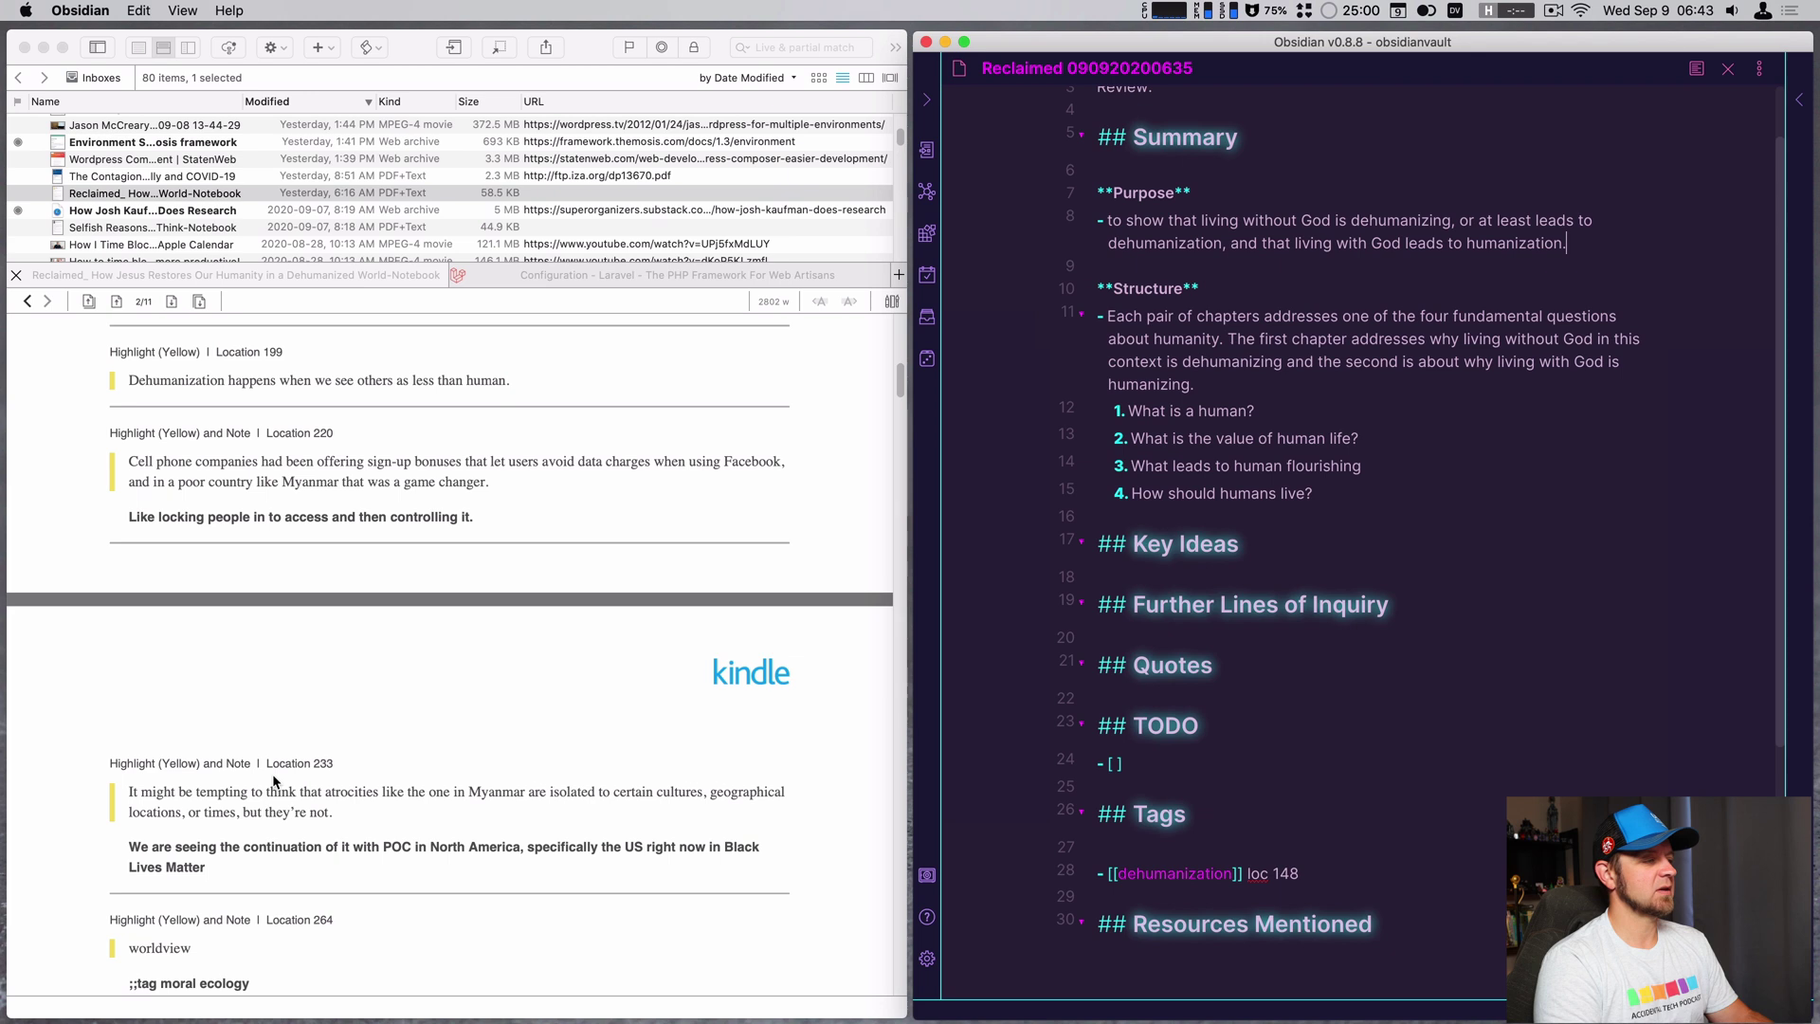
scroll(273, 781, "down", 3)
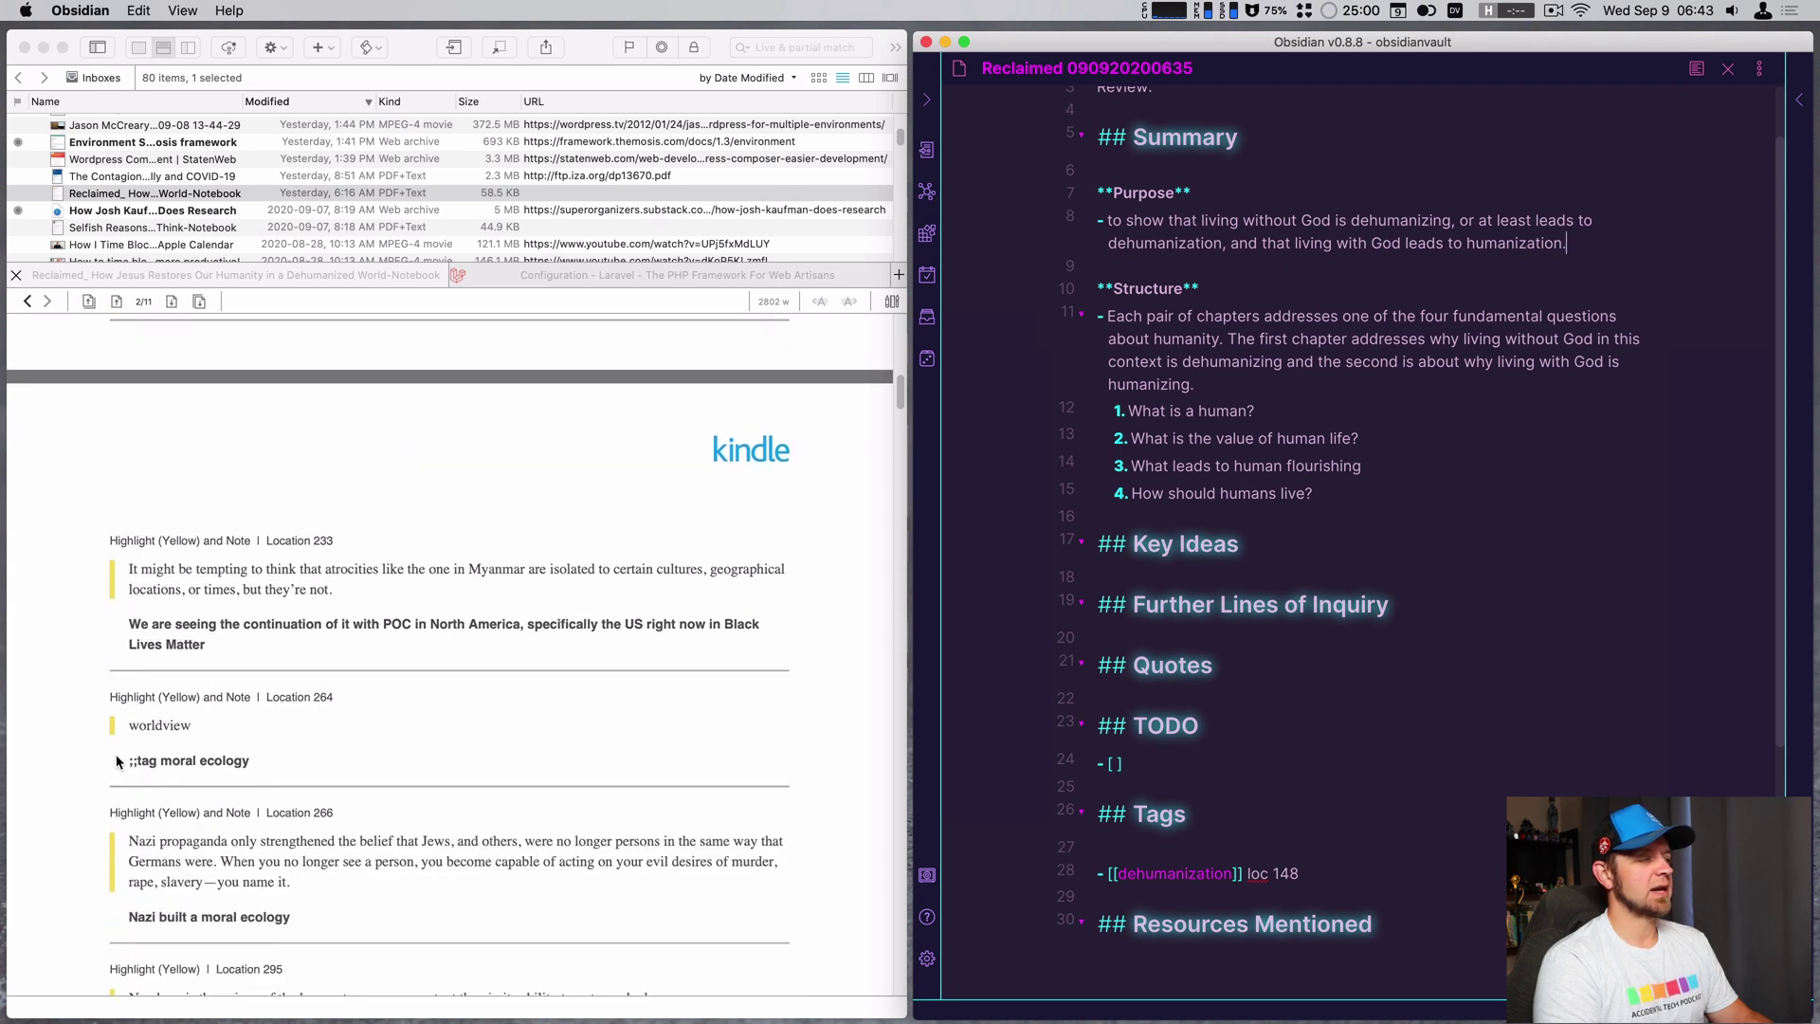
- Add a '[[moral ecologies]] loc 264' bullet below the loc 148 tag
left_click(1339, 871)
key("Return")
type("[[")
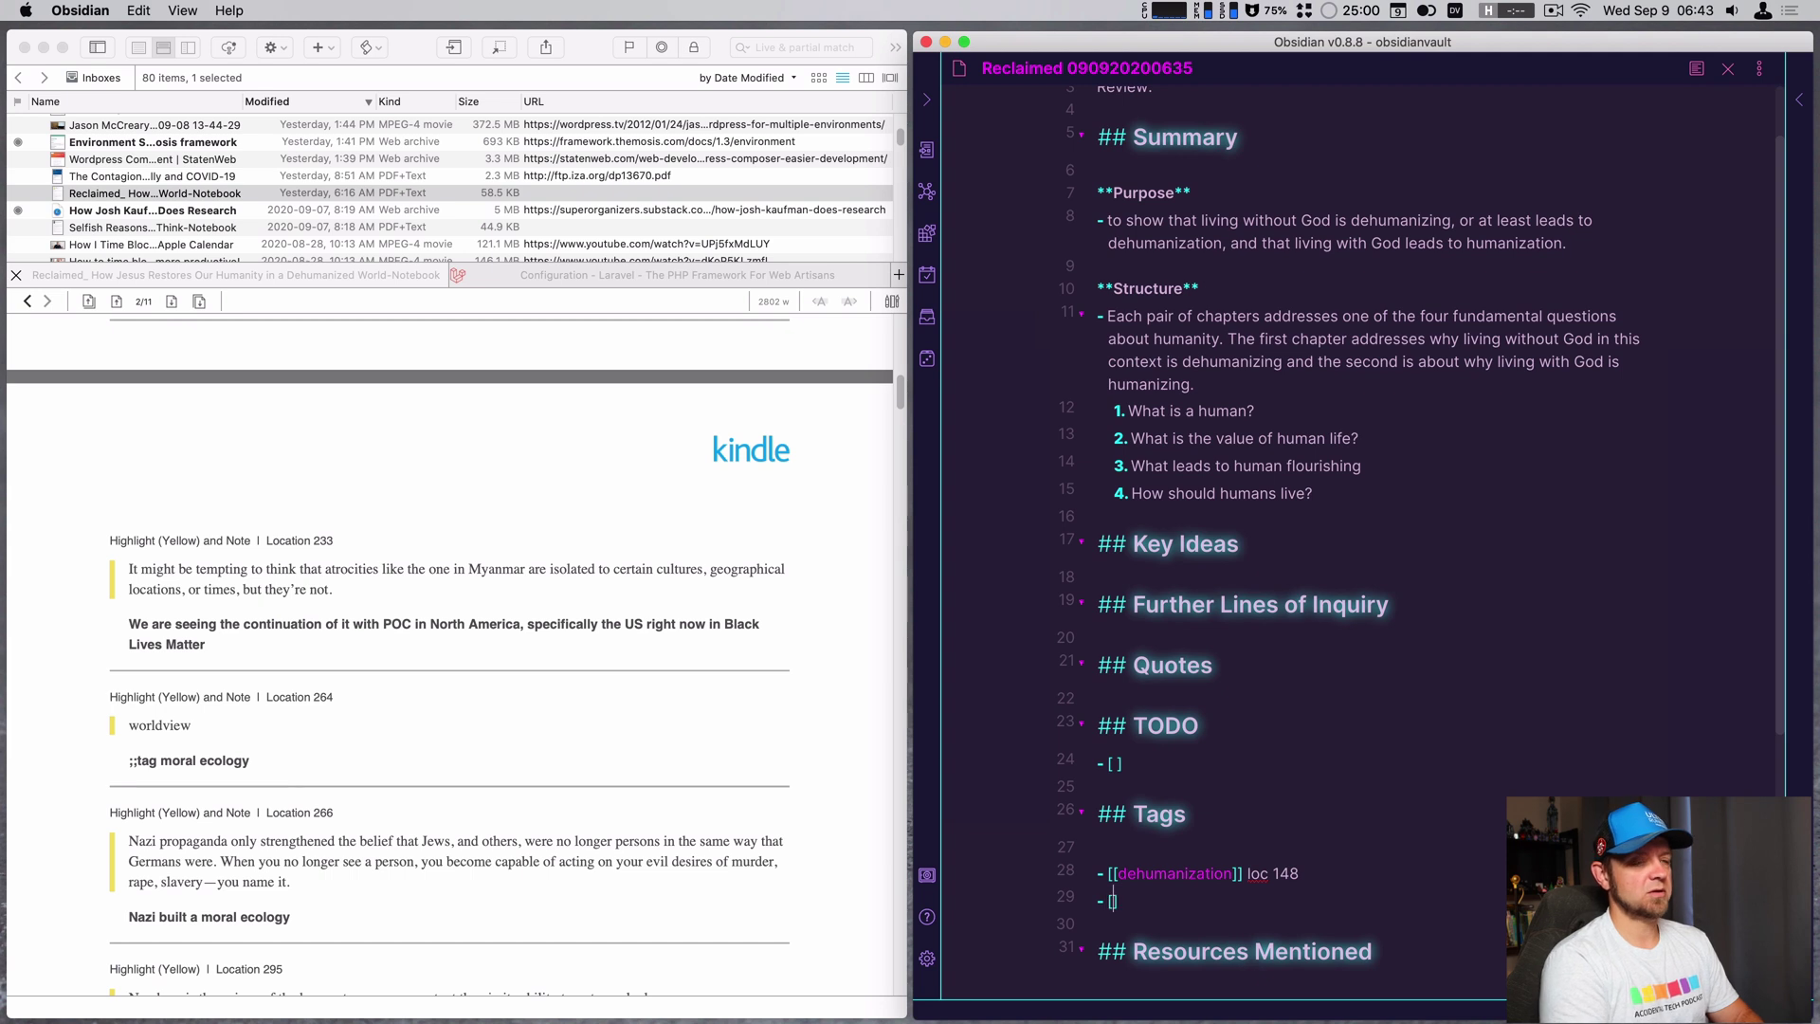
type("moral ecologies")
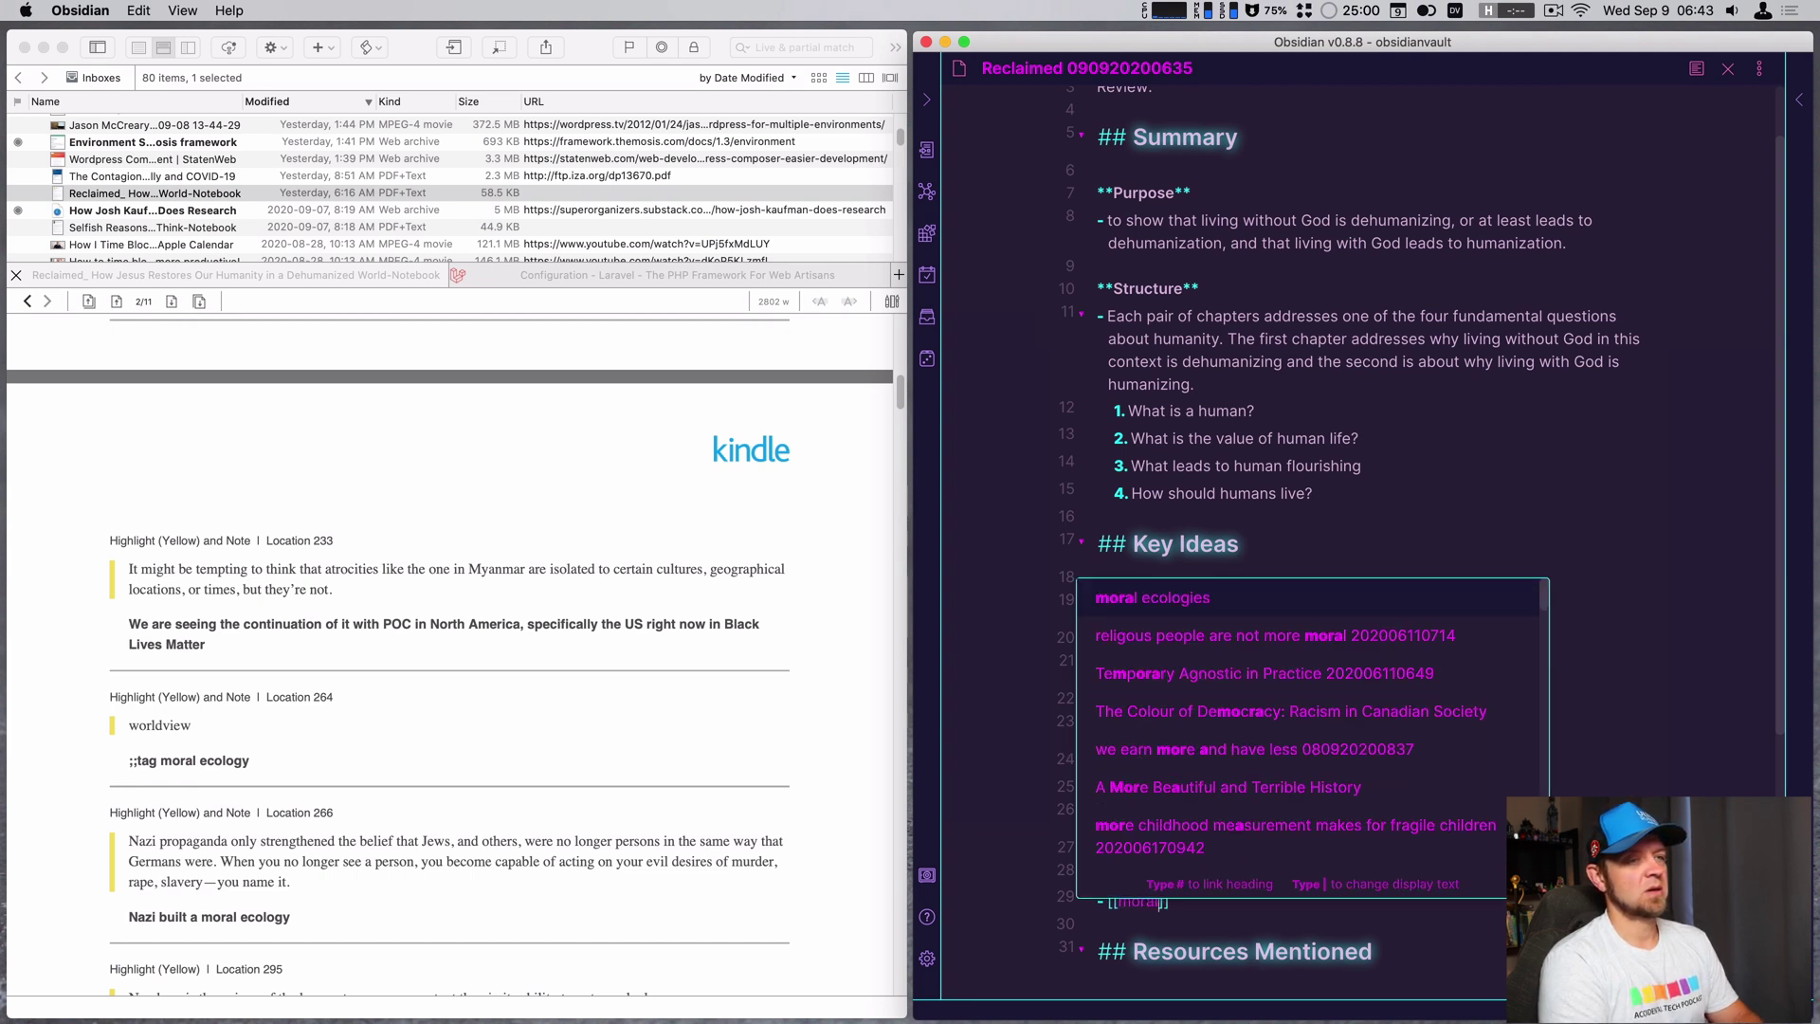
key("Return")
type("loc ")
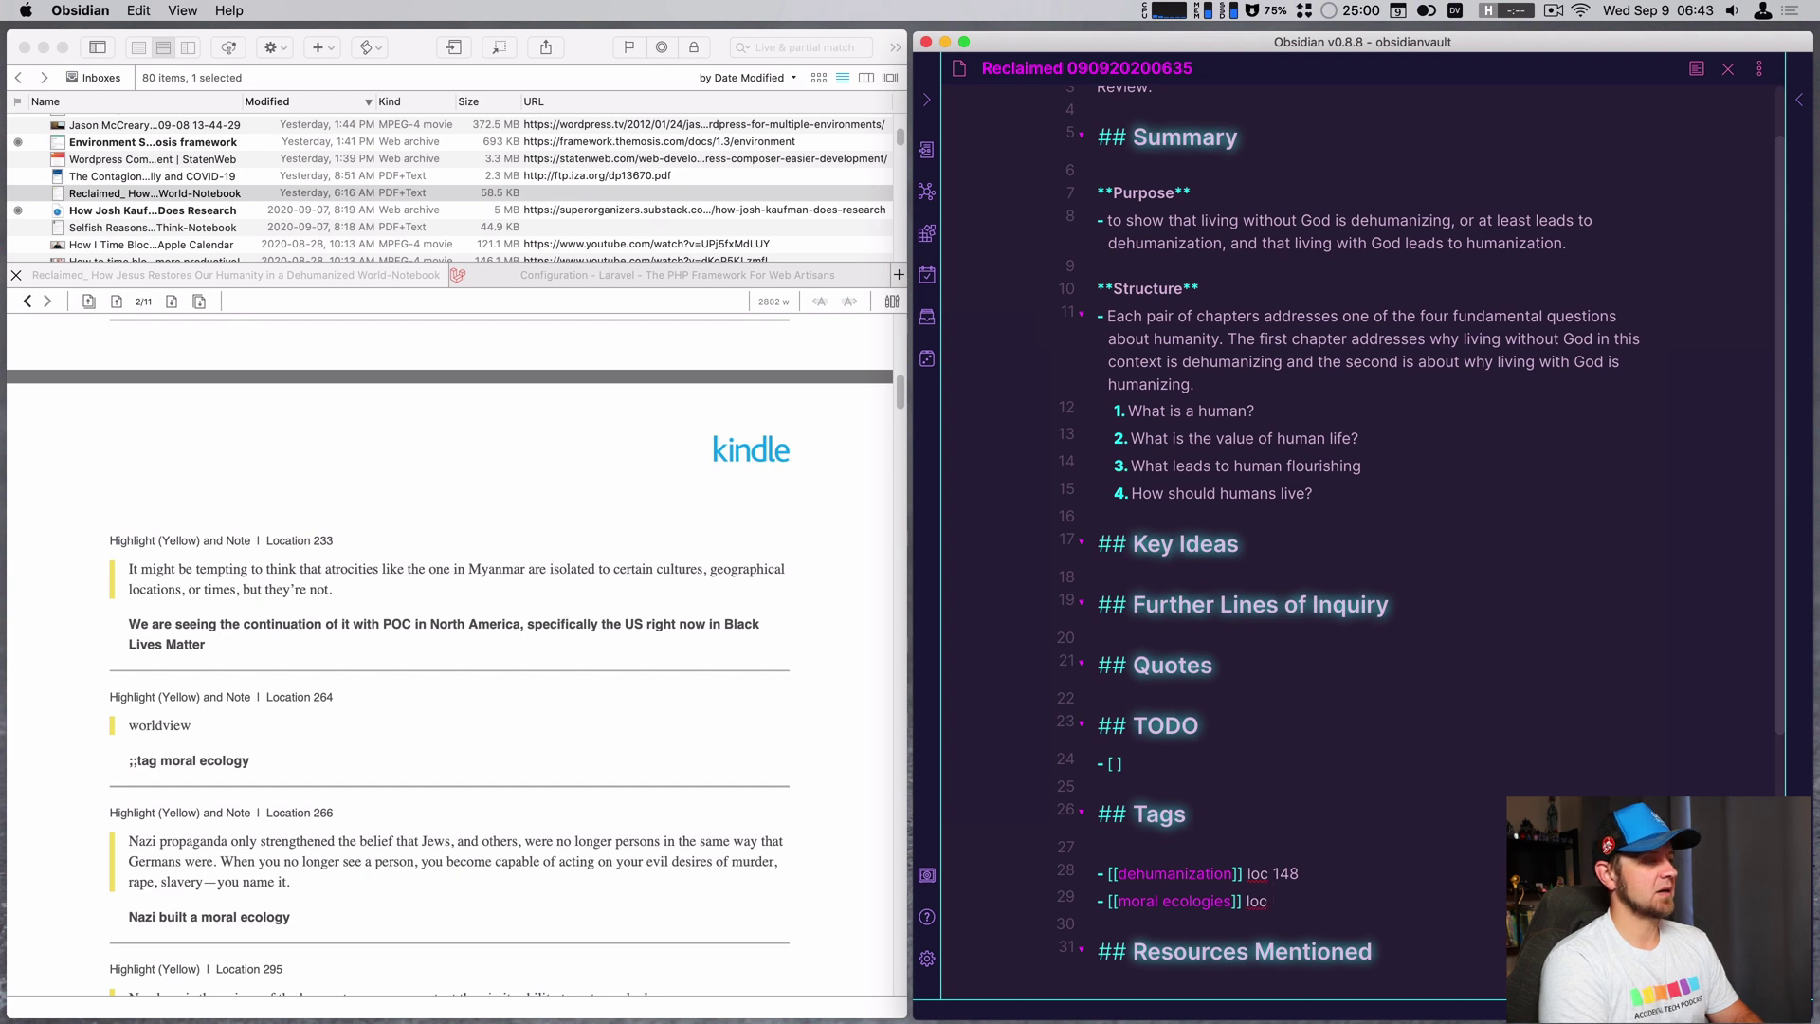
type("264")
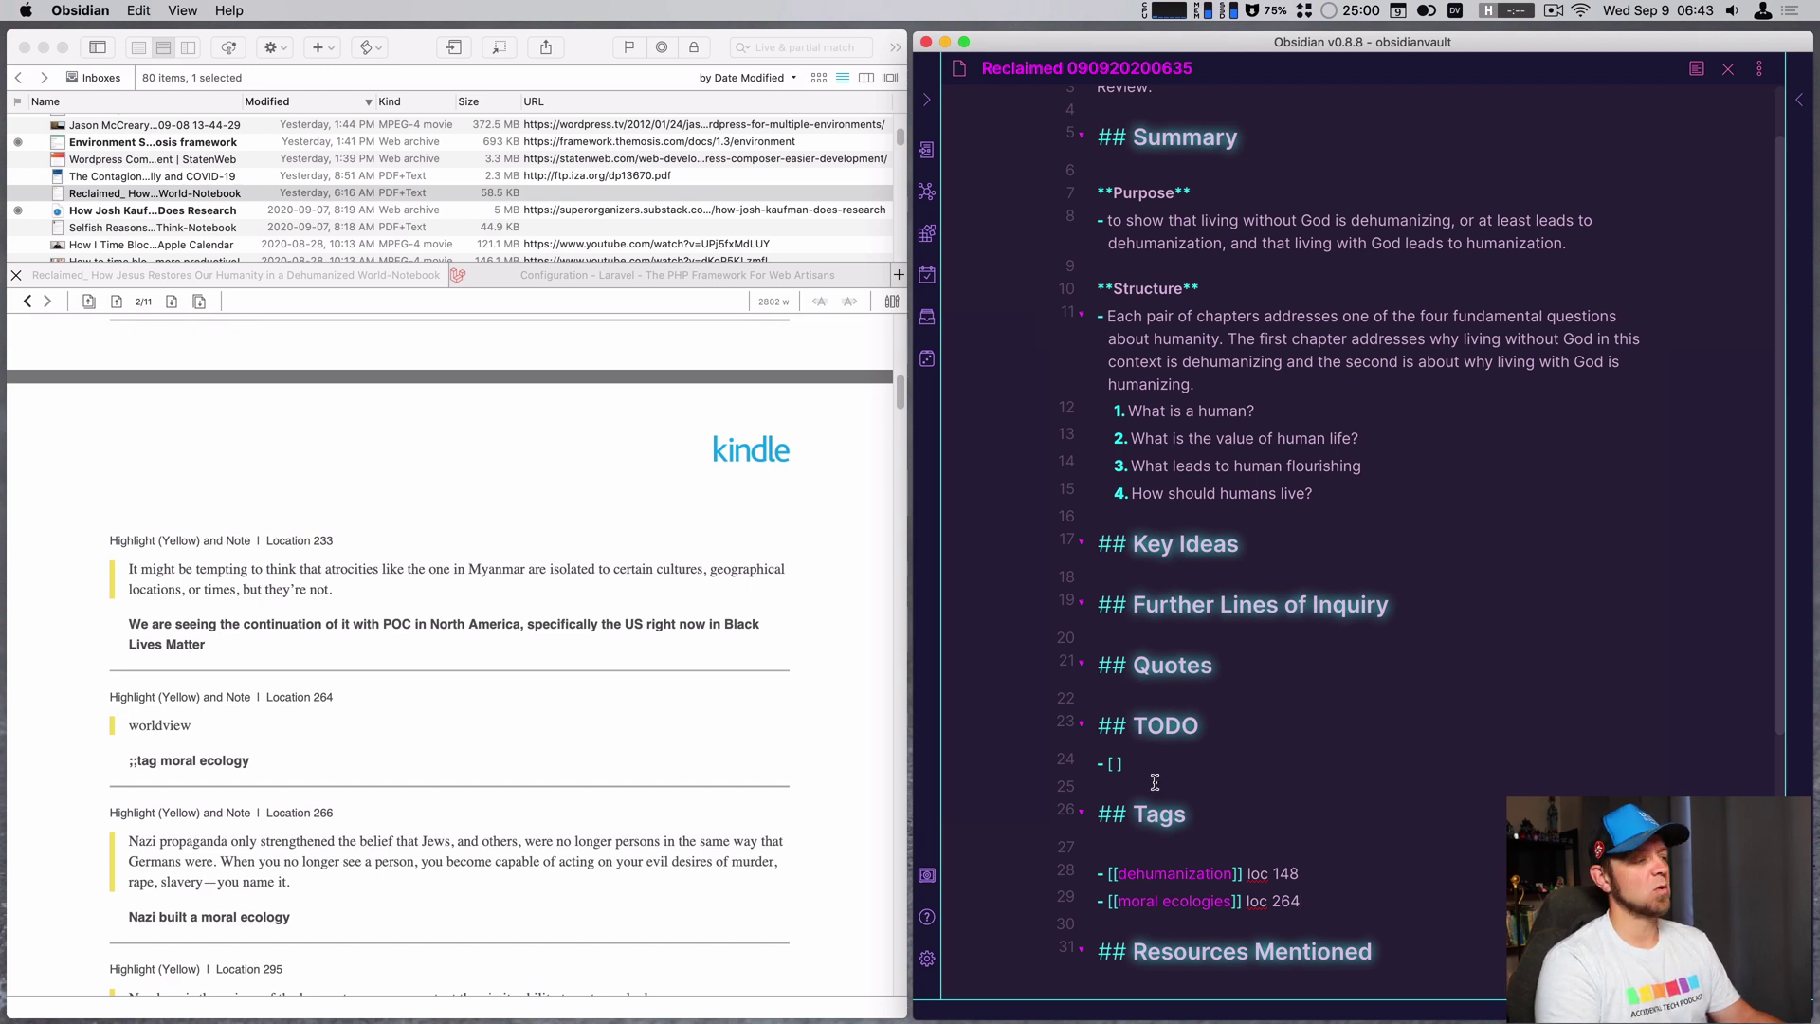
scroll(413, 873, "down", 2)
scroll(415, 877, "down", 9)
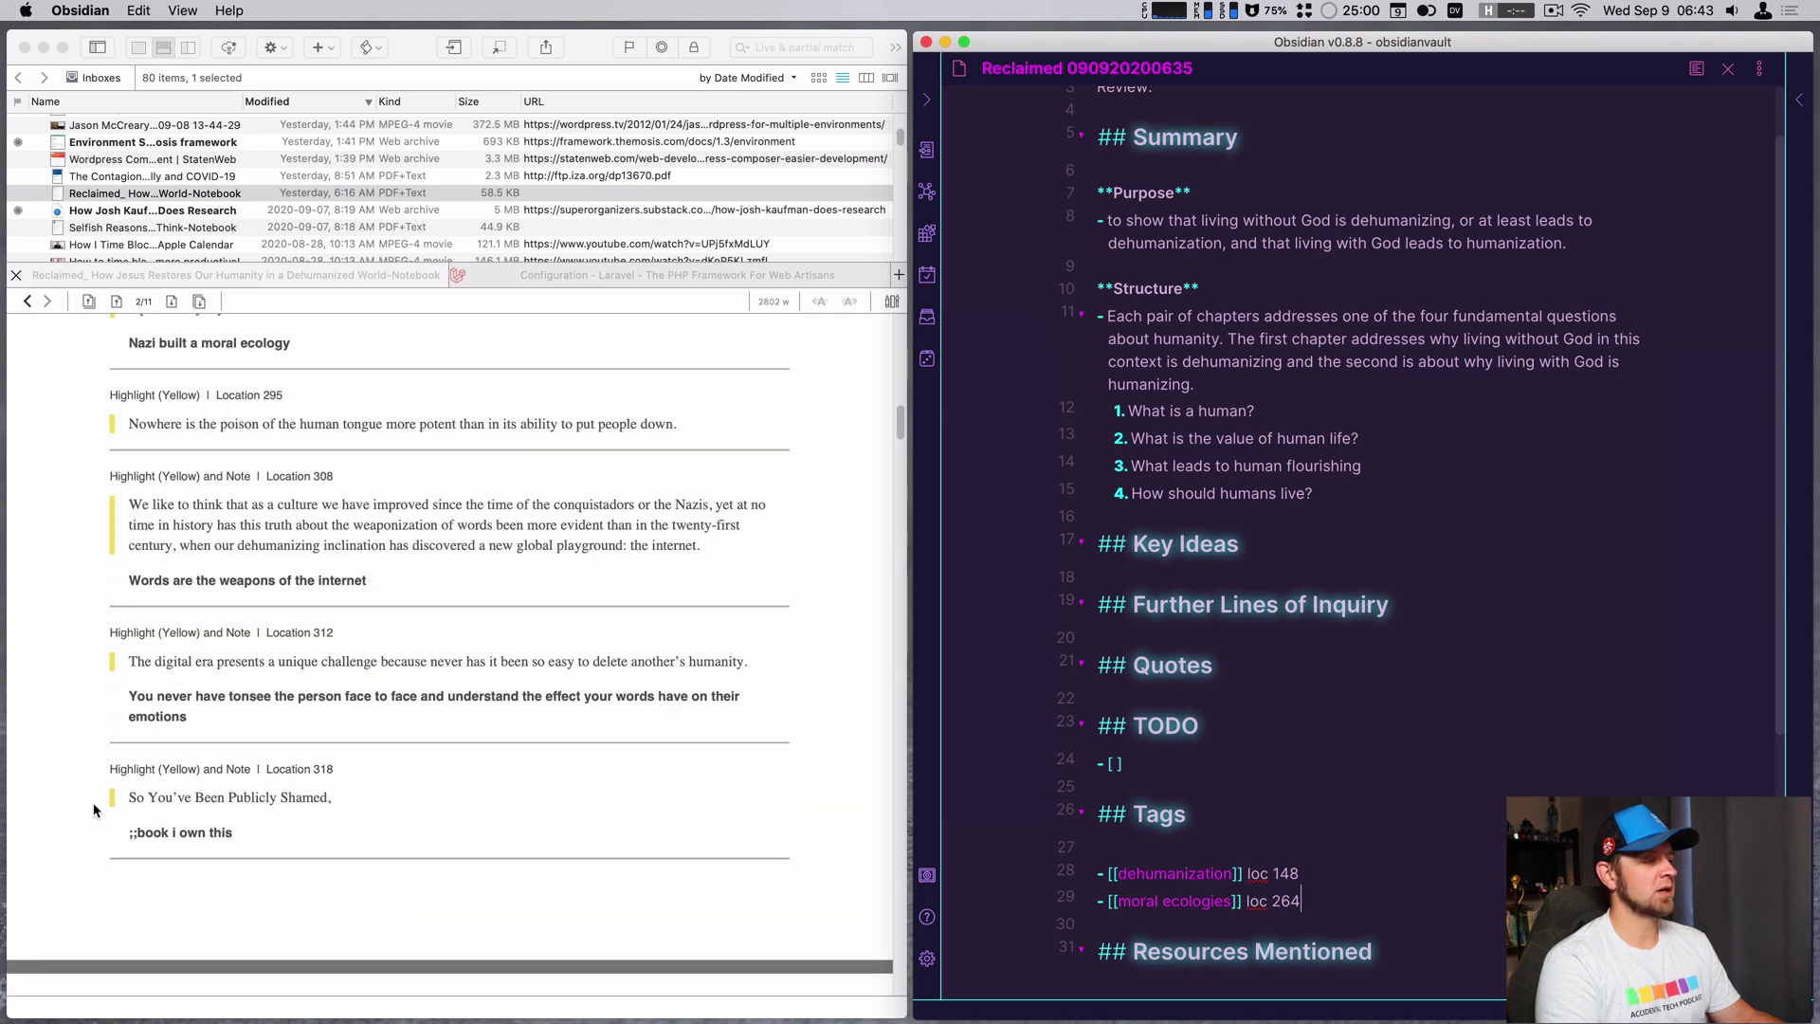
left_click(1397, 951)
key("Return")
key("Return")
type("- ")
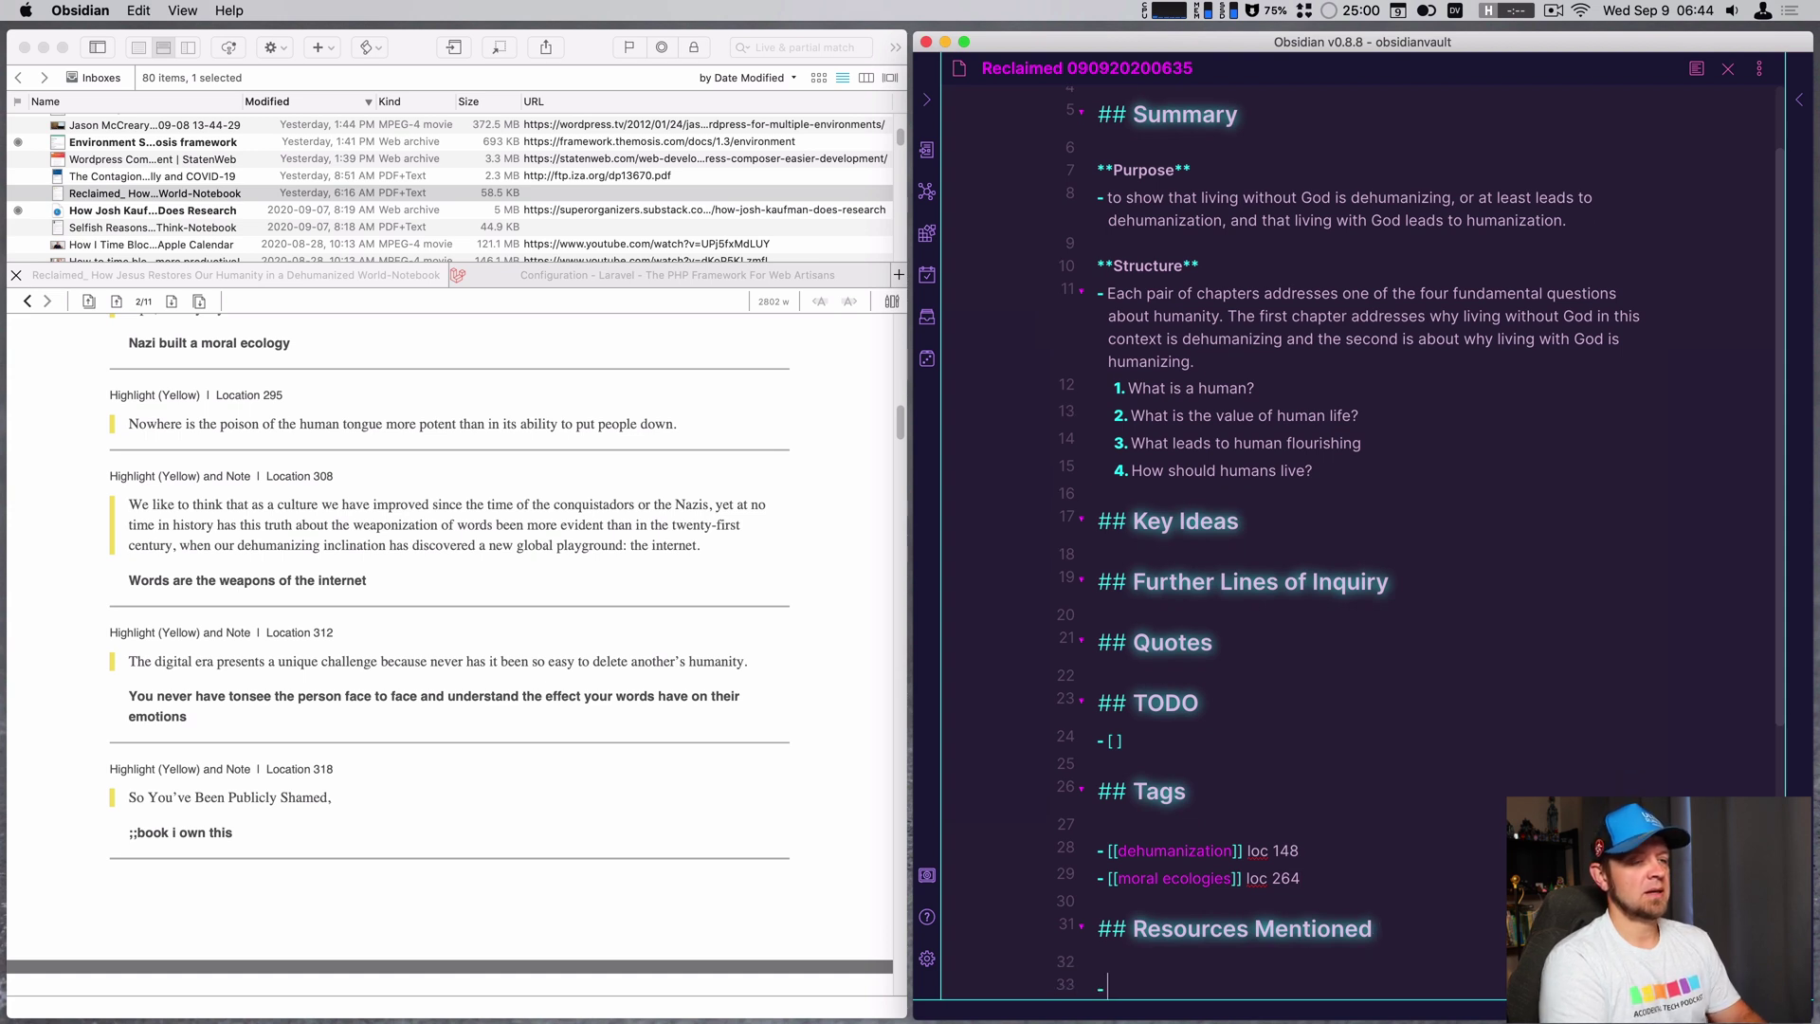
type("[[So You've Been")
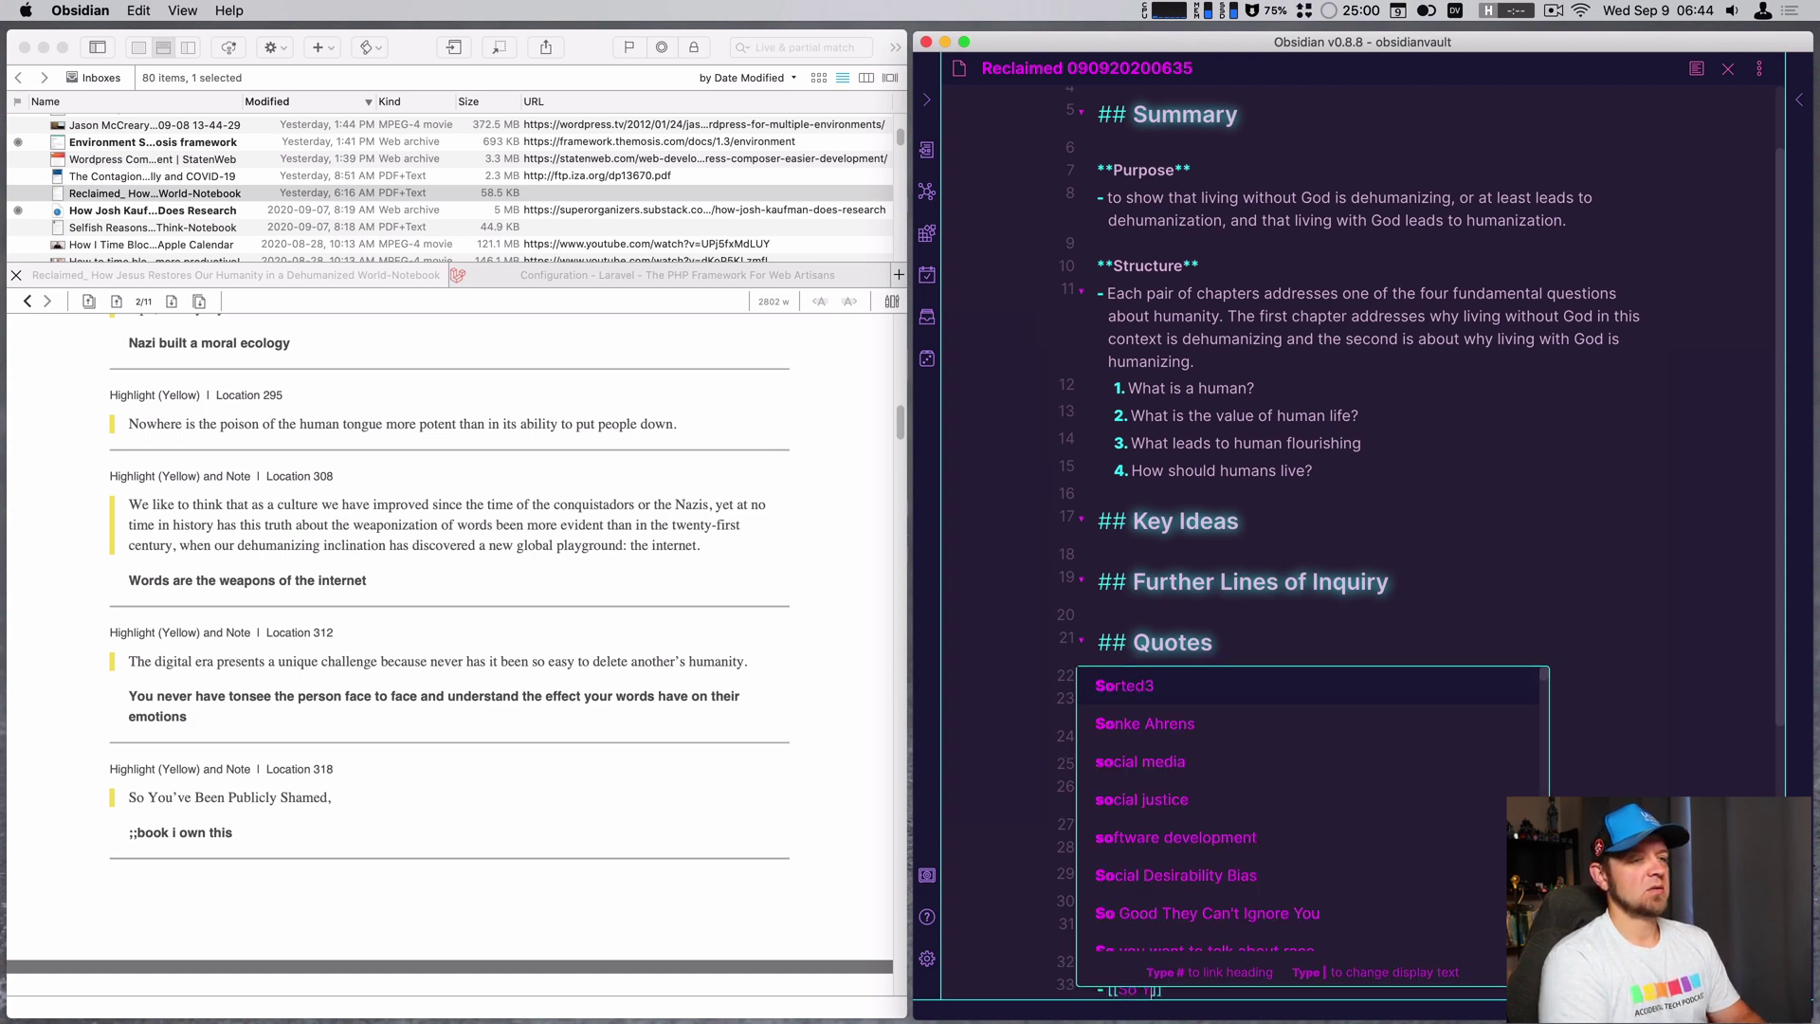
type(" Publicl")
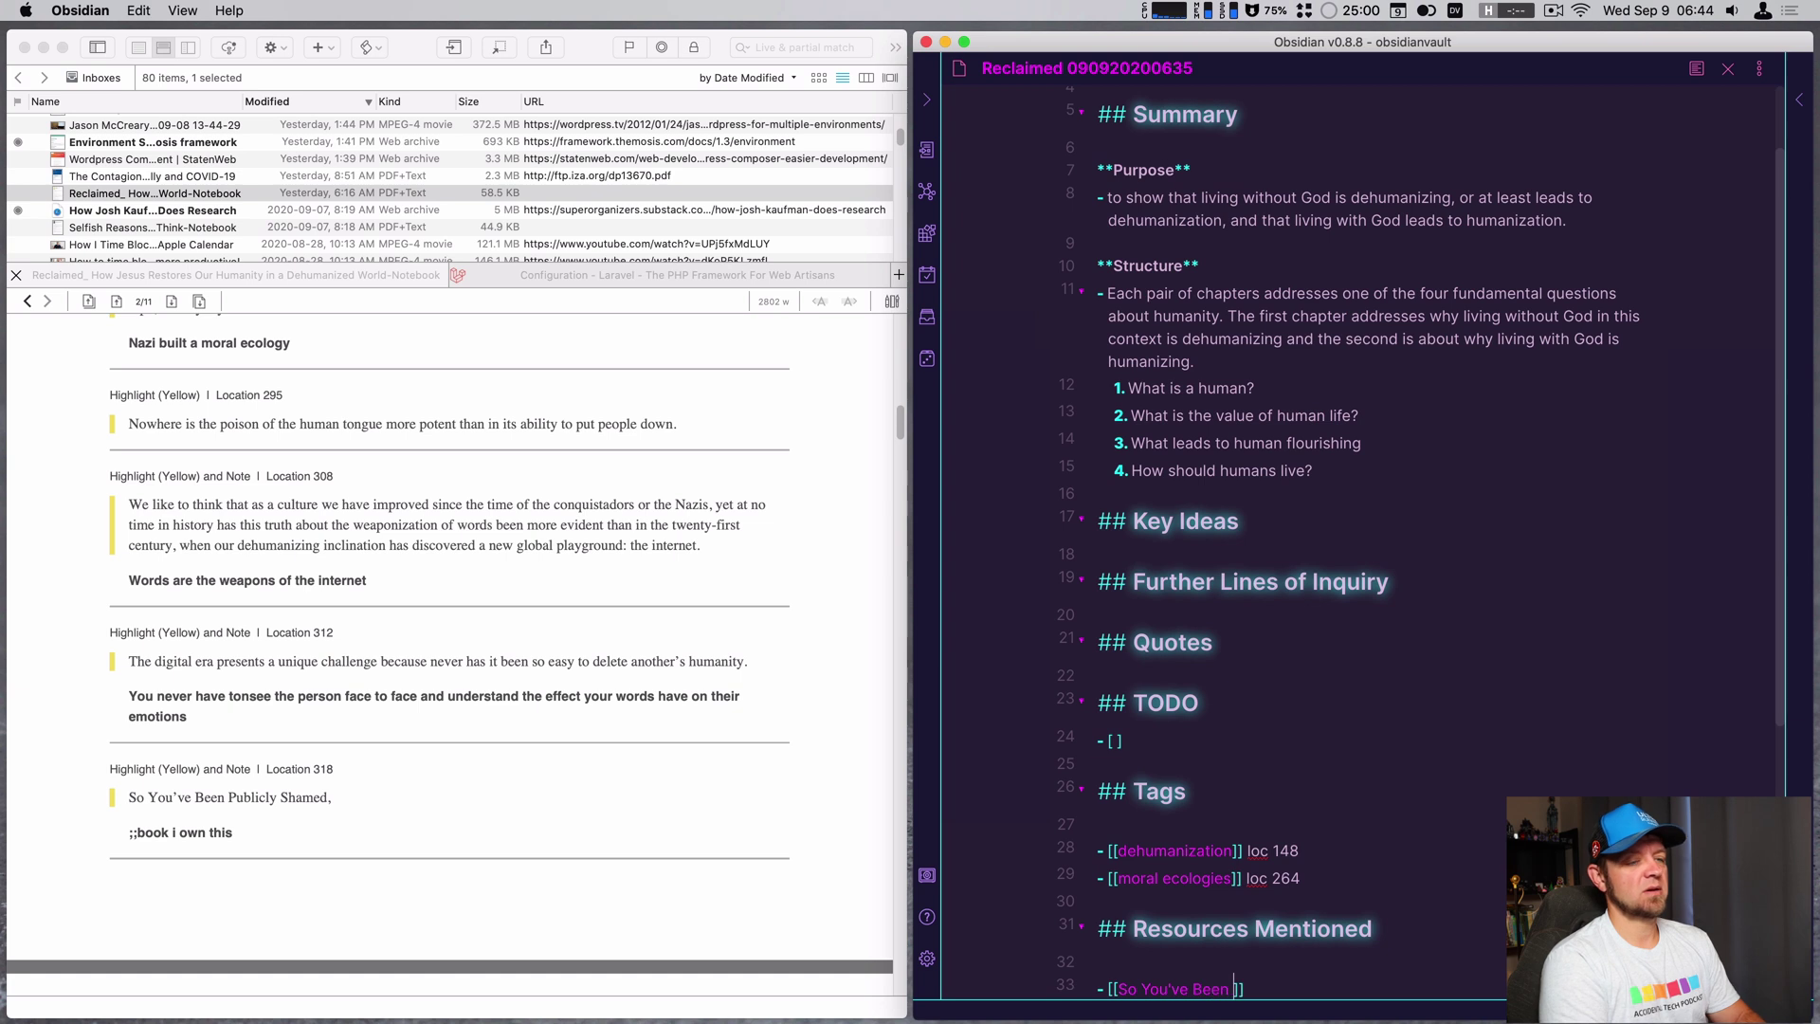
type("y ")
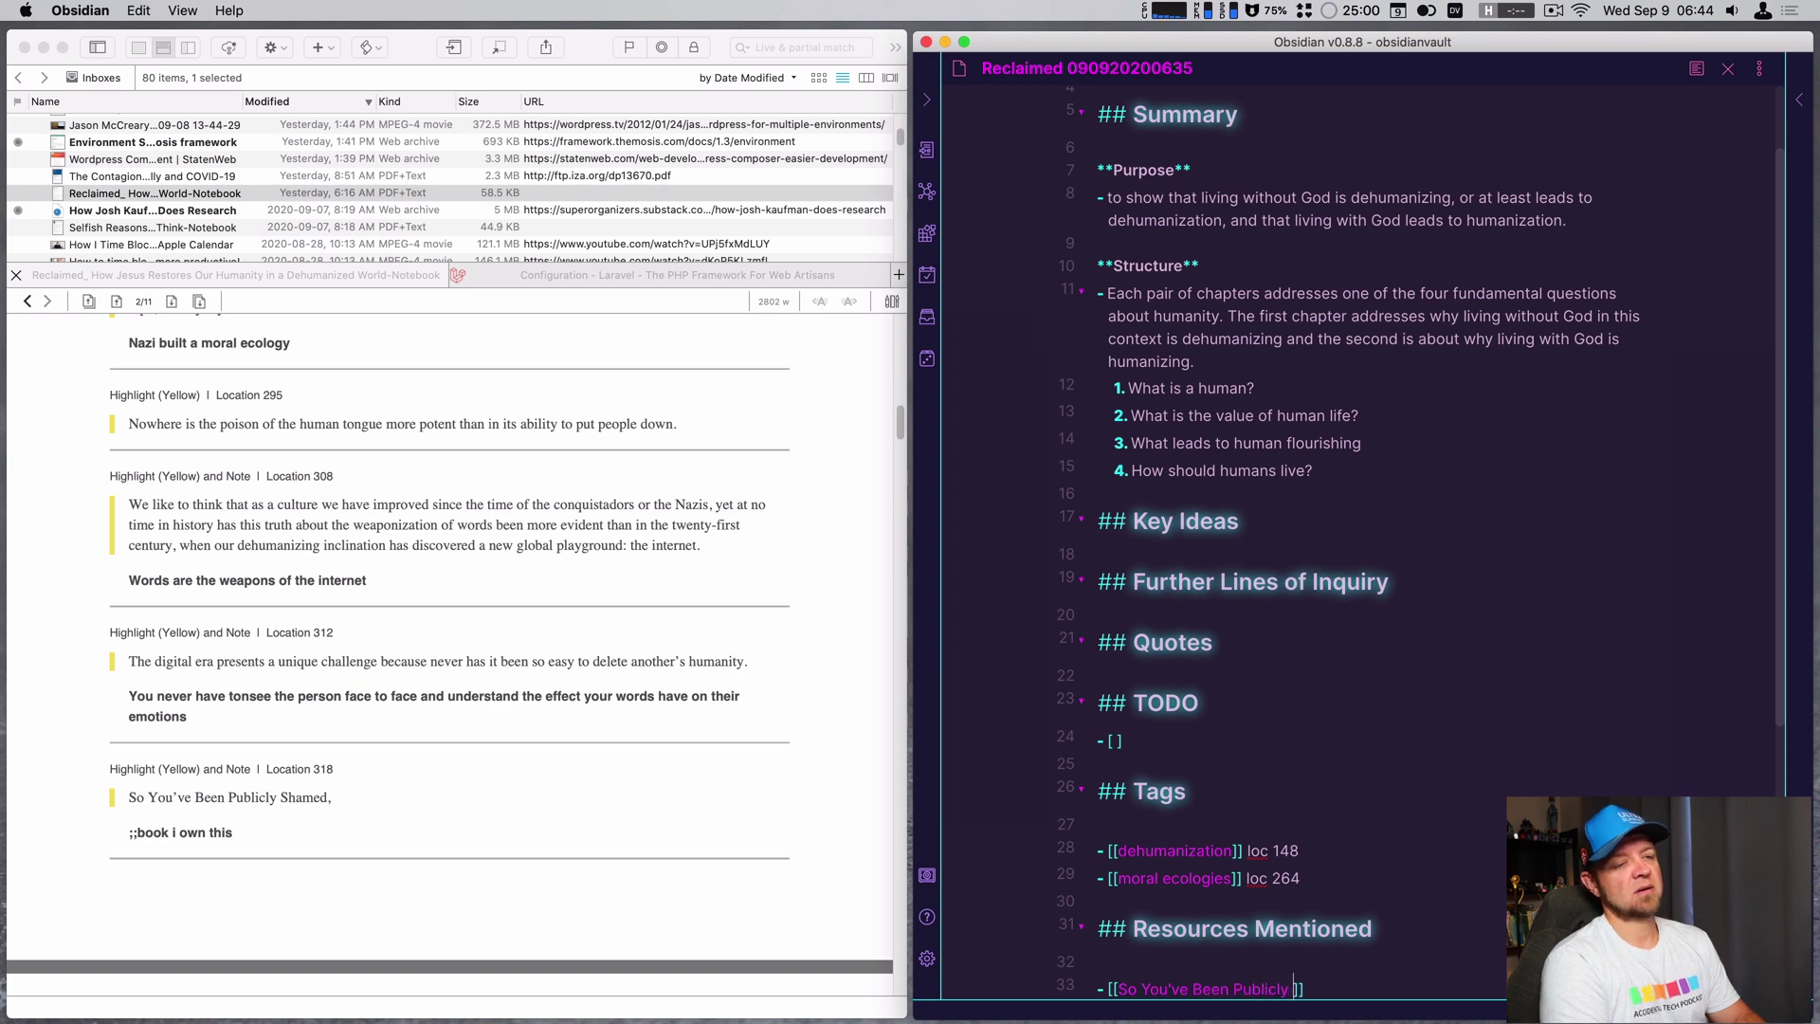
type("Shamed ")
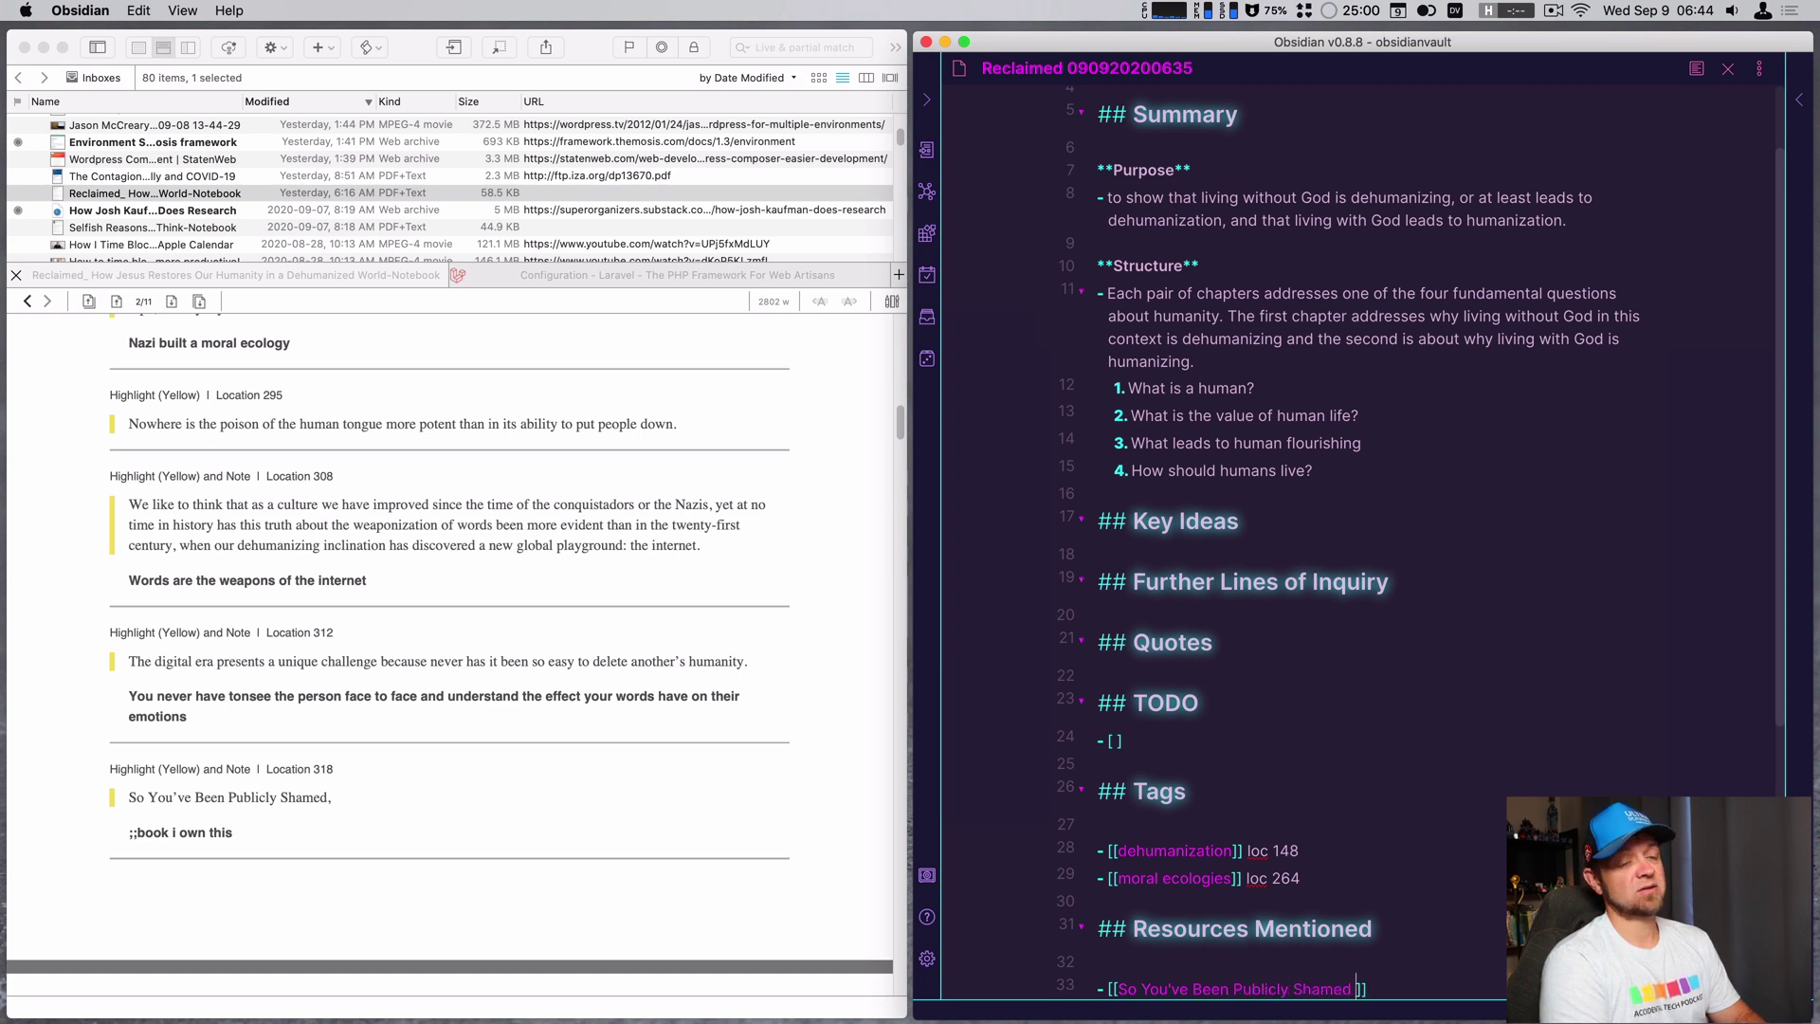
type("0909")
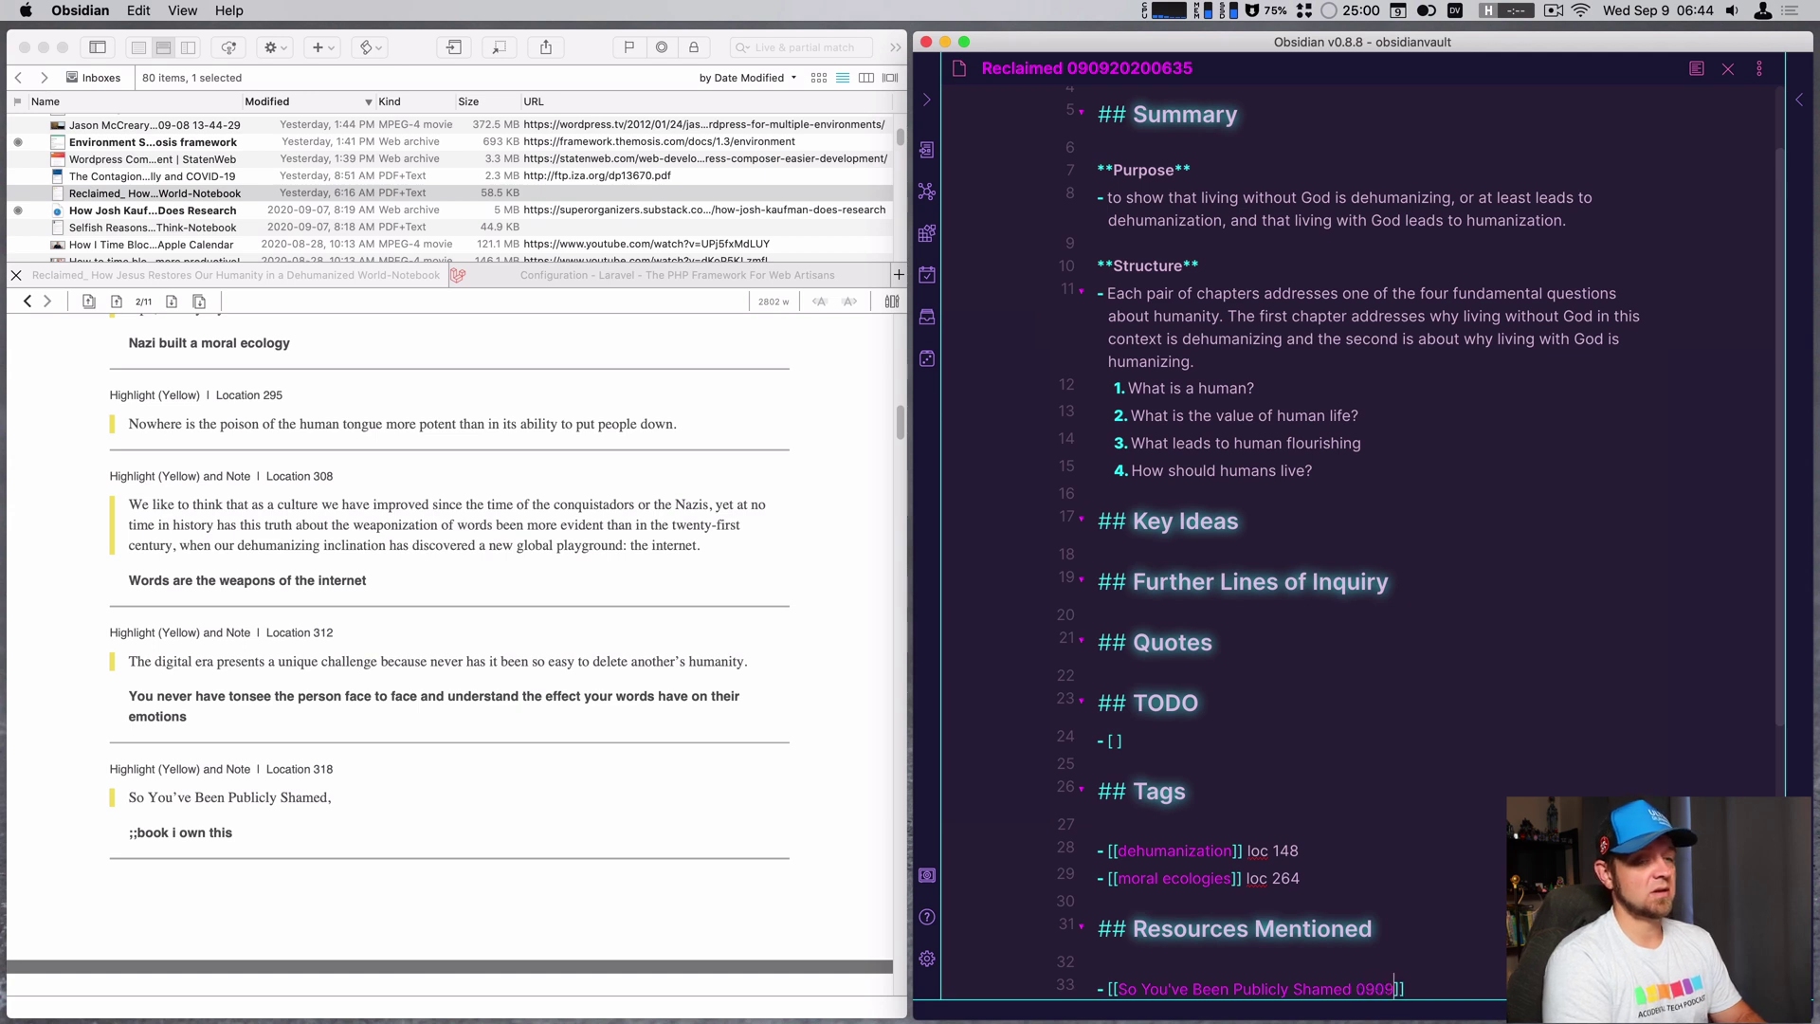
type("2020")
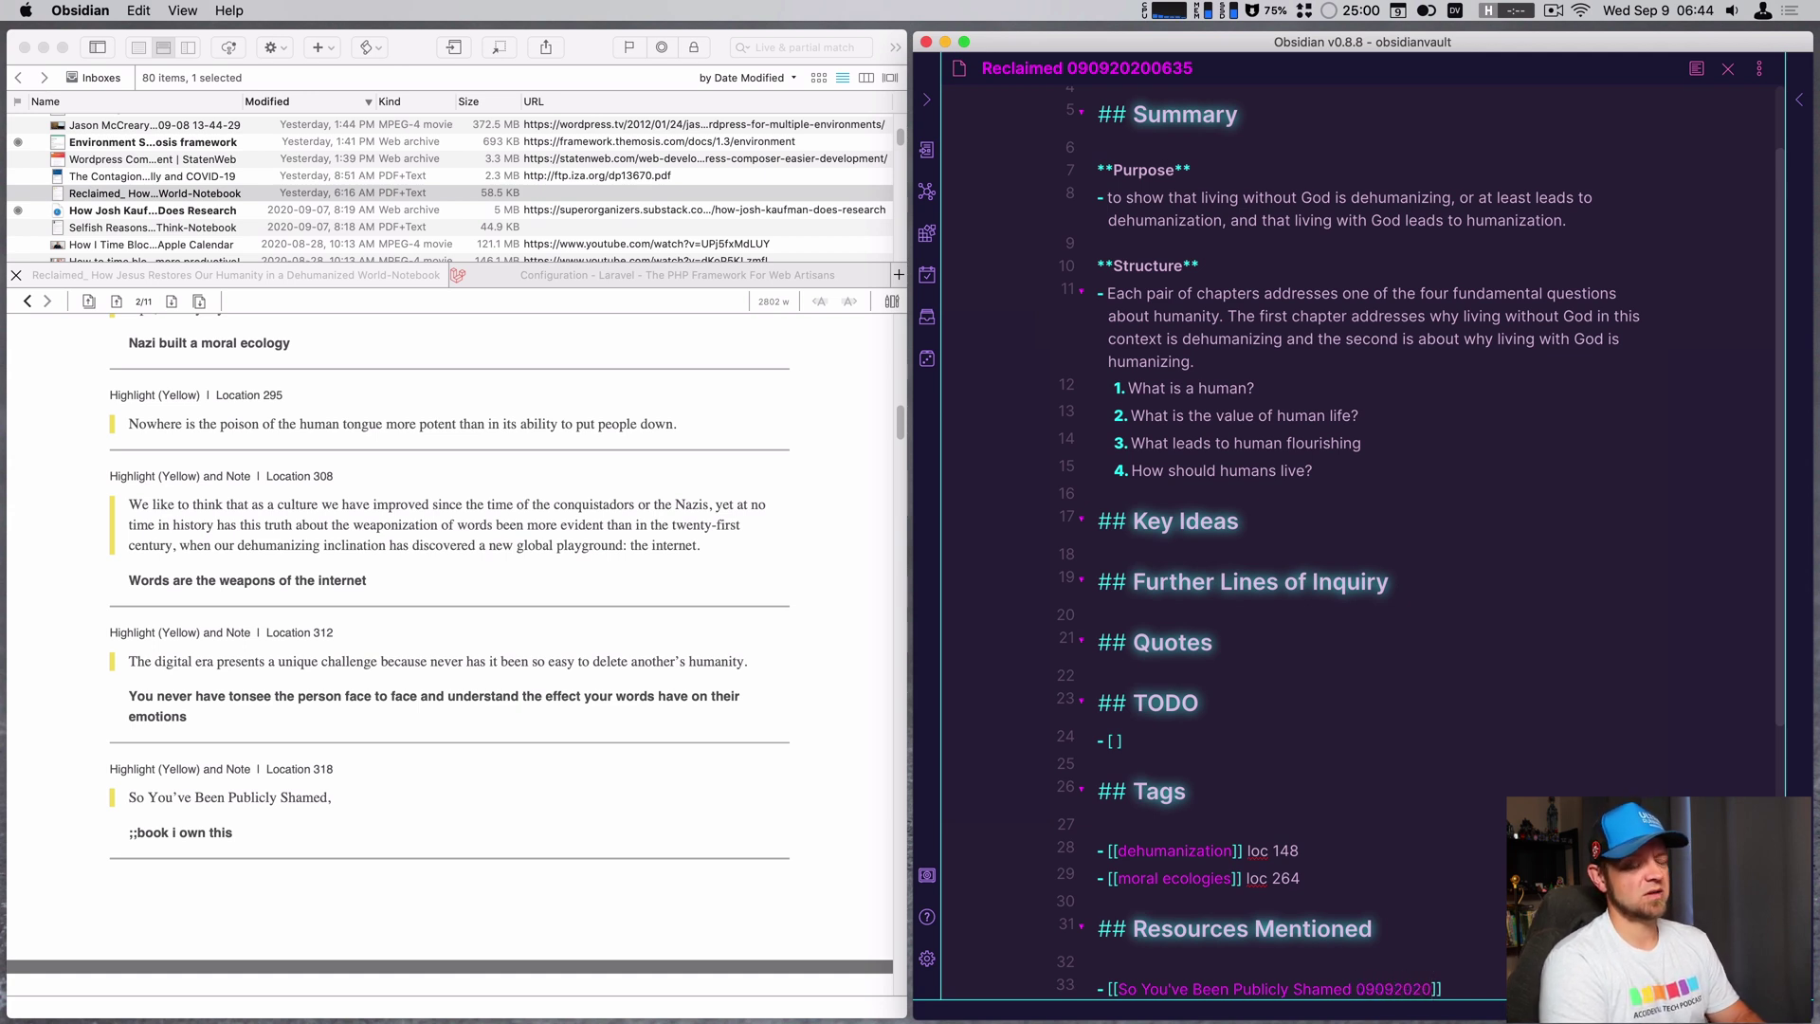
type("0644")
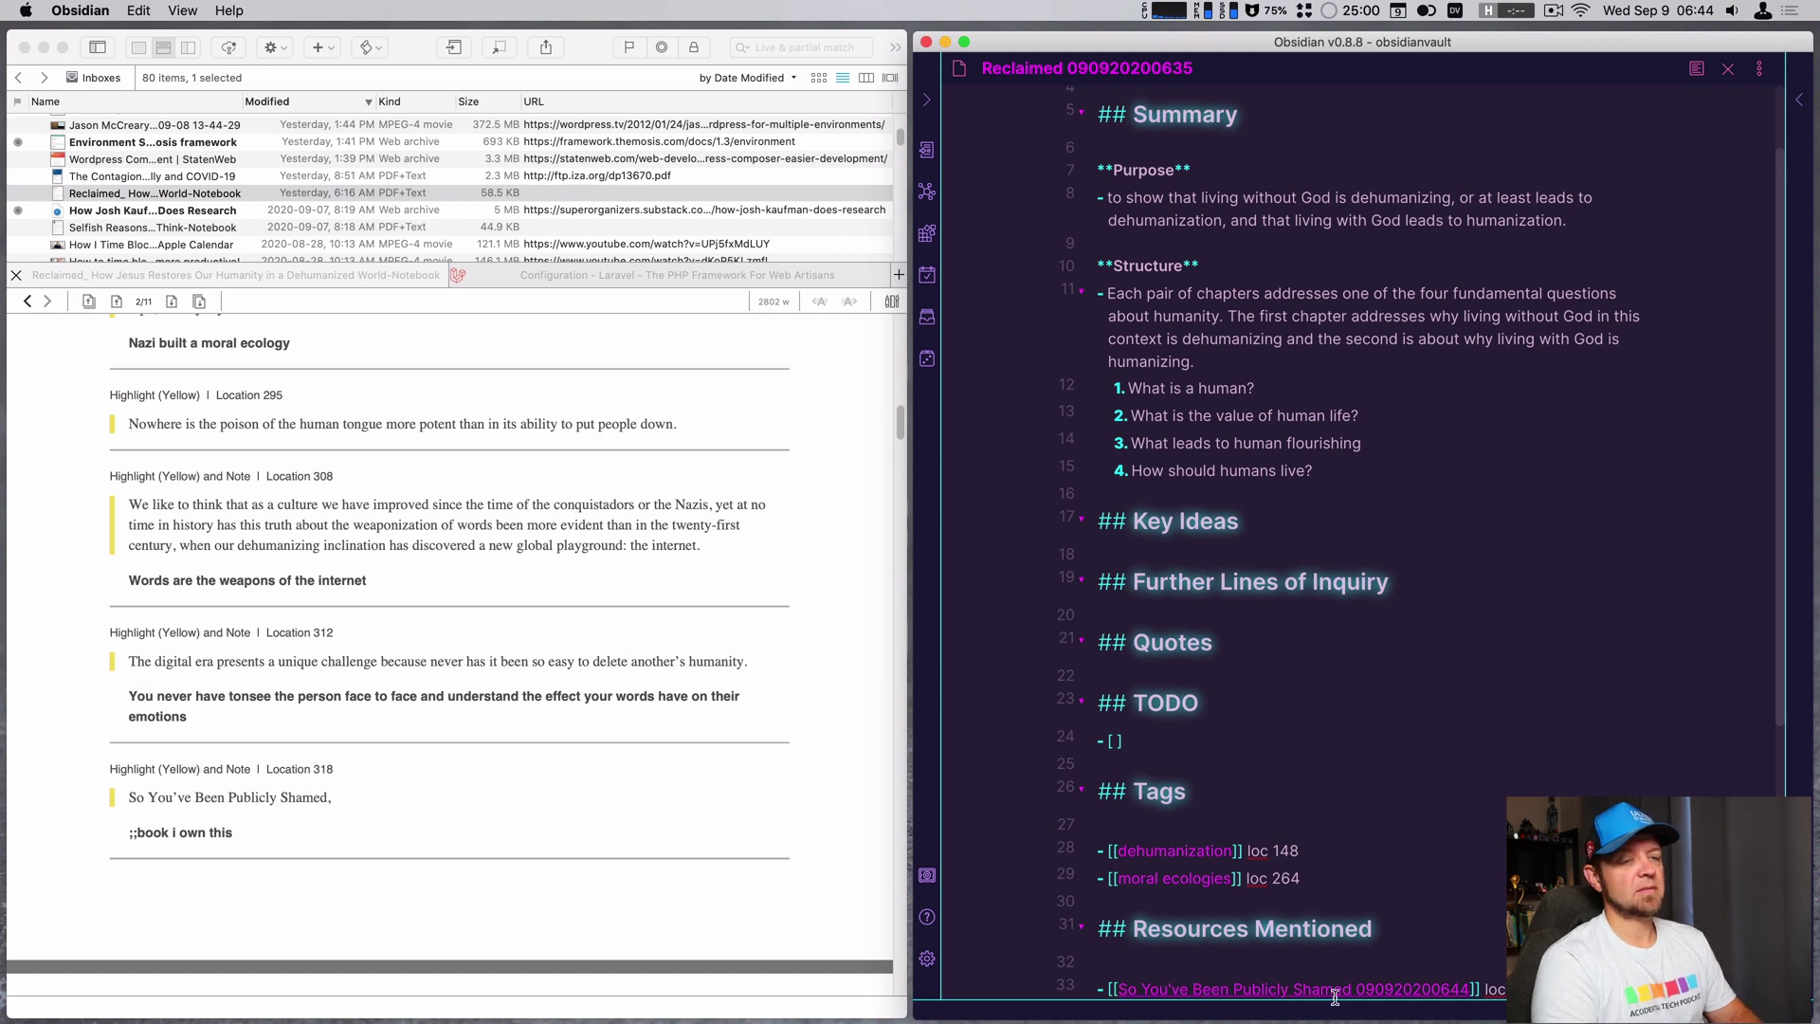
- Fill the new So You've Been Publicly Shamed note with the Author template and **I OWN THIS**, then close it
left_click(1598, 358)
key("alt+super+c")
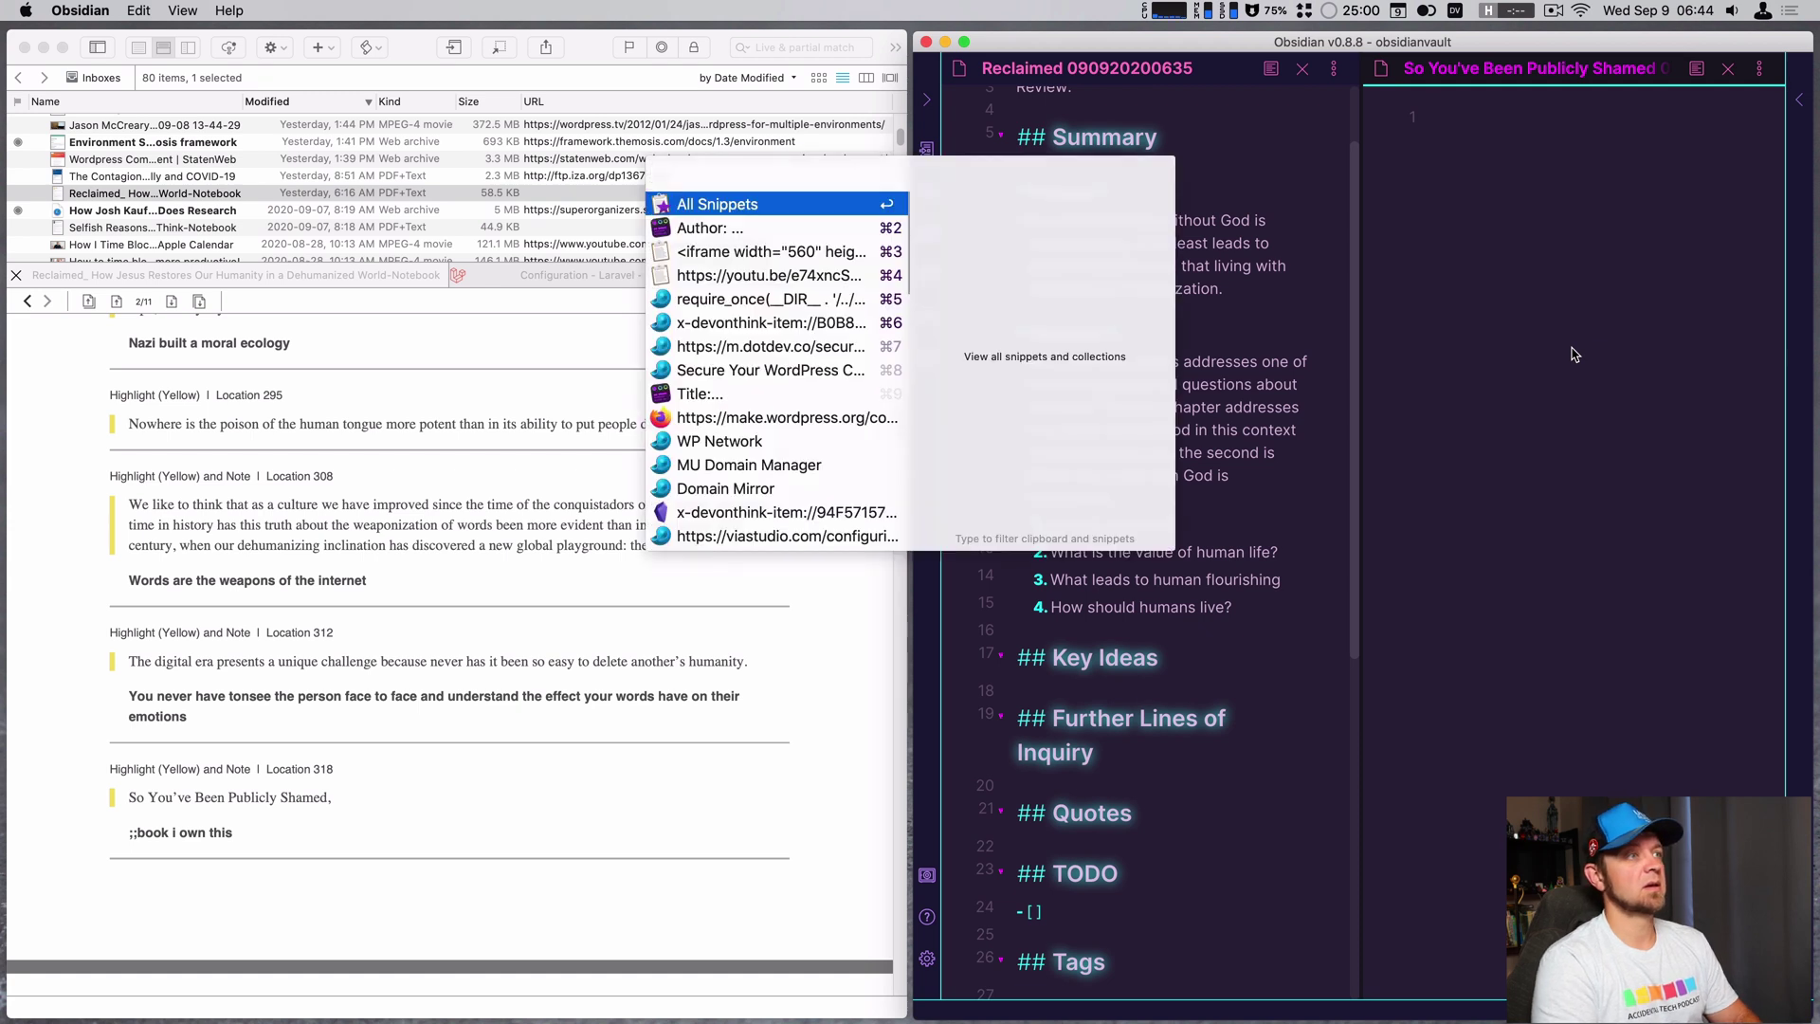
key("Down")
key("Down")
key("Up")
key("Return")
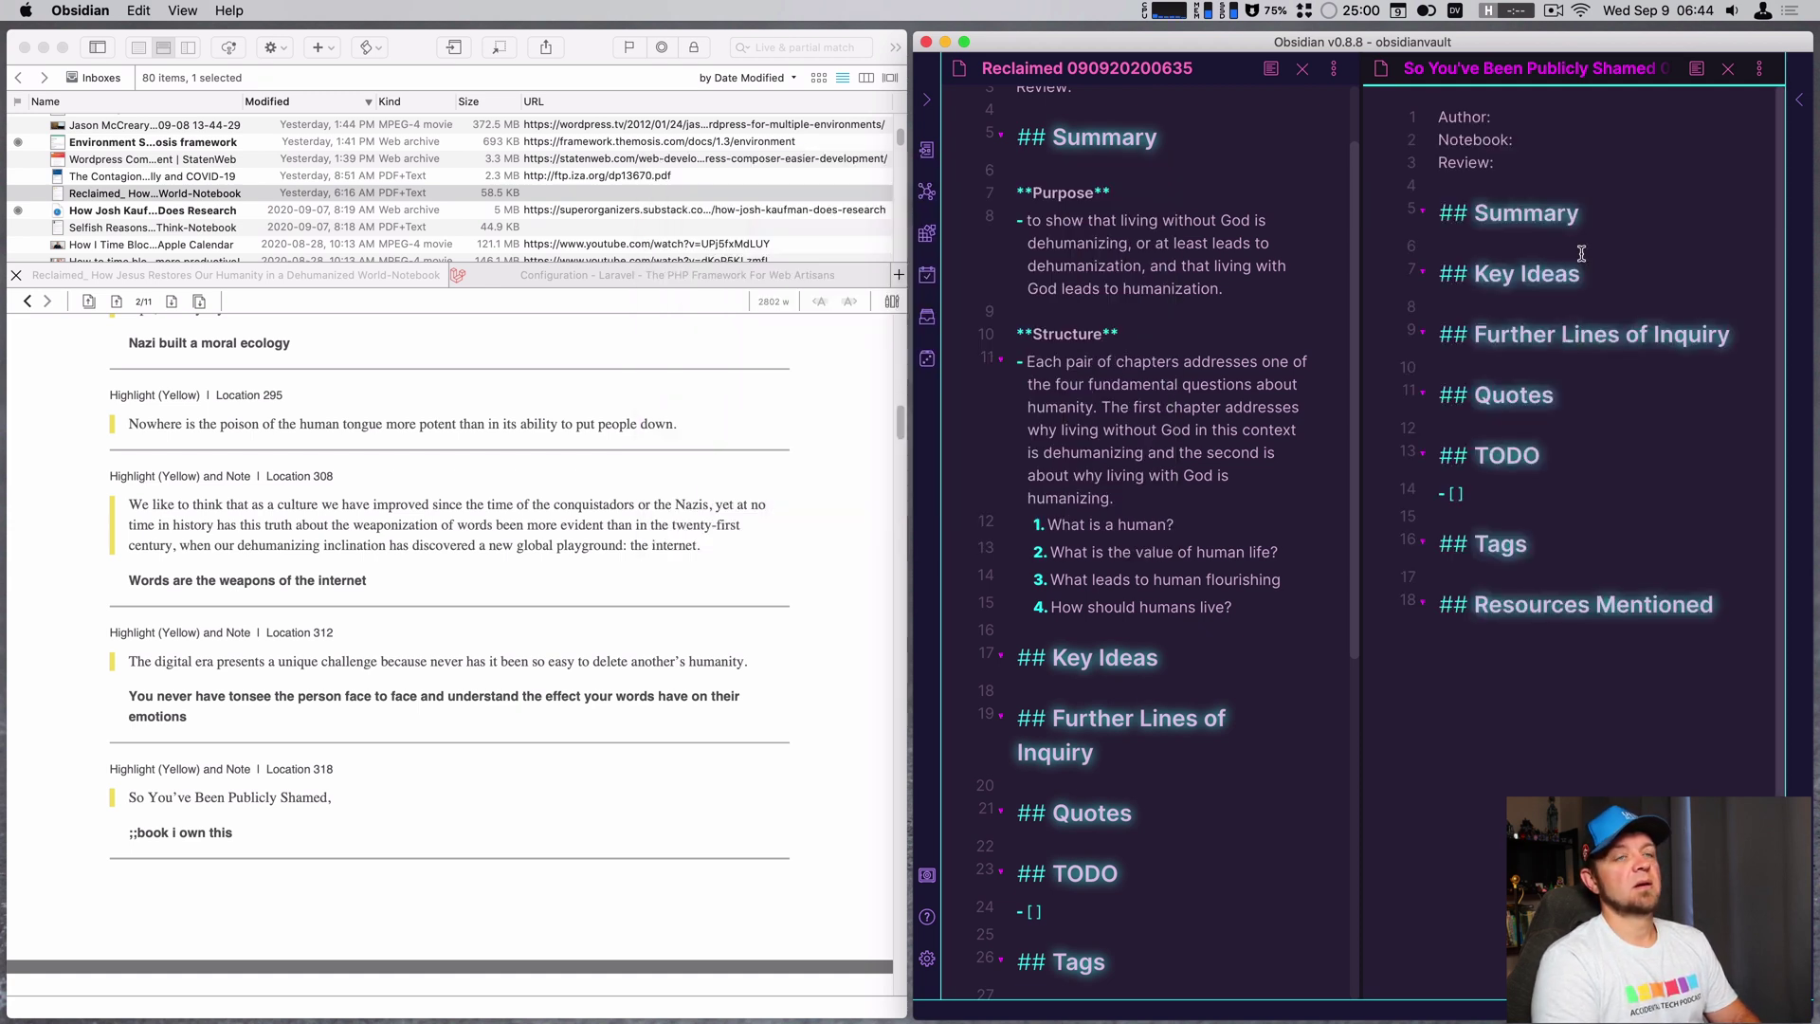
left_click(1538, 182)
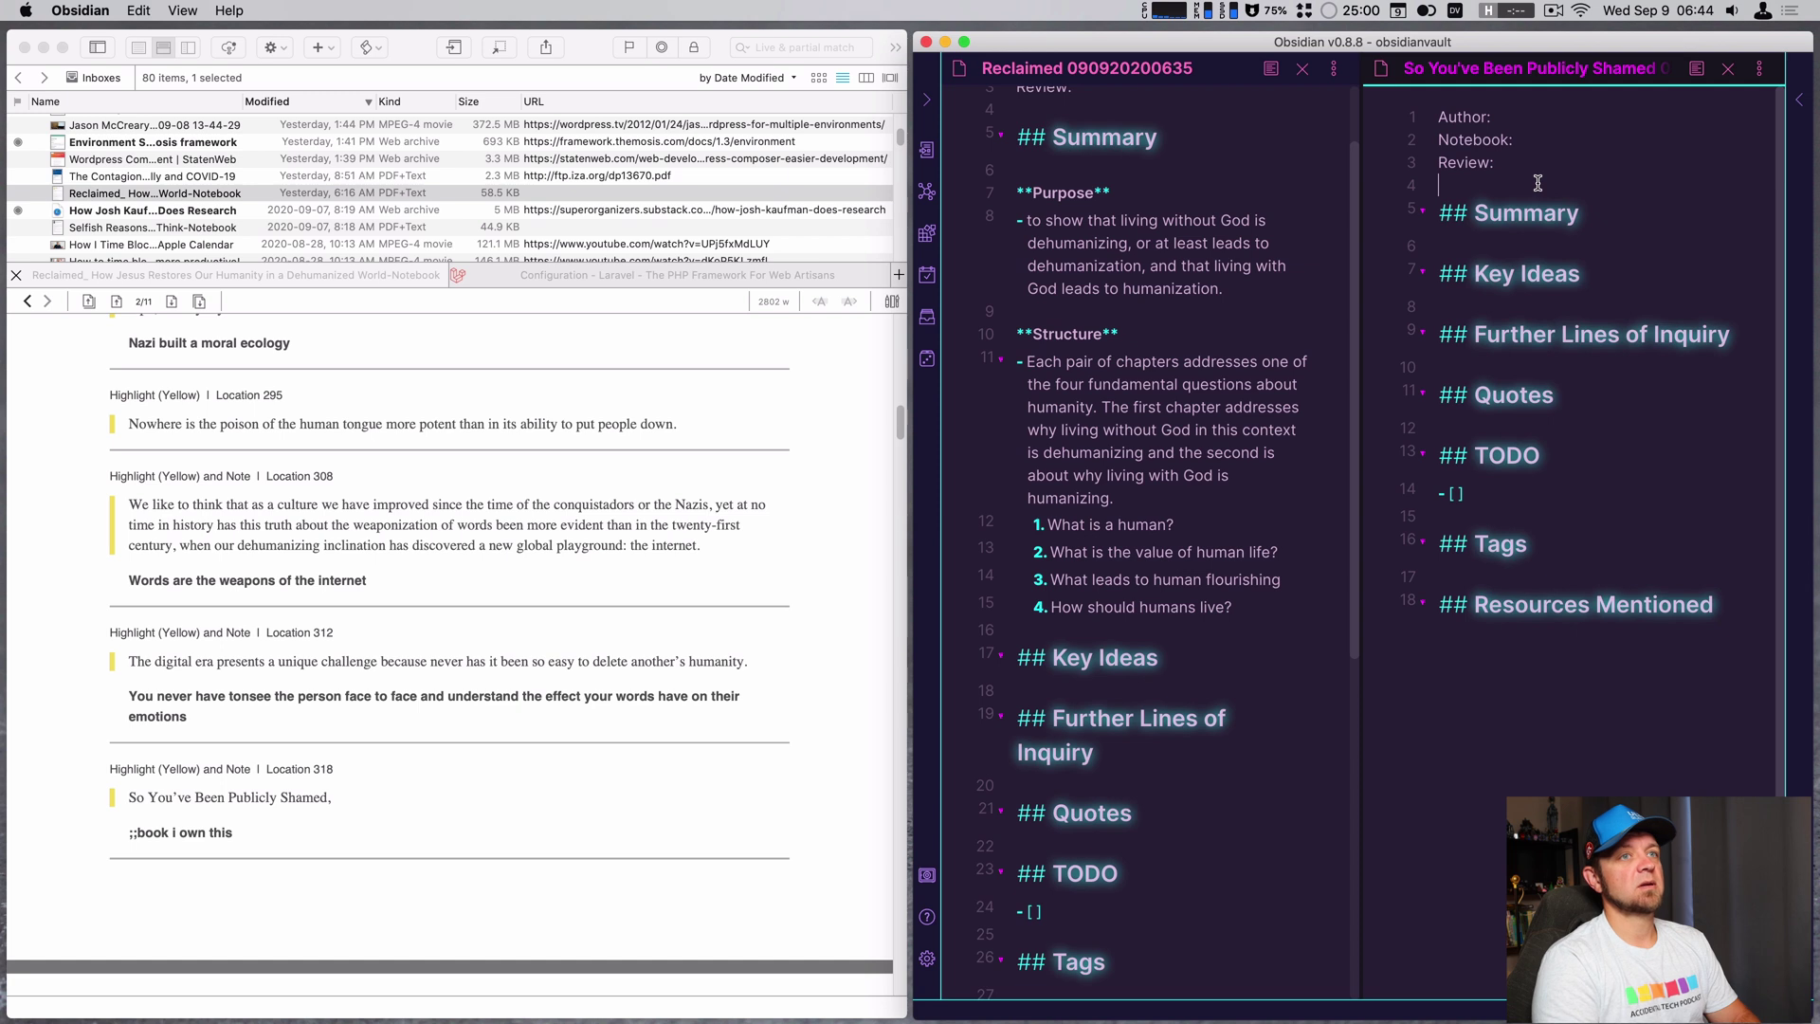
key("Return")
key("Return")
key("Up")
type("**")
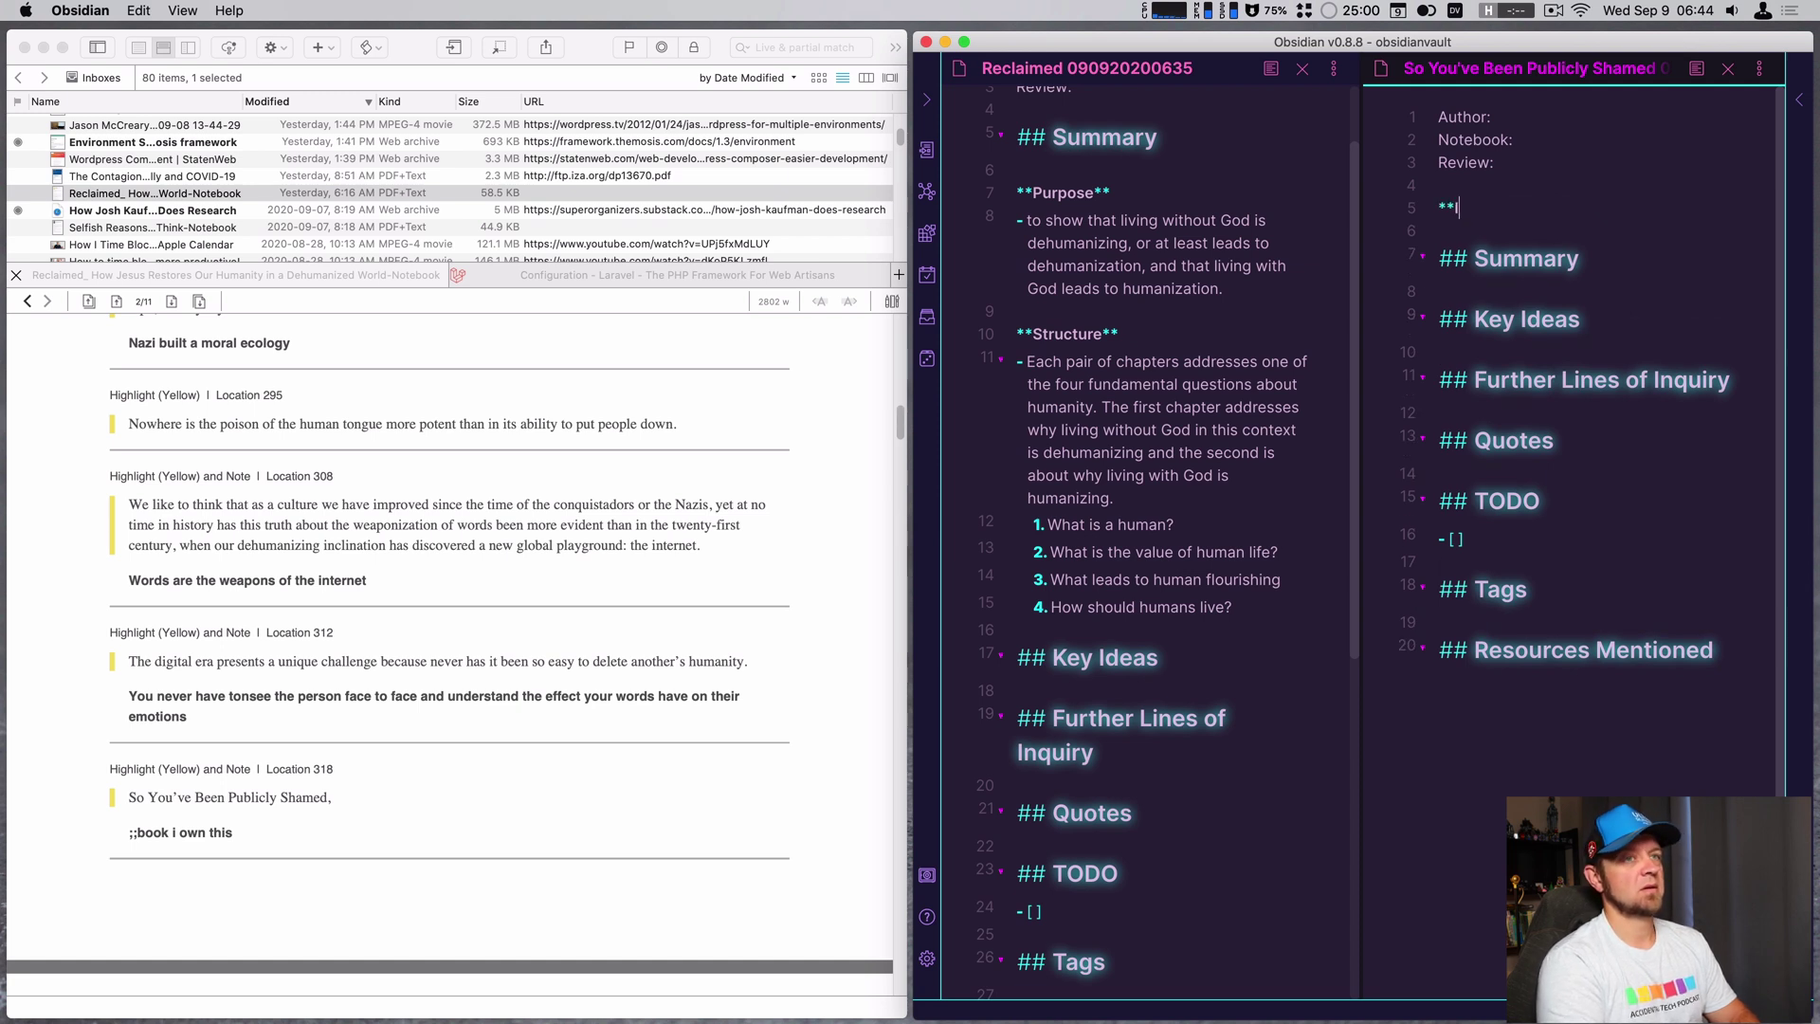
type("I OWN THIS**")
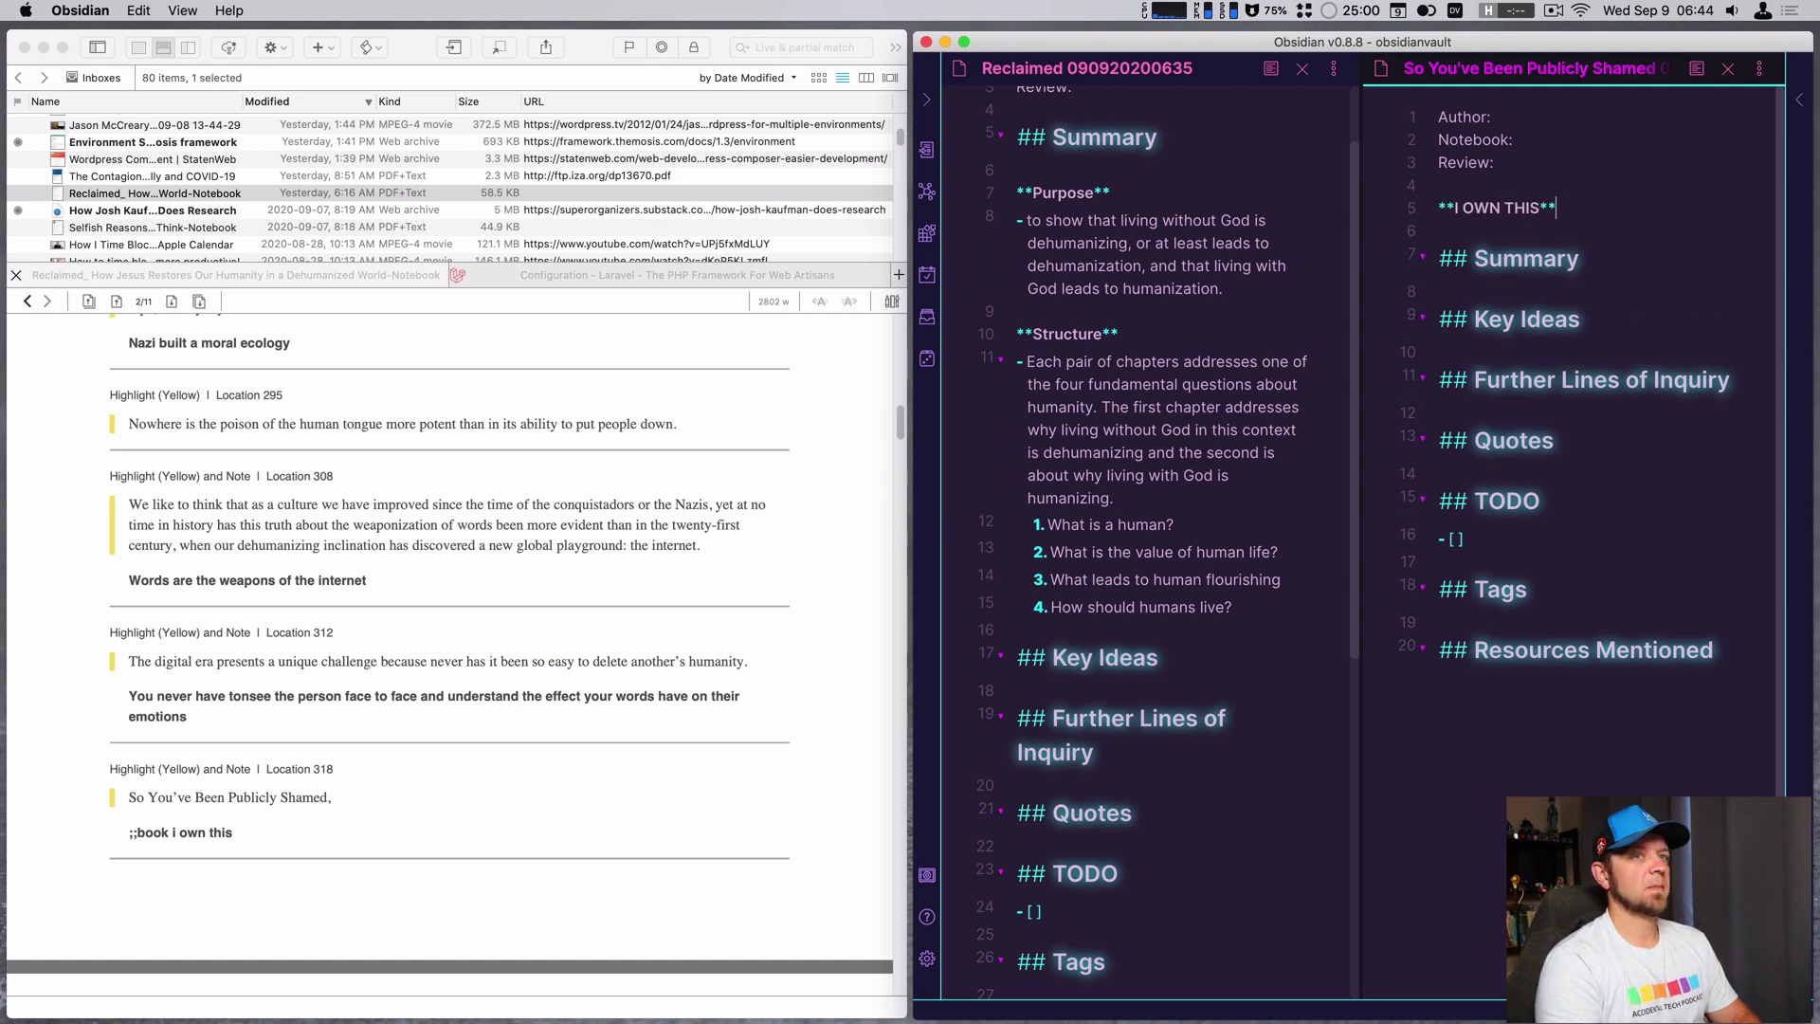
left_click(1727, 72)
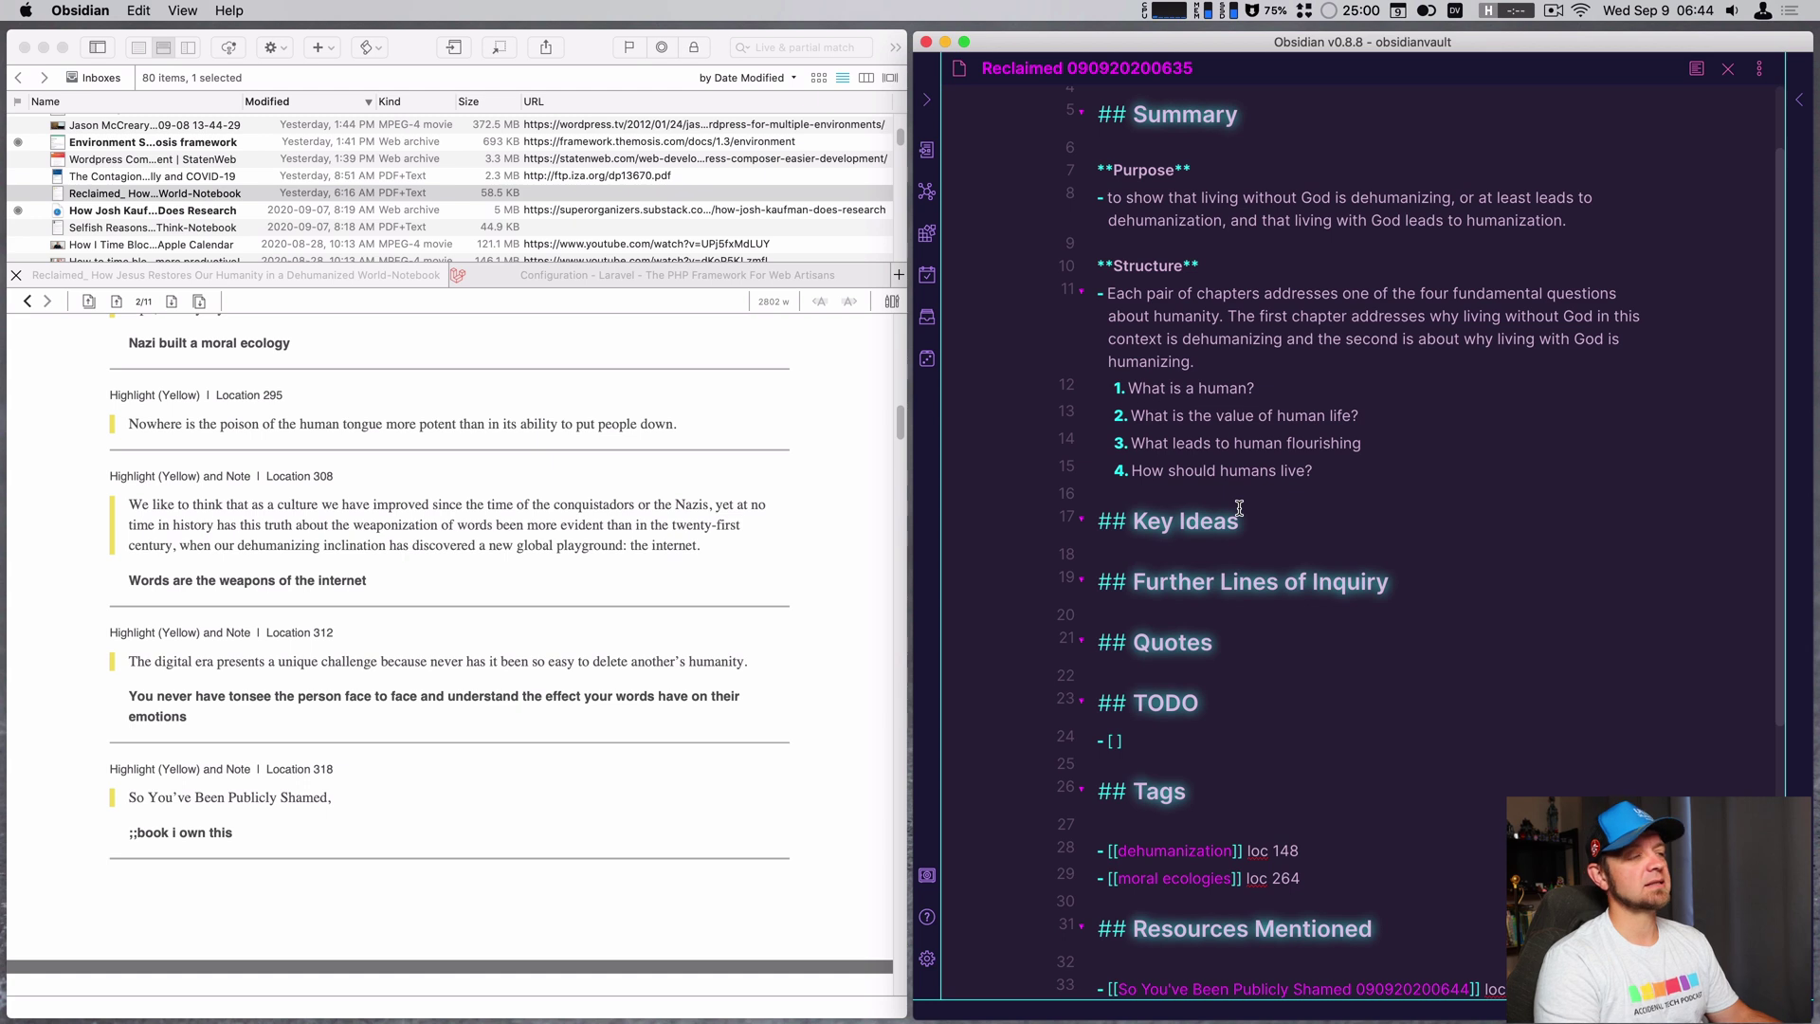
- Scroll the Kindle highlights from page 2 to page 4, reaching the Location 603 NOMA note
scroll(444, 750, "down", 5)
scroll(445, 743, "down", 5)
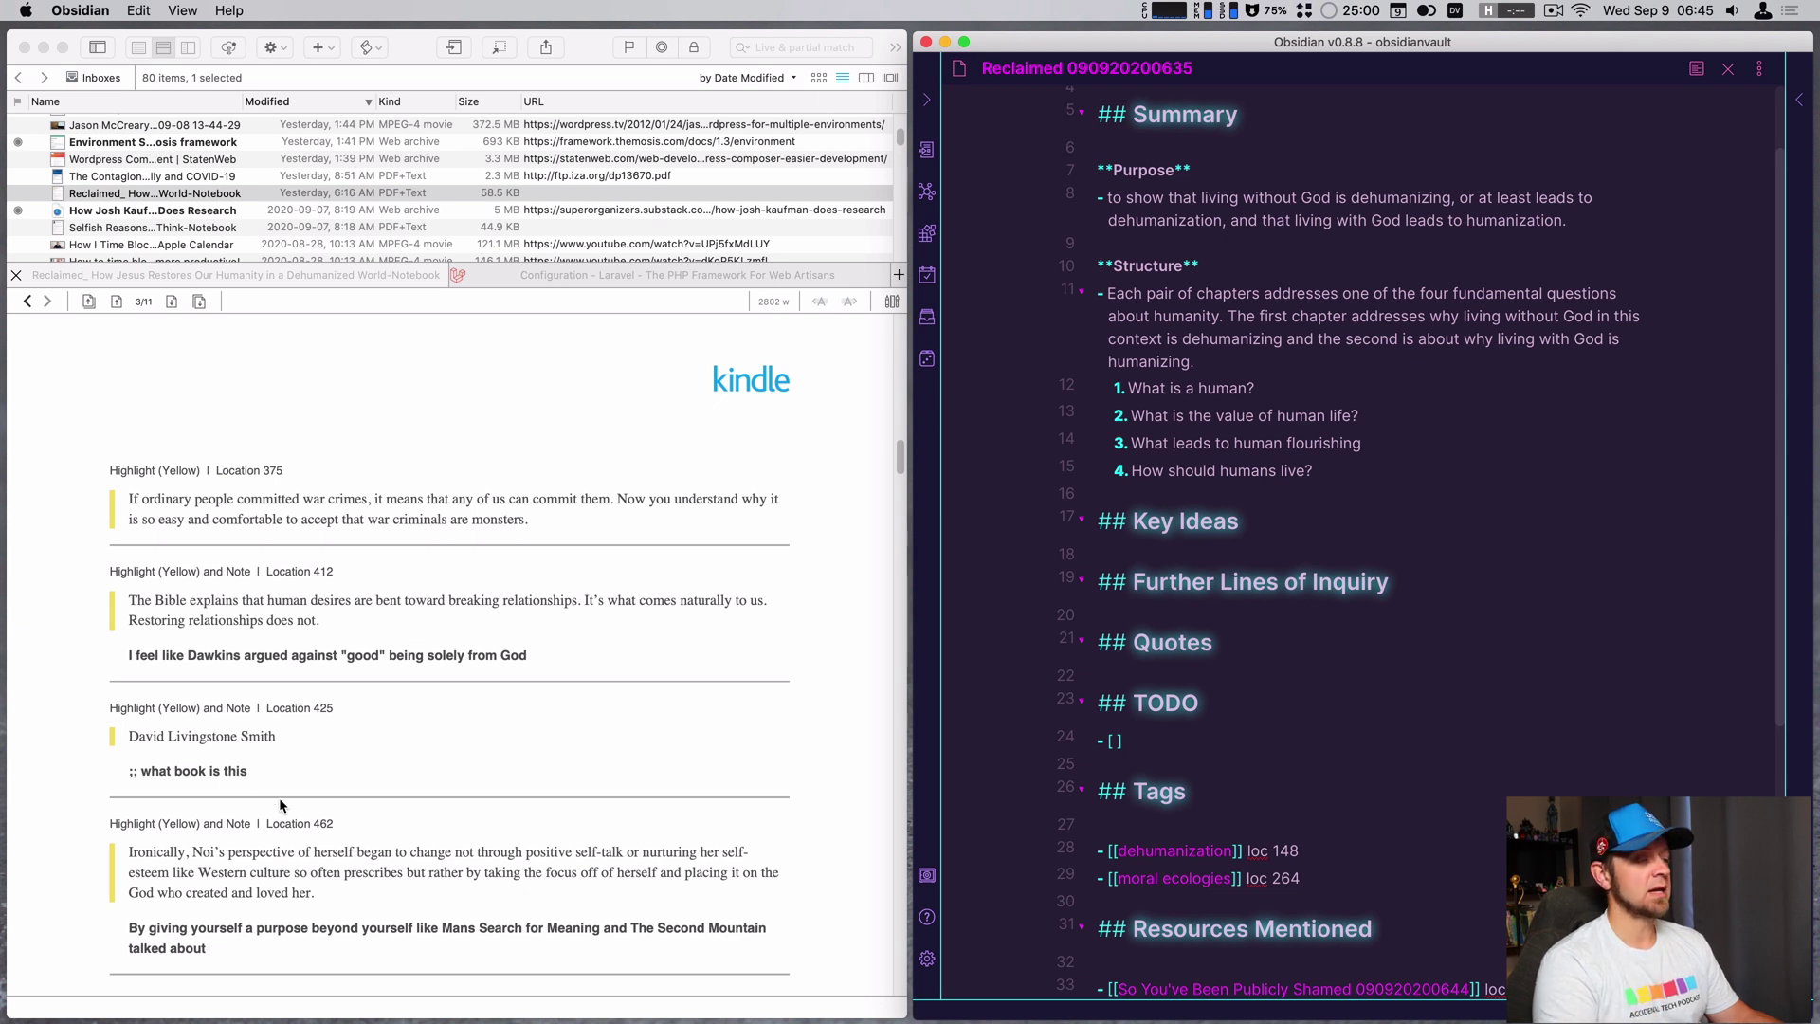
scroll(450, 821, "down", 2)
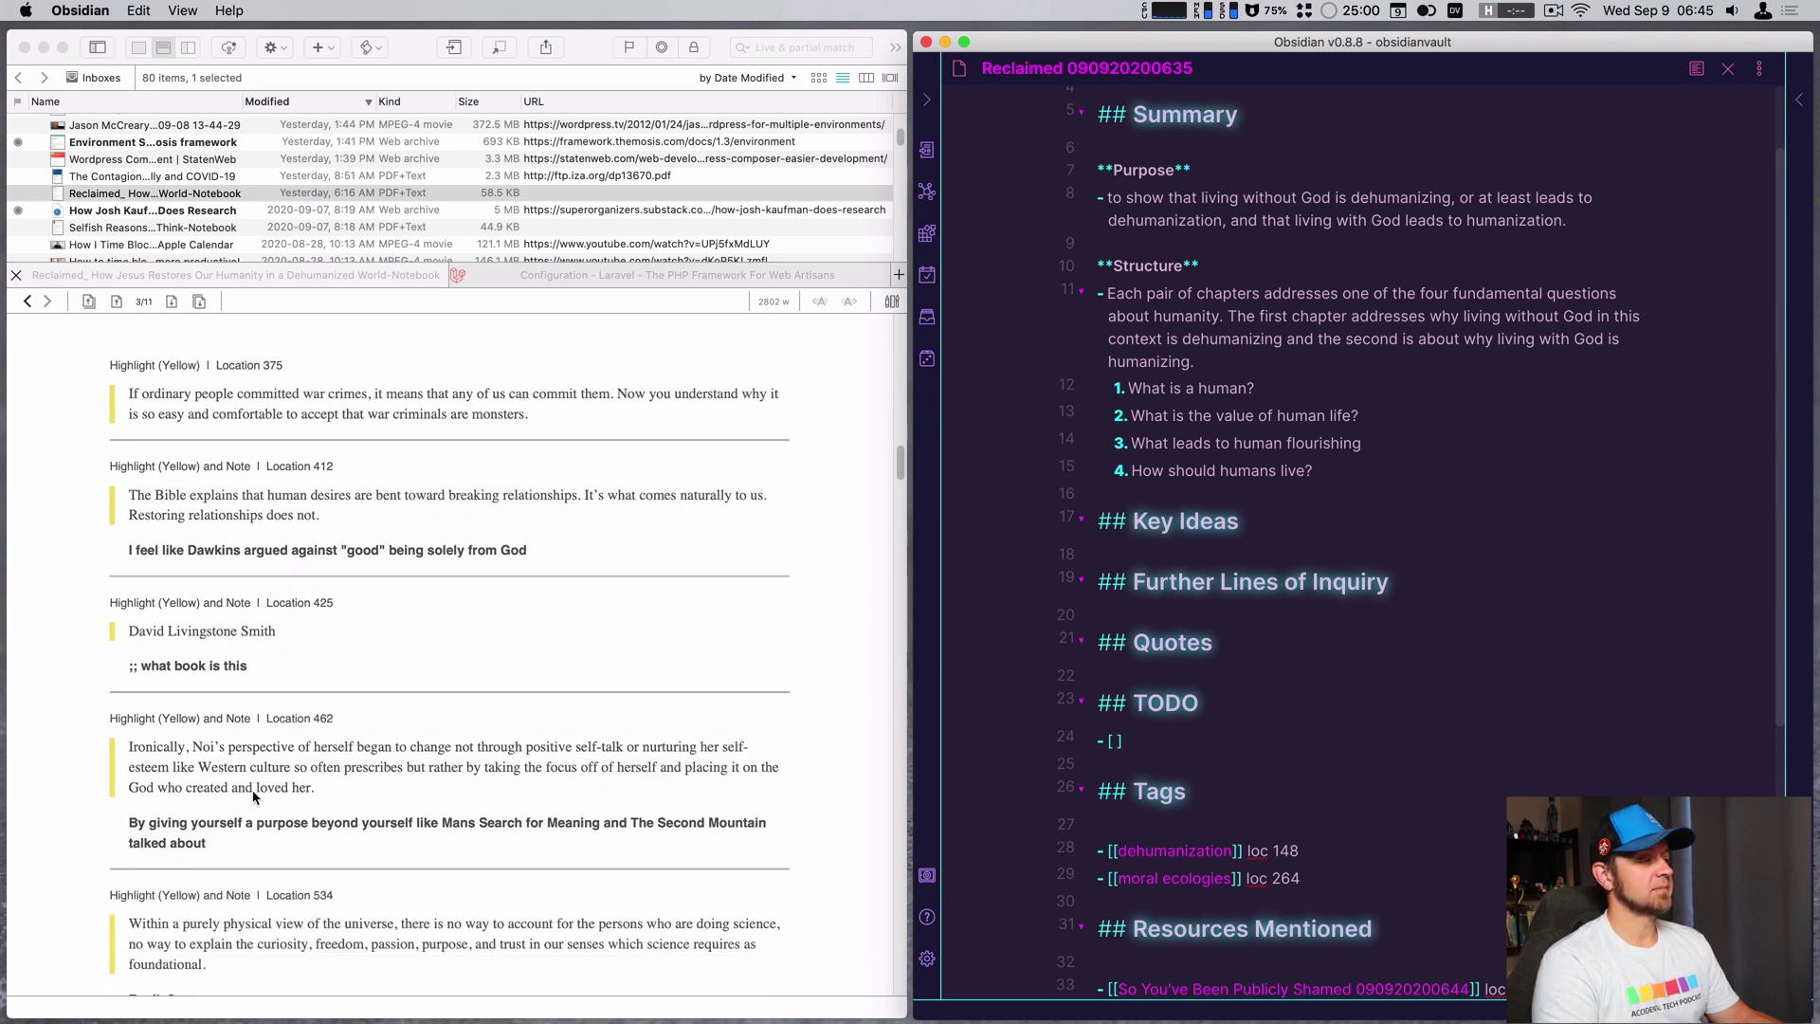
scroll(254, 796, "down", 2)
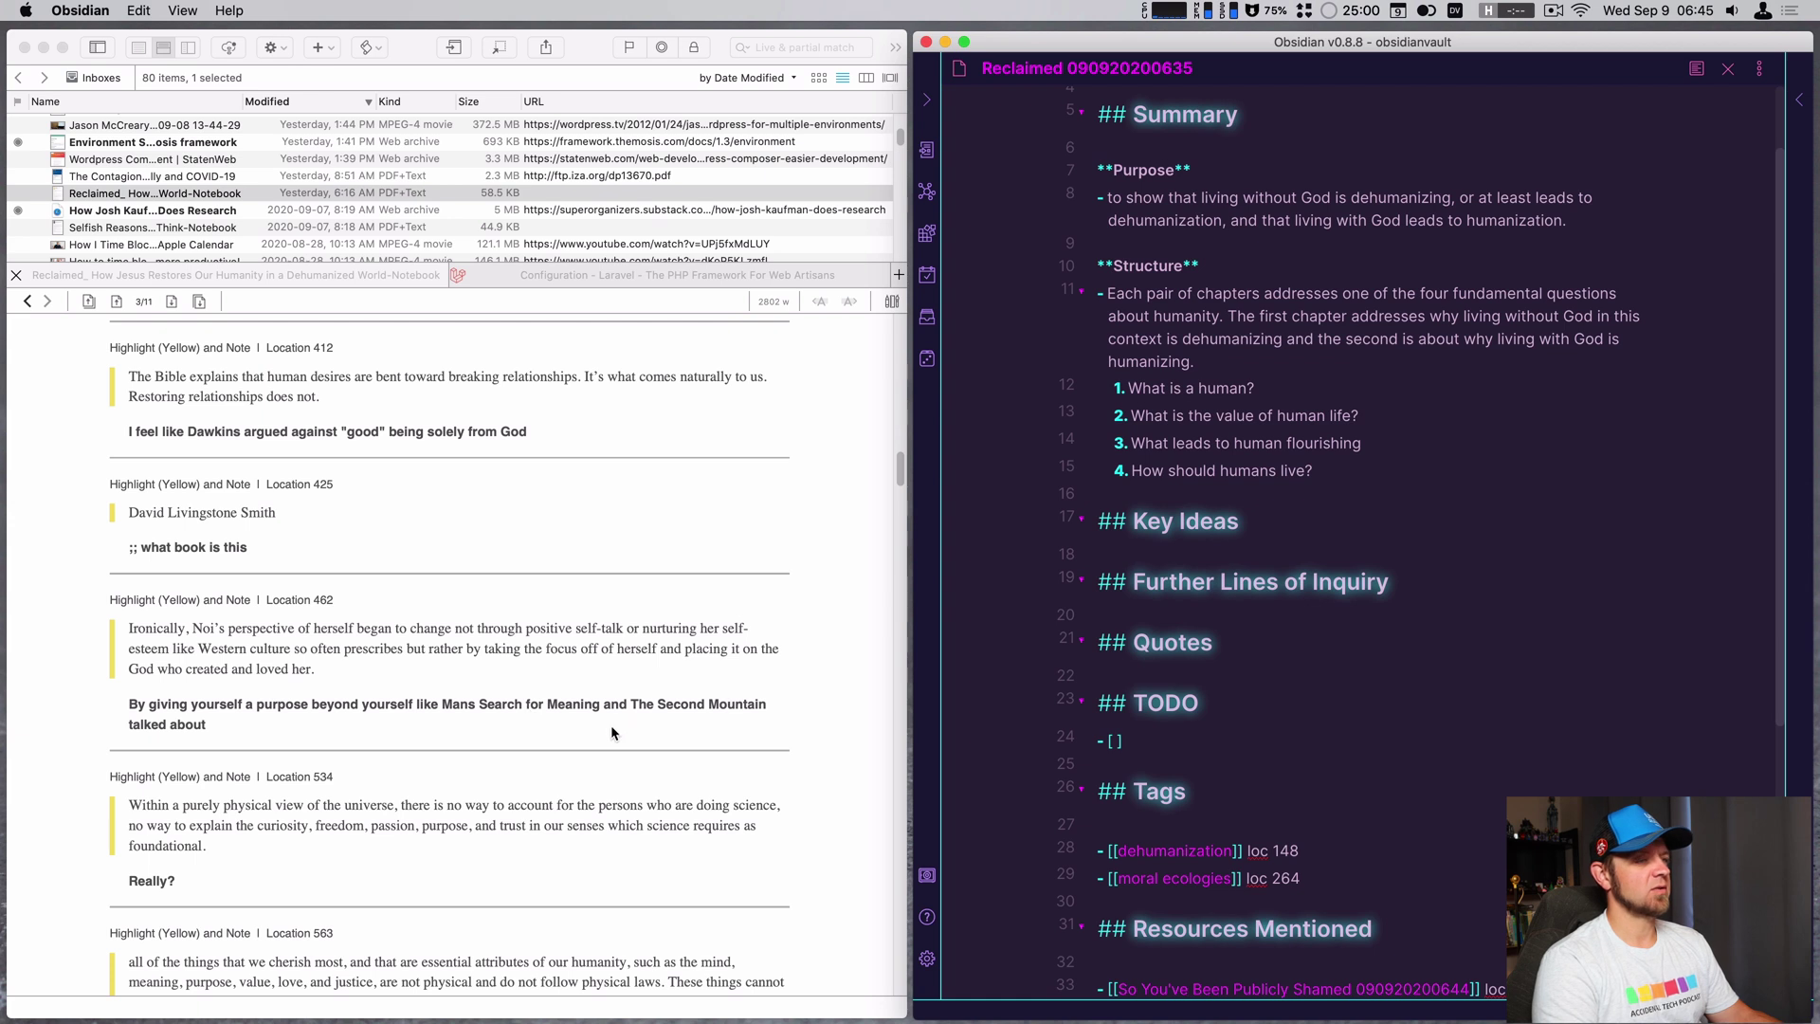
scroll(353, 801, "down", 2)
scroll(352, 801, "down", 10)
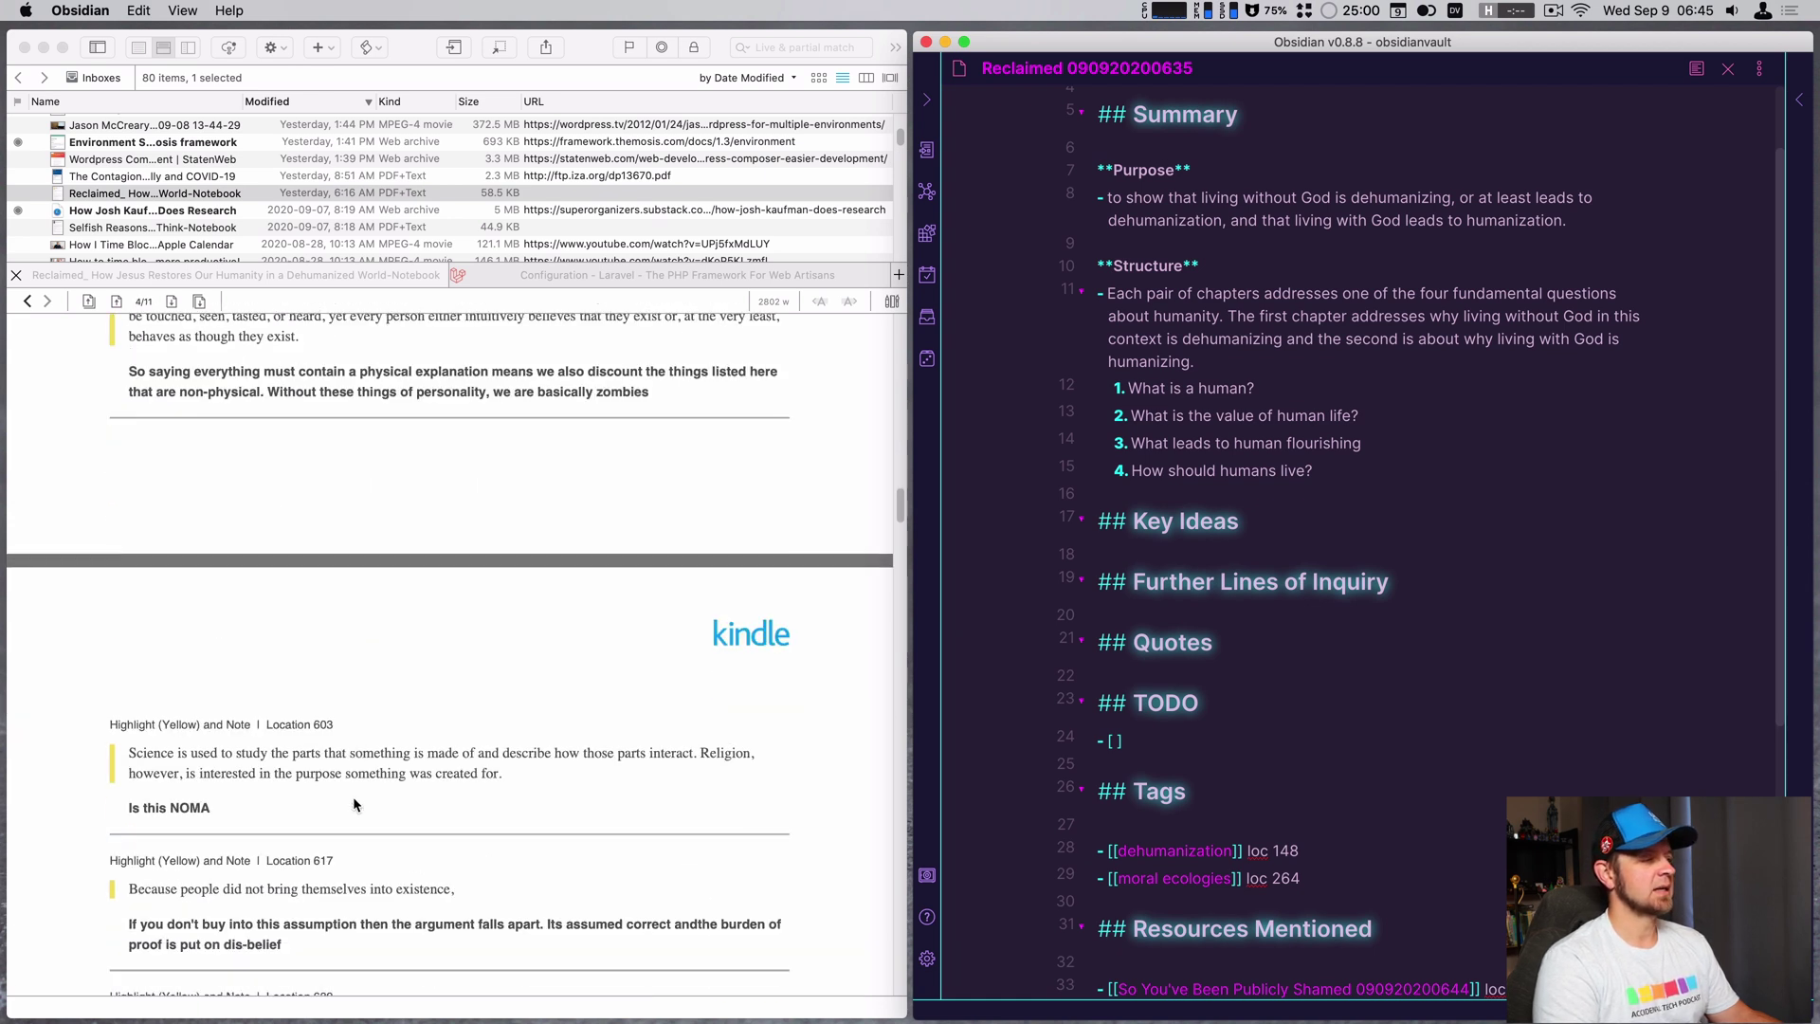
scroll(353, 804, "down", 3)
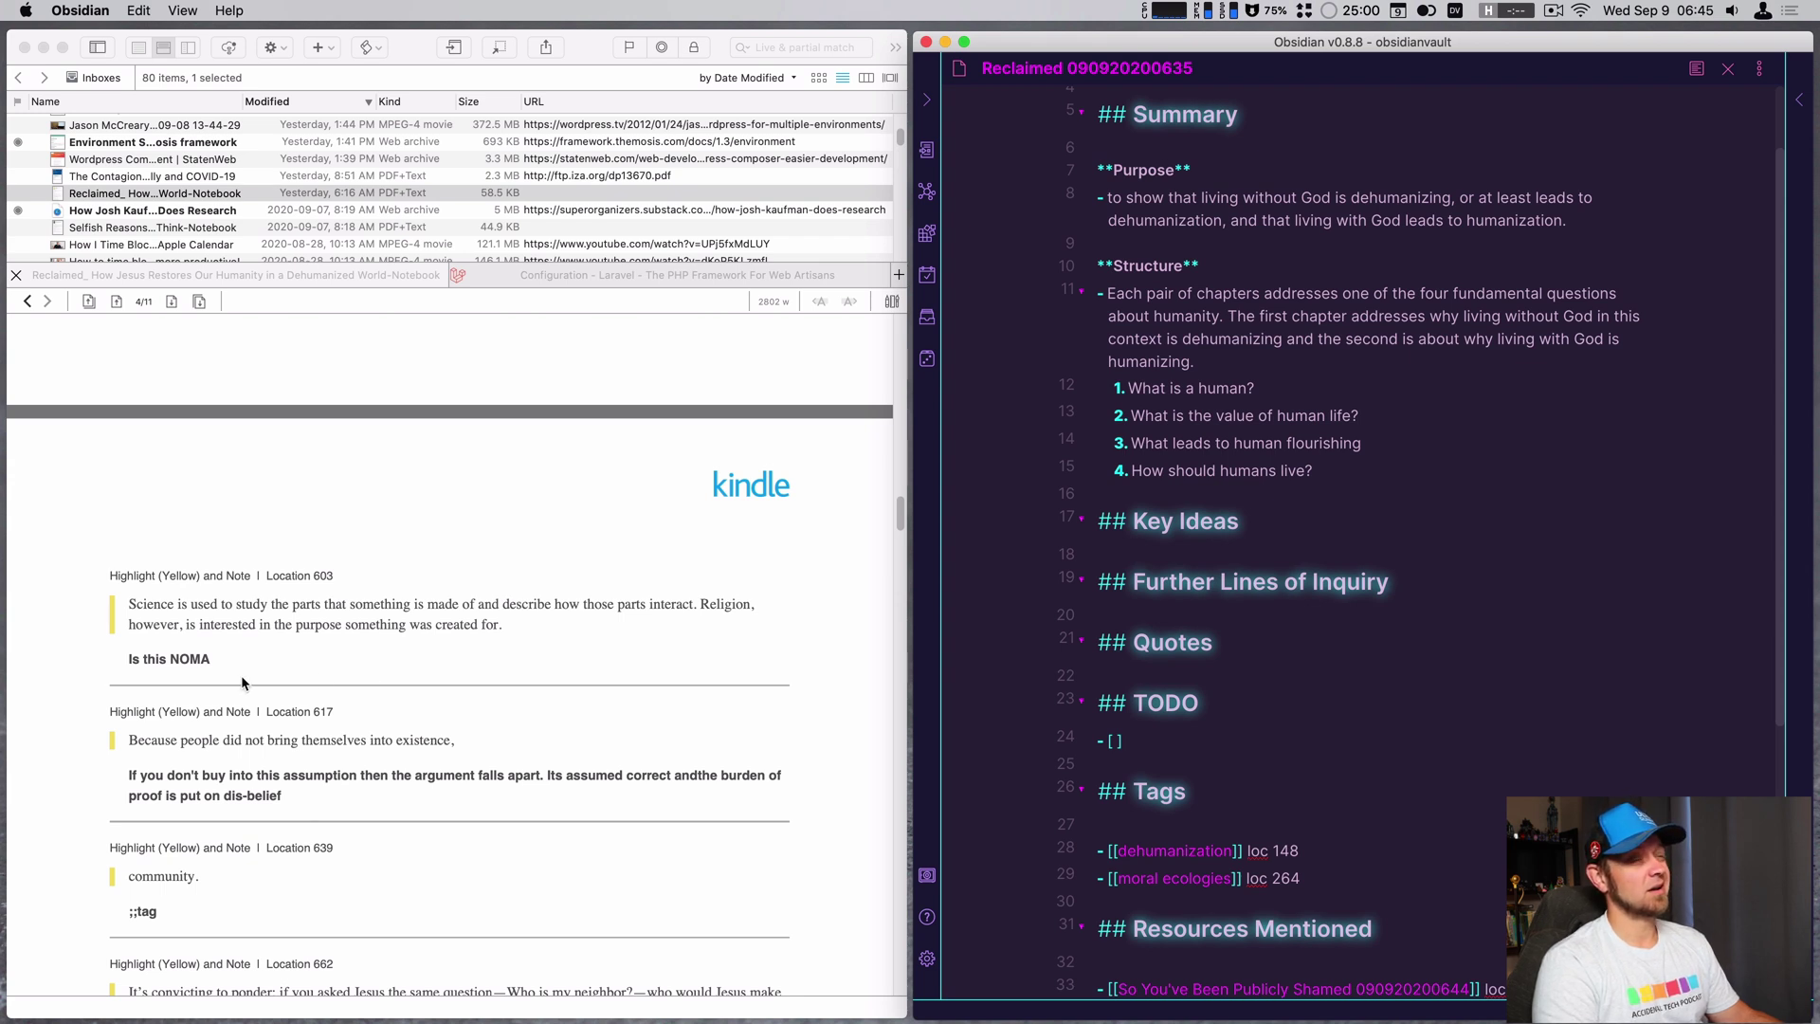
- Open the NOMA note and correct 'sot' to 'sort' in its definition
left_click(1664, 630)
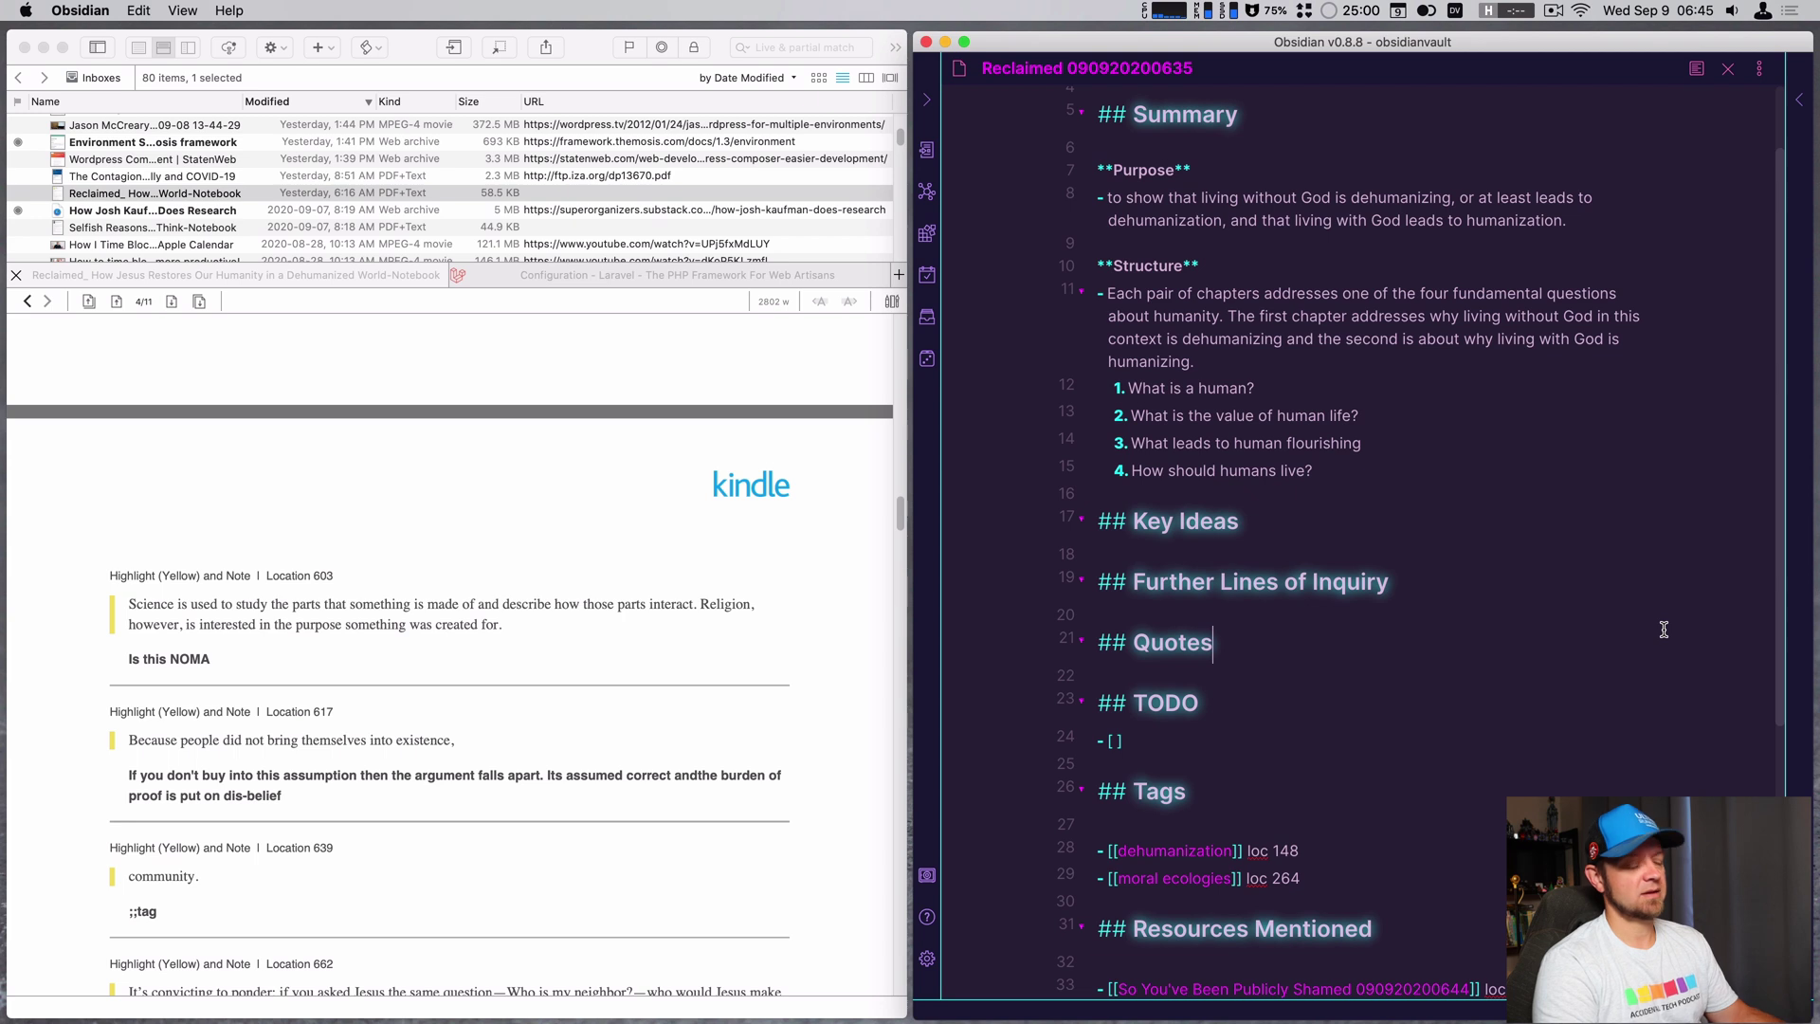
key("super+o")
type("no")
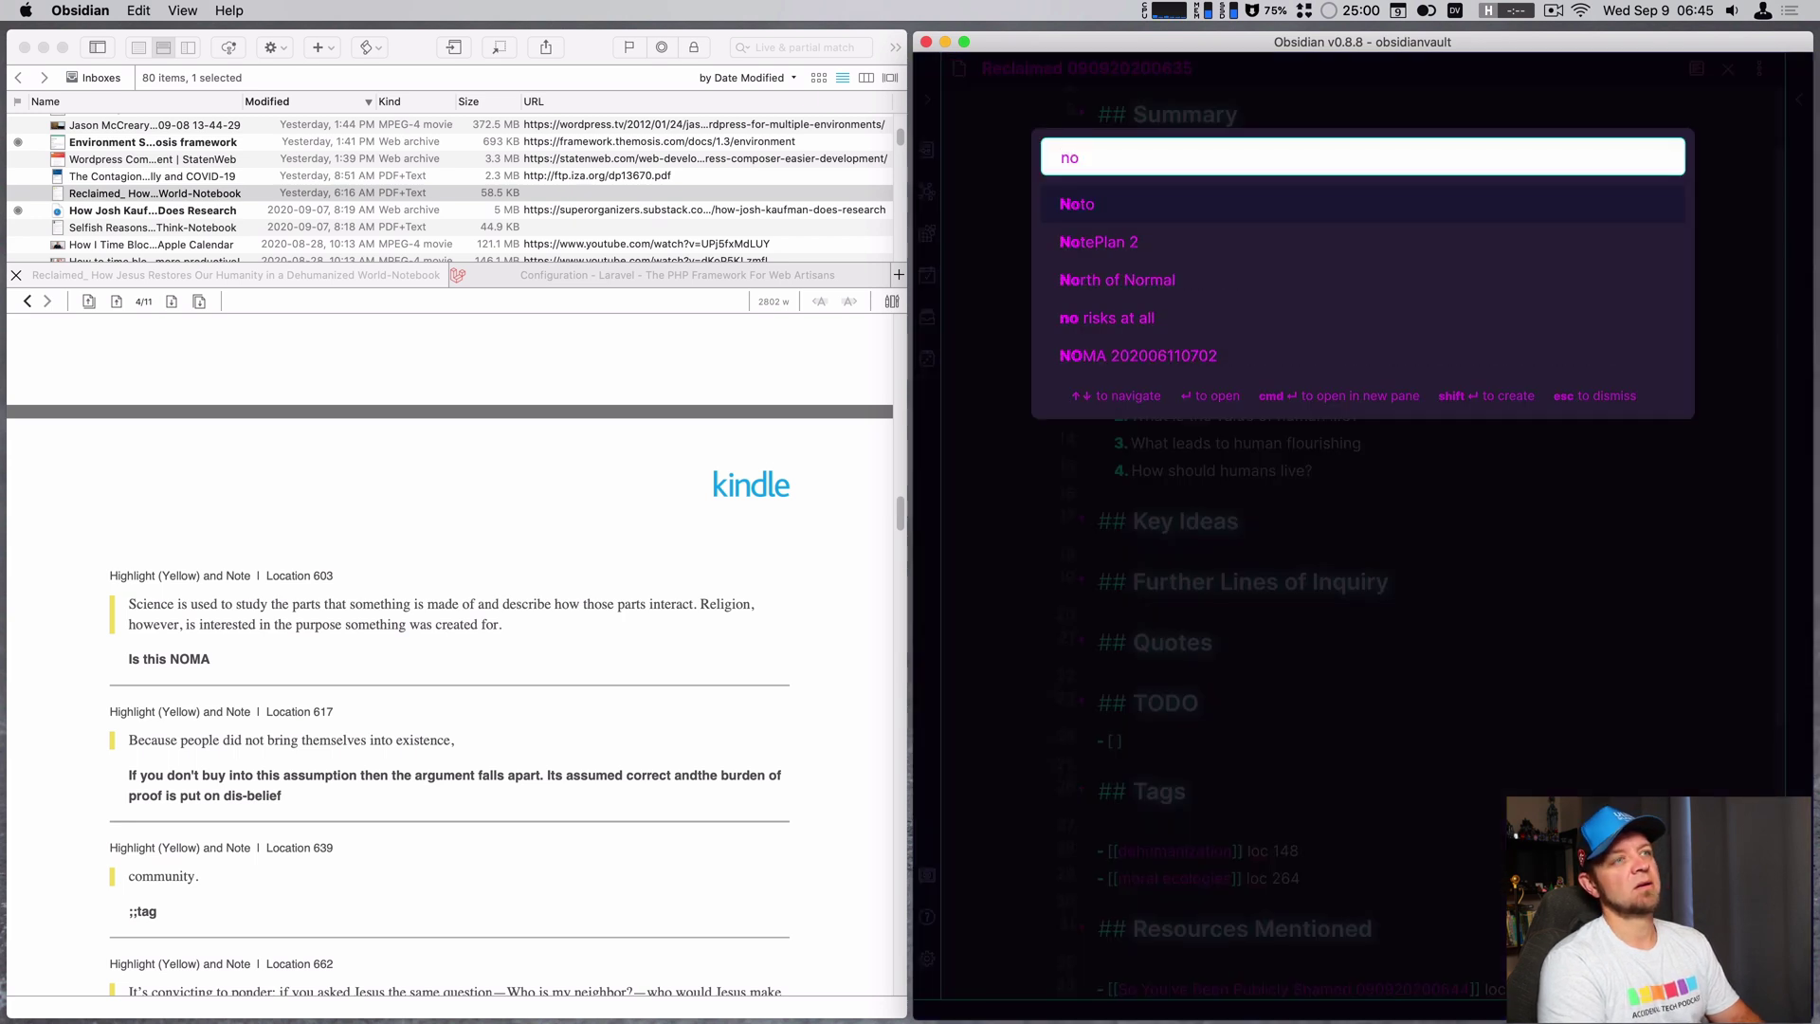
type("ma")
key("Return")
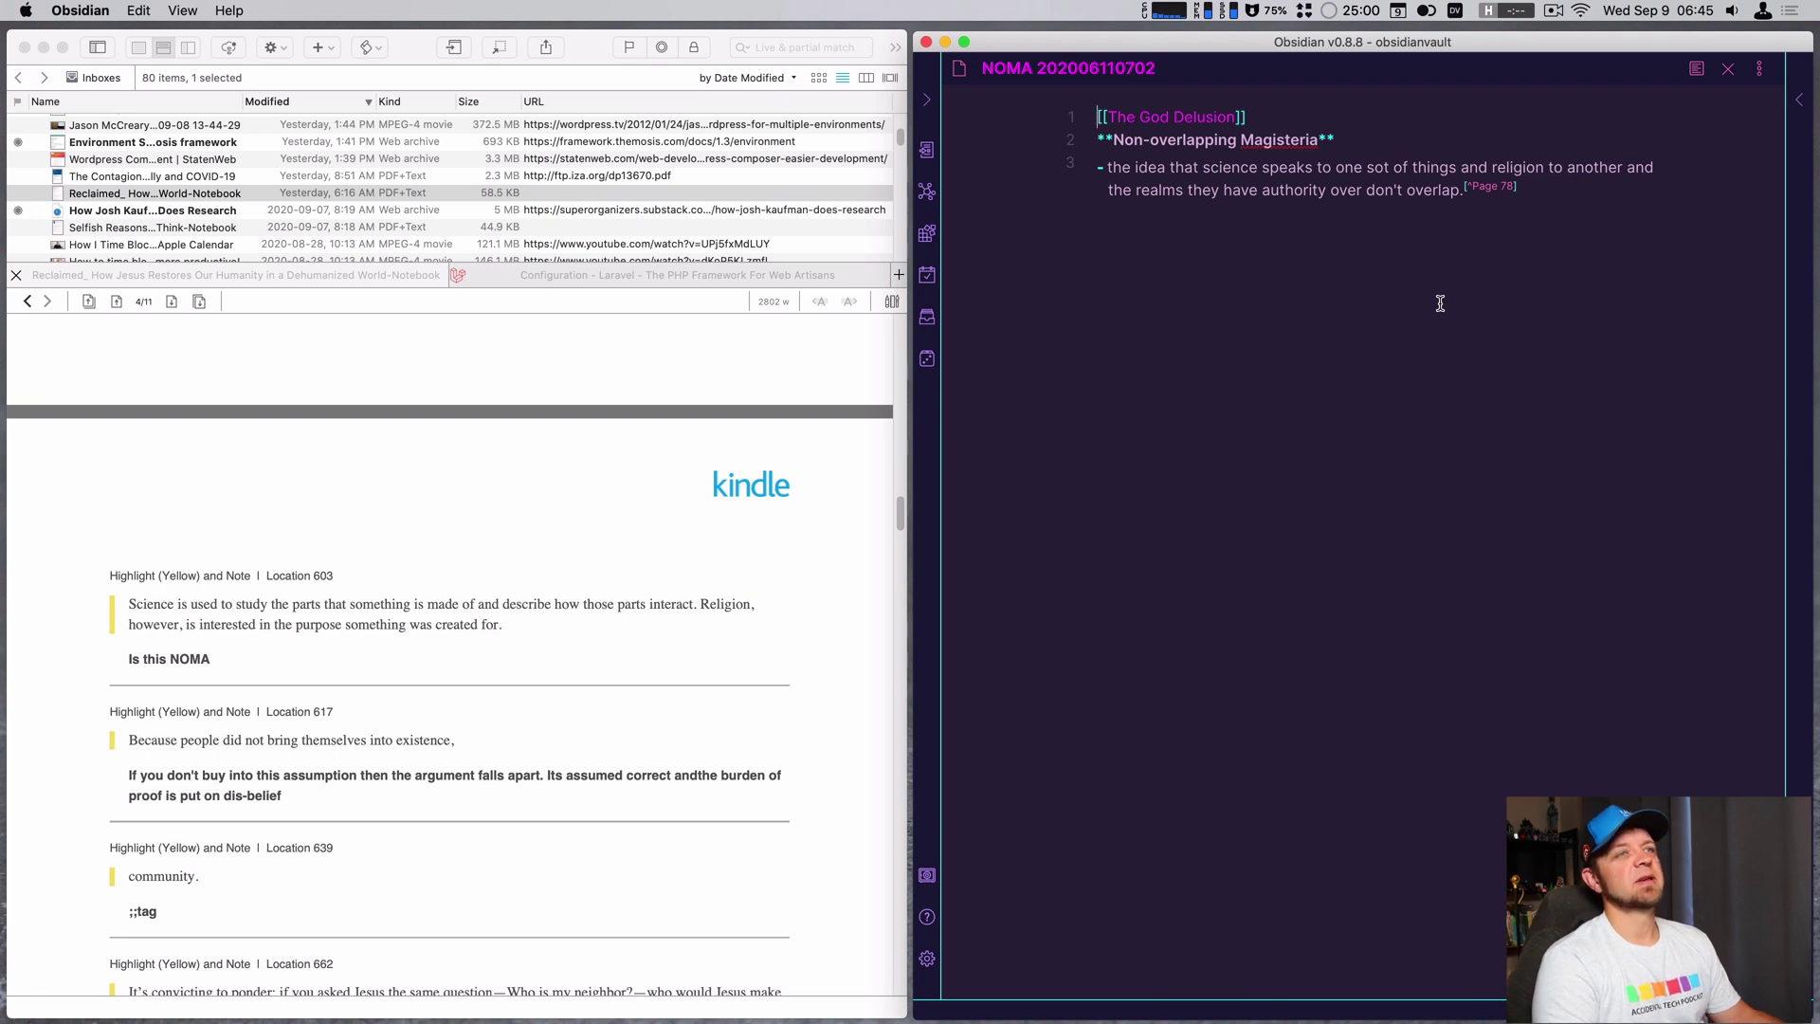
left_click(1385, 168)
type("t")
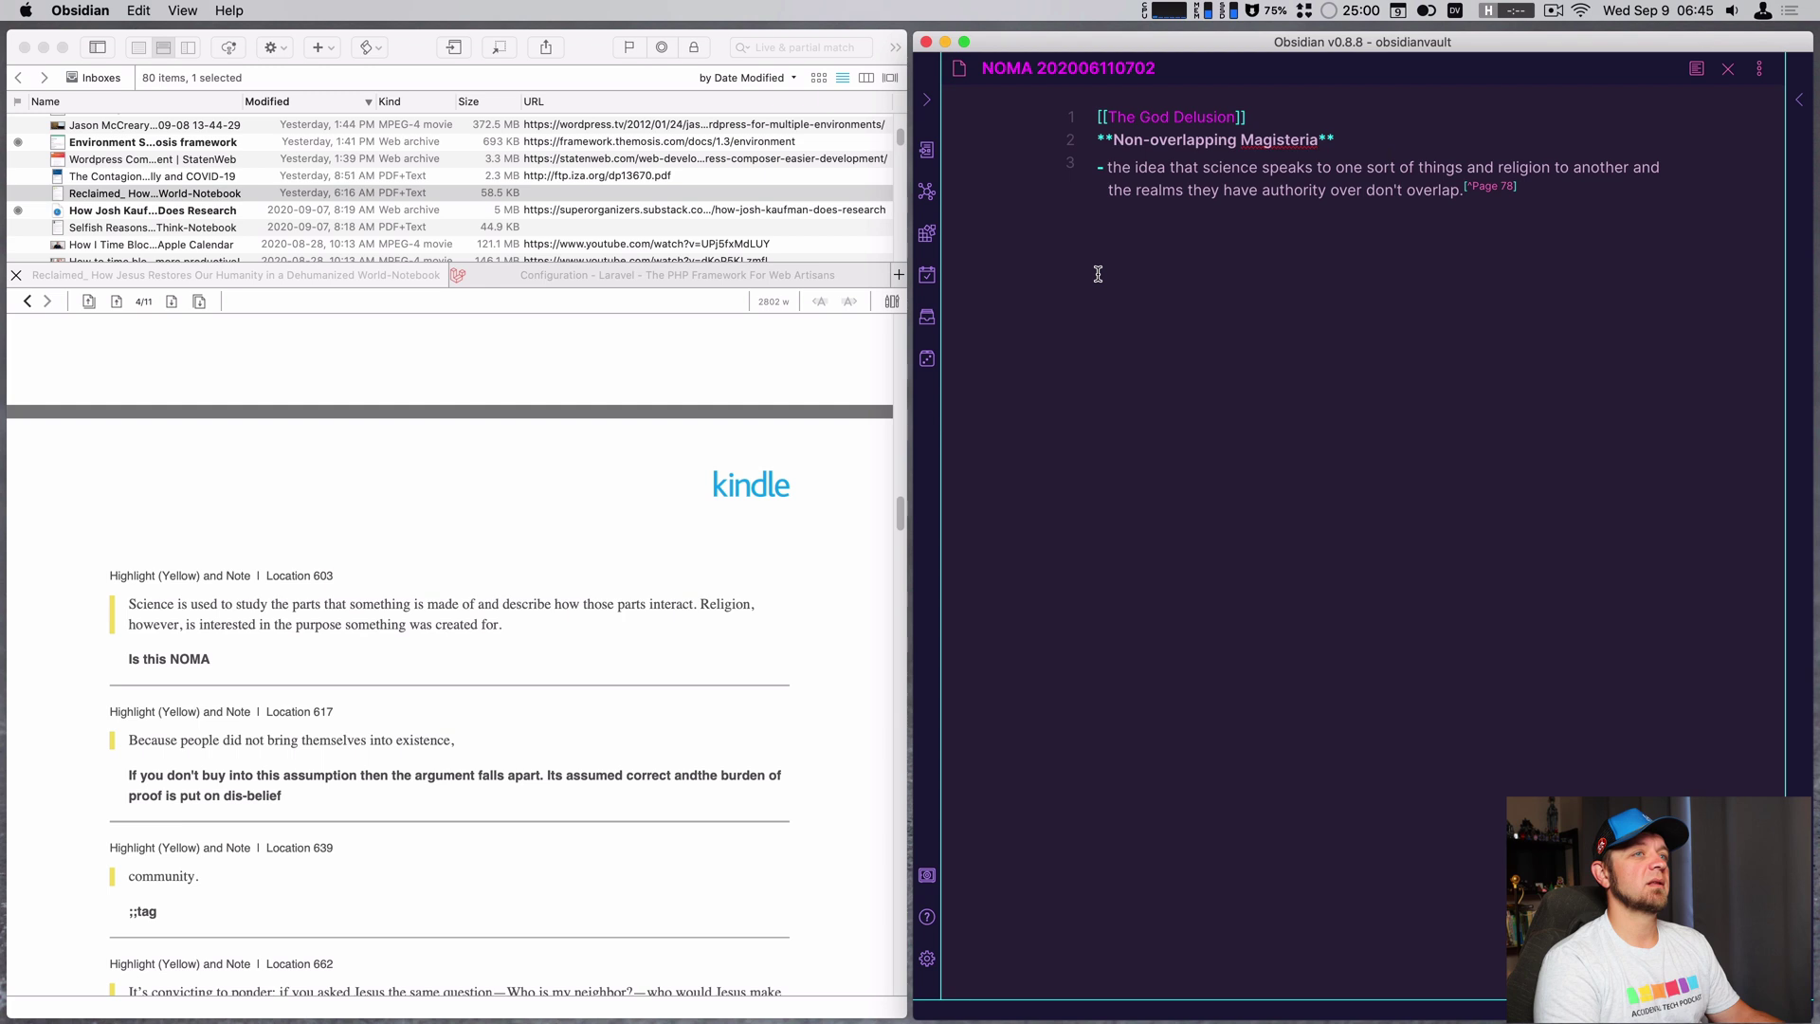
key("Left")
left_click(1336, 429)
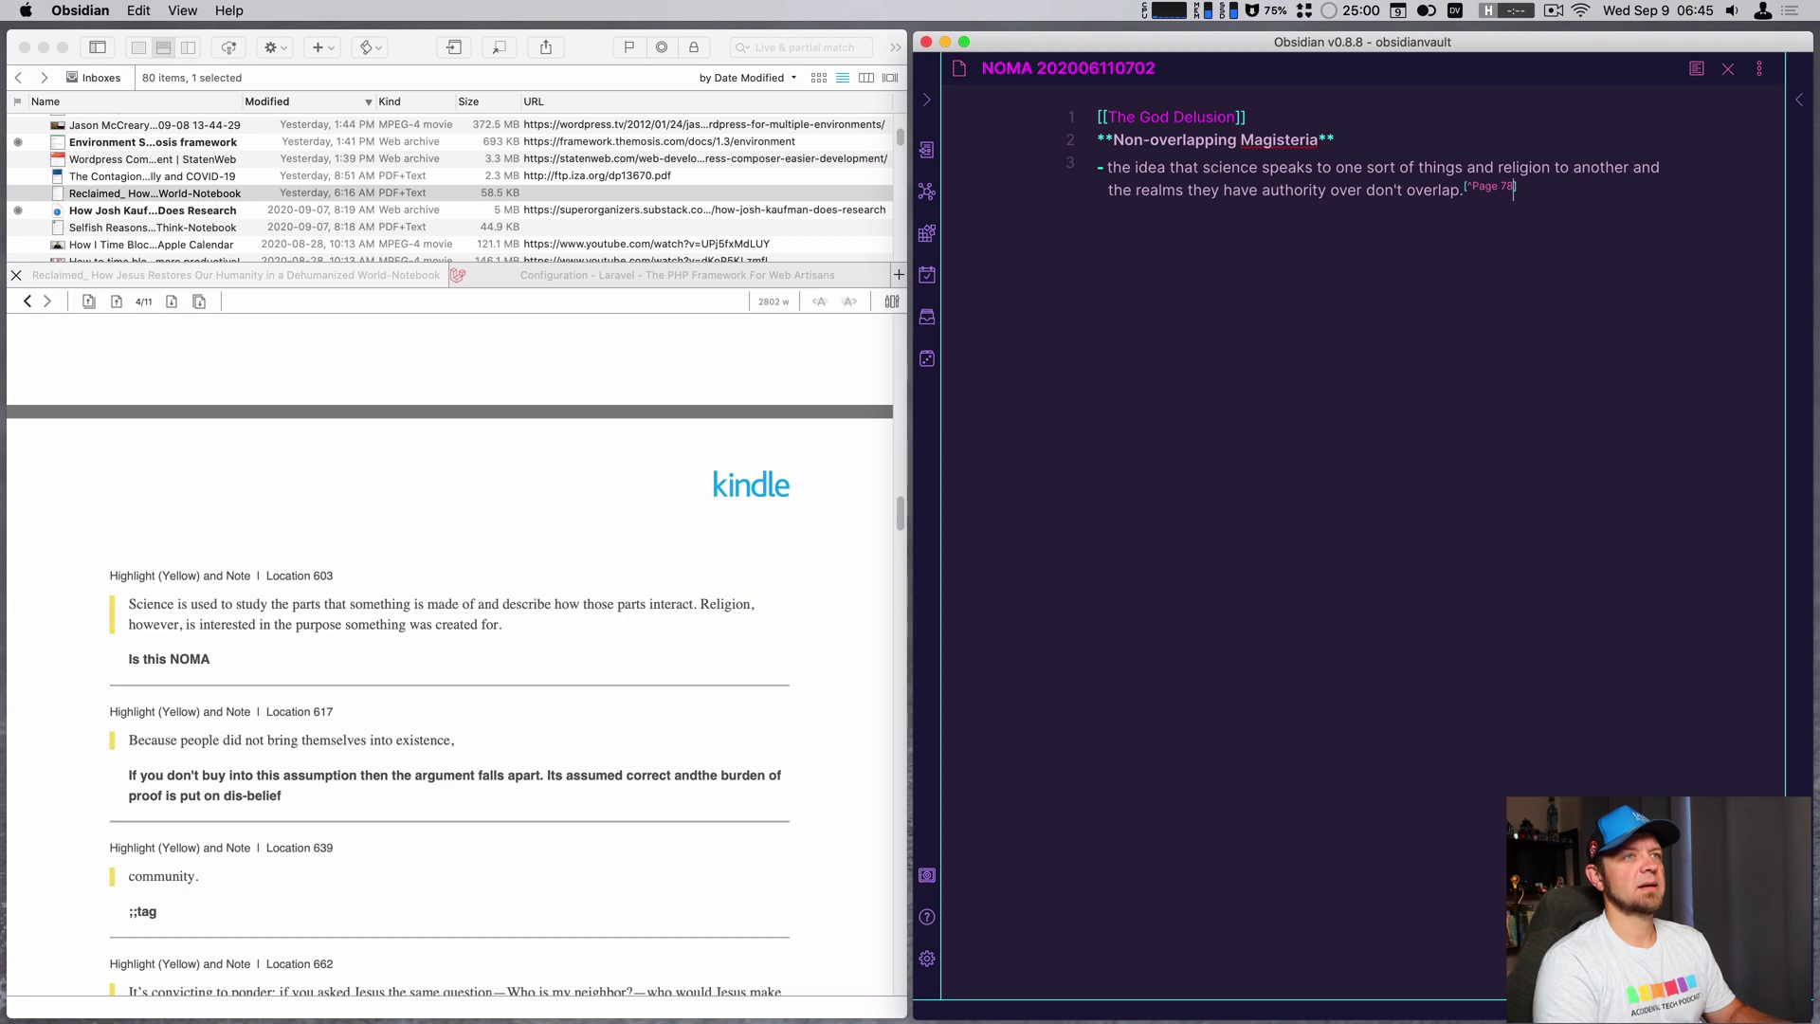
key("super+o")
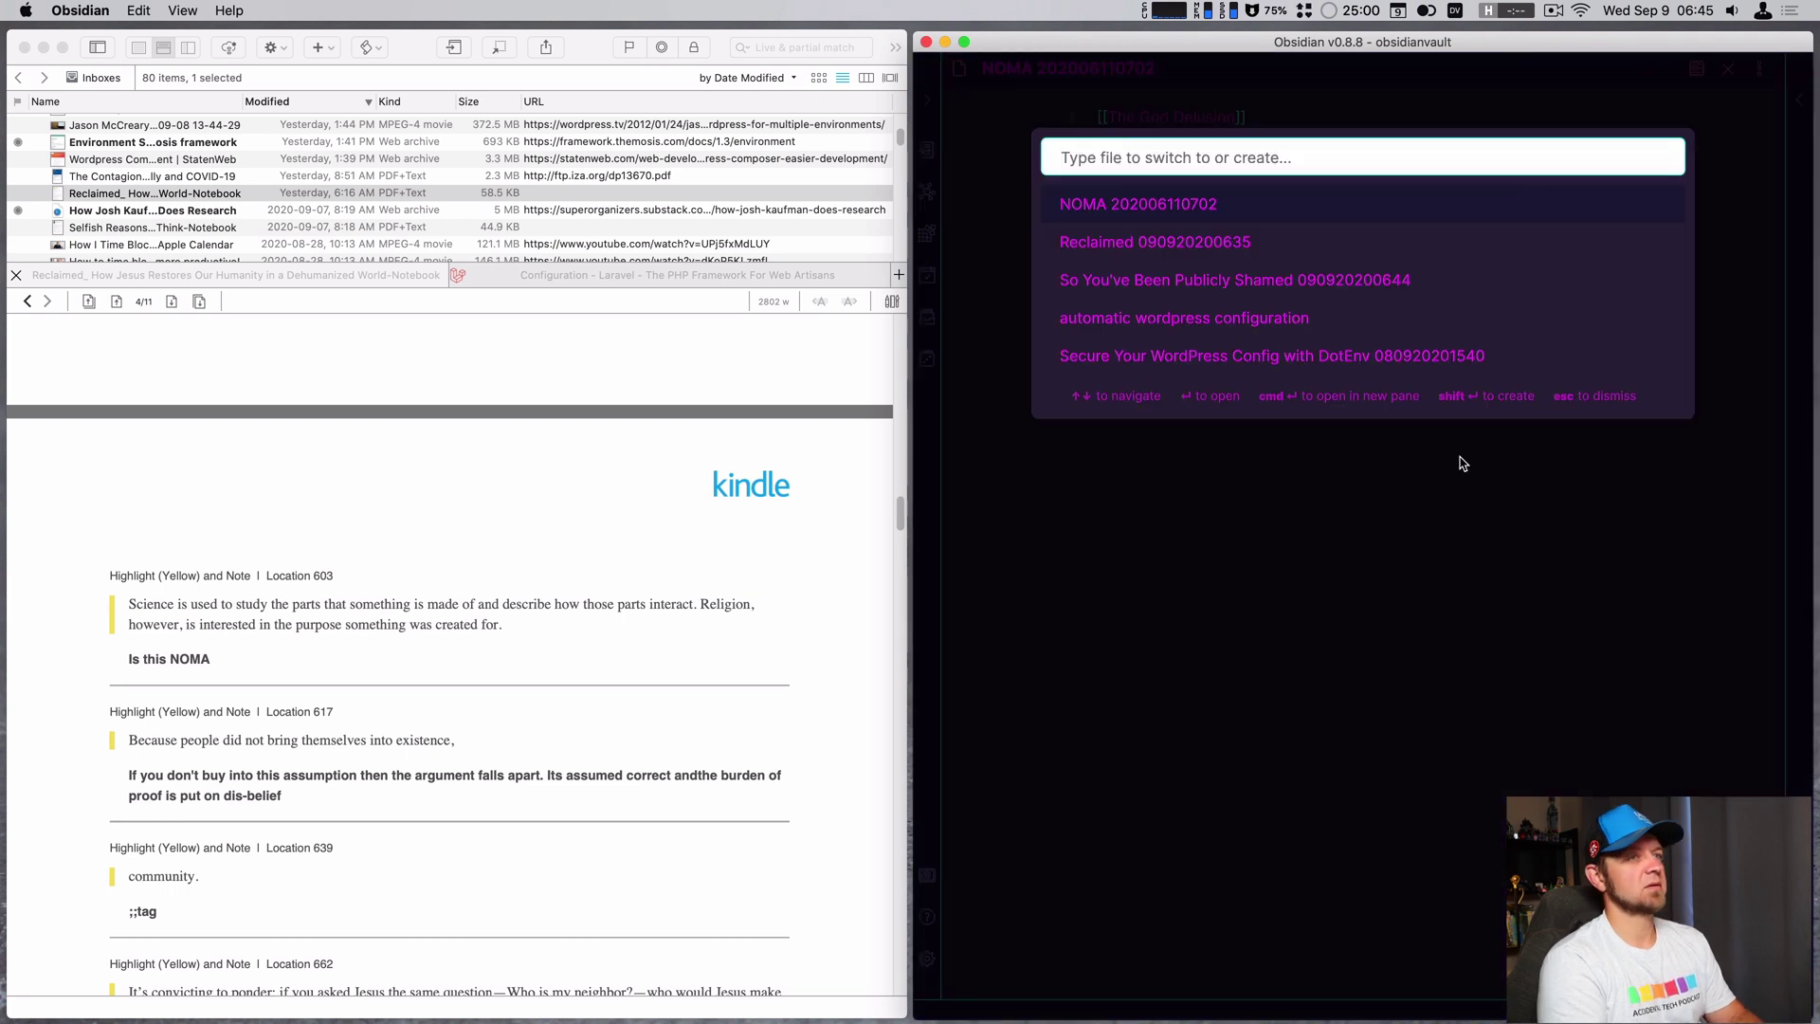
key("Down")
key("Return")
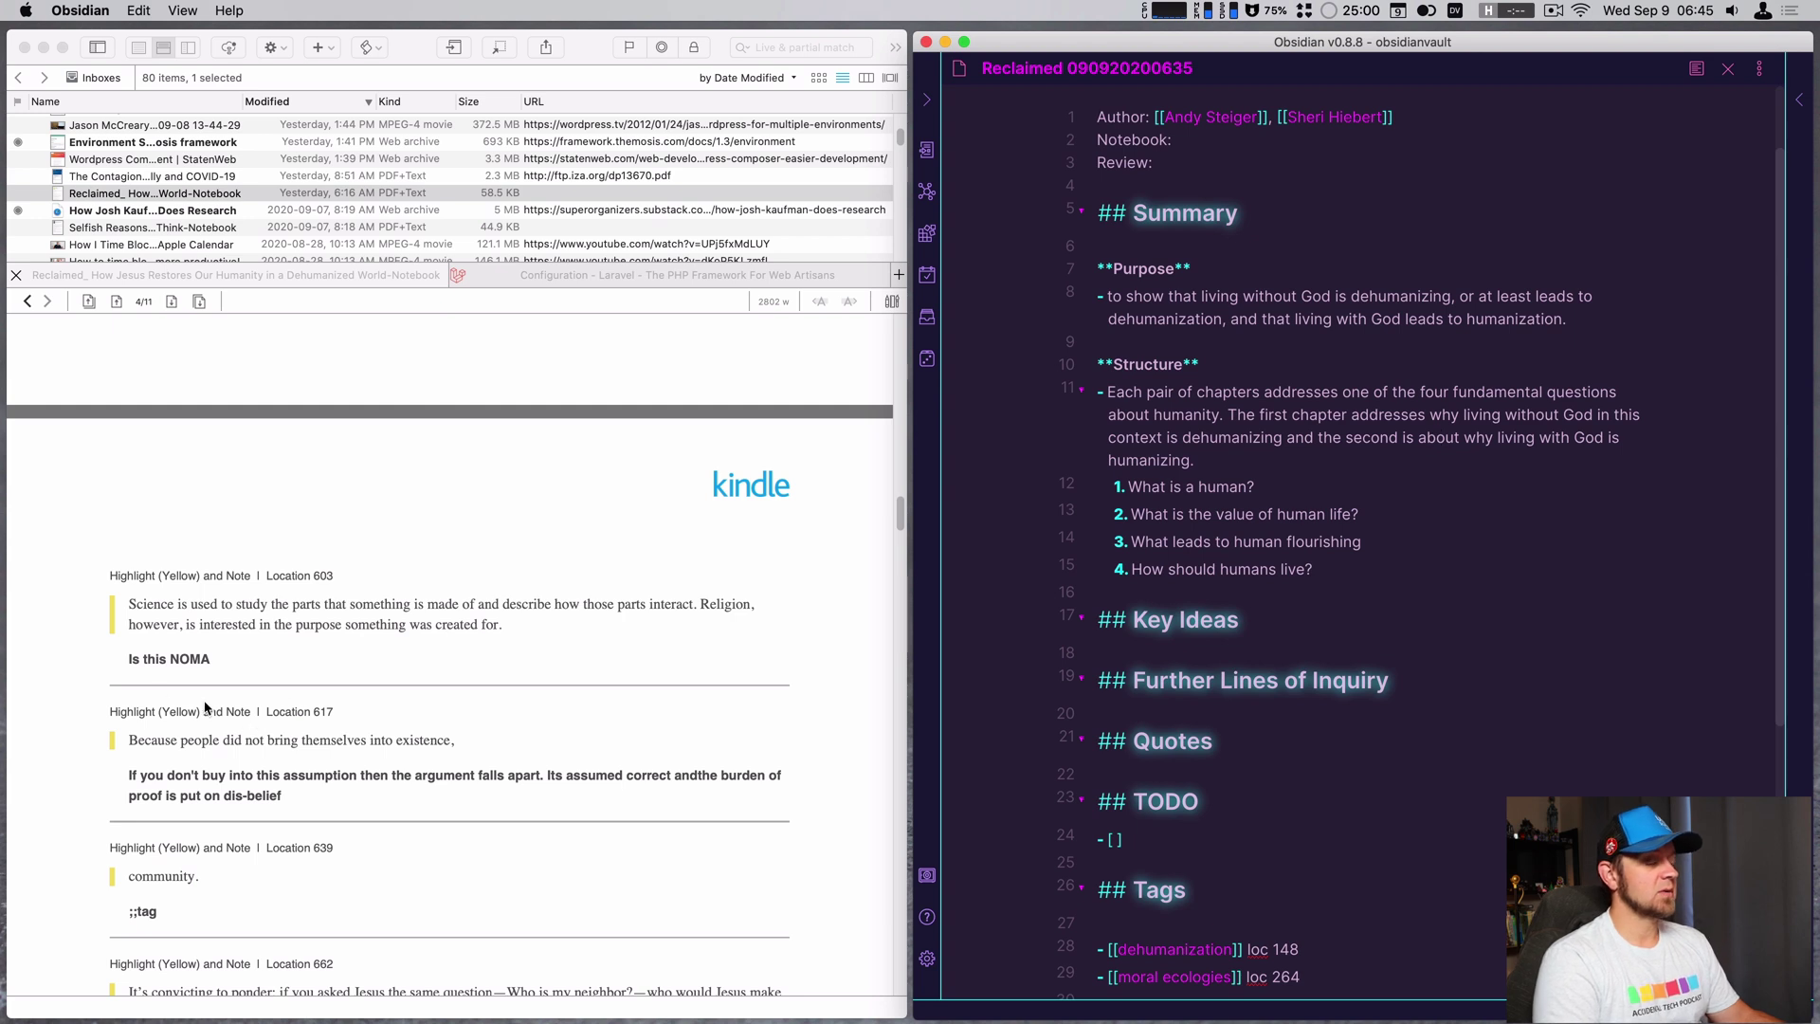
- Add a [[Community]] tag link at loc 639 below the moral ecologies line
scroll(258, 817, "down", 2)
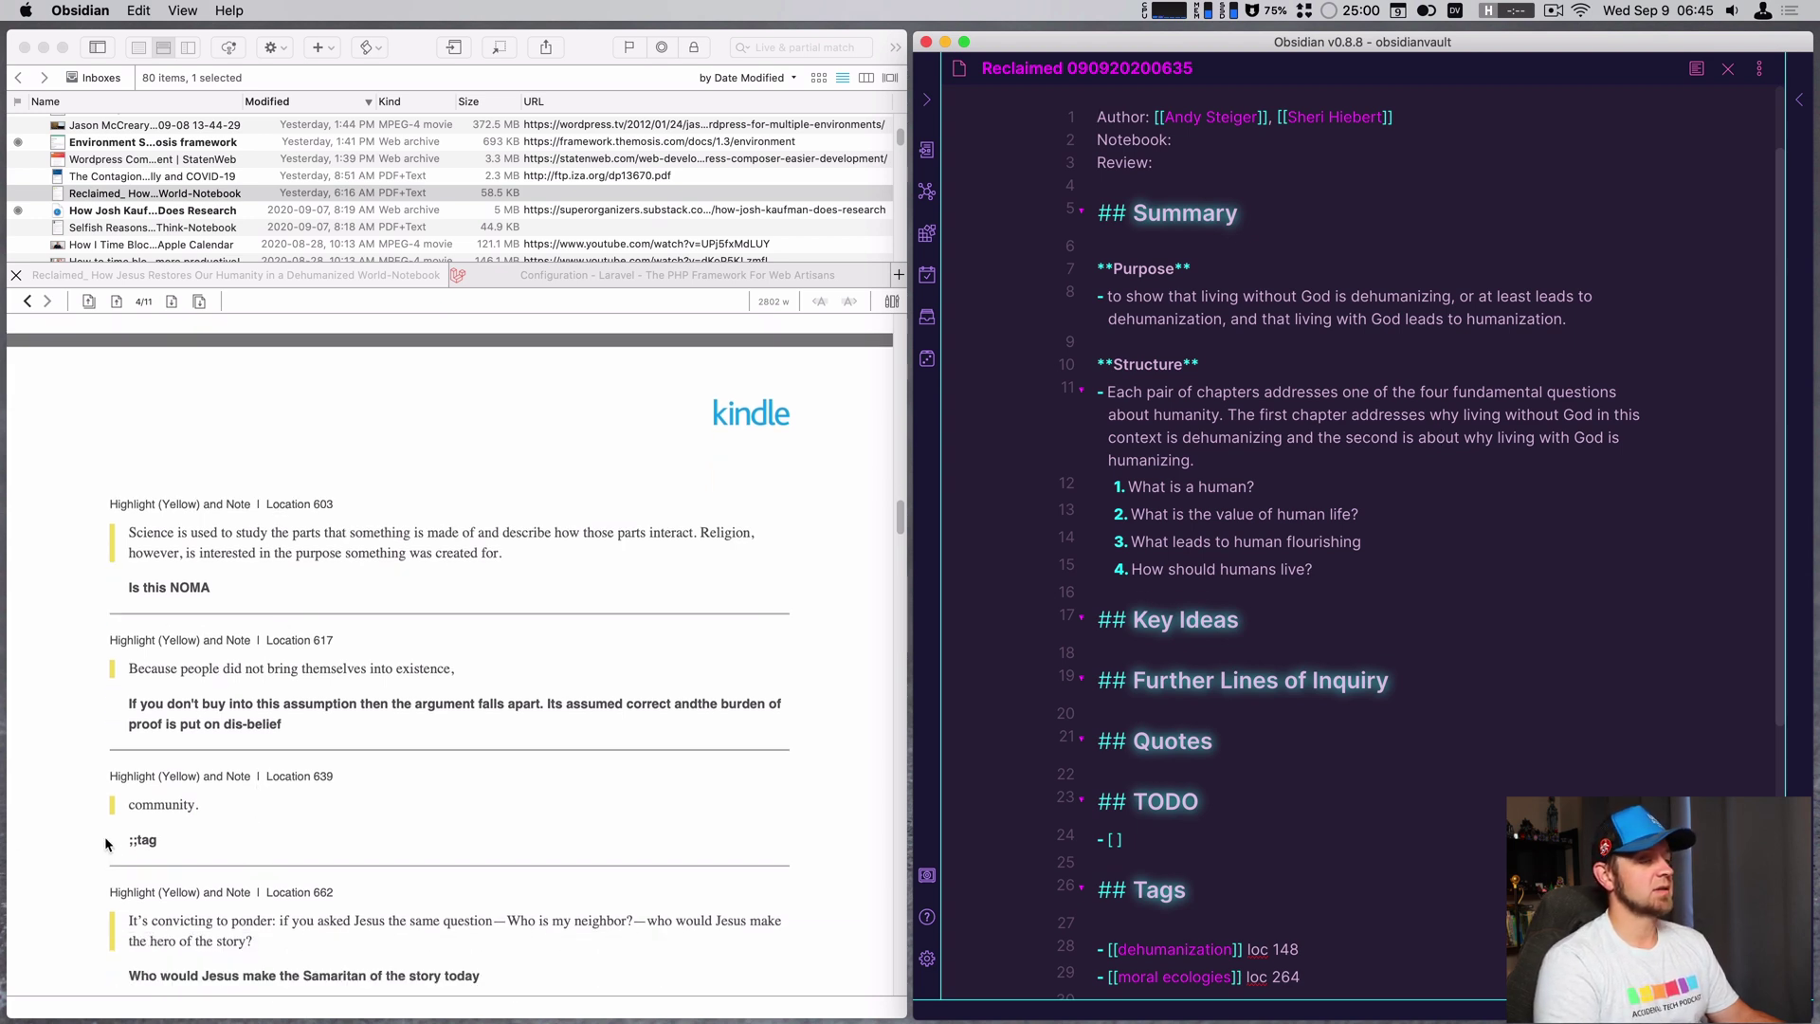
scroll(1320, 949, "down", 3)
left_click(1348, 804)
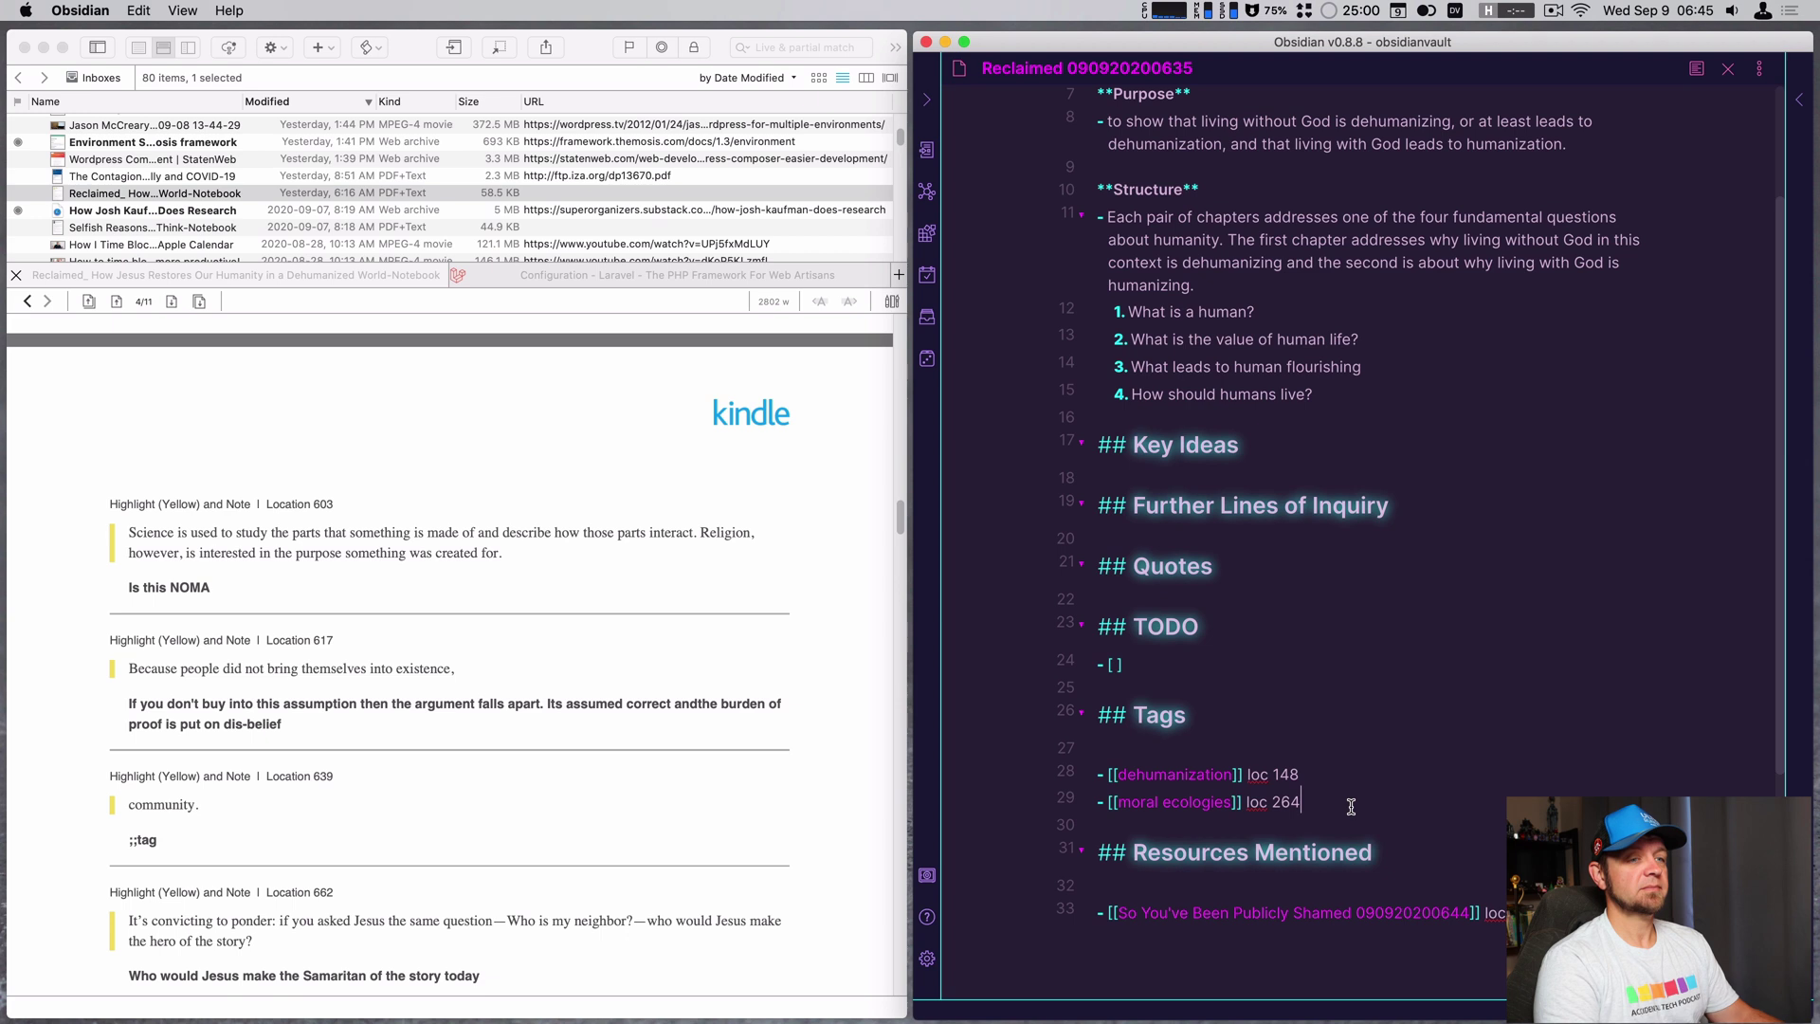
key("Return")
type("[[commu")
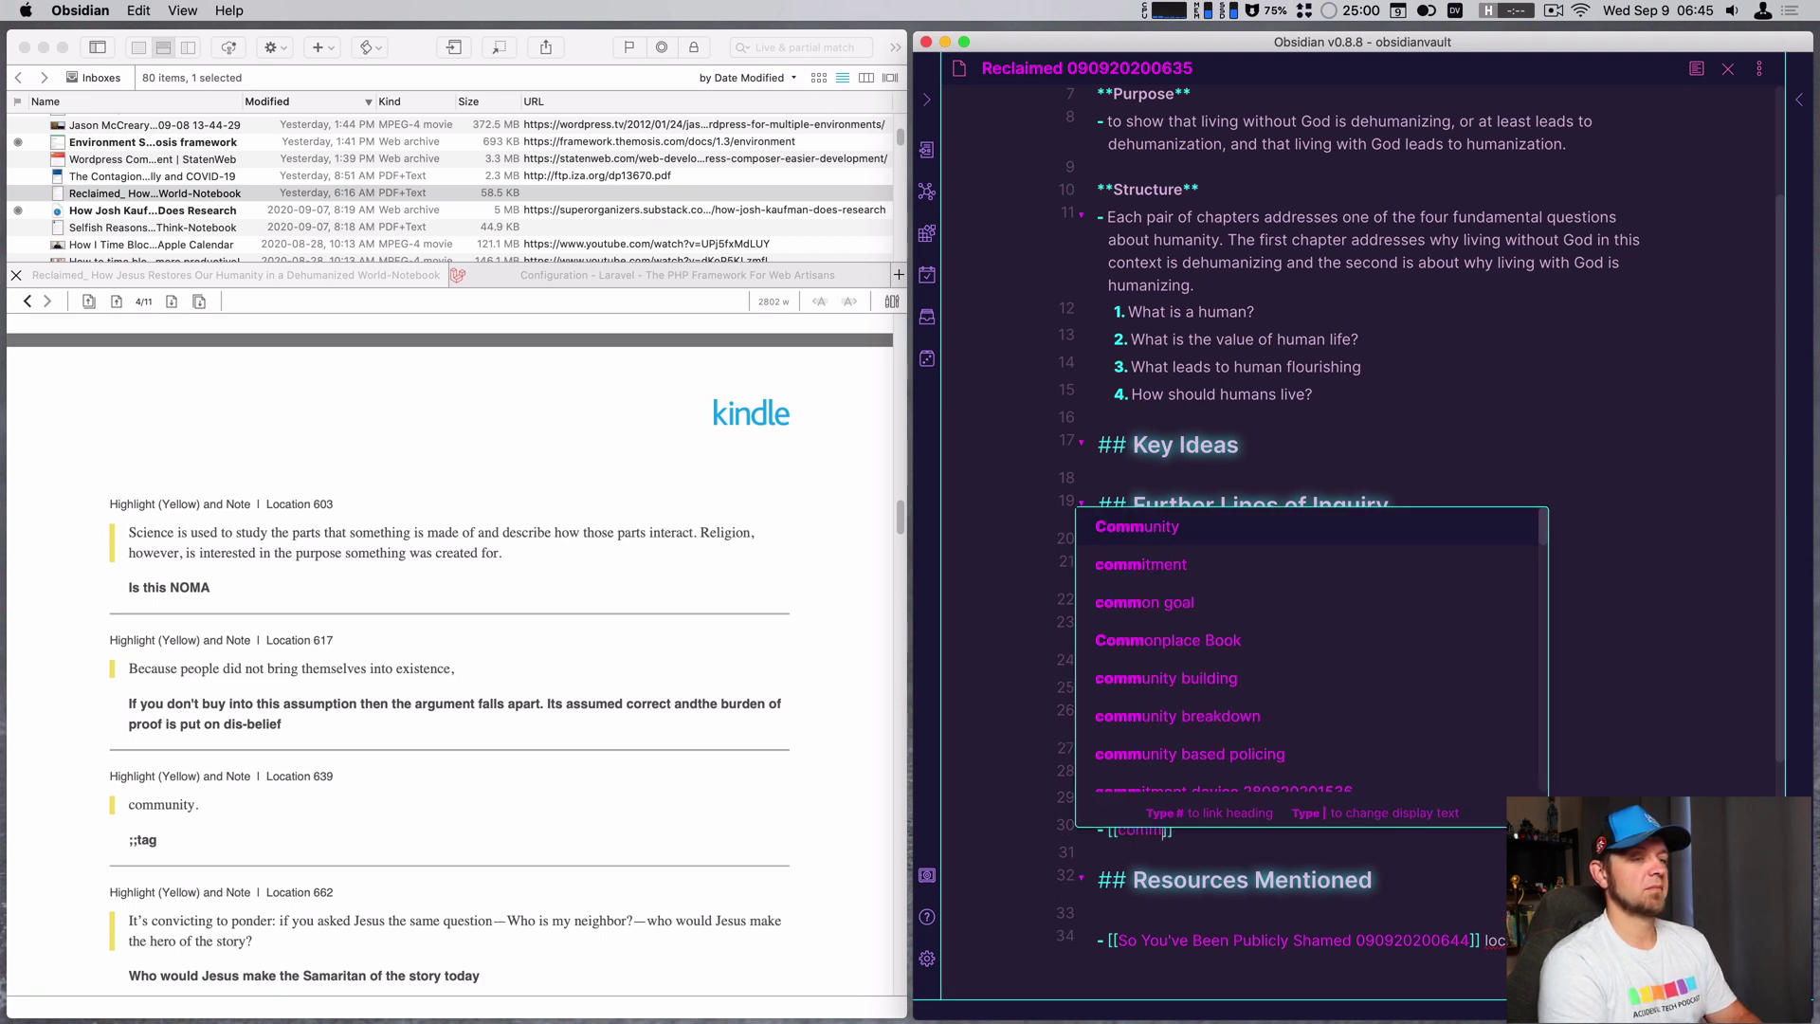
key("Return")
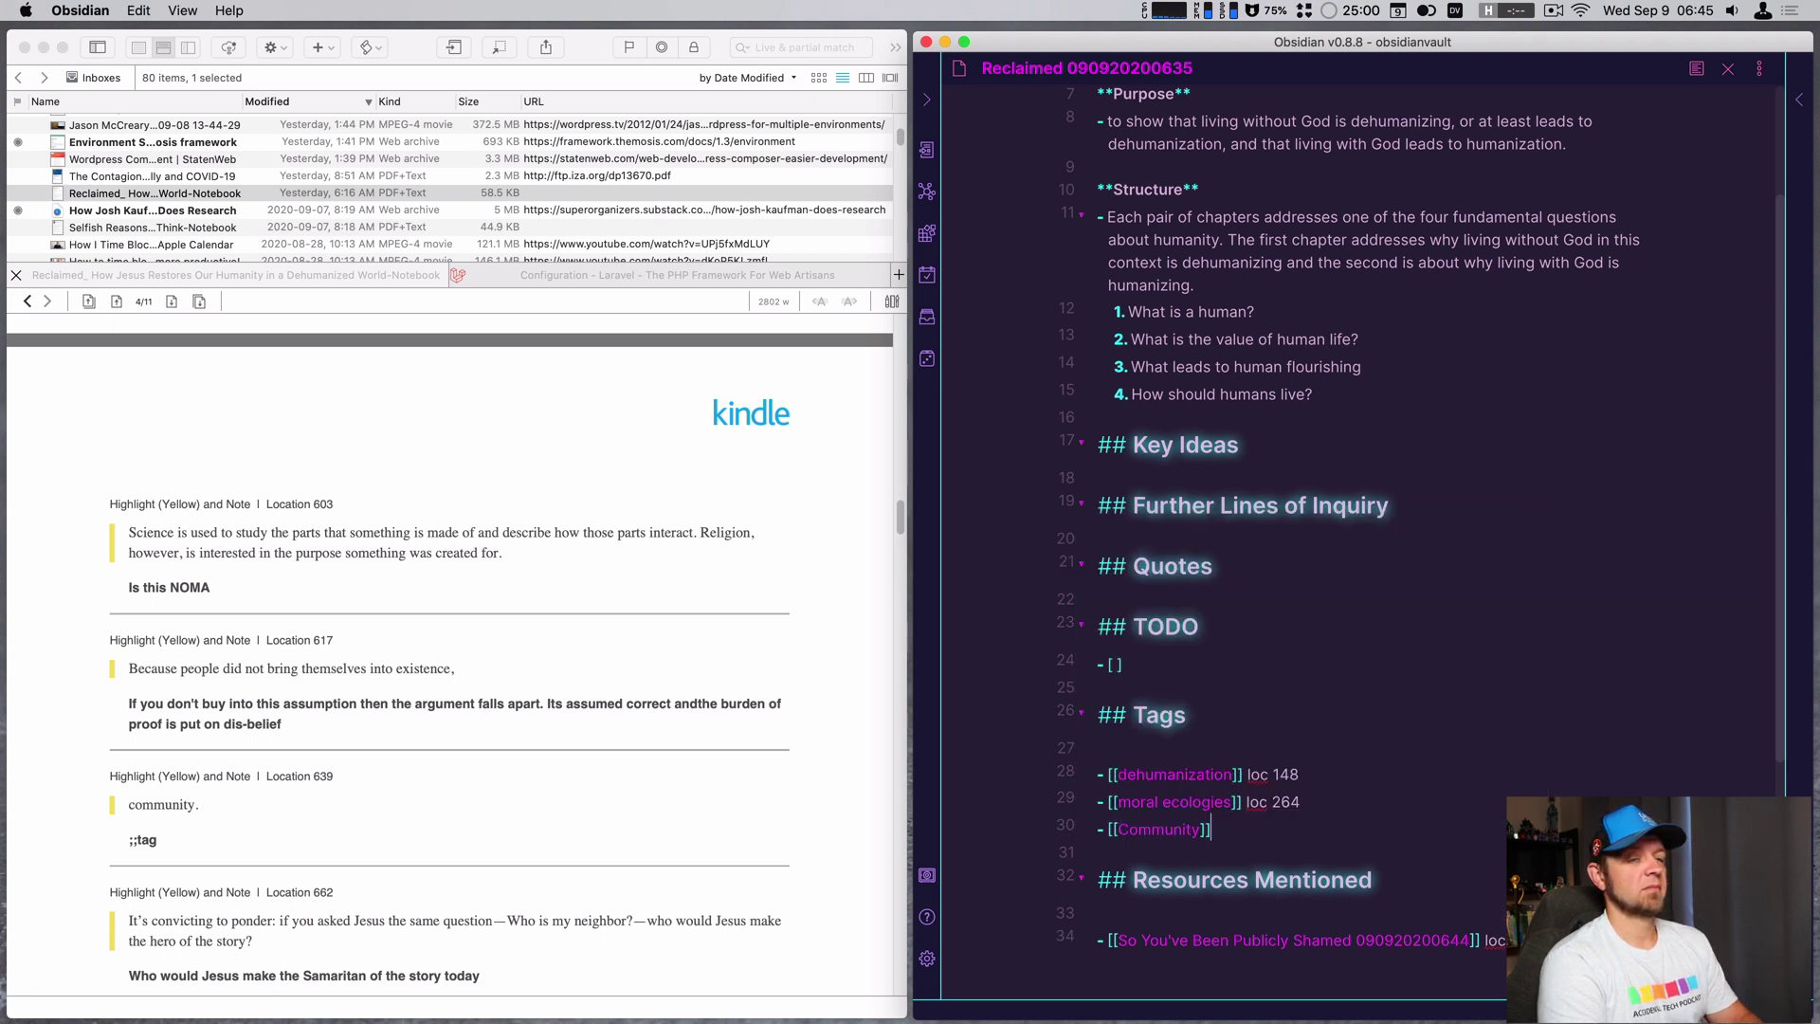
type("loc ")
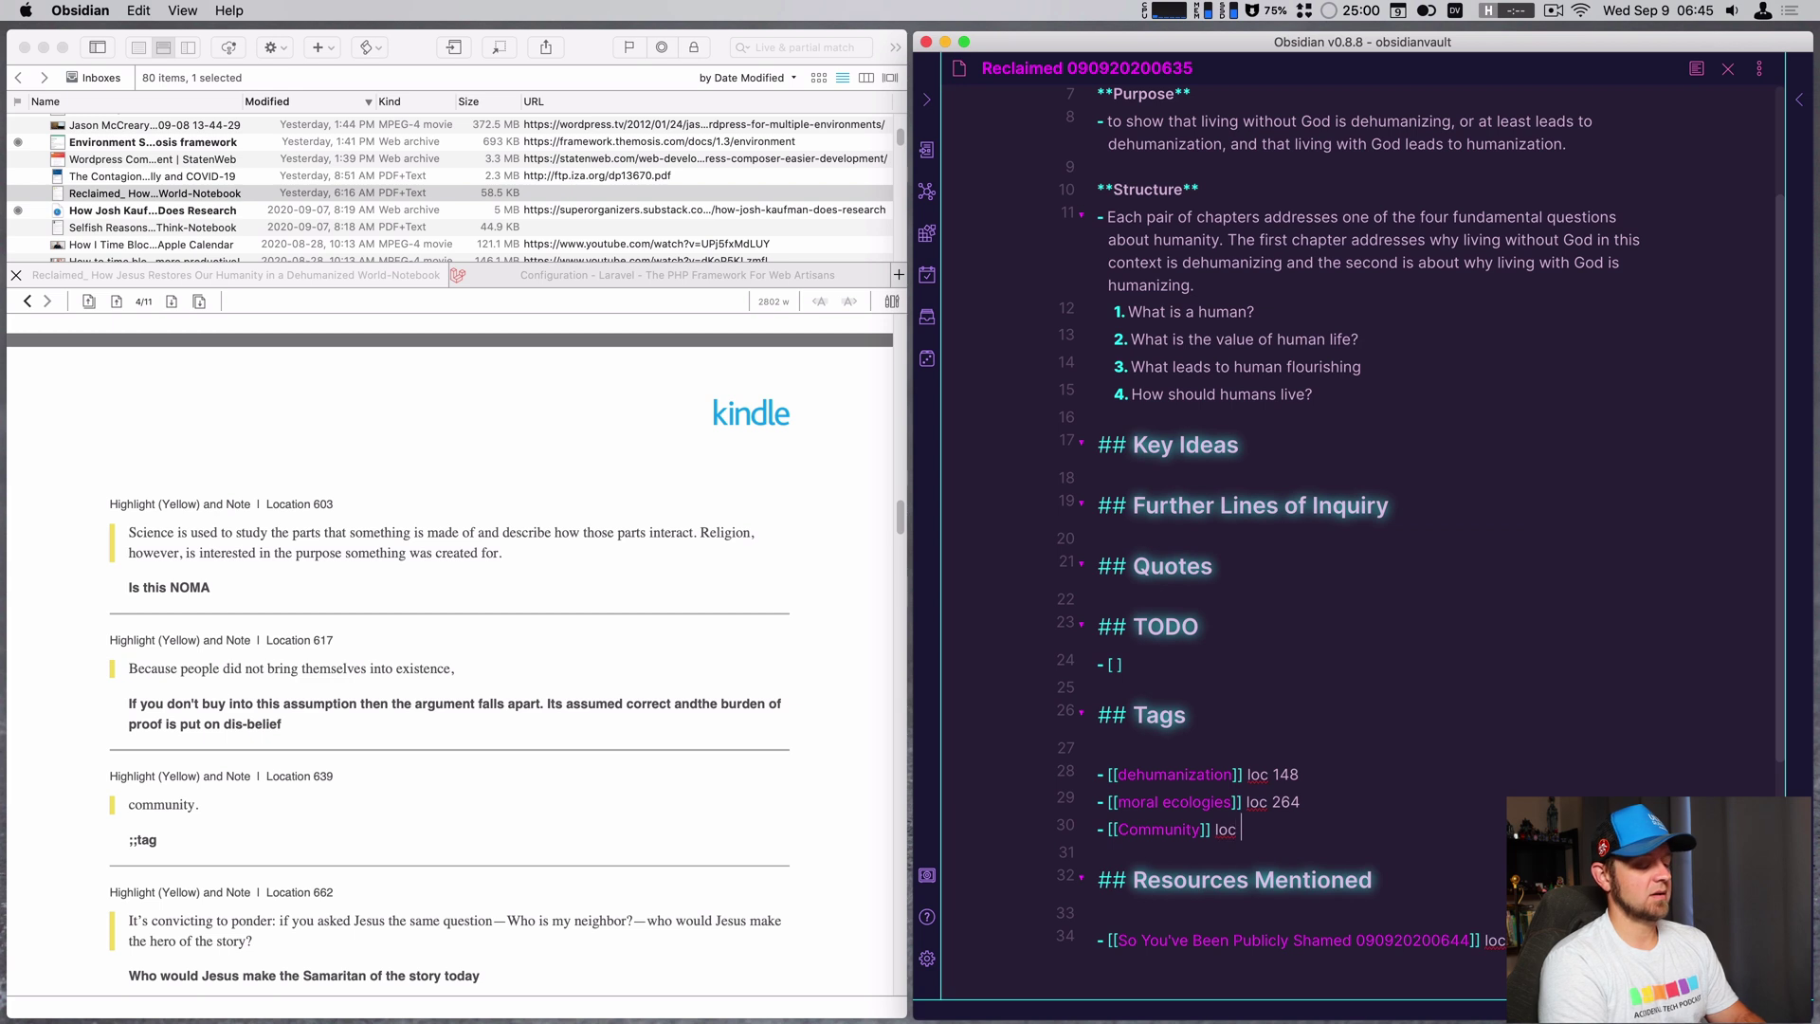
type("639")
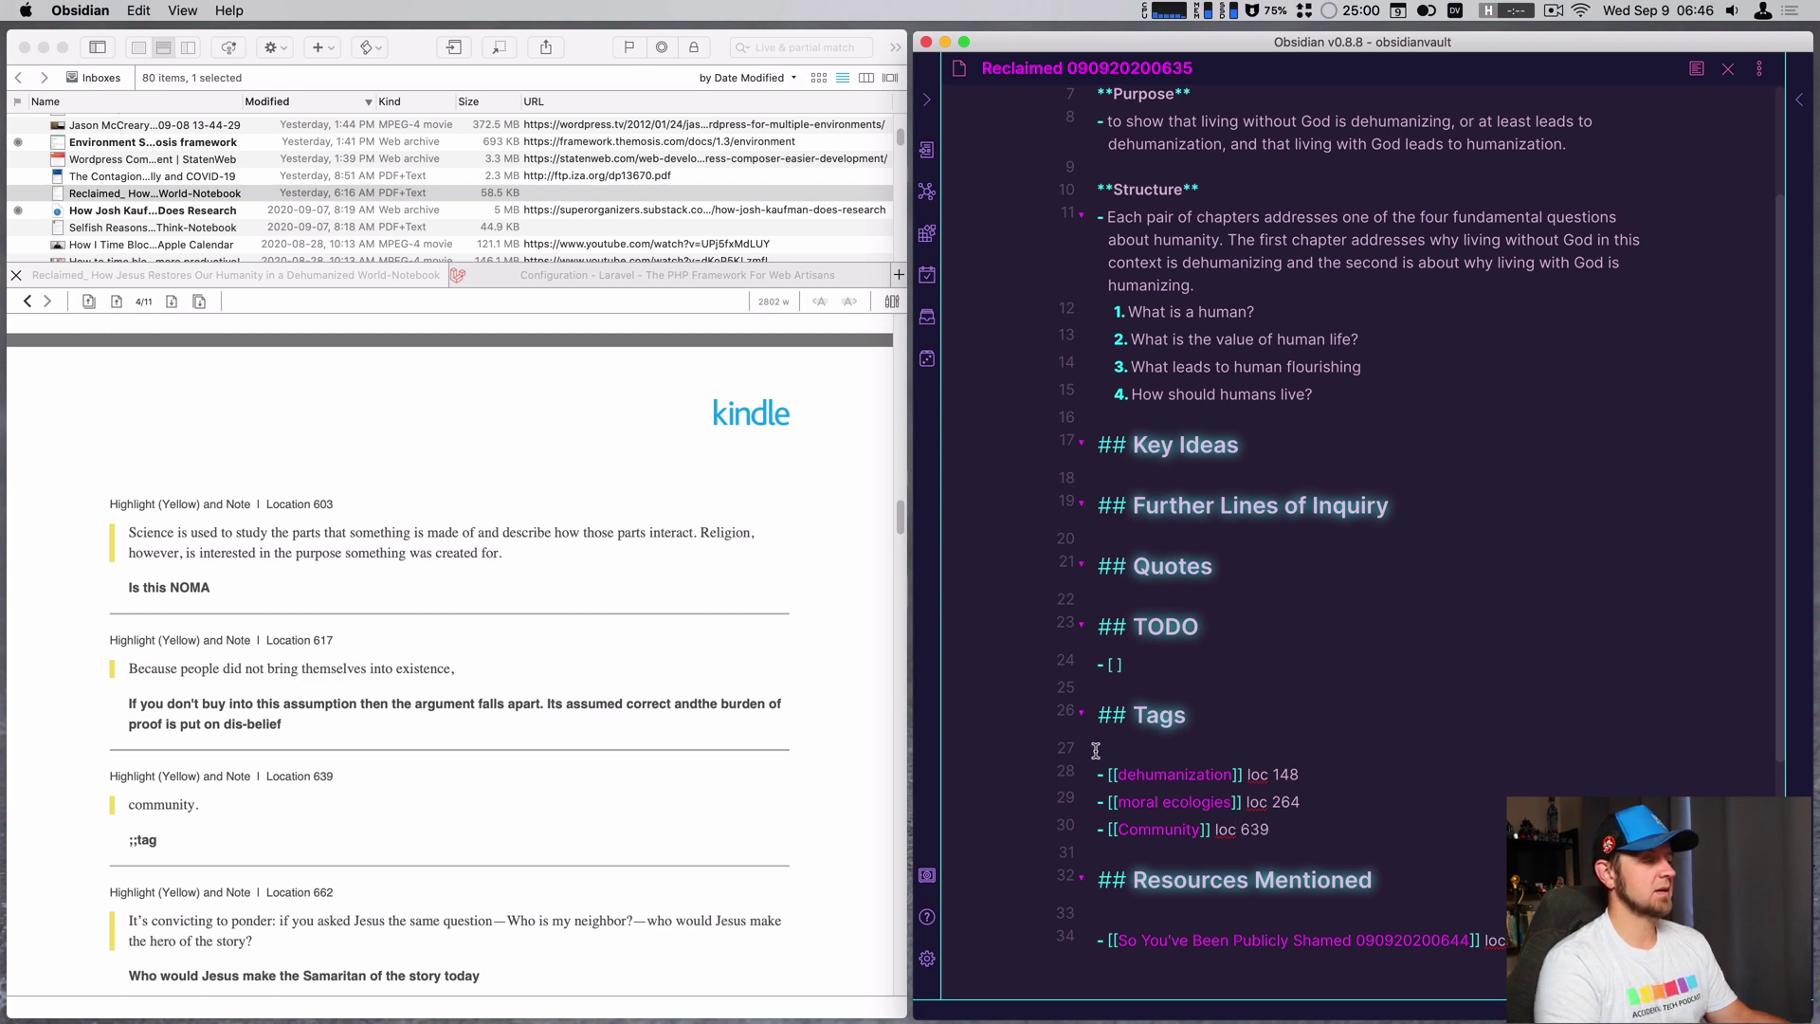
- Add a [[eugenics]] tag link at loc 855 below Community
scroll(402, 813, "down", 3)
scroll(400, 812, "down", 7)
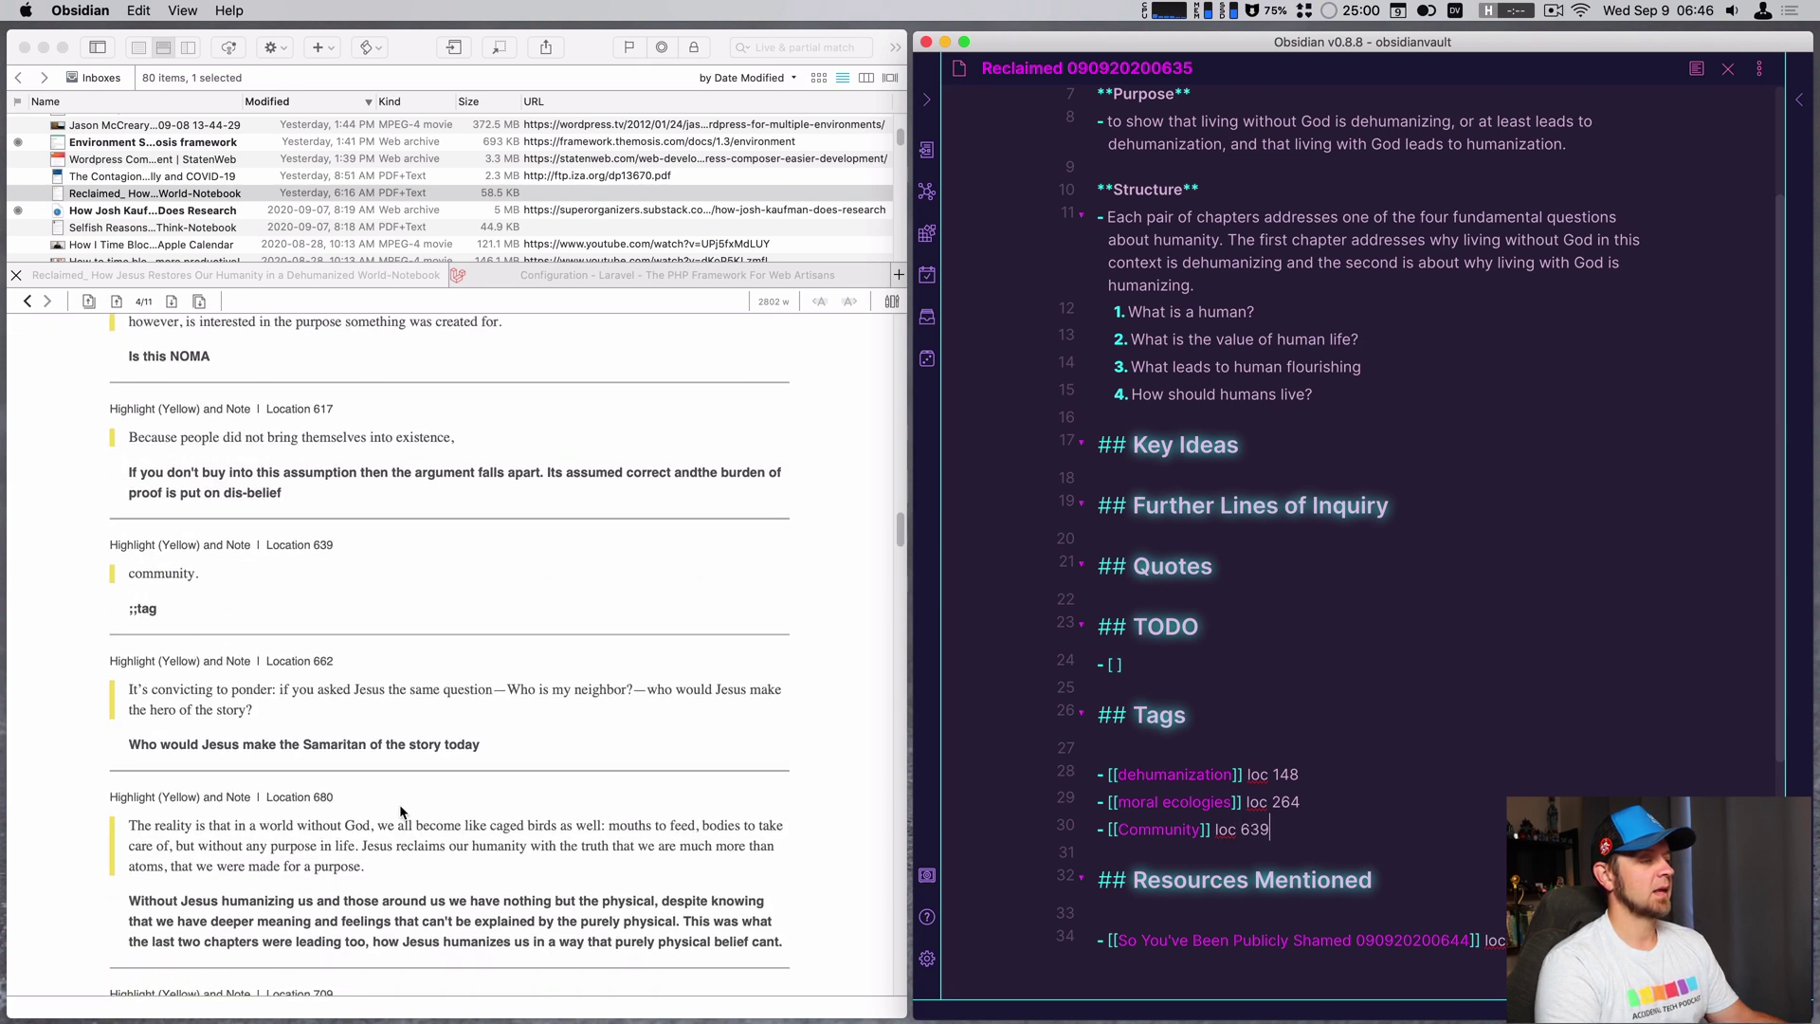
scroll(400, 812, "down", 10)
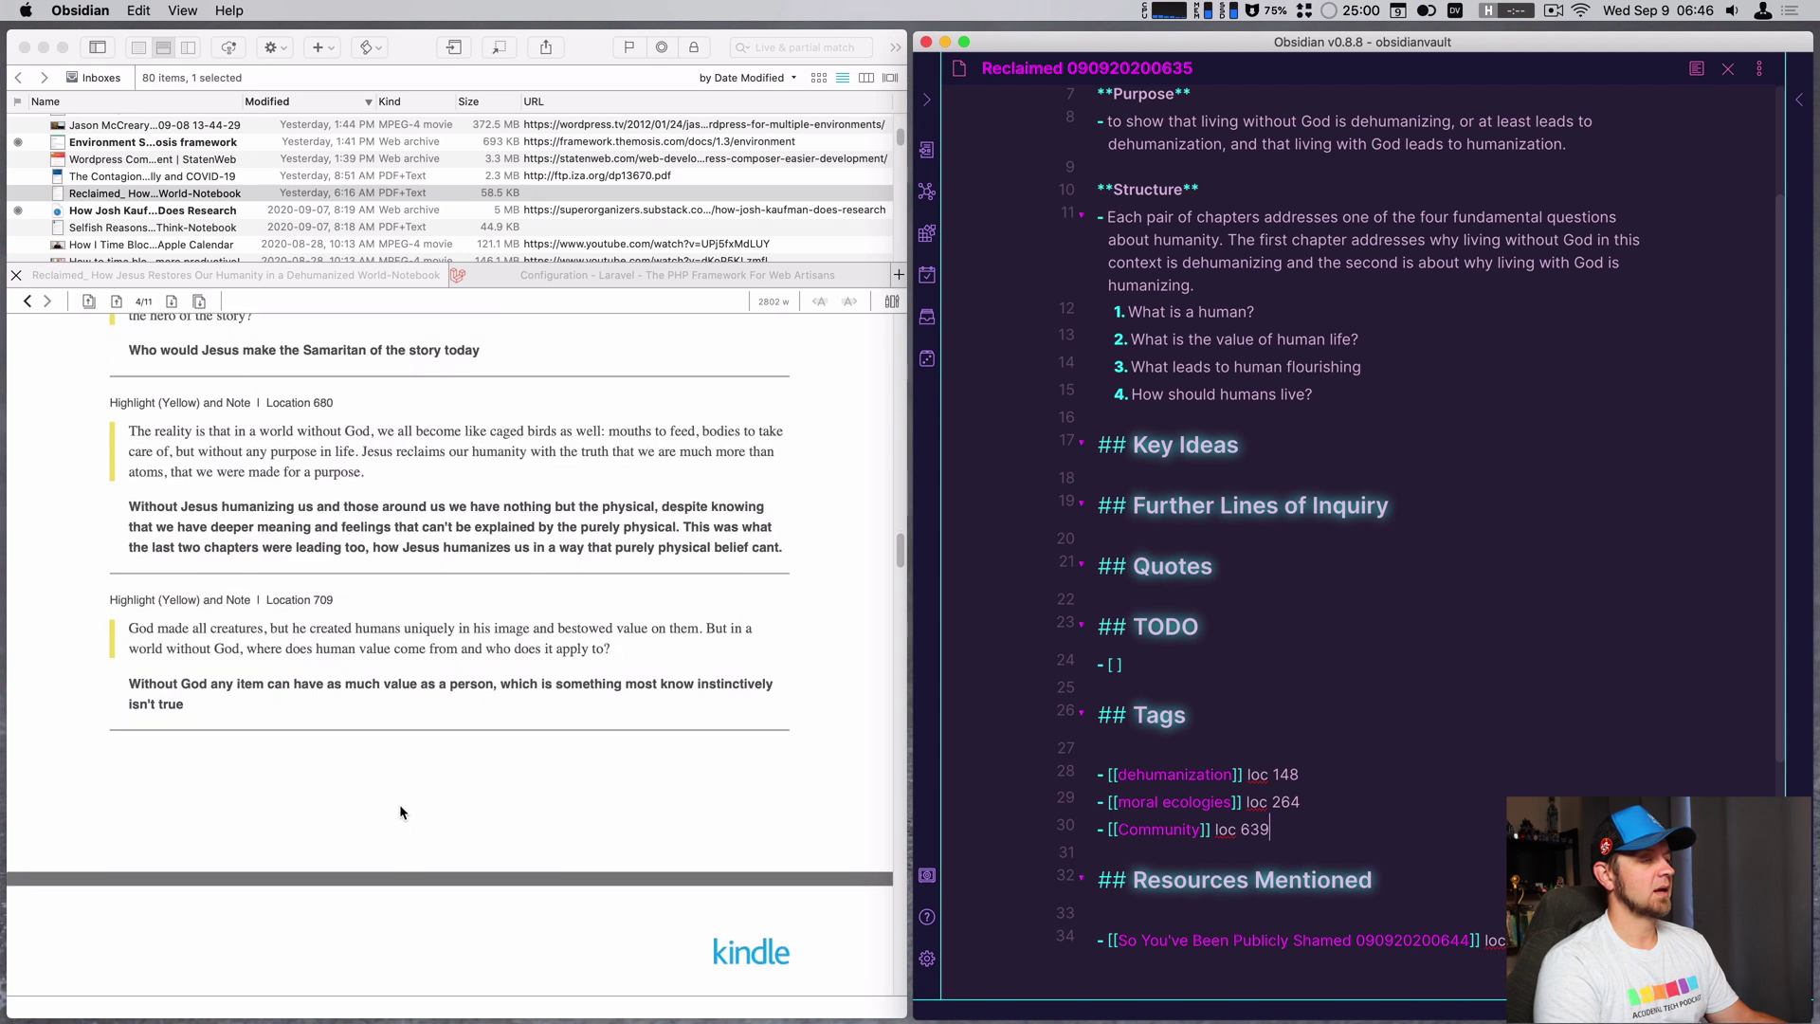
scroll(400, 812, "down", 4)
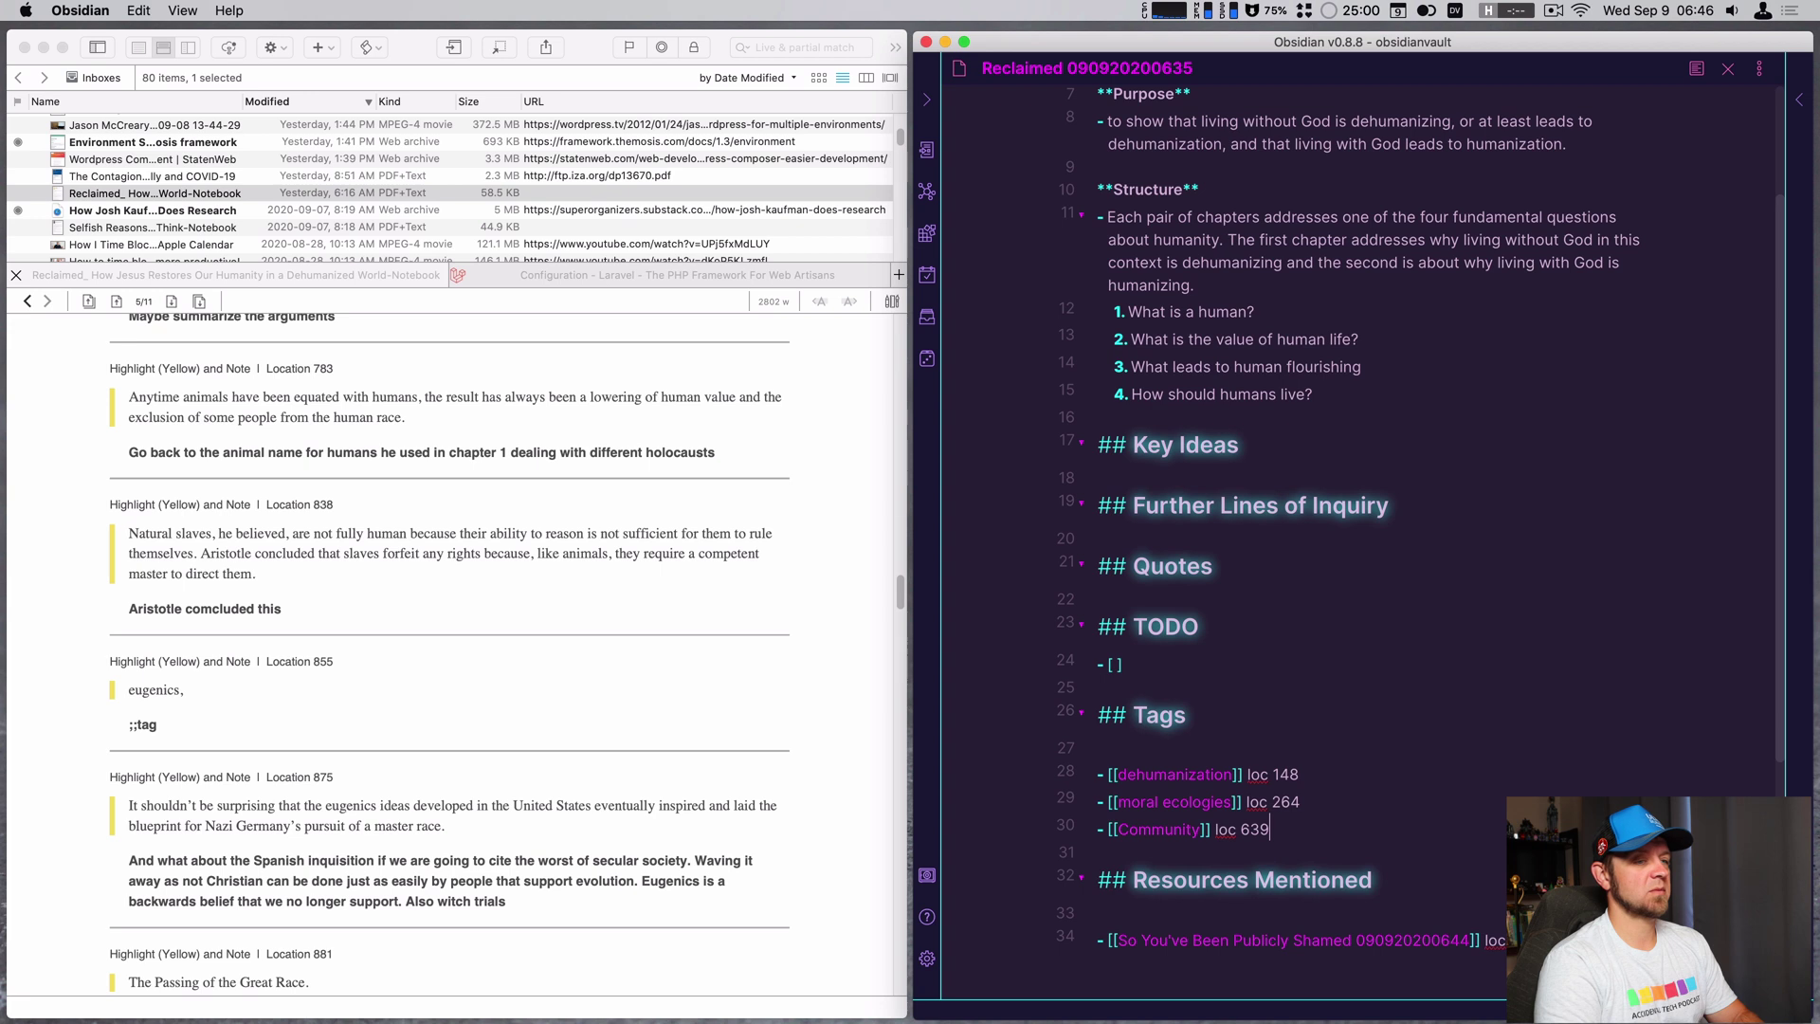
key("Return")
type("[[")
type("eugenics")
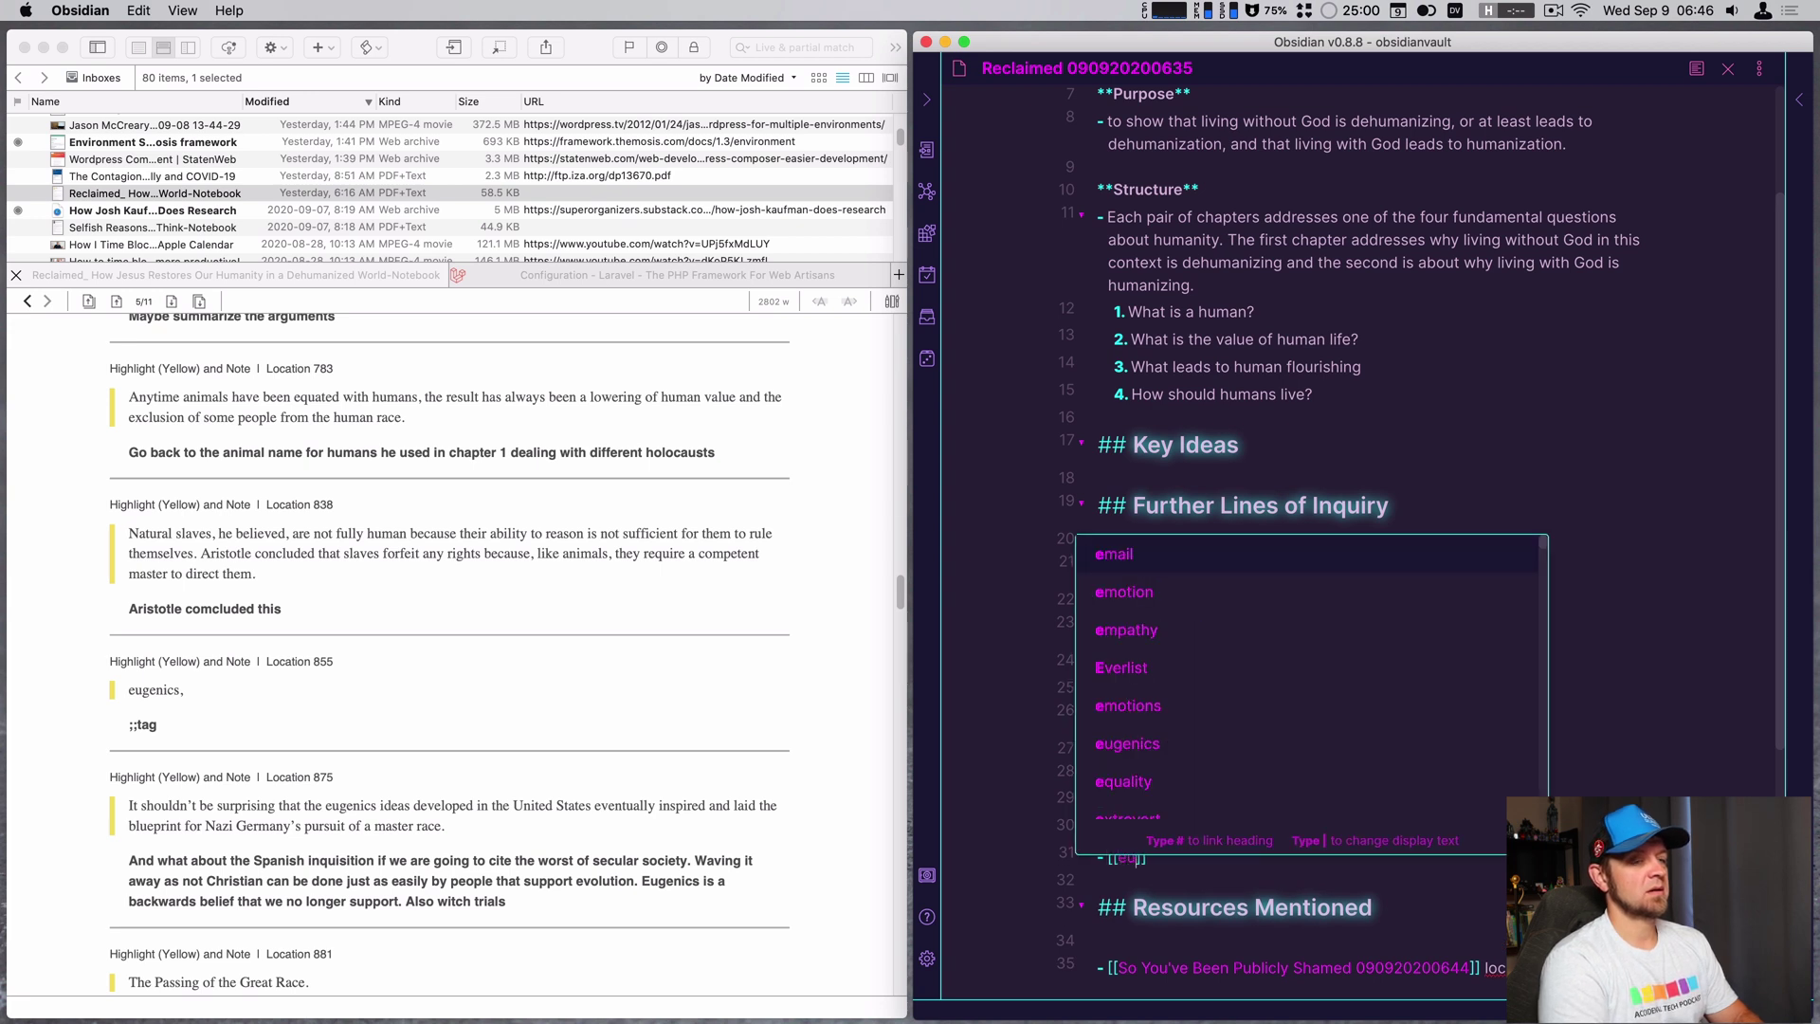
key("Return")
type("loc ")
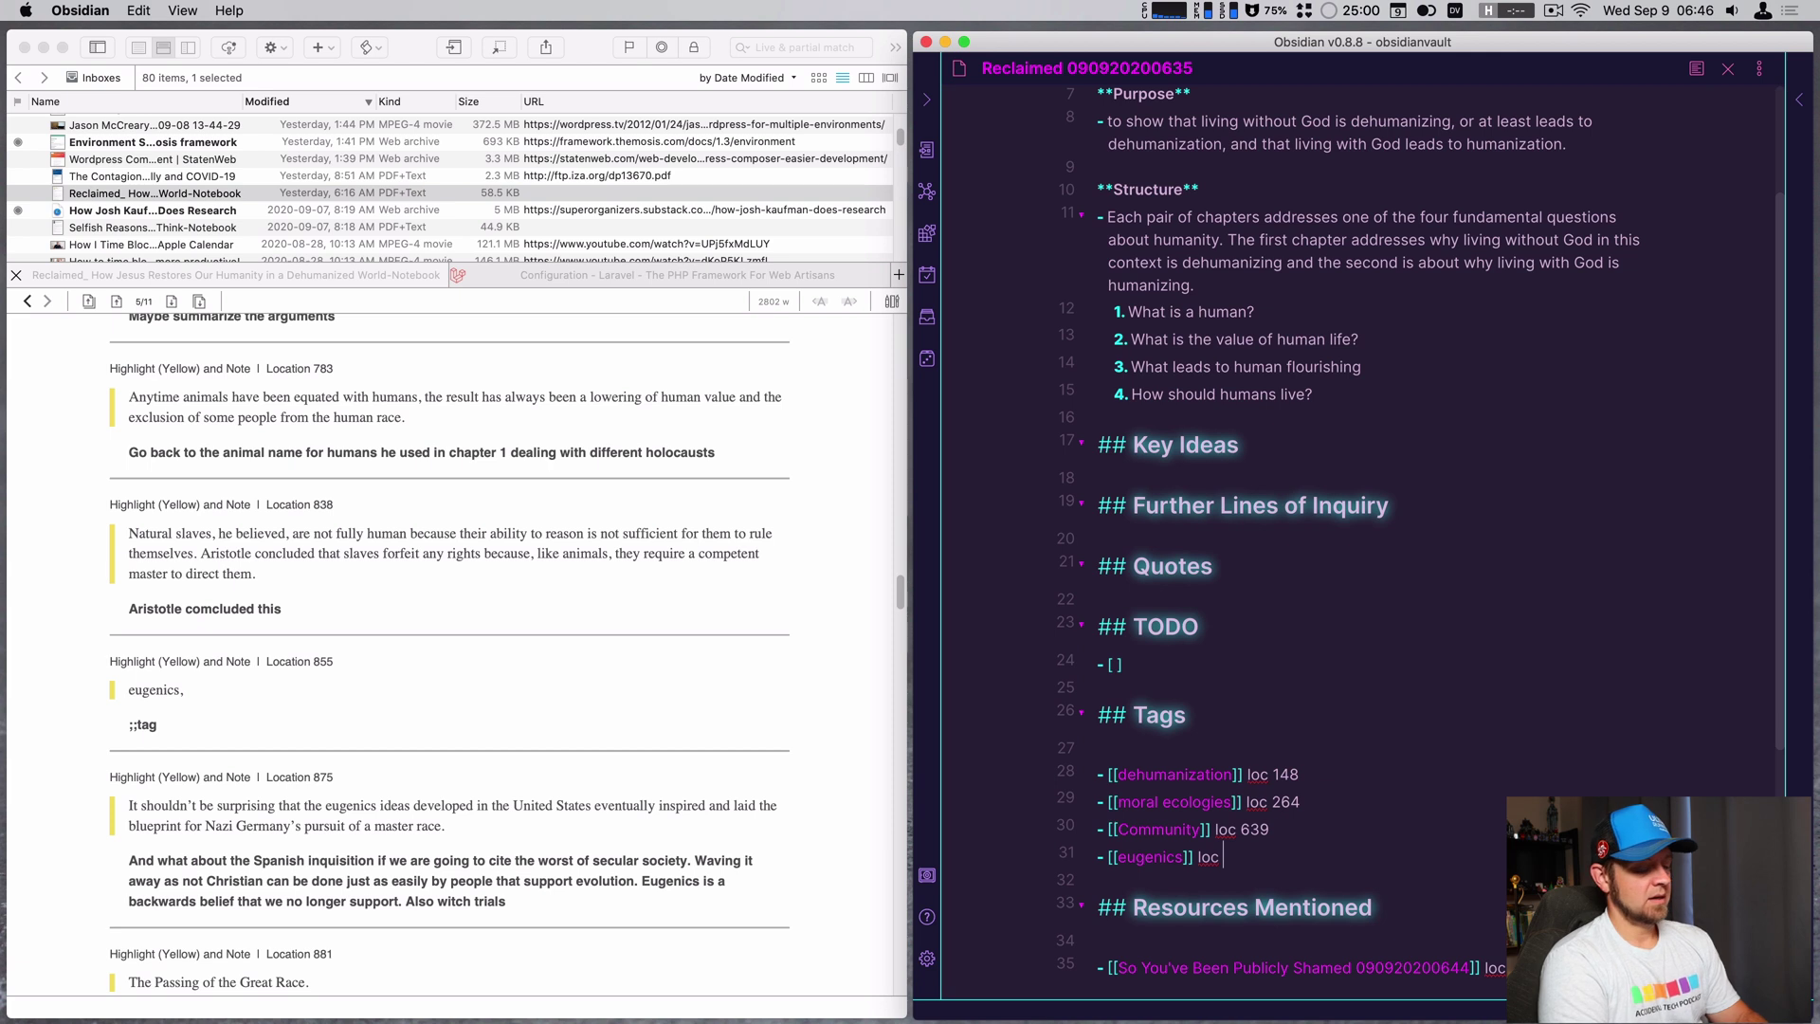
type("855")
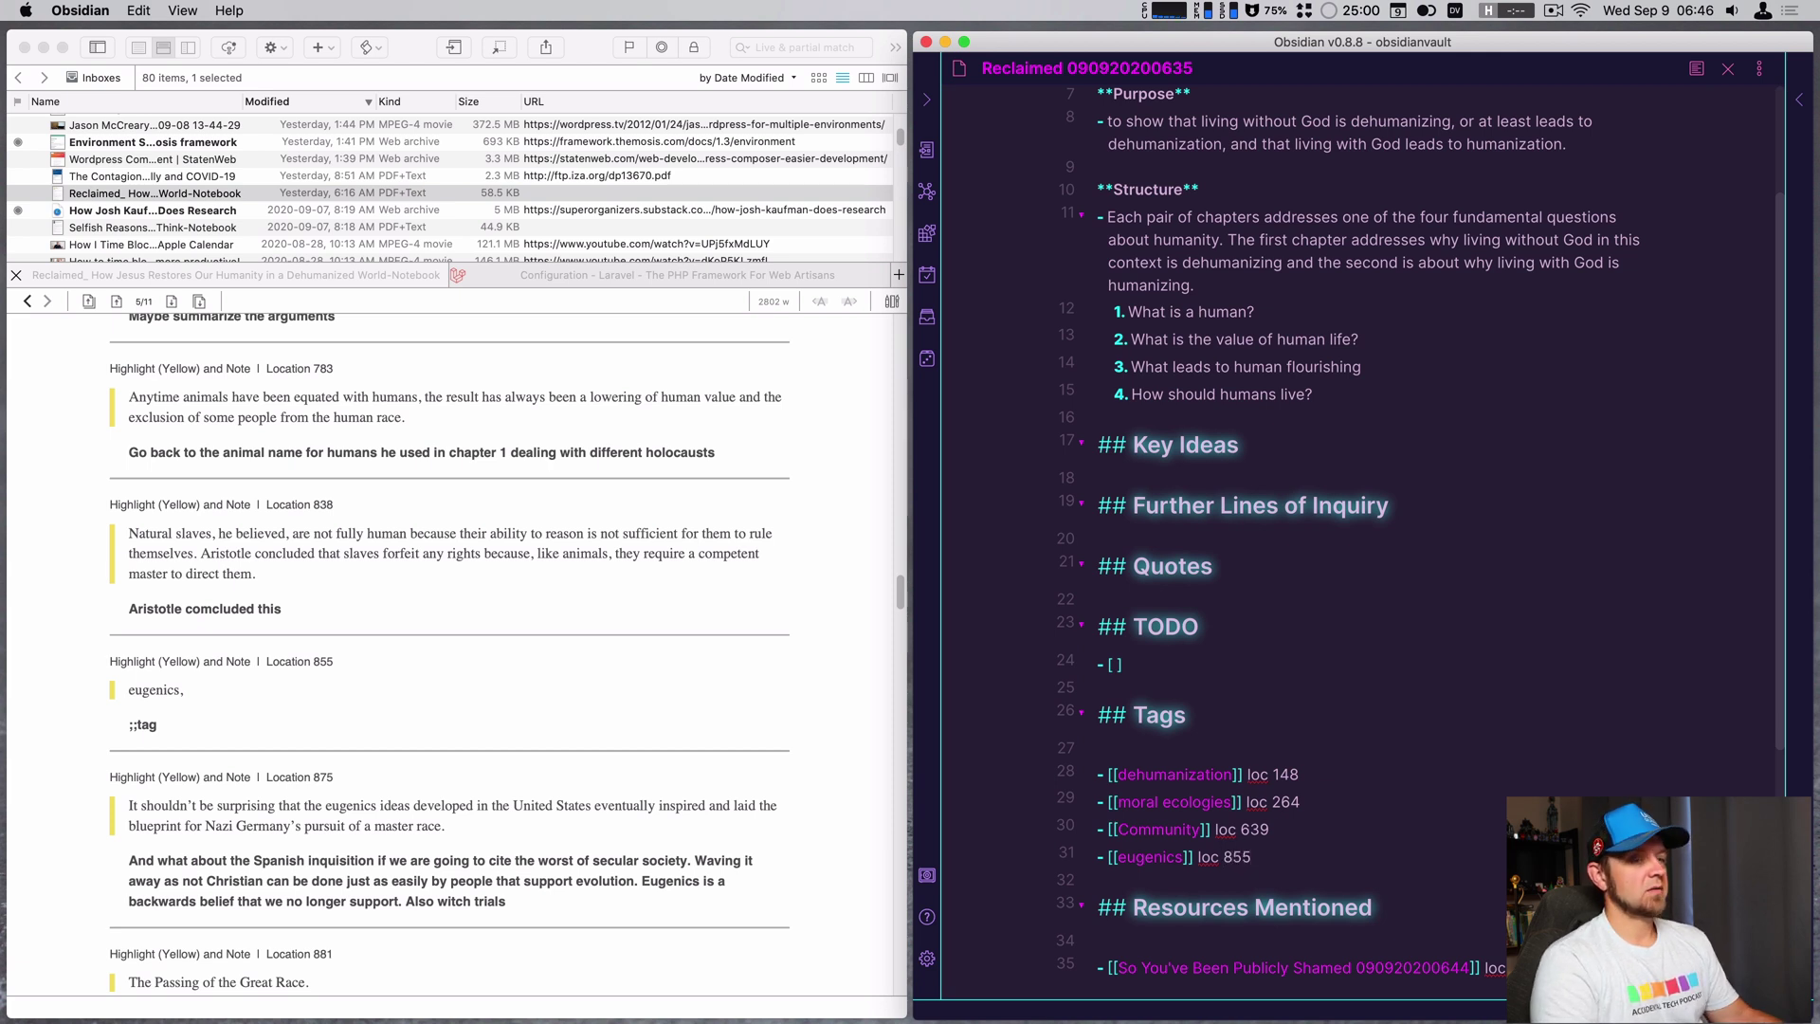
scroll(449, 796, "down", 3)
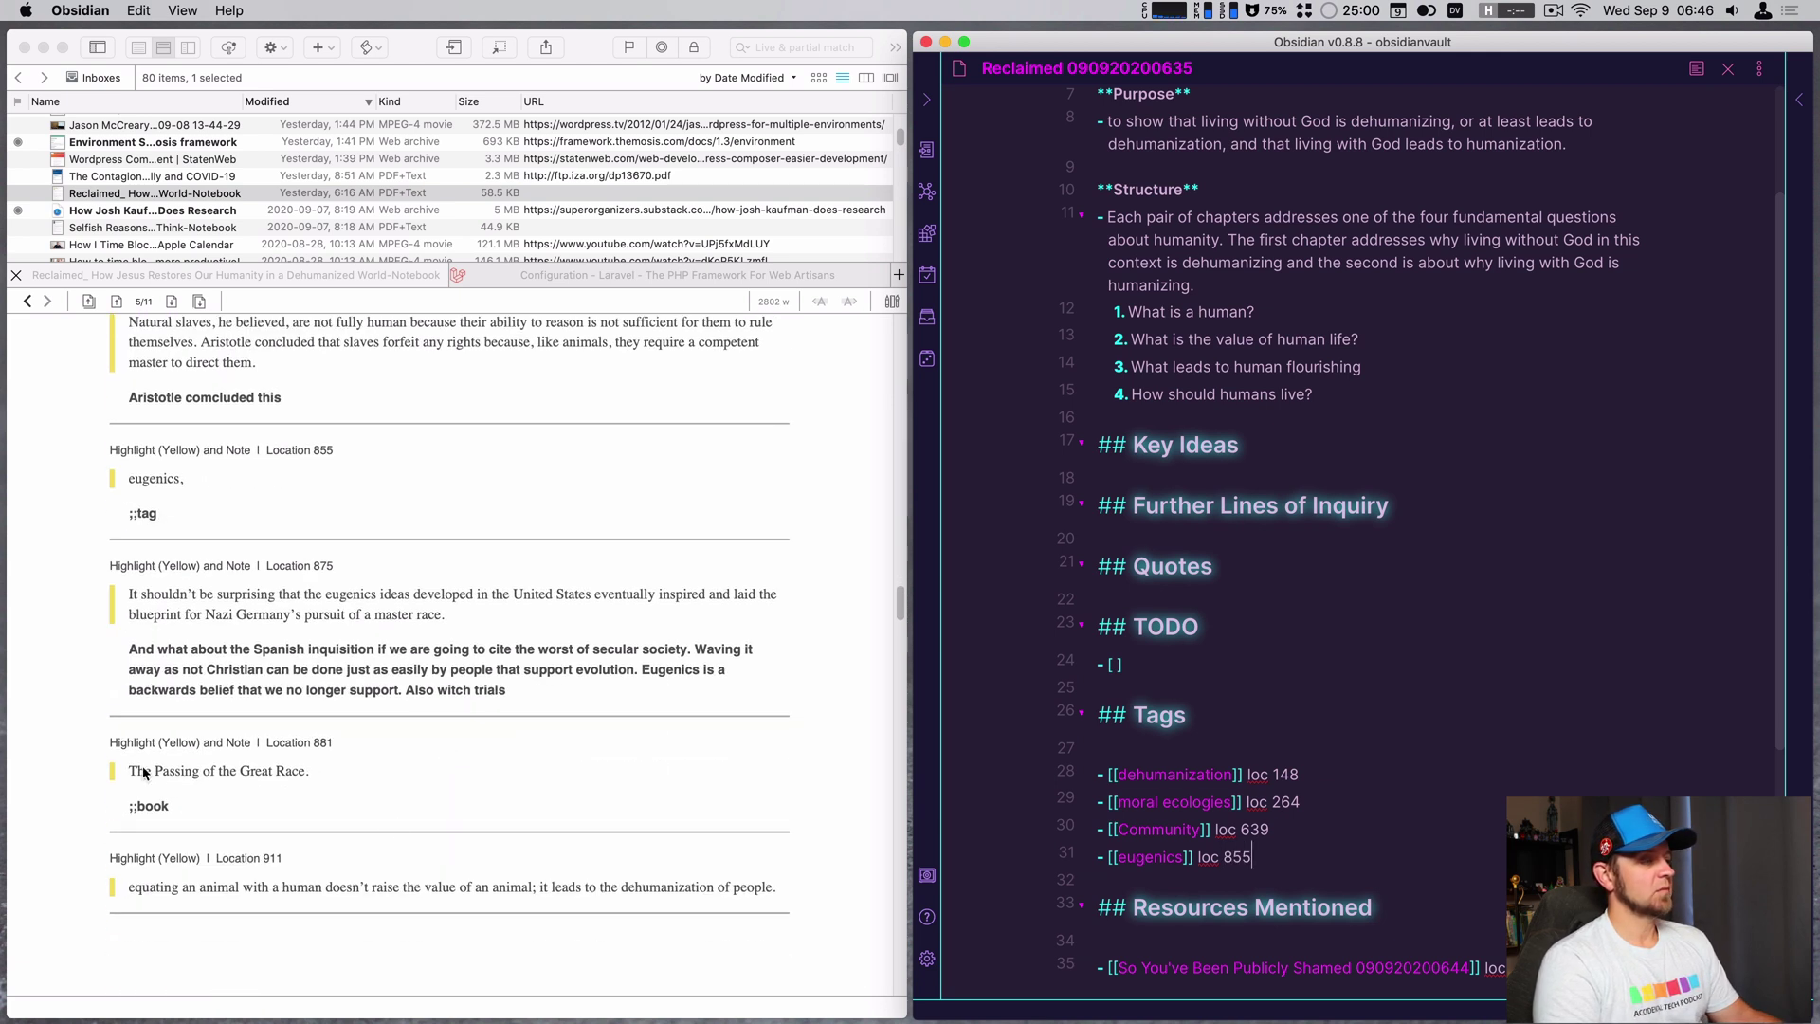
scroll(1485, 891, "down", 4)
left_click(1590, 631)
key("Return")
type("[[")
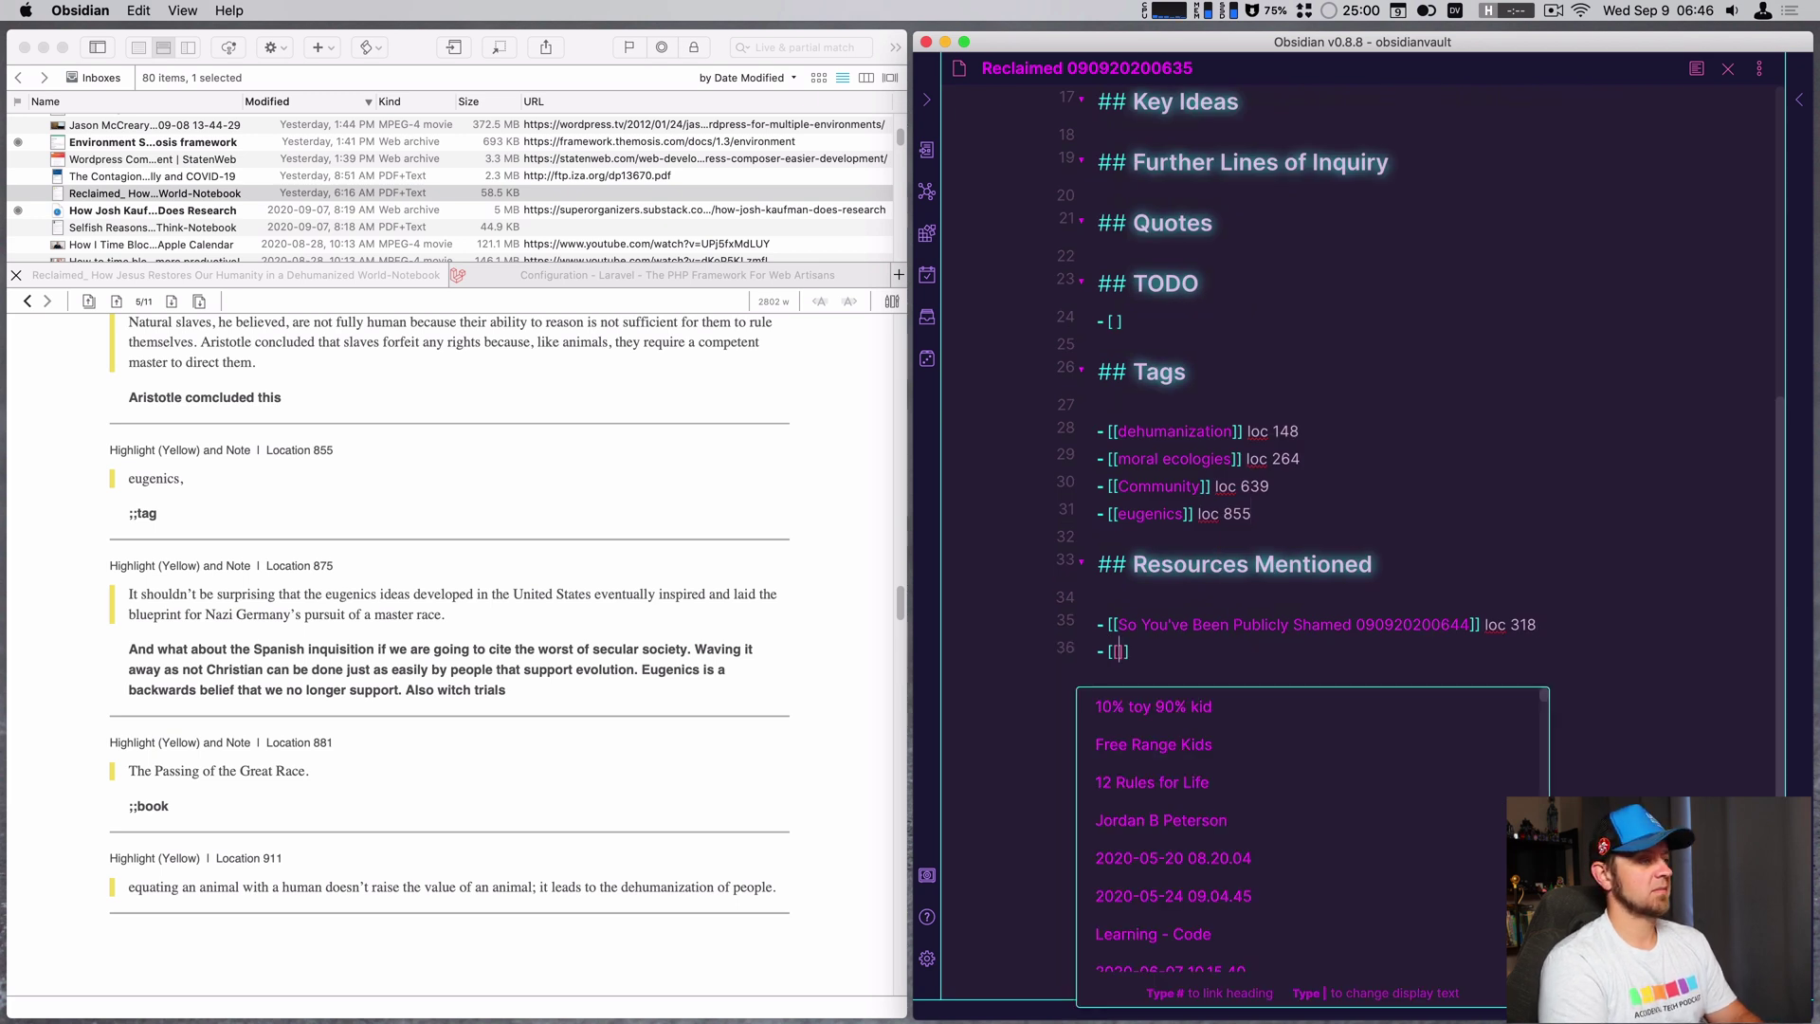
type("The Passing of")
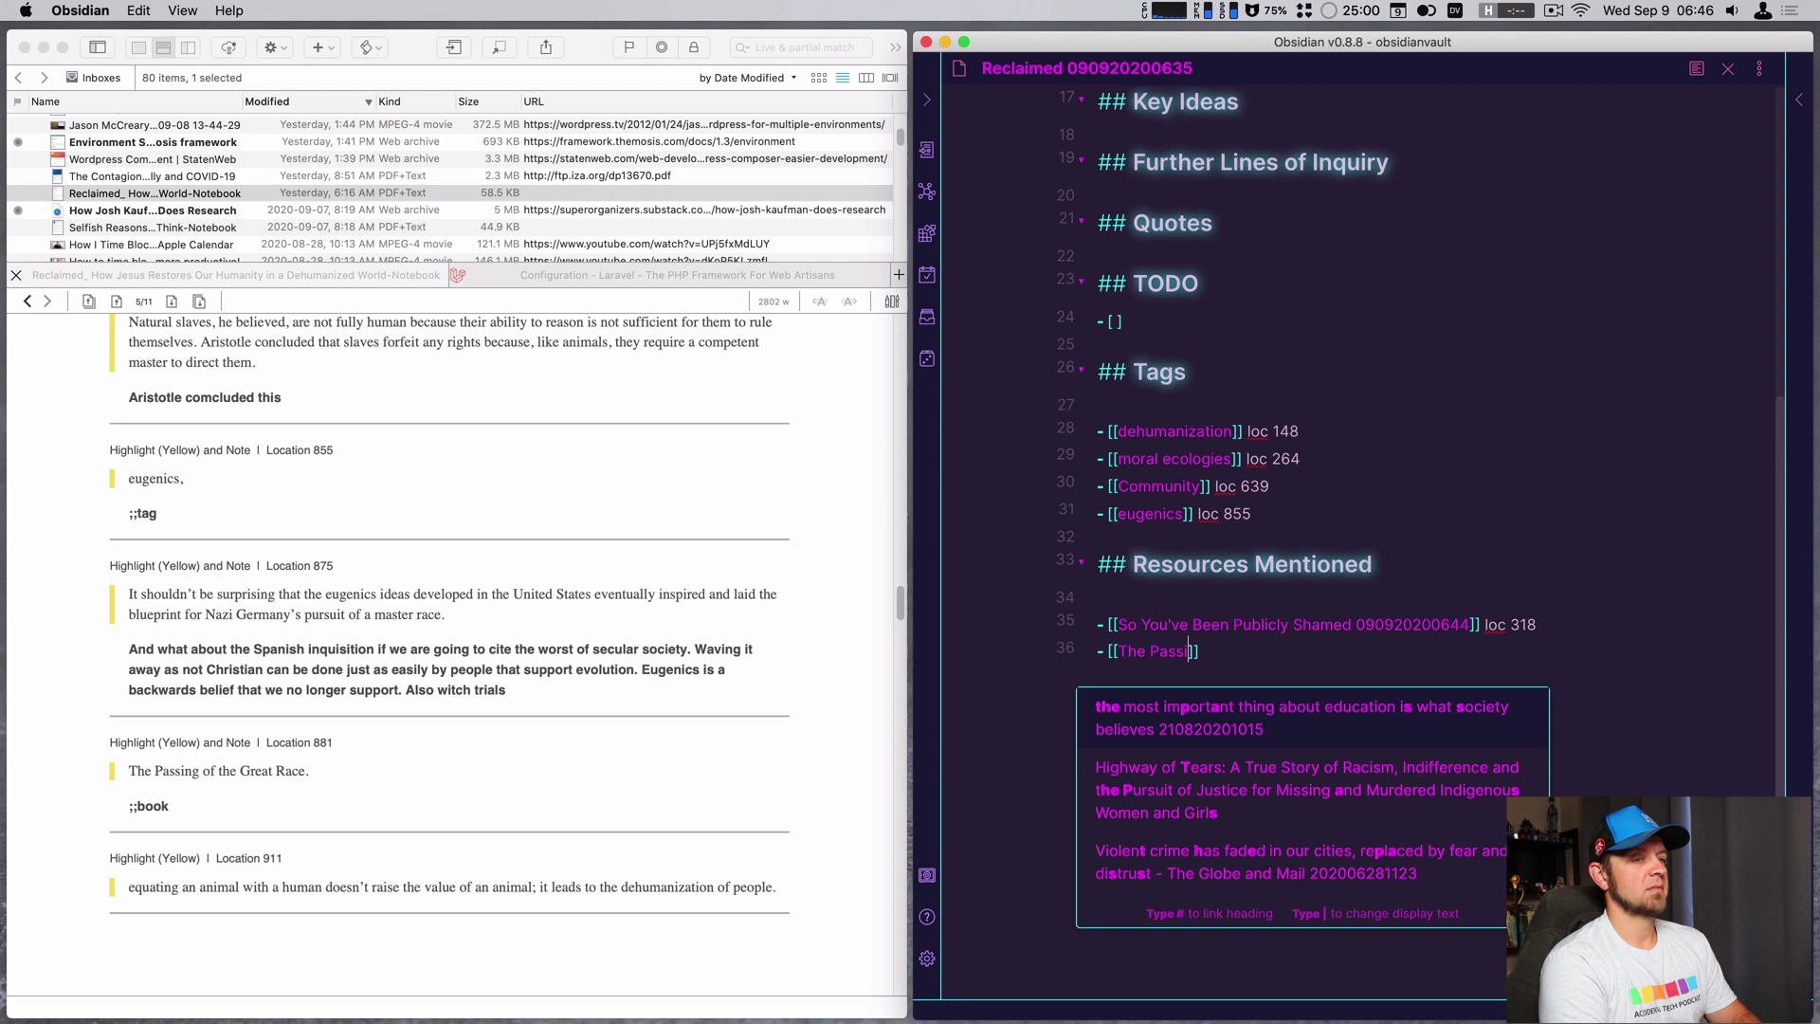
type(" the Grea")
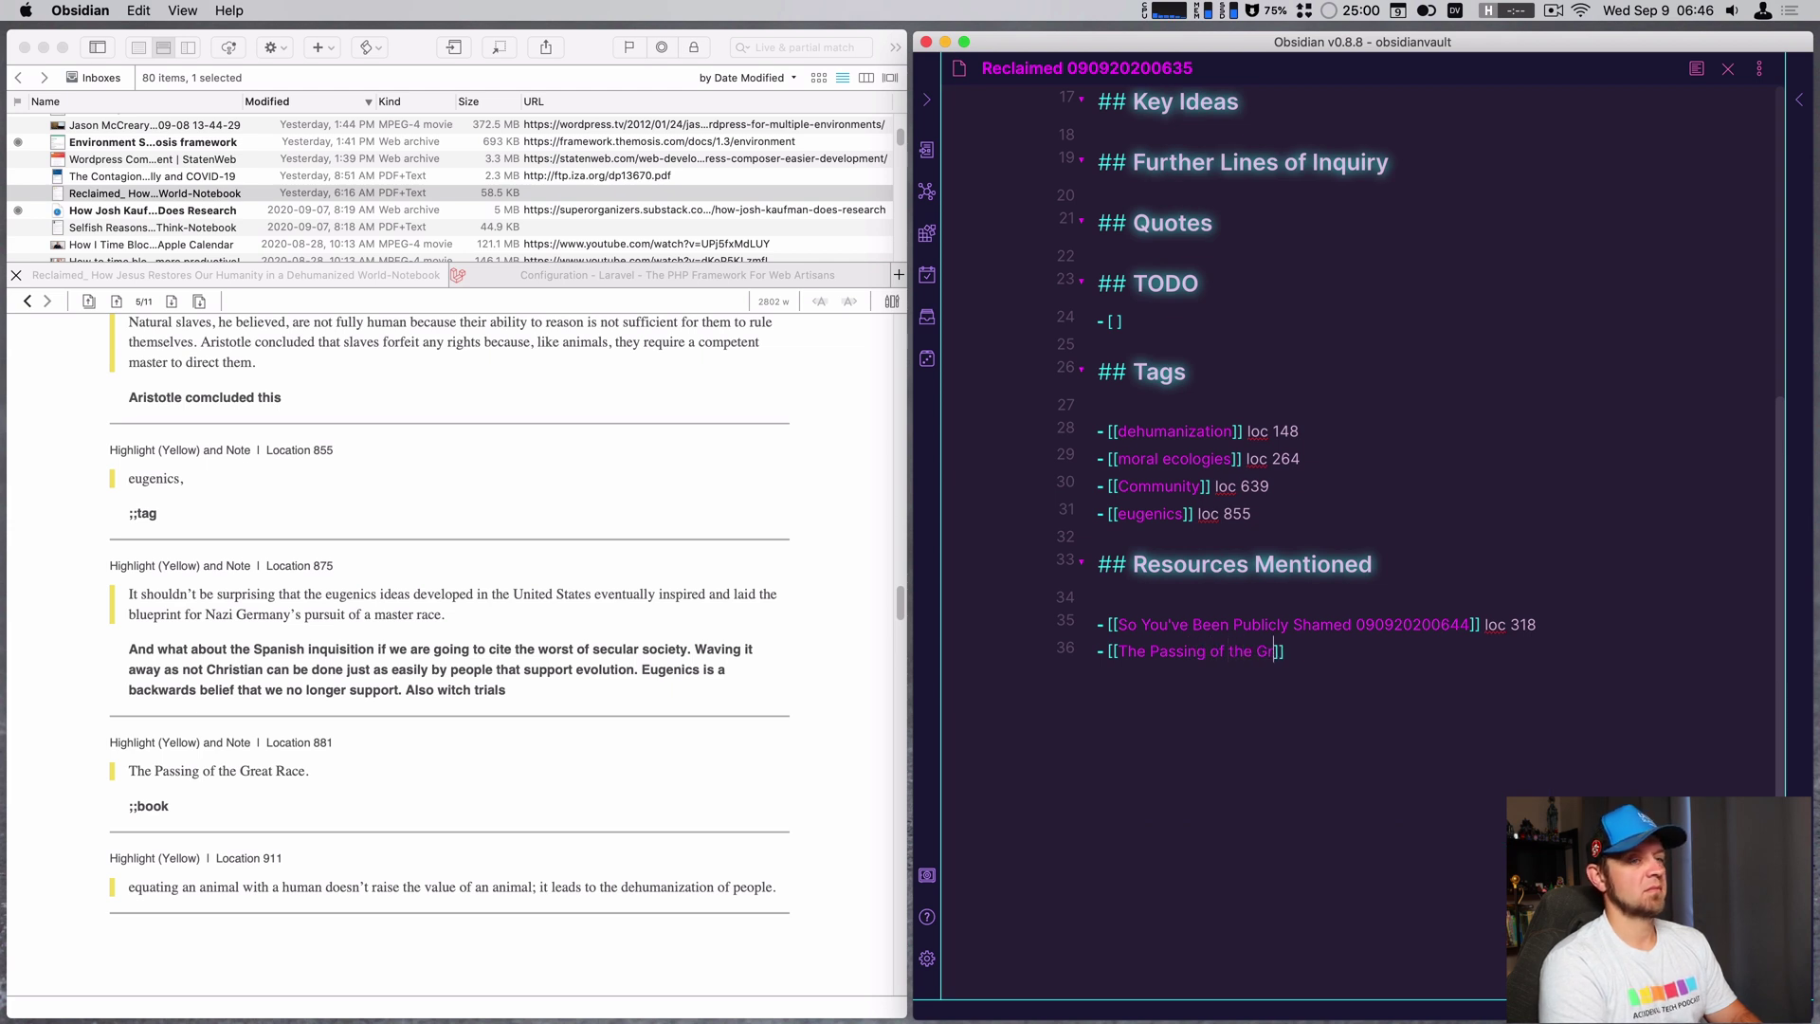
type("t Race 09")
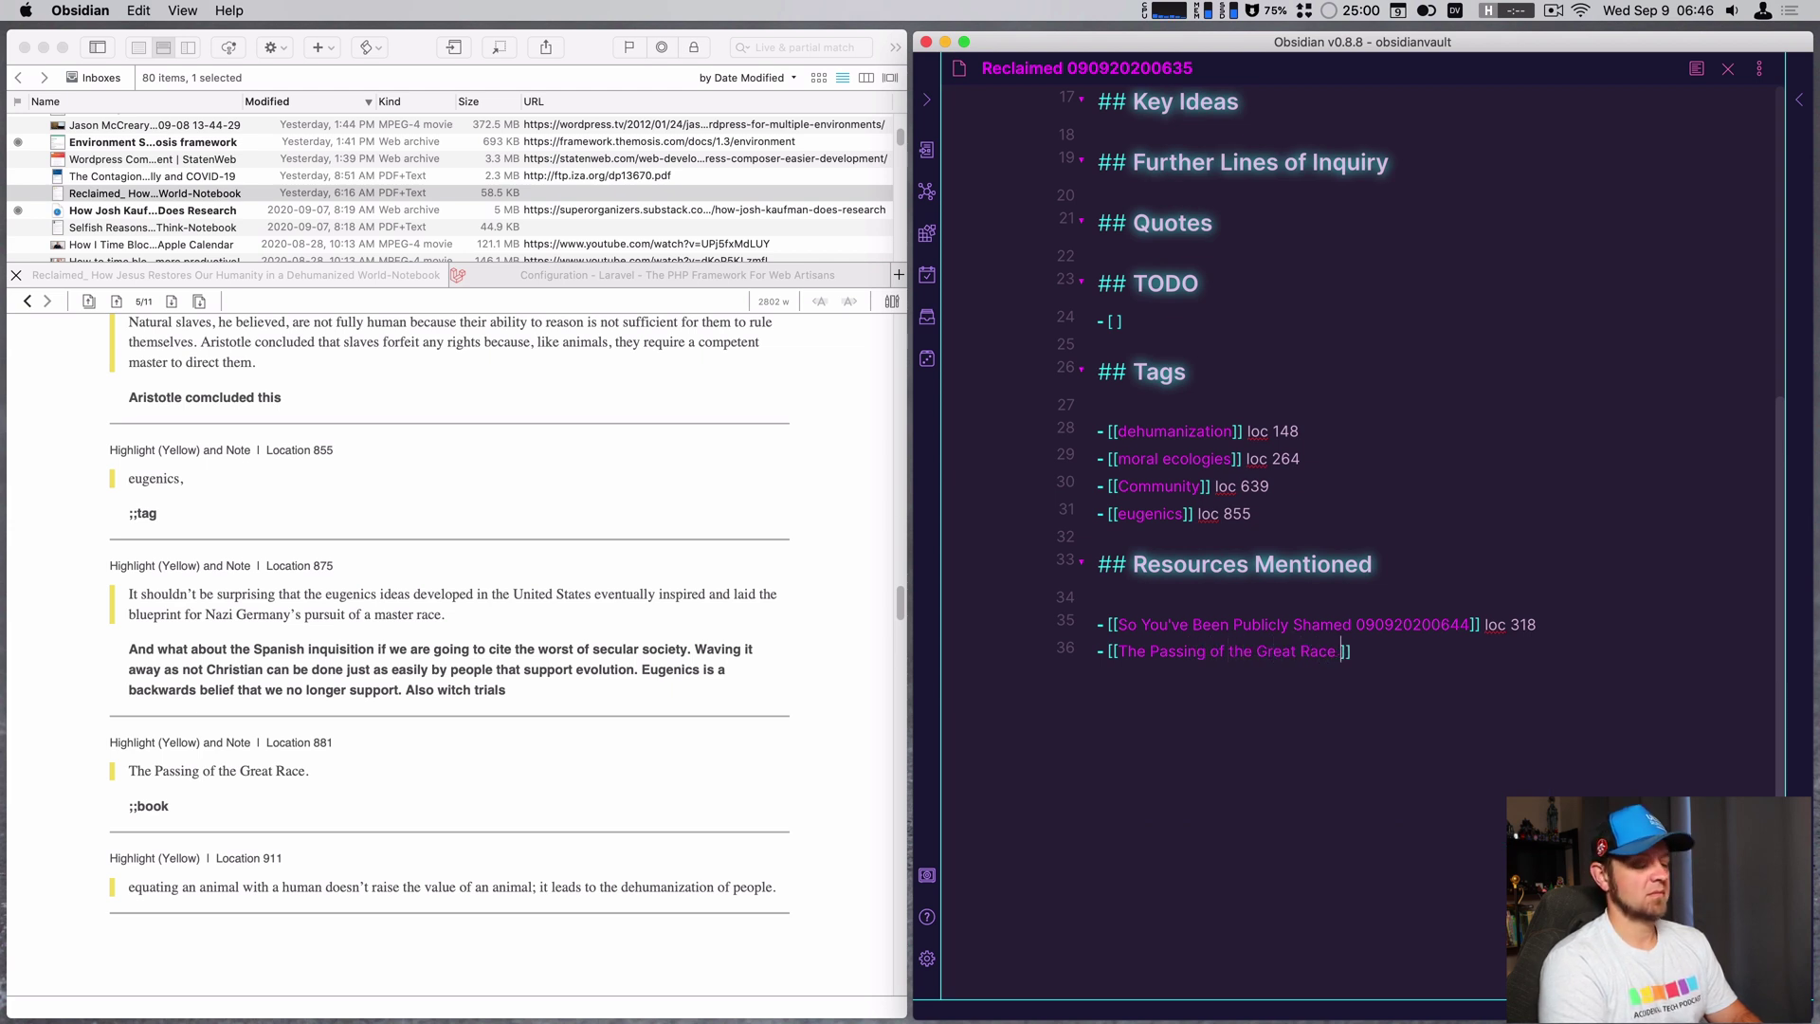
type("092020")
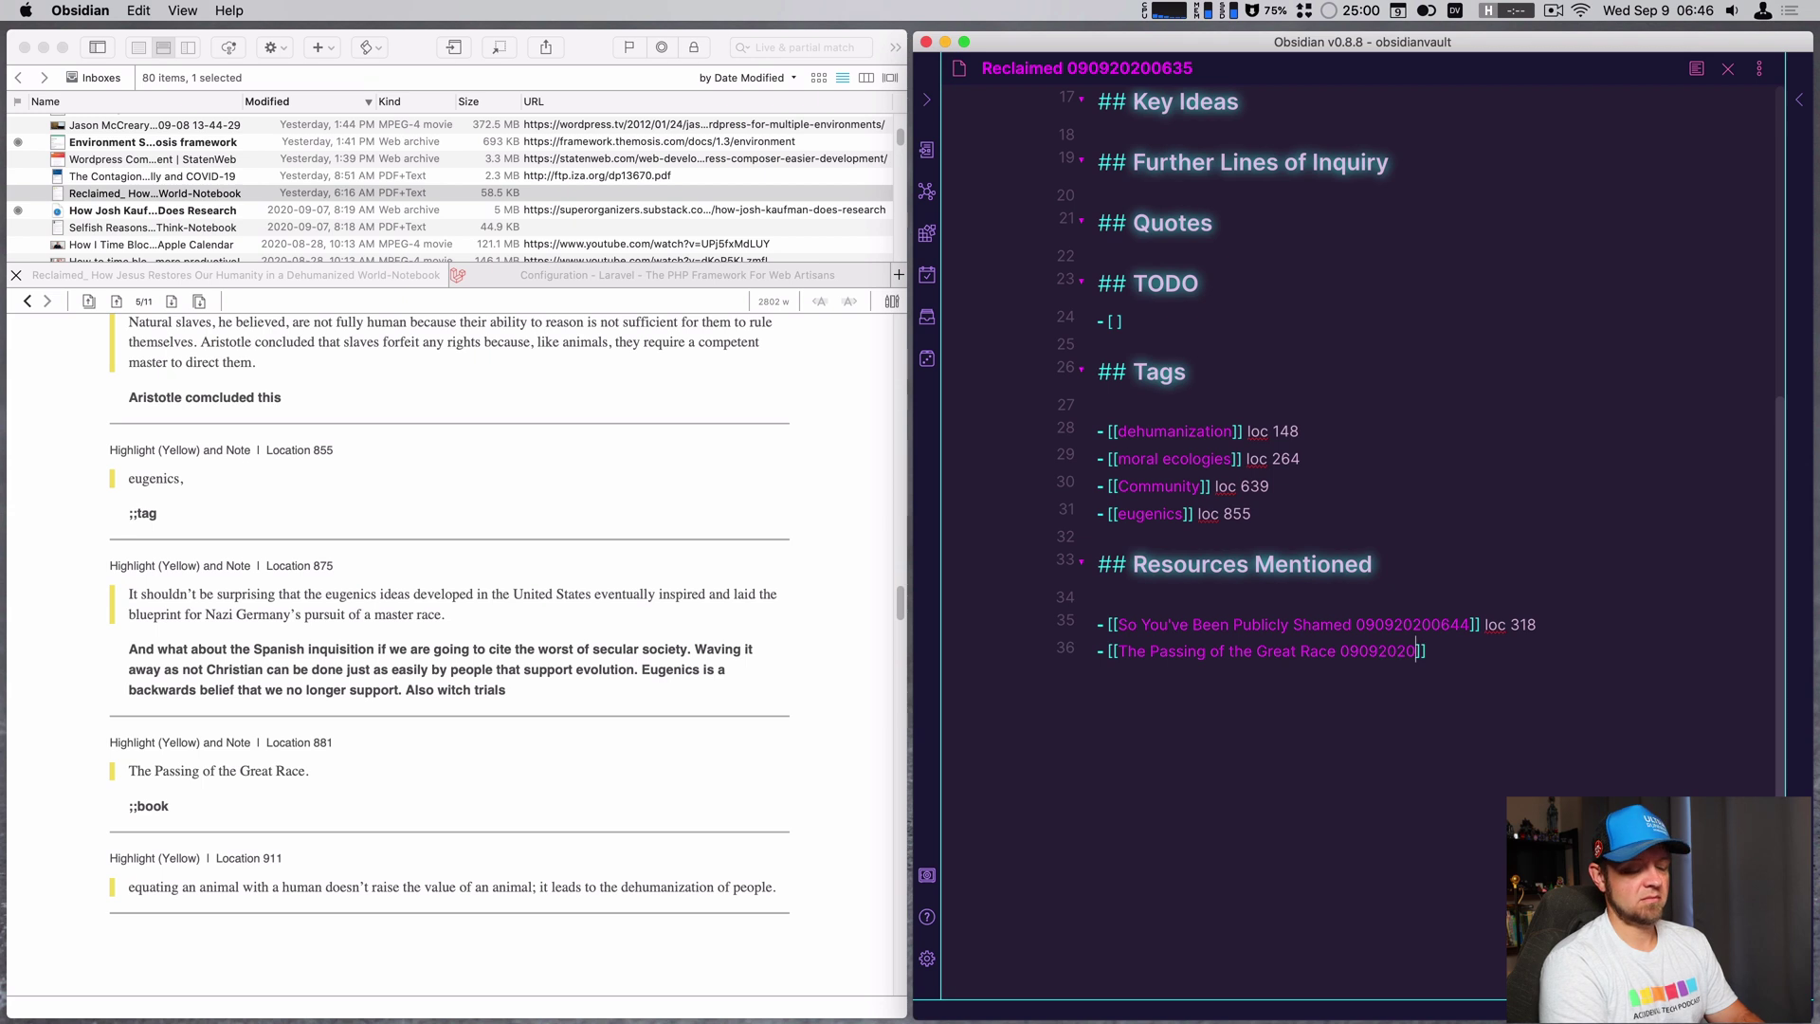
type("0646]]")
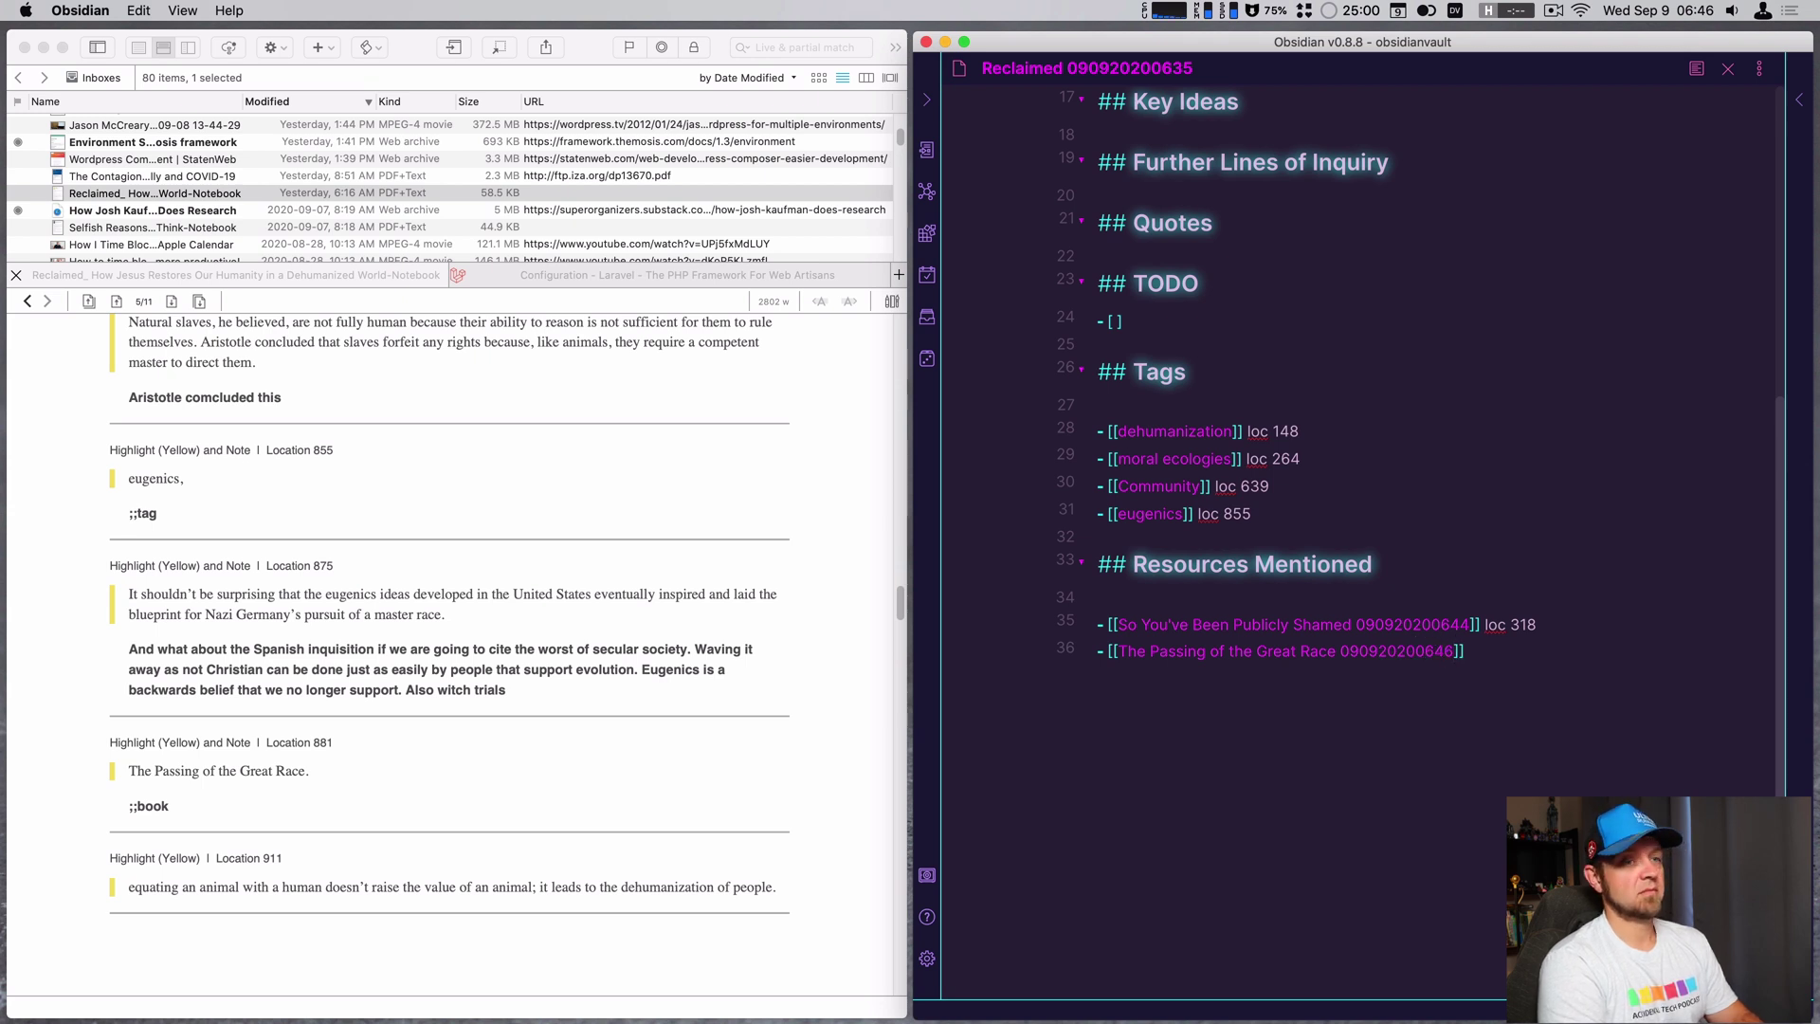
type(" loc ")
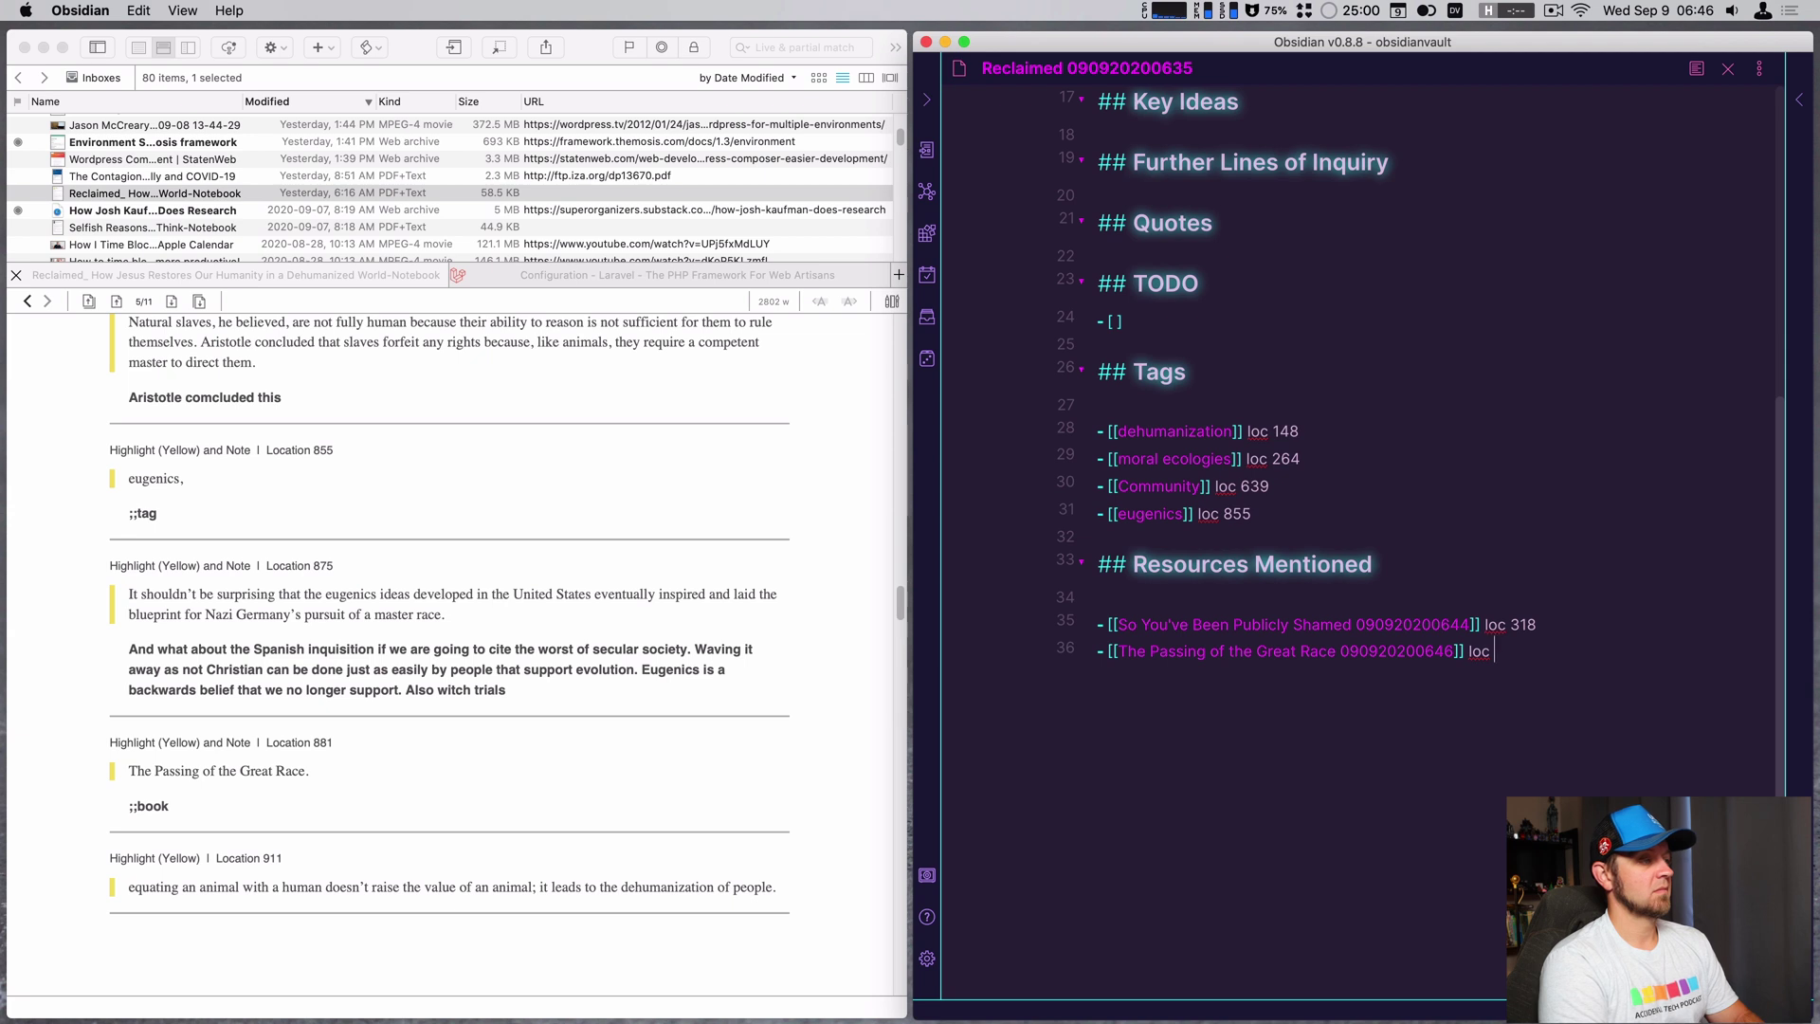
type("881")
scroll(465, 773, "down", 1)
scroll(463, 763, "down", 10)
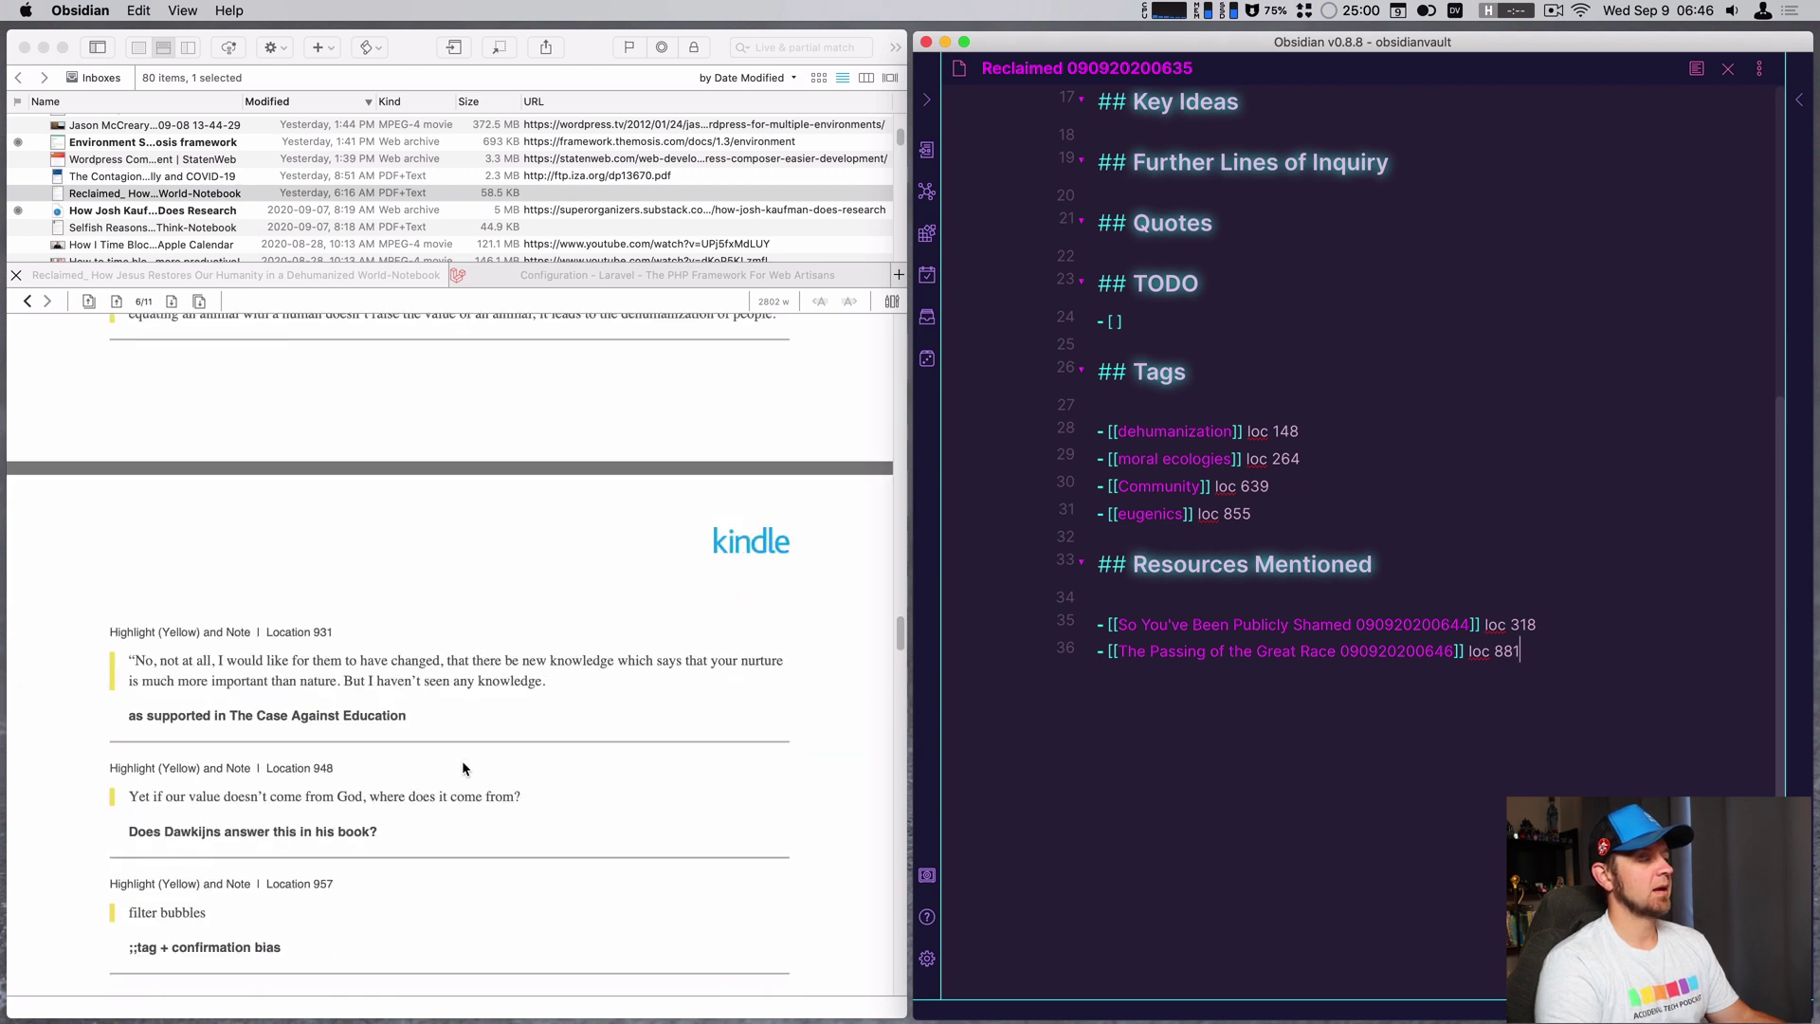
scroll(462, 767, "down", 4)
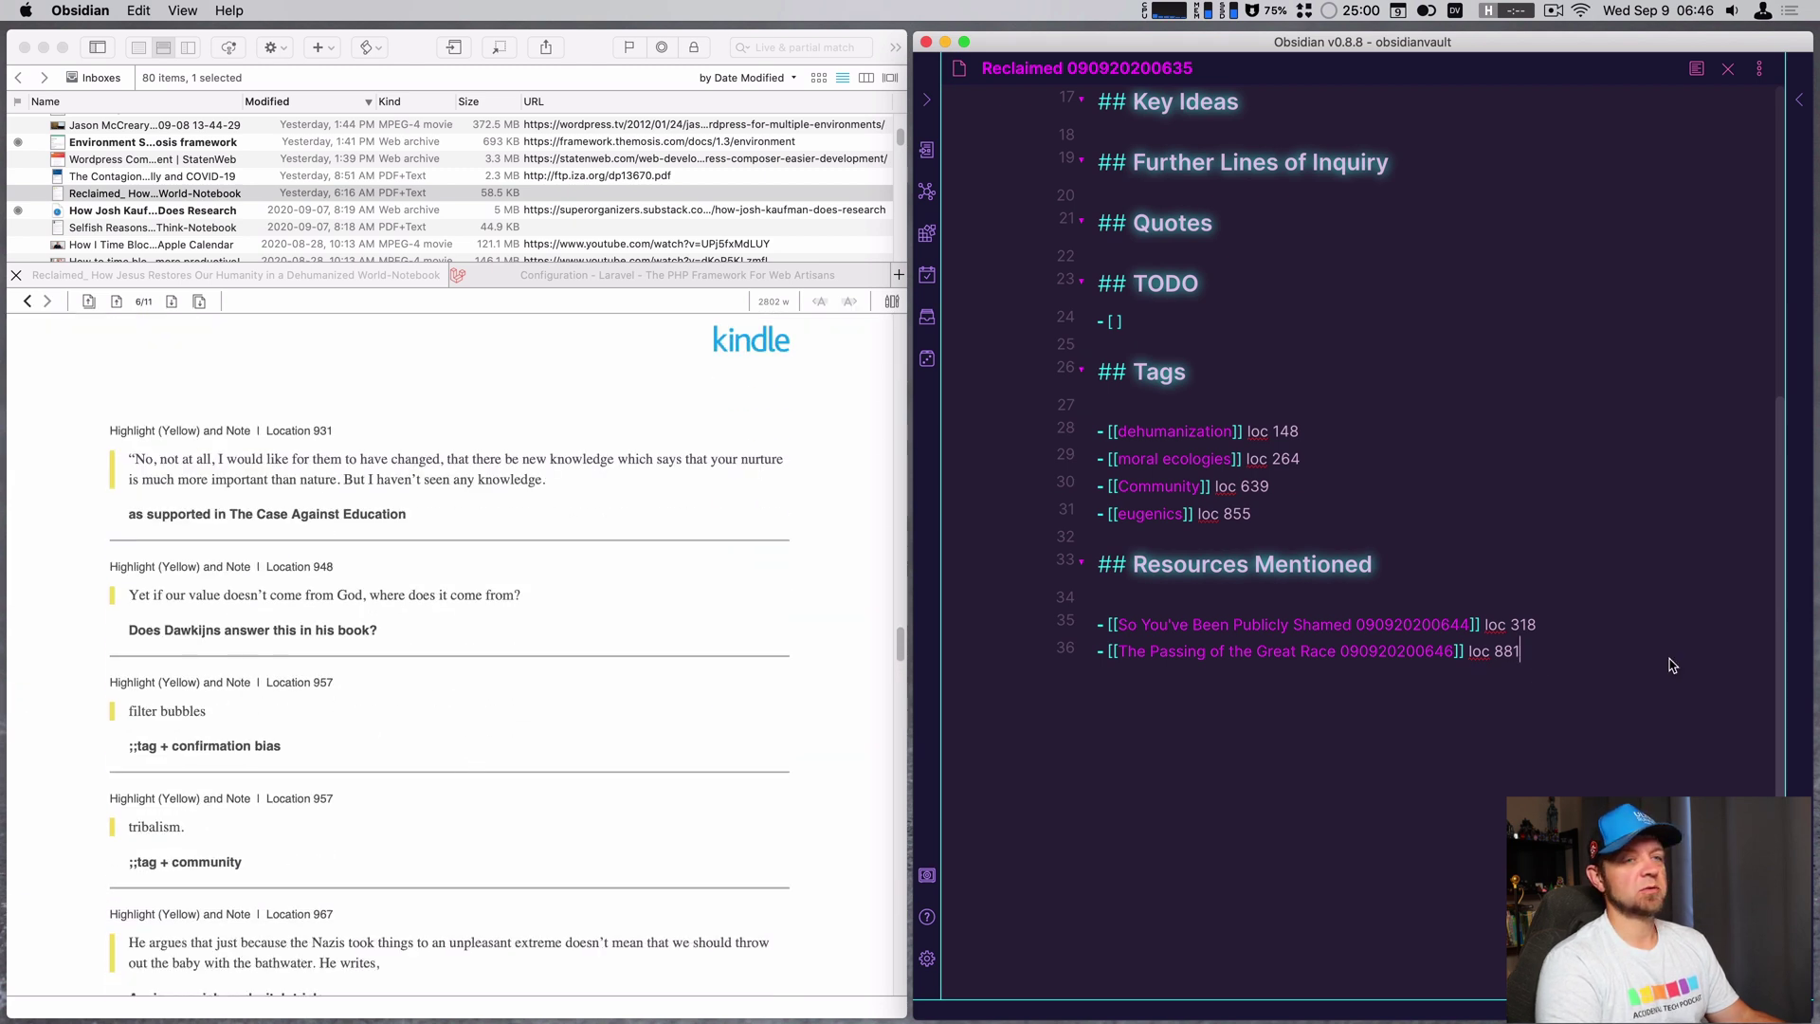
left_click(1357, 516)
key("Return")
type("[[filter")
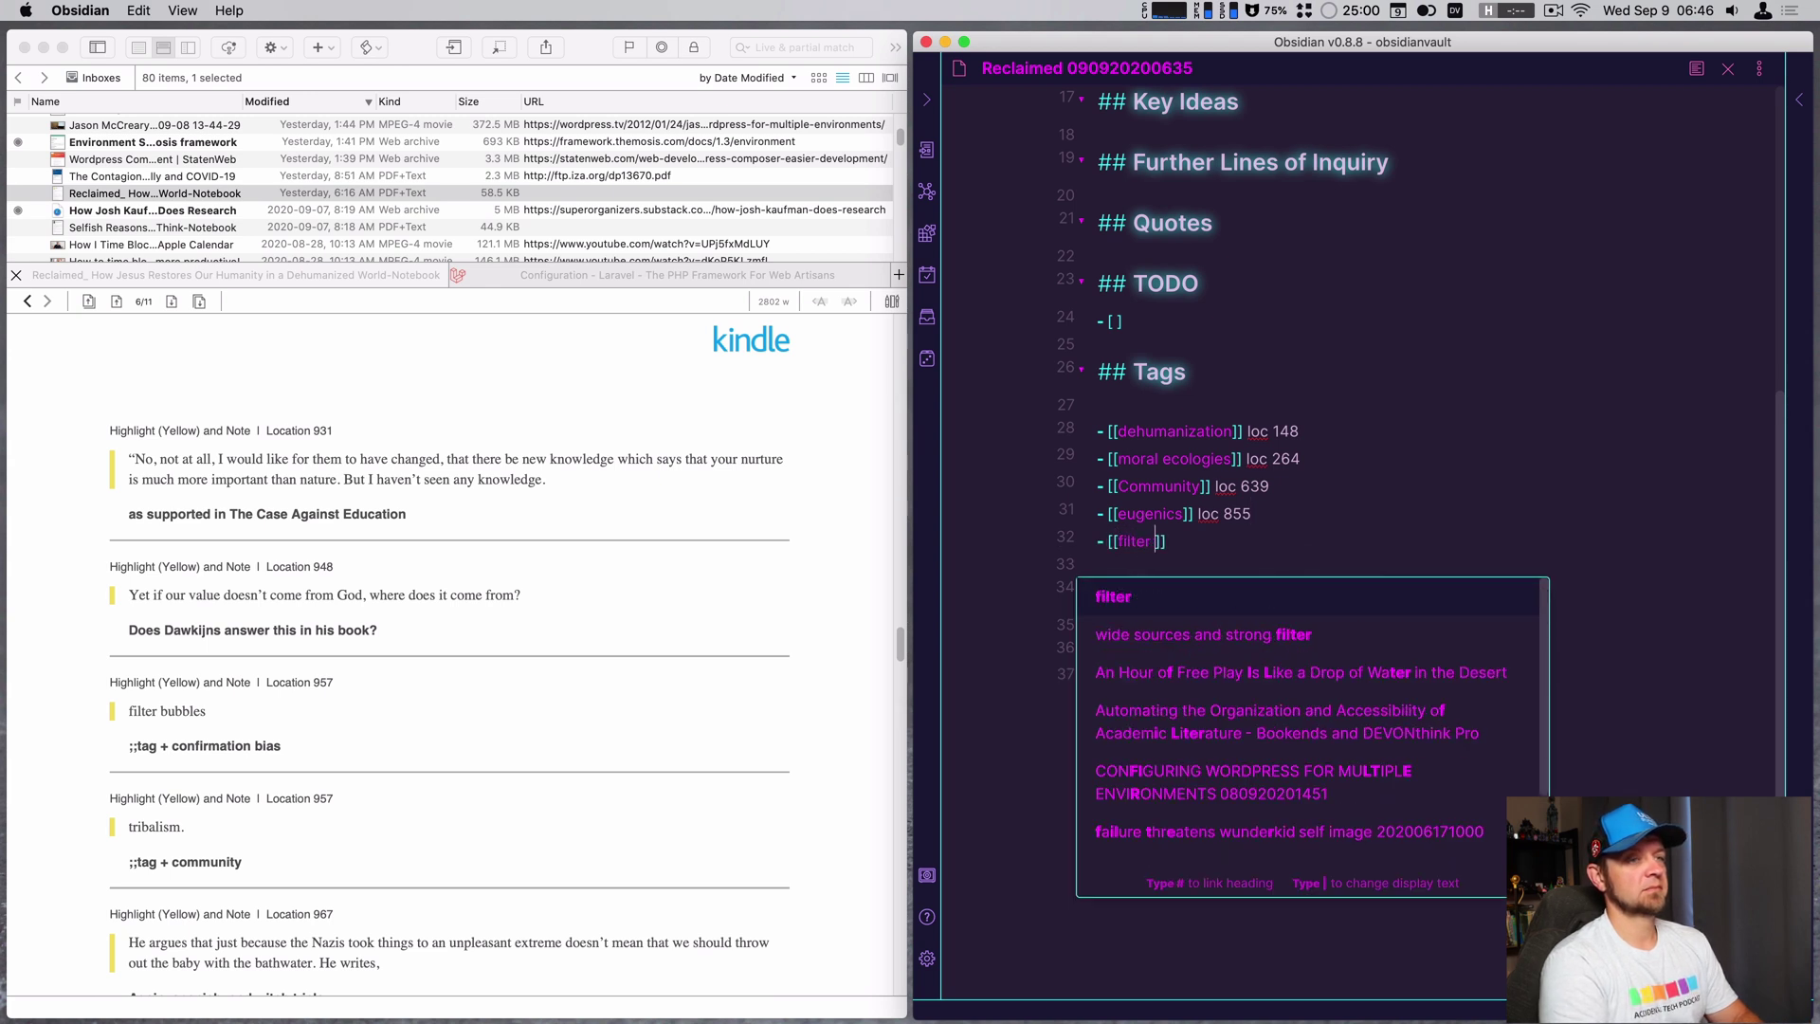
key("Escape")
type("bubbles 090920200646]]")
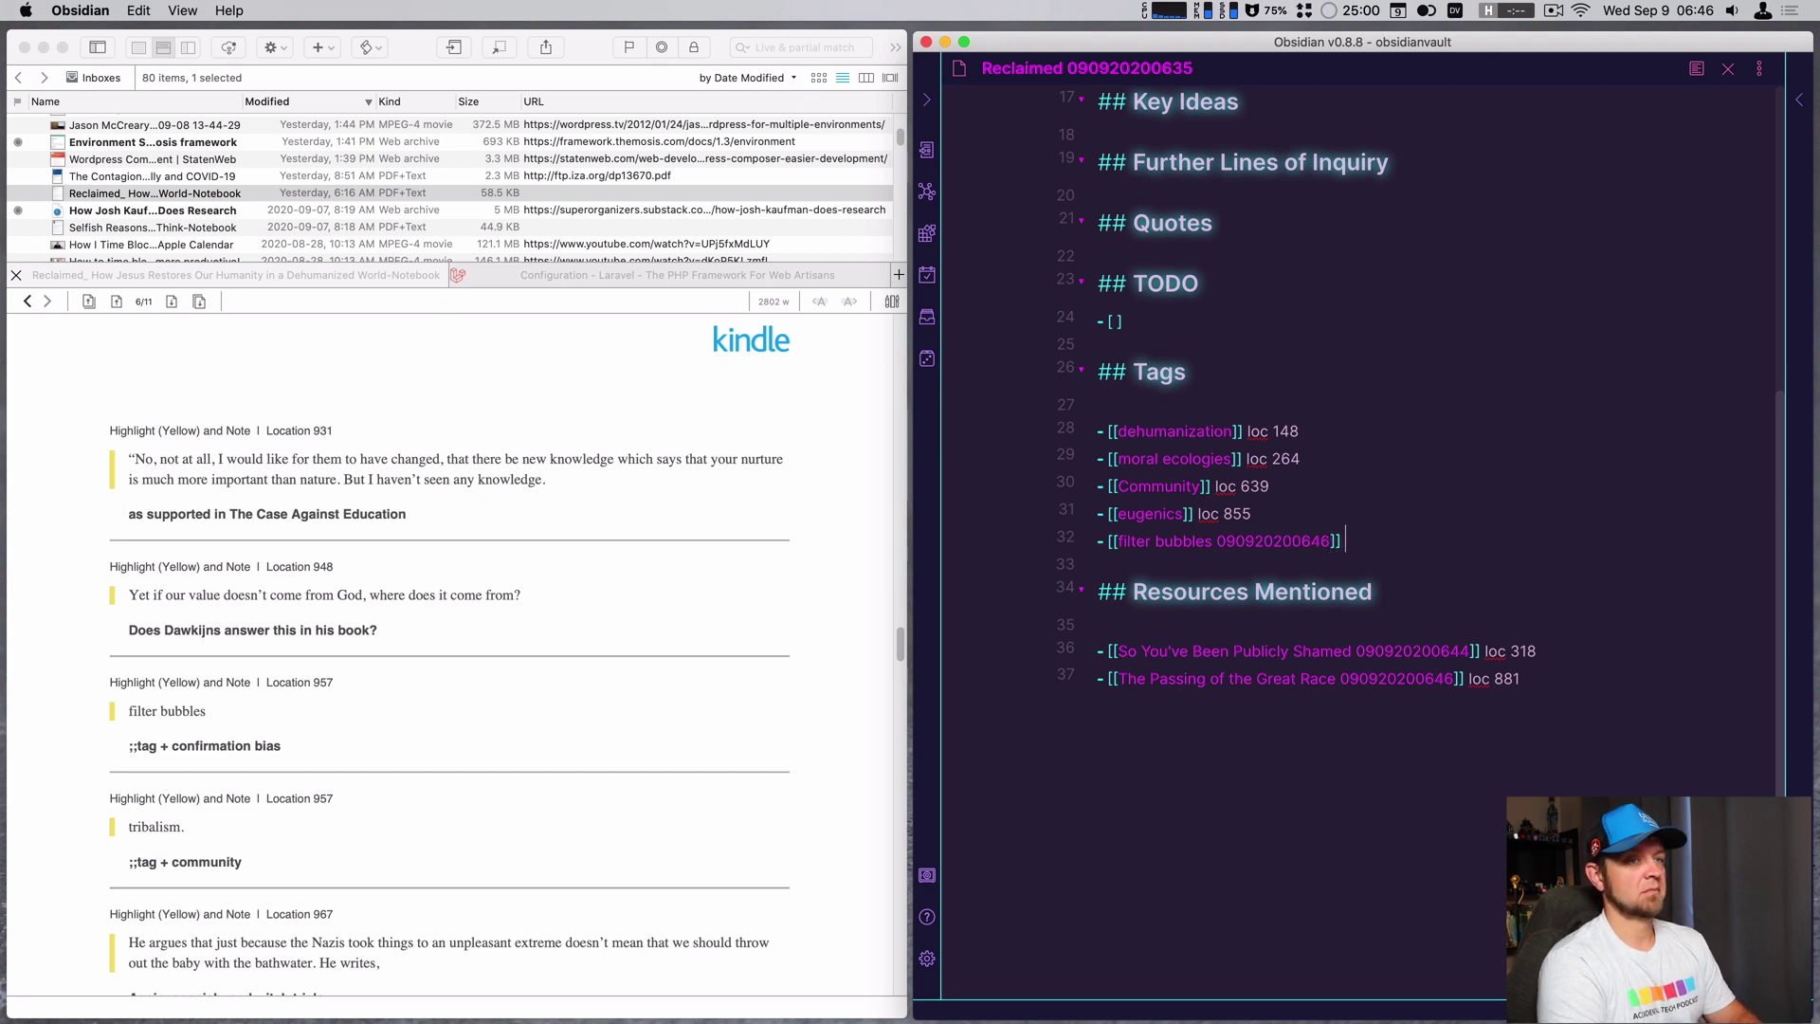
type(" loc 957")
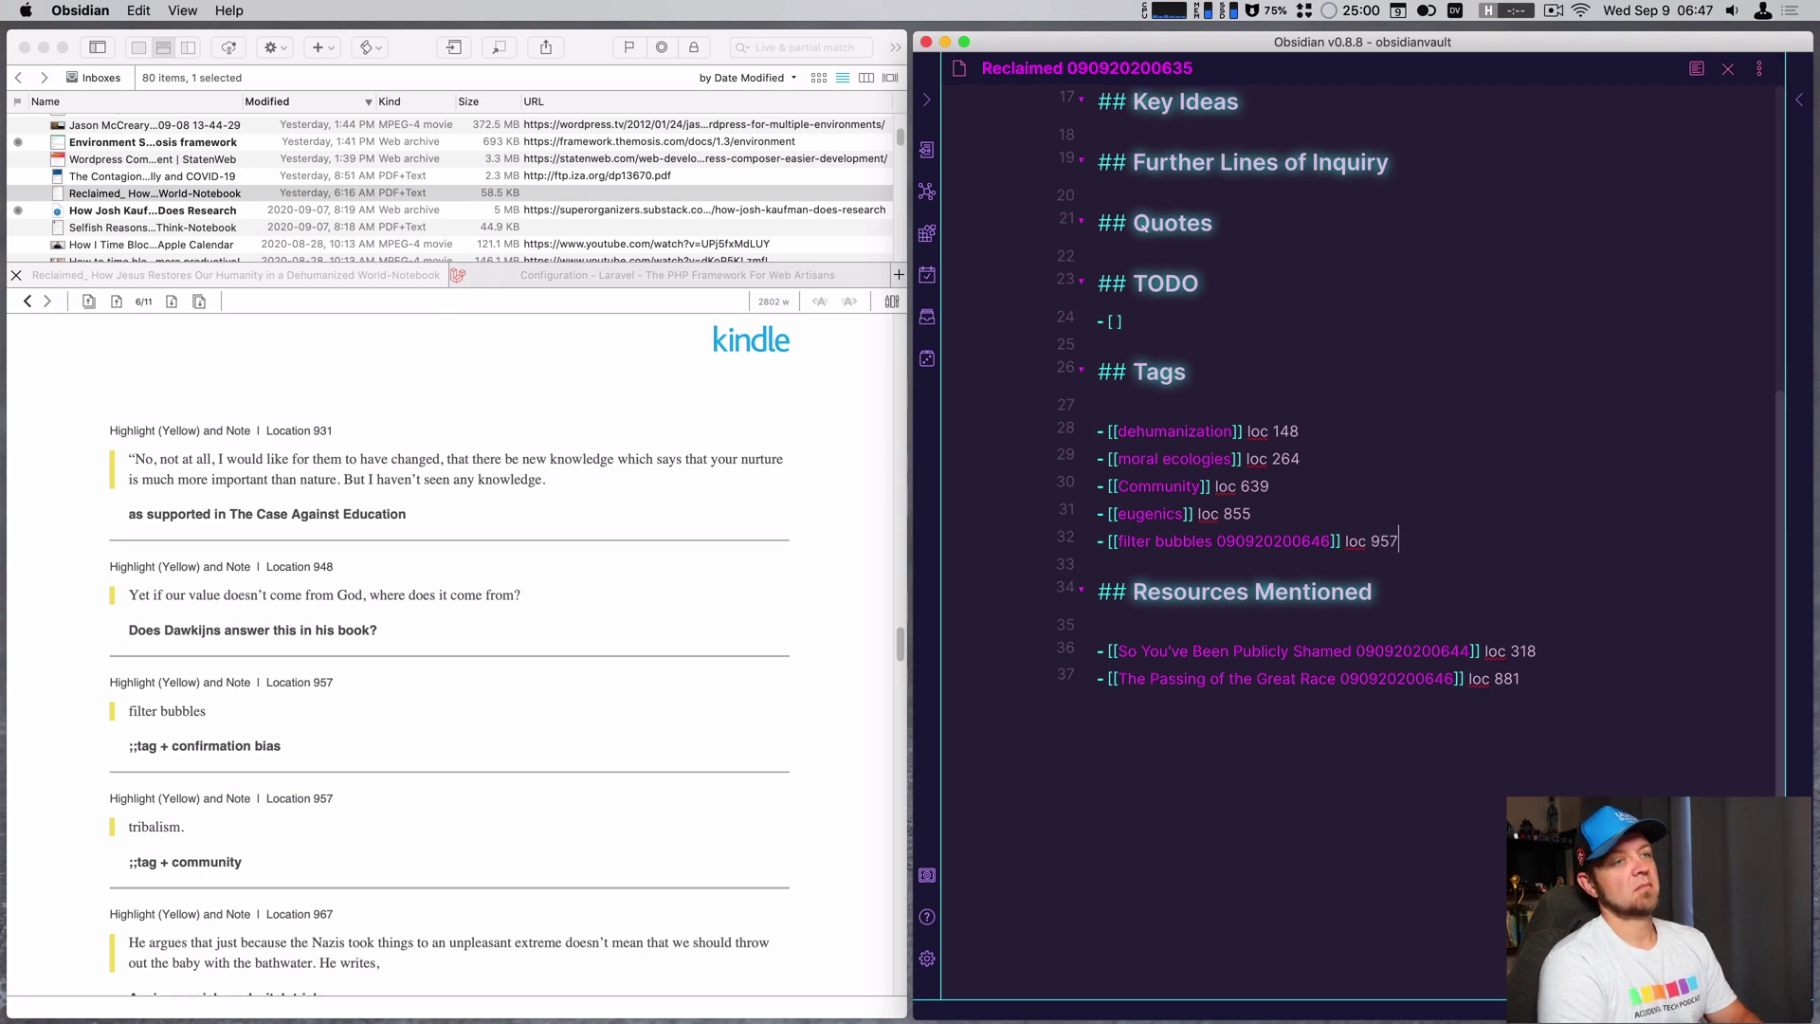
- Add a [[Confirmation Bias]] tag link at loc 957
key("Return")
type("[[confi")
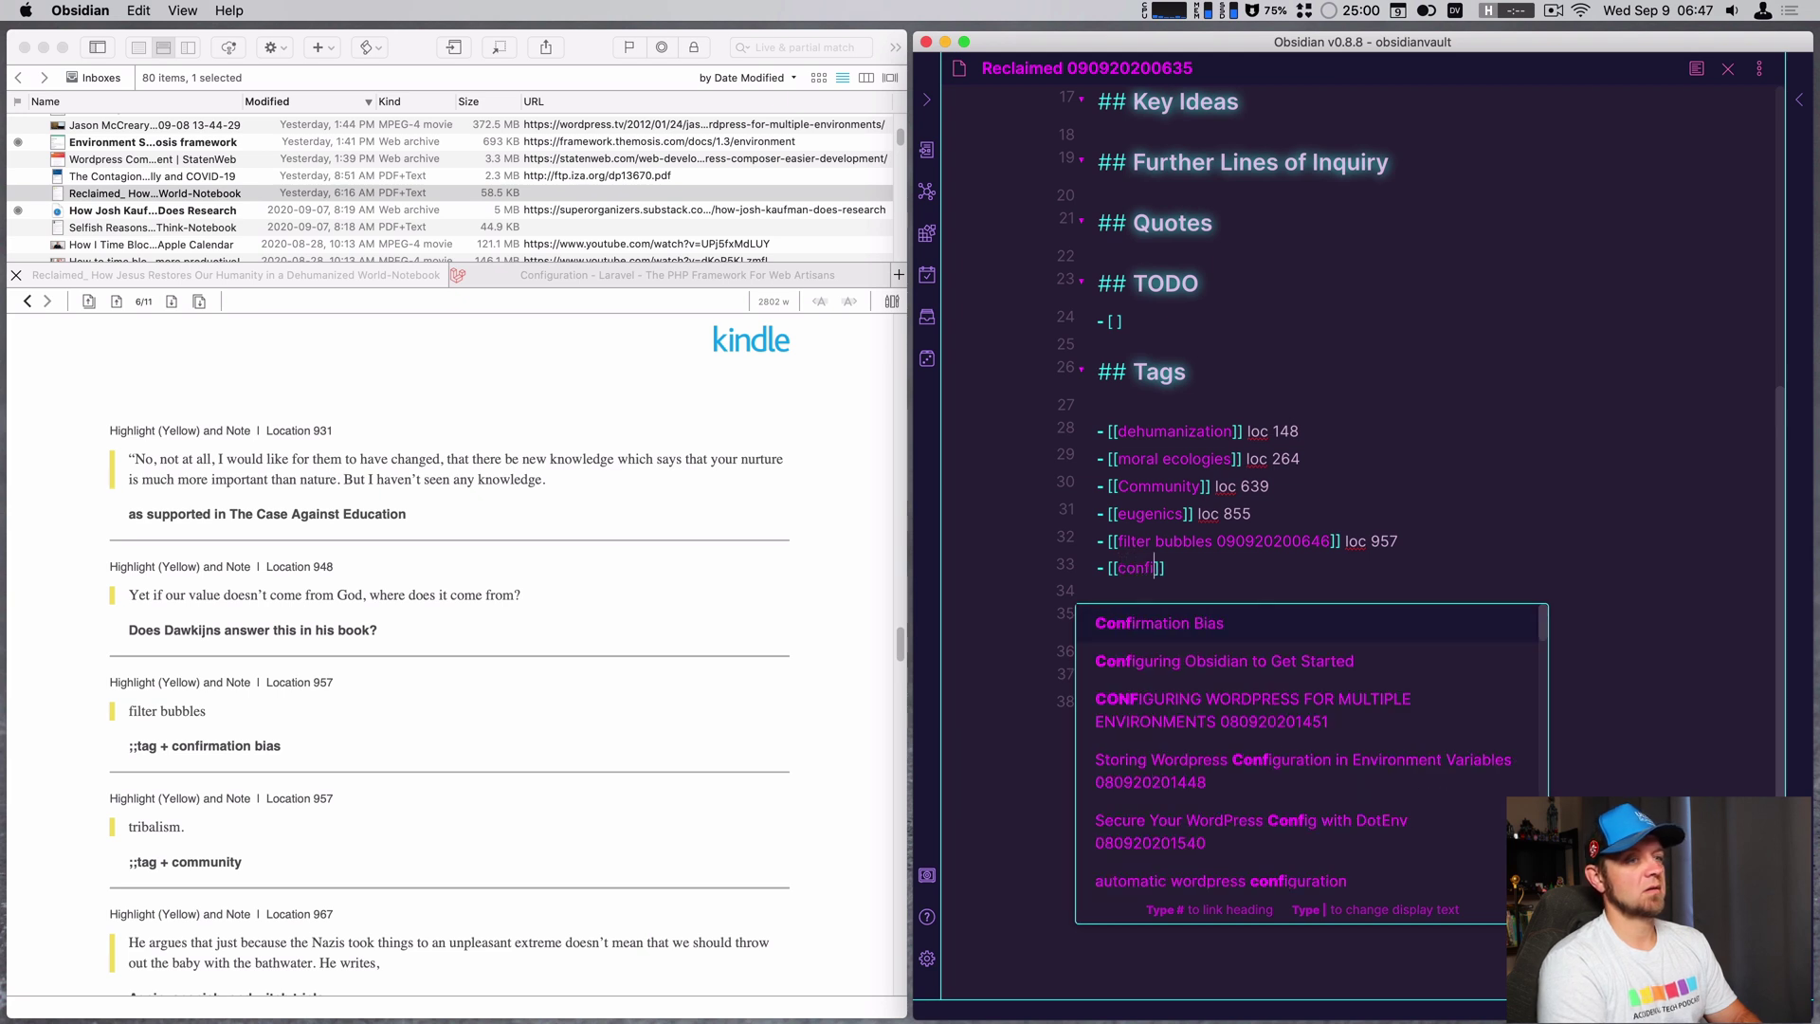
key("Return")
type("loc 957")
- Append ', loc 967' to the Community tag after loc 639
scroll(442, 789, "down", 2)
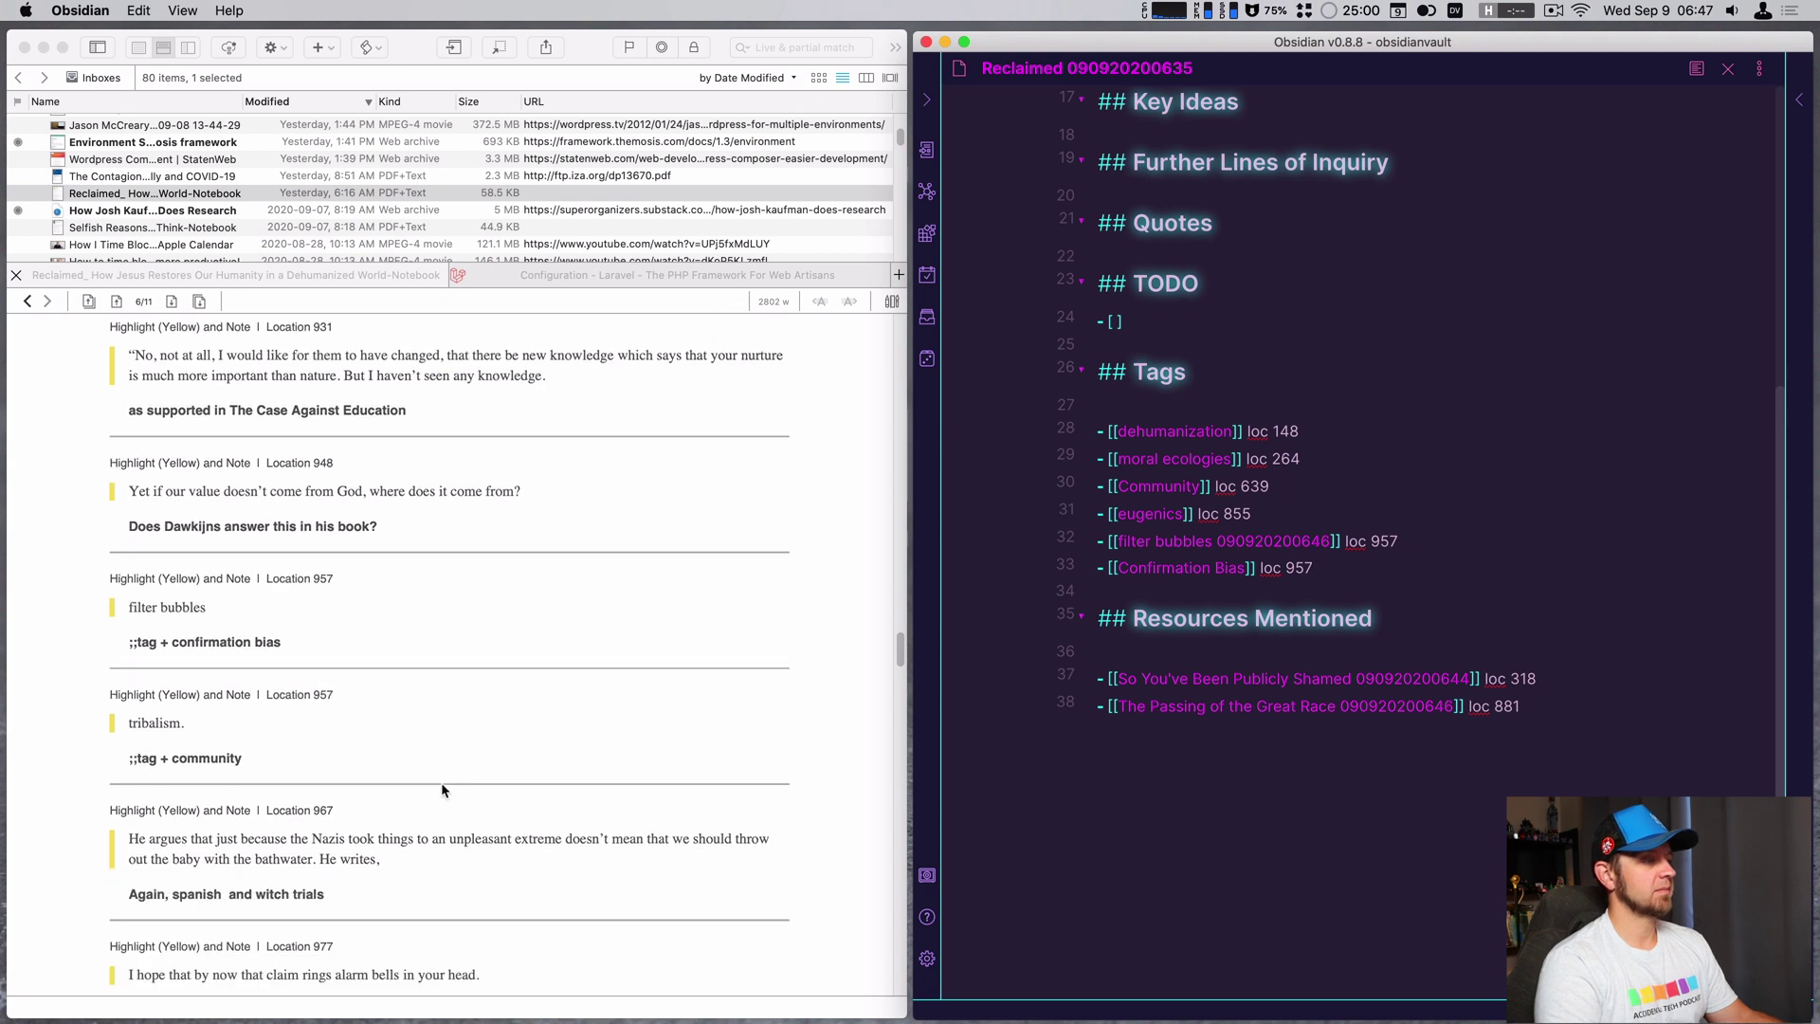
left_click(1284, 490)
type(", ")
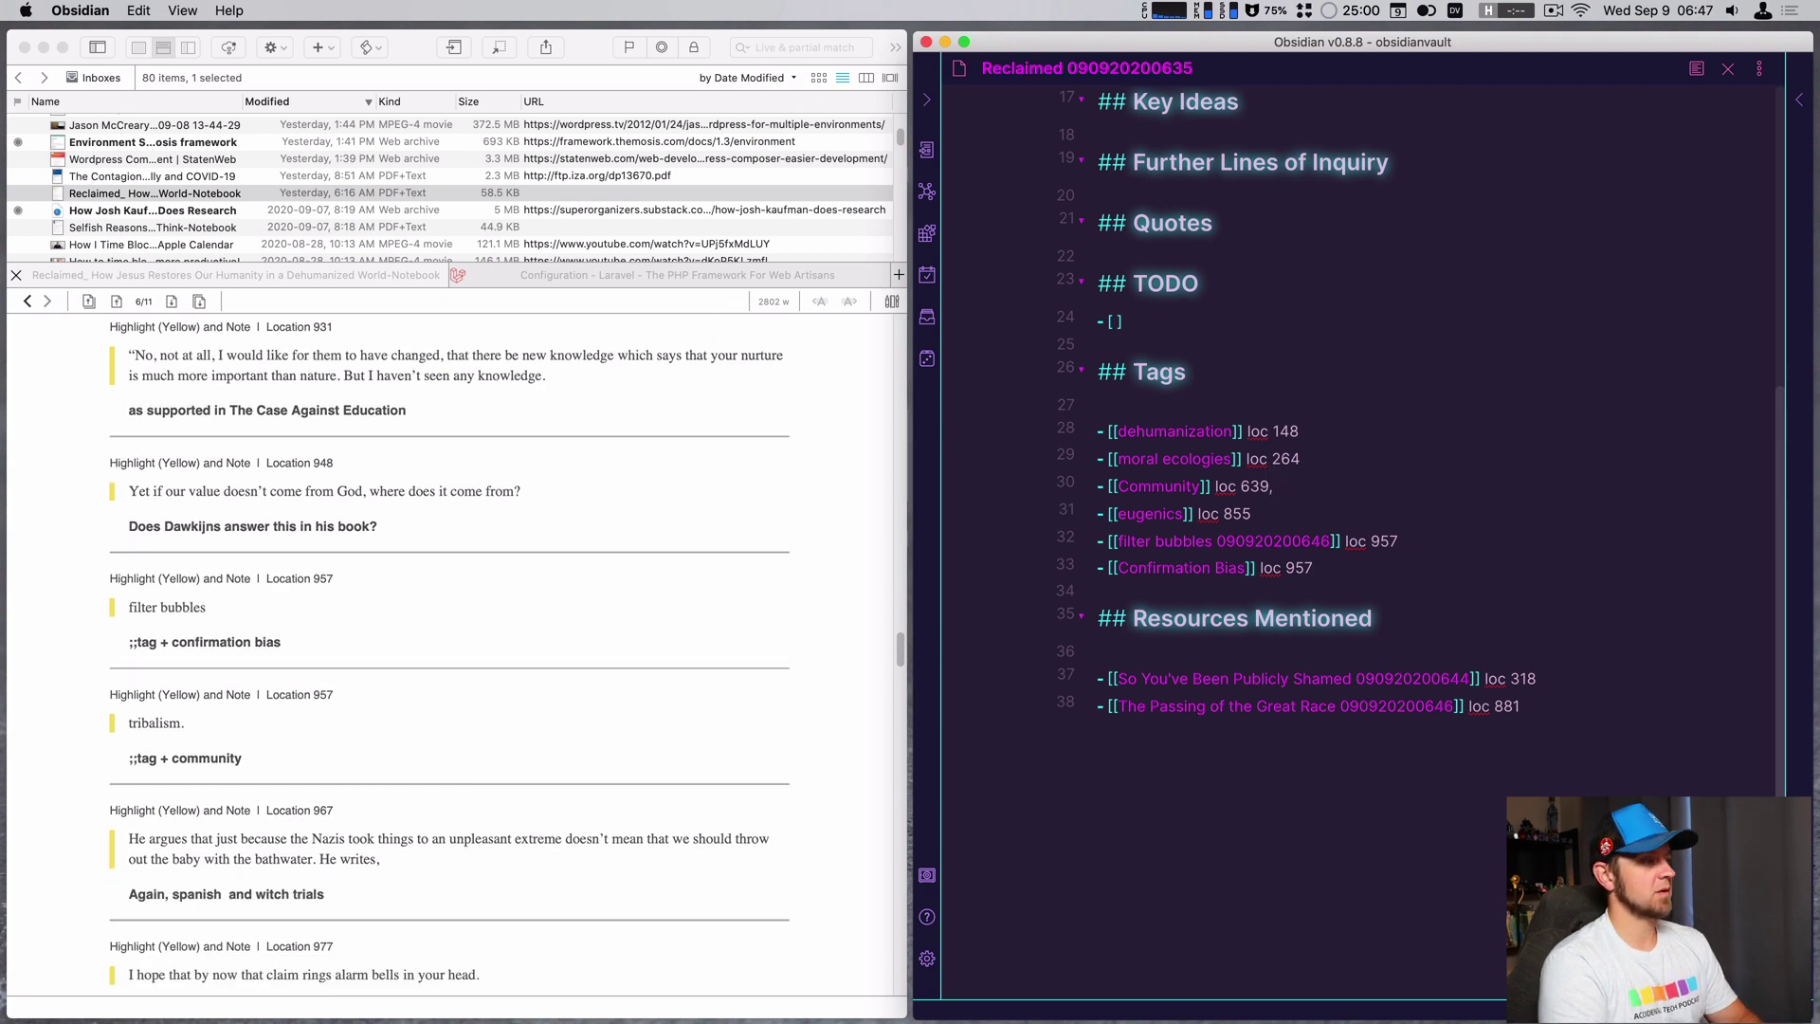
type("loc 9")
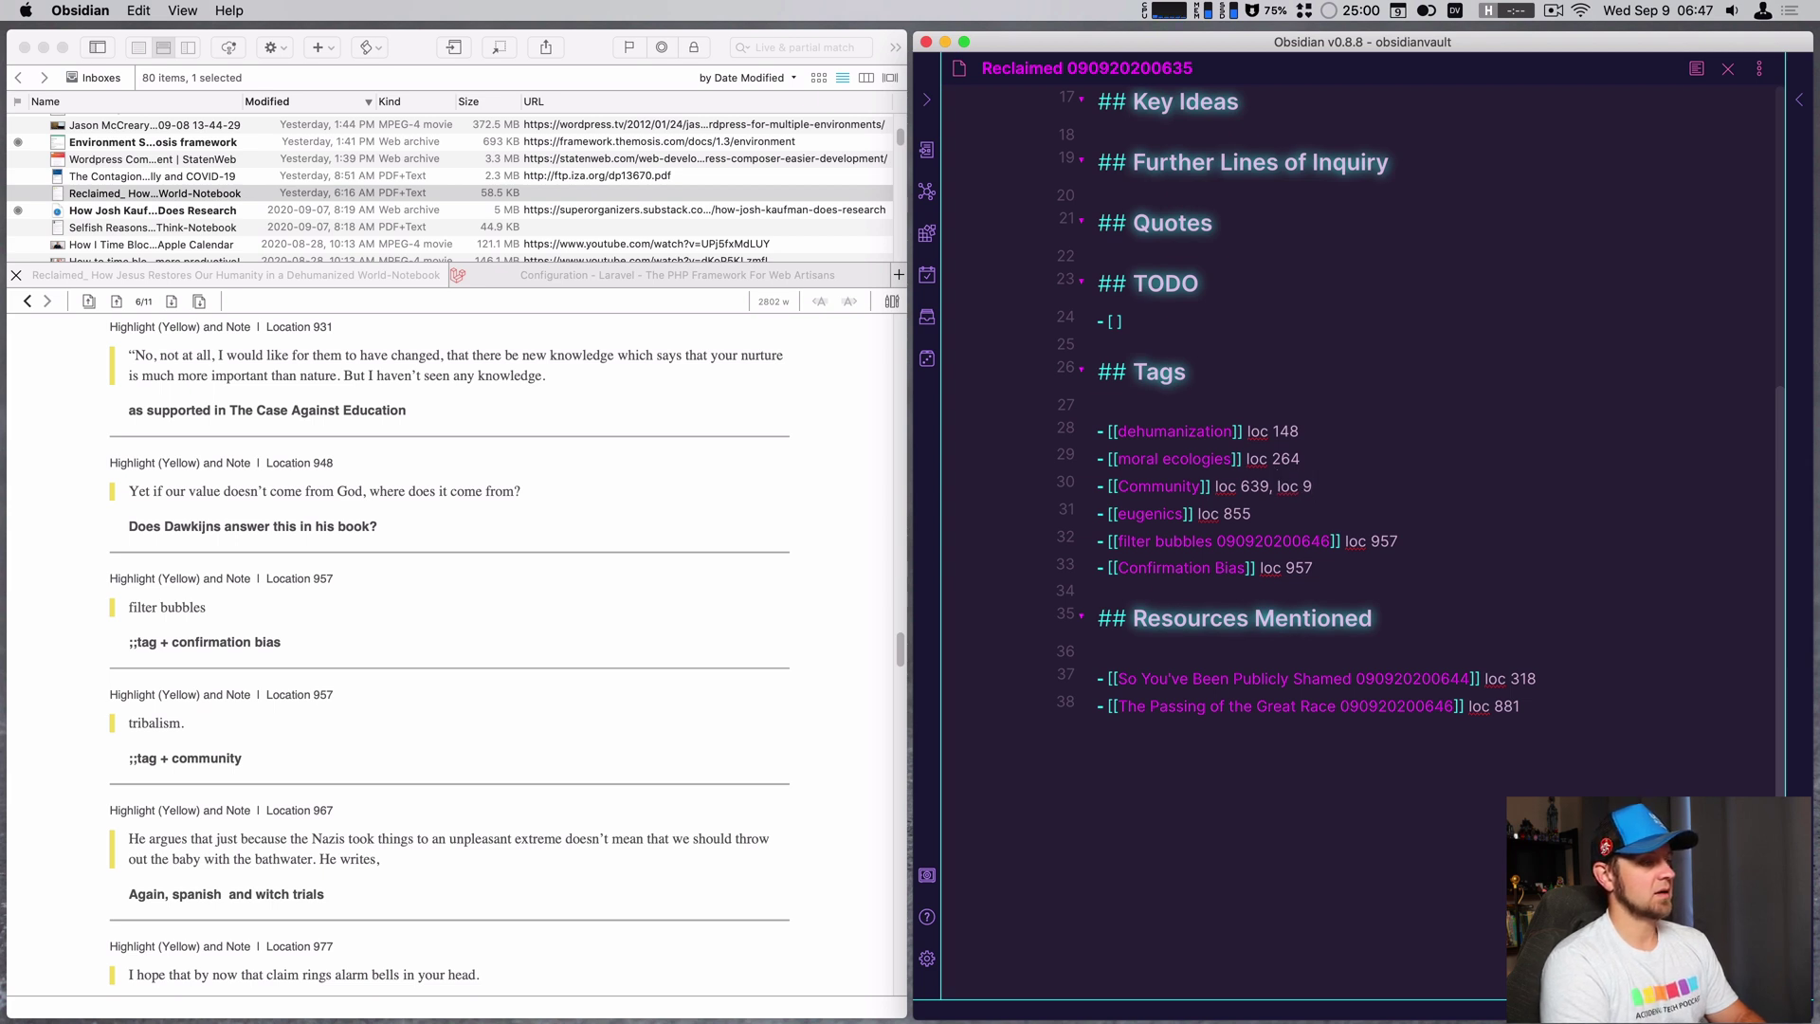
type("67")
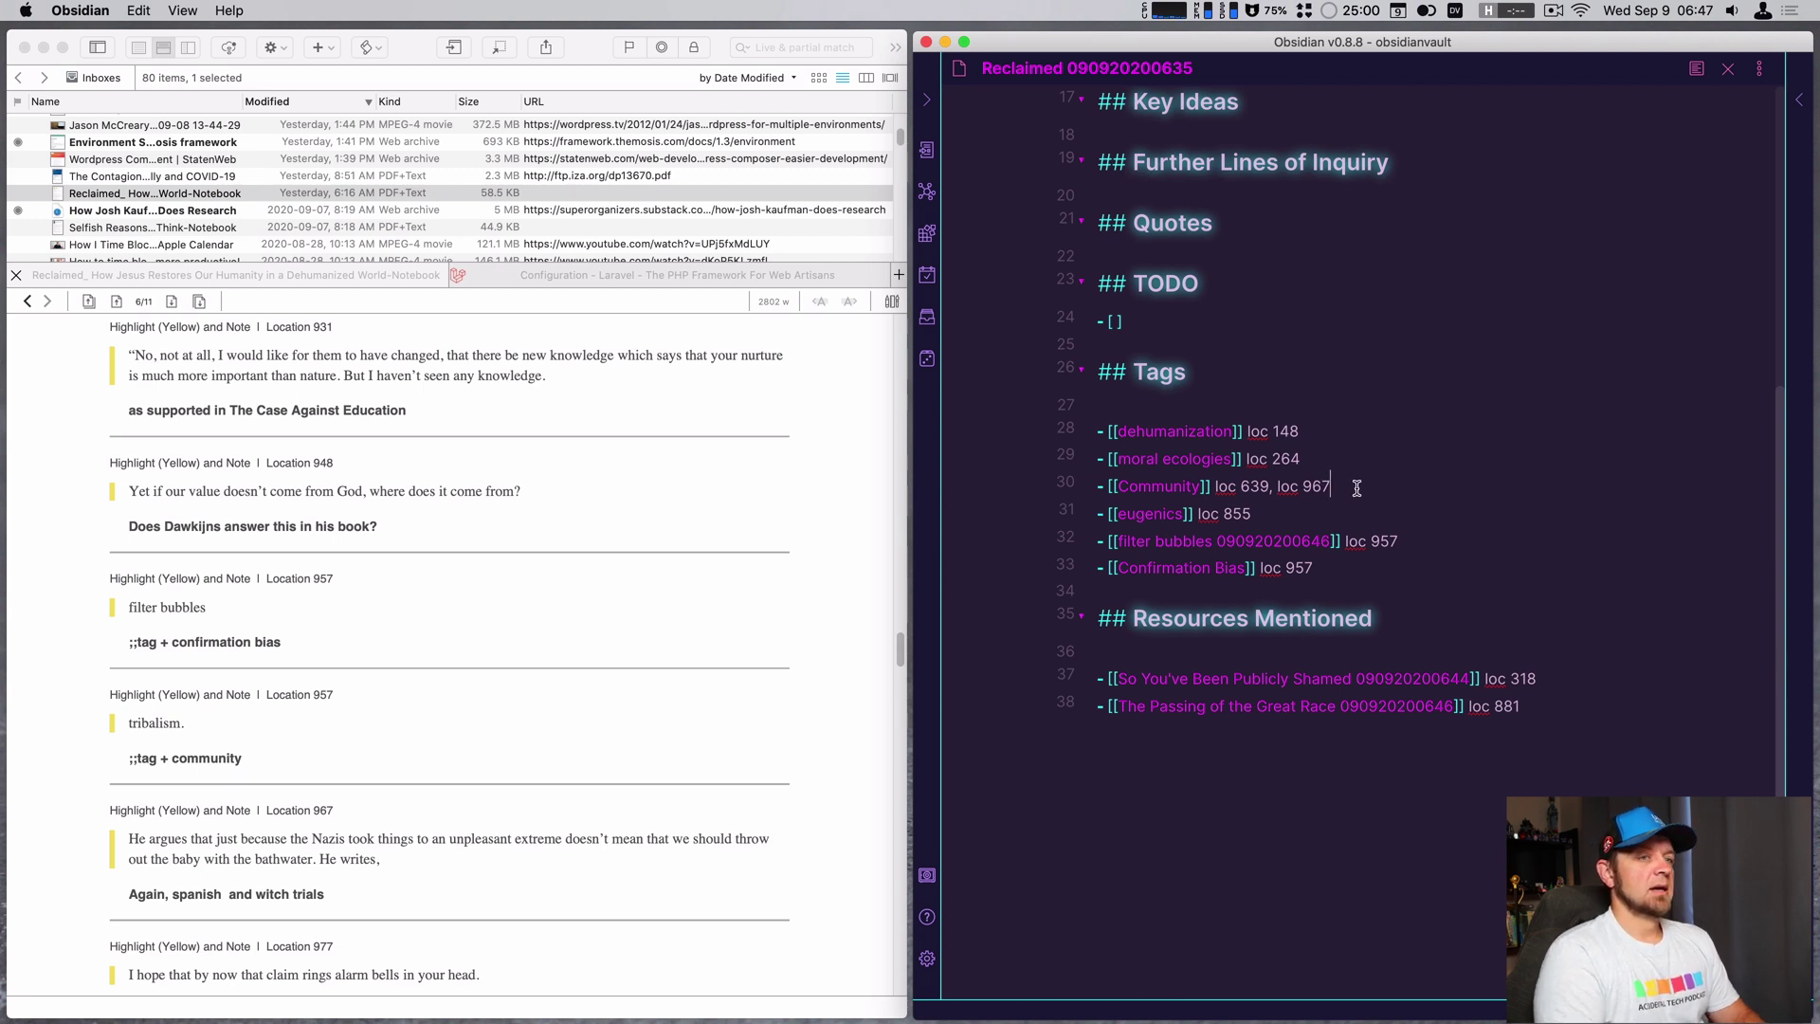
- Add a [[tribalism]] tag link at loc 967 below Confirmation Bias
left_click(1368, 569)
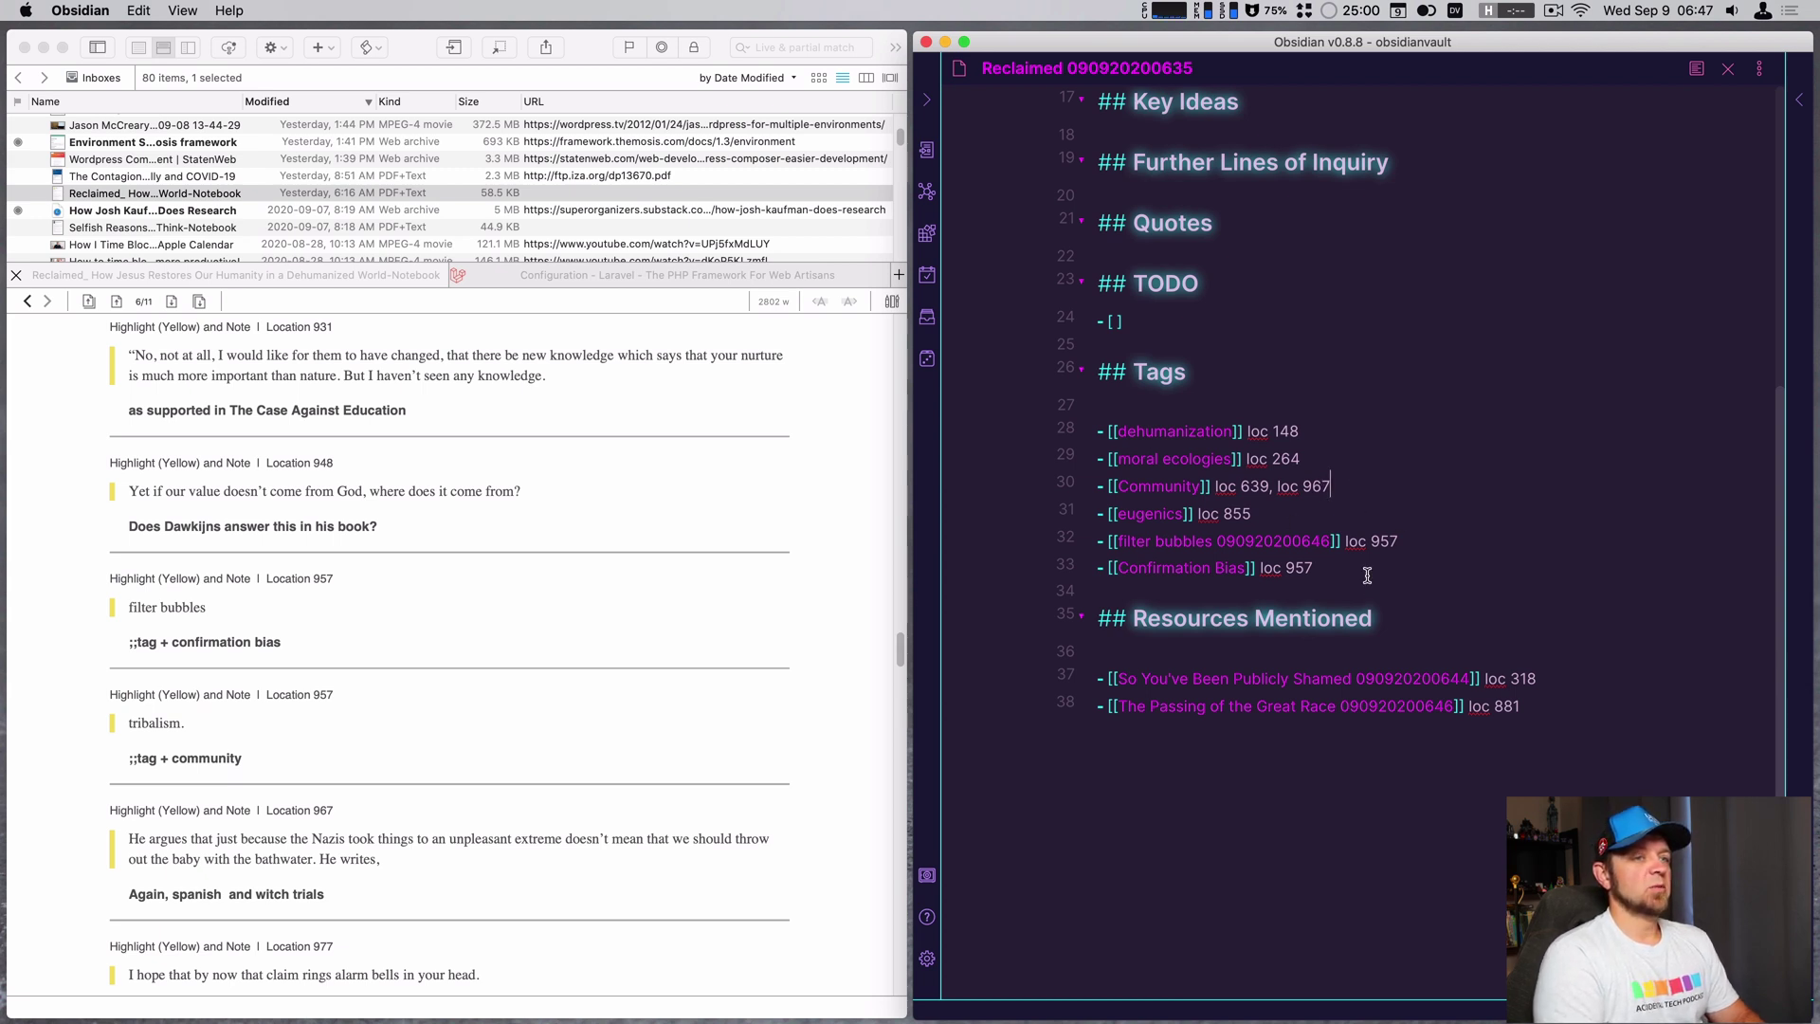
key("Return")
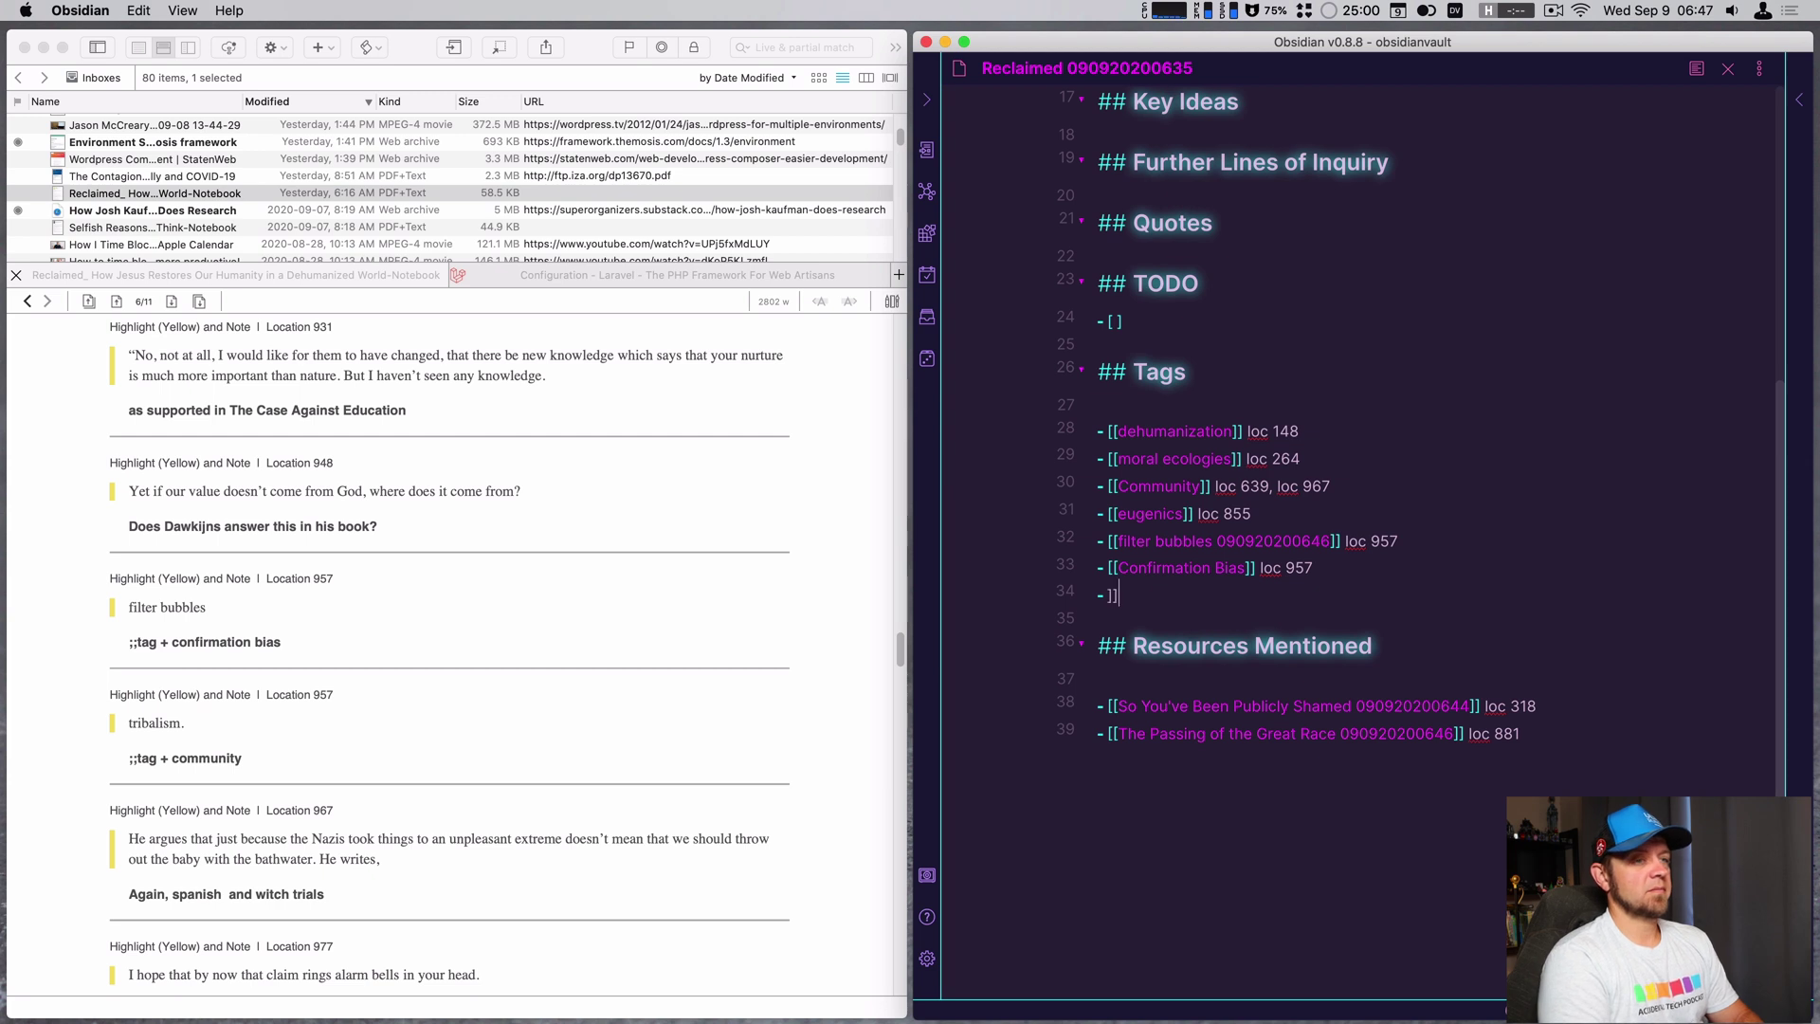
type("[[tribalism")
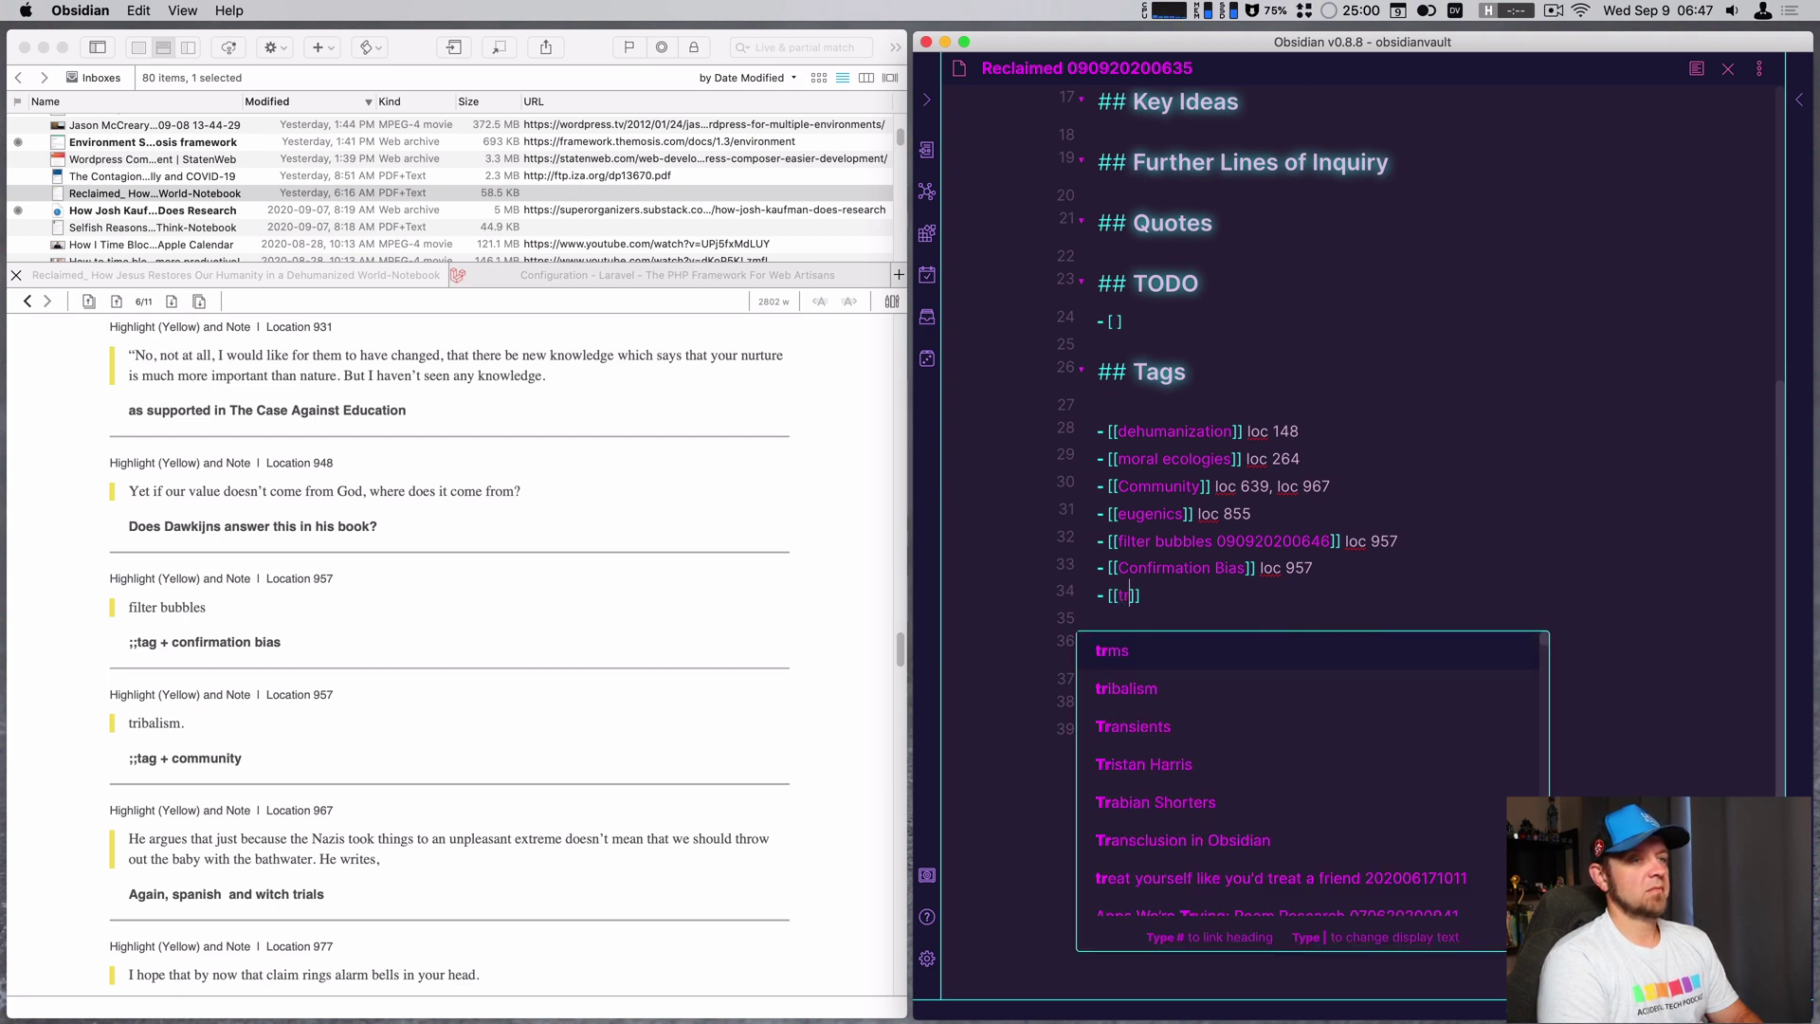
key("Return")
type("loc 967")
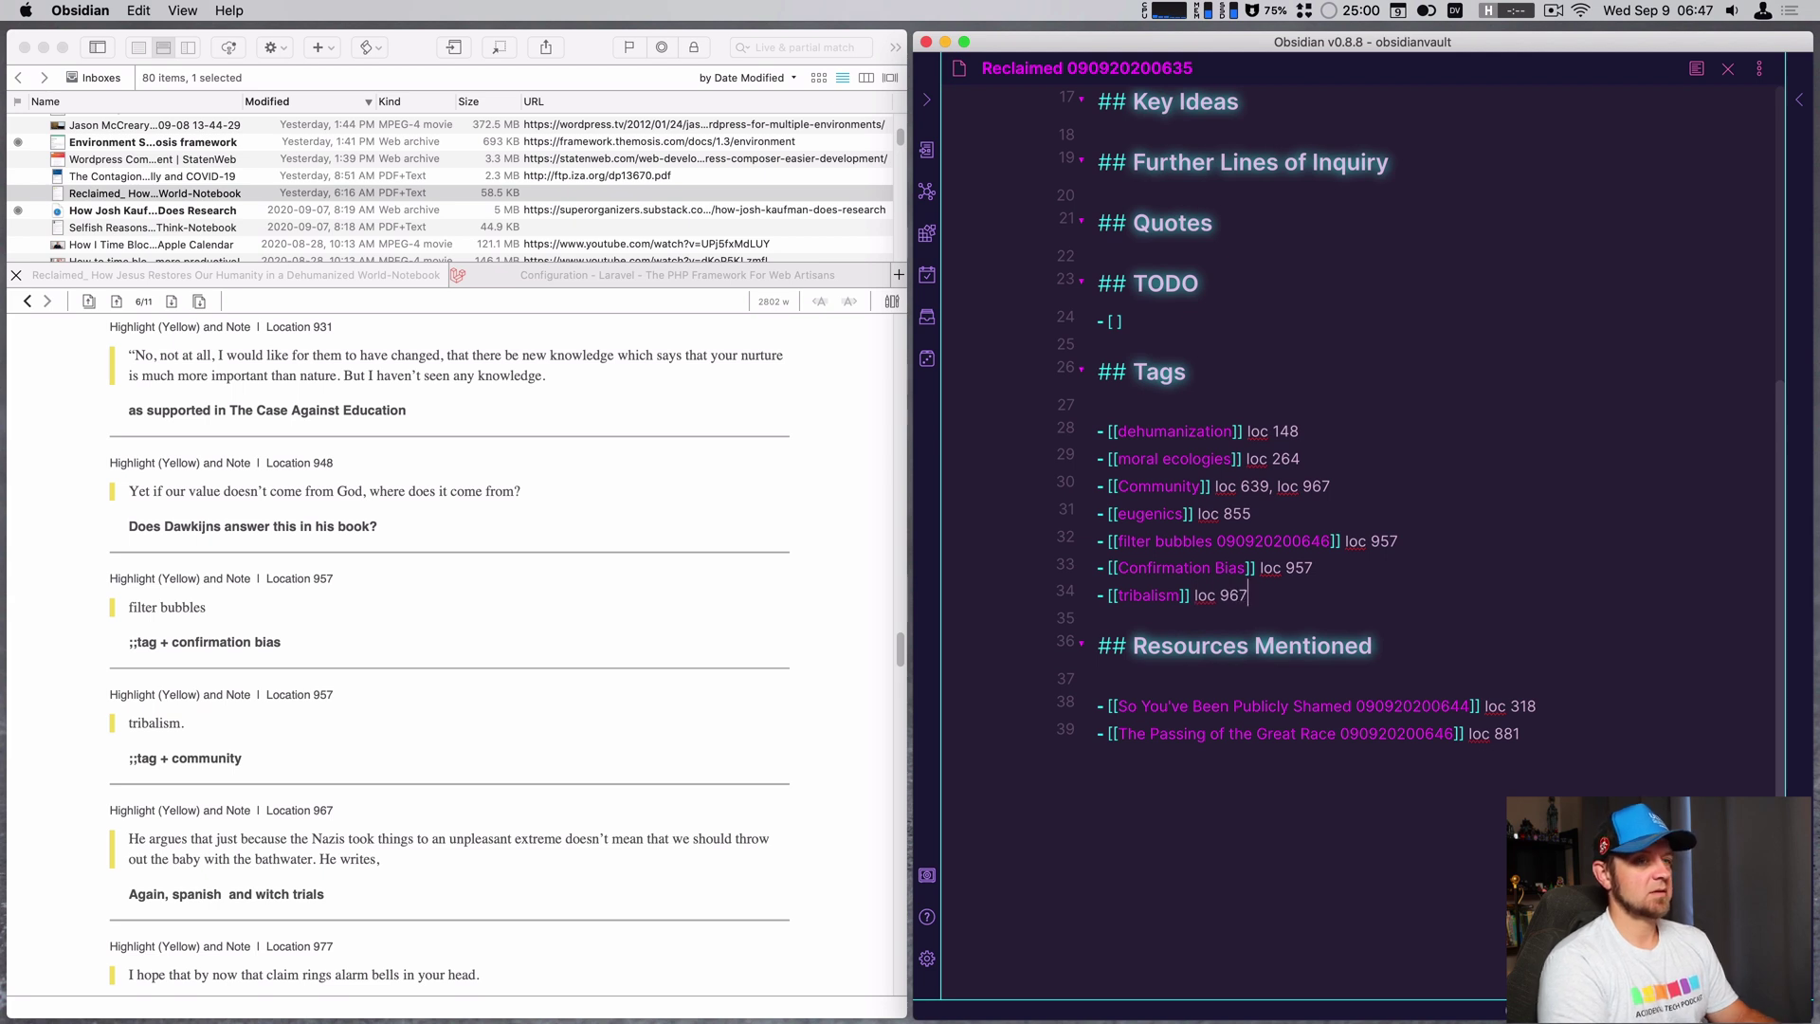
scroll(414, 776, "down", 5)
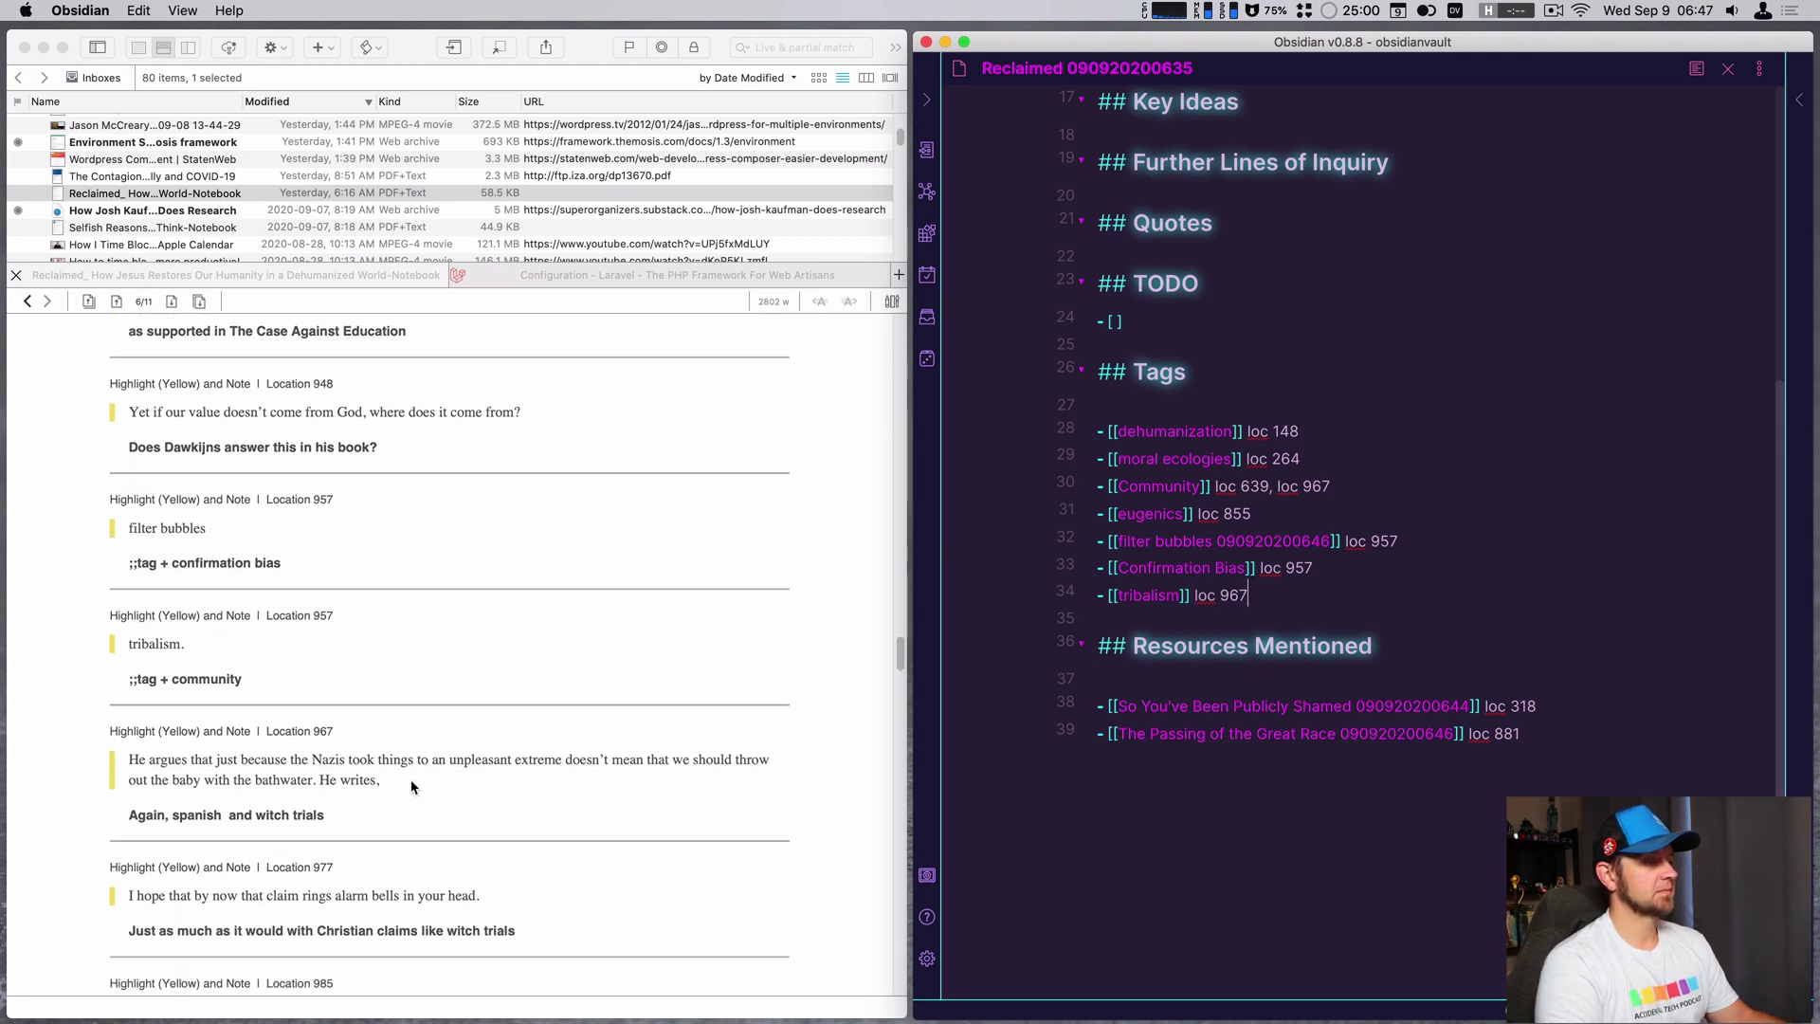
scroll(407, 800, "down", 10)
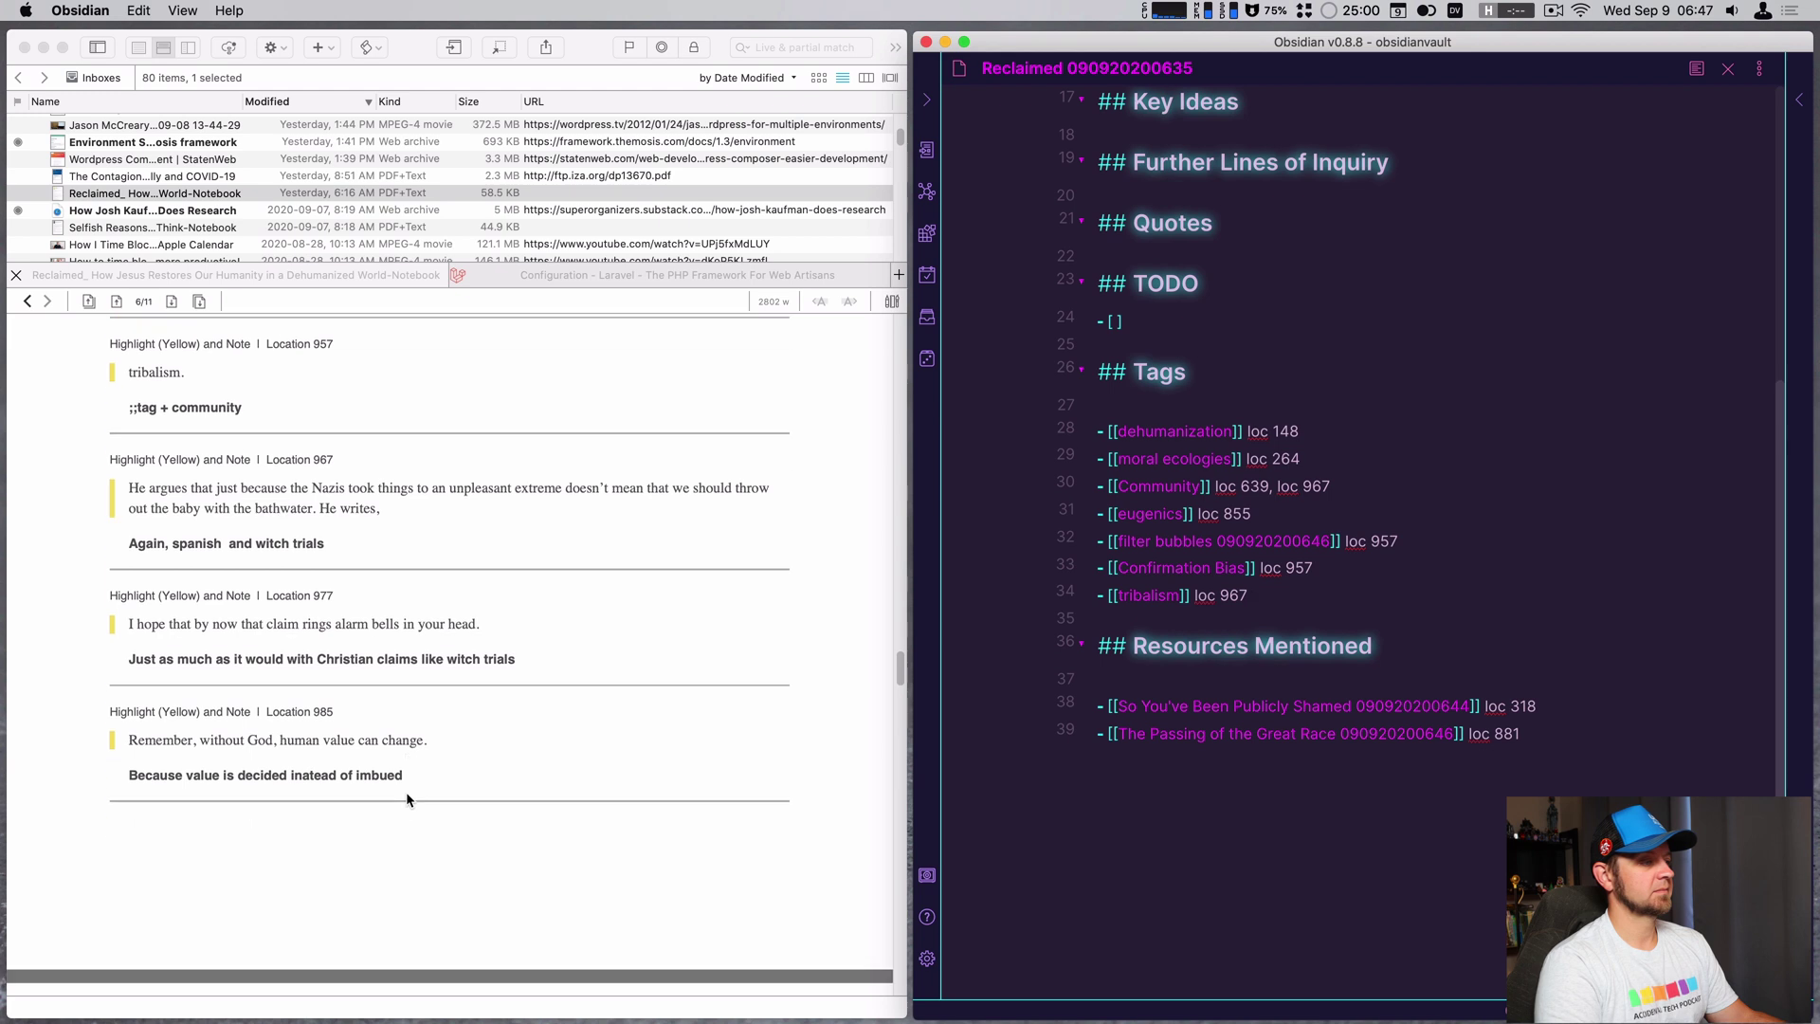
scroll(406, 799, "down", 7)
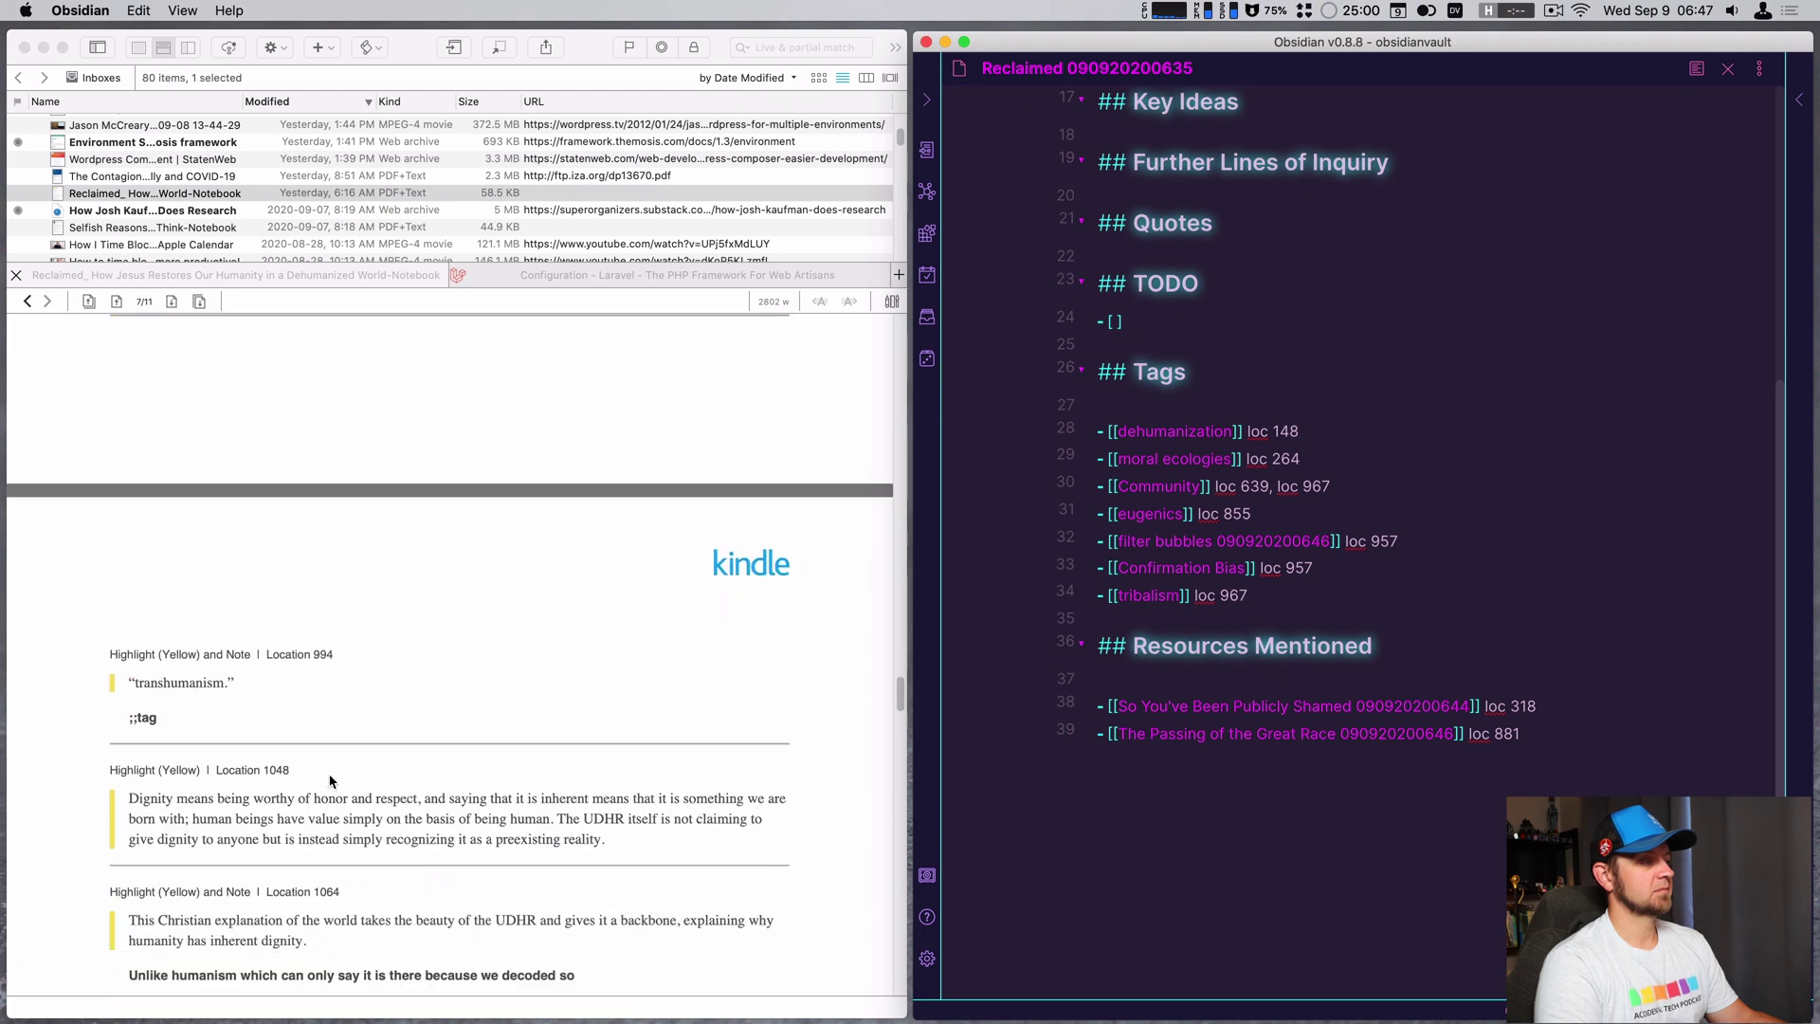
key("Return")
type("[[transhuman")
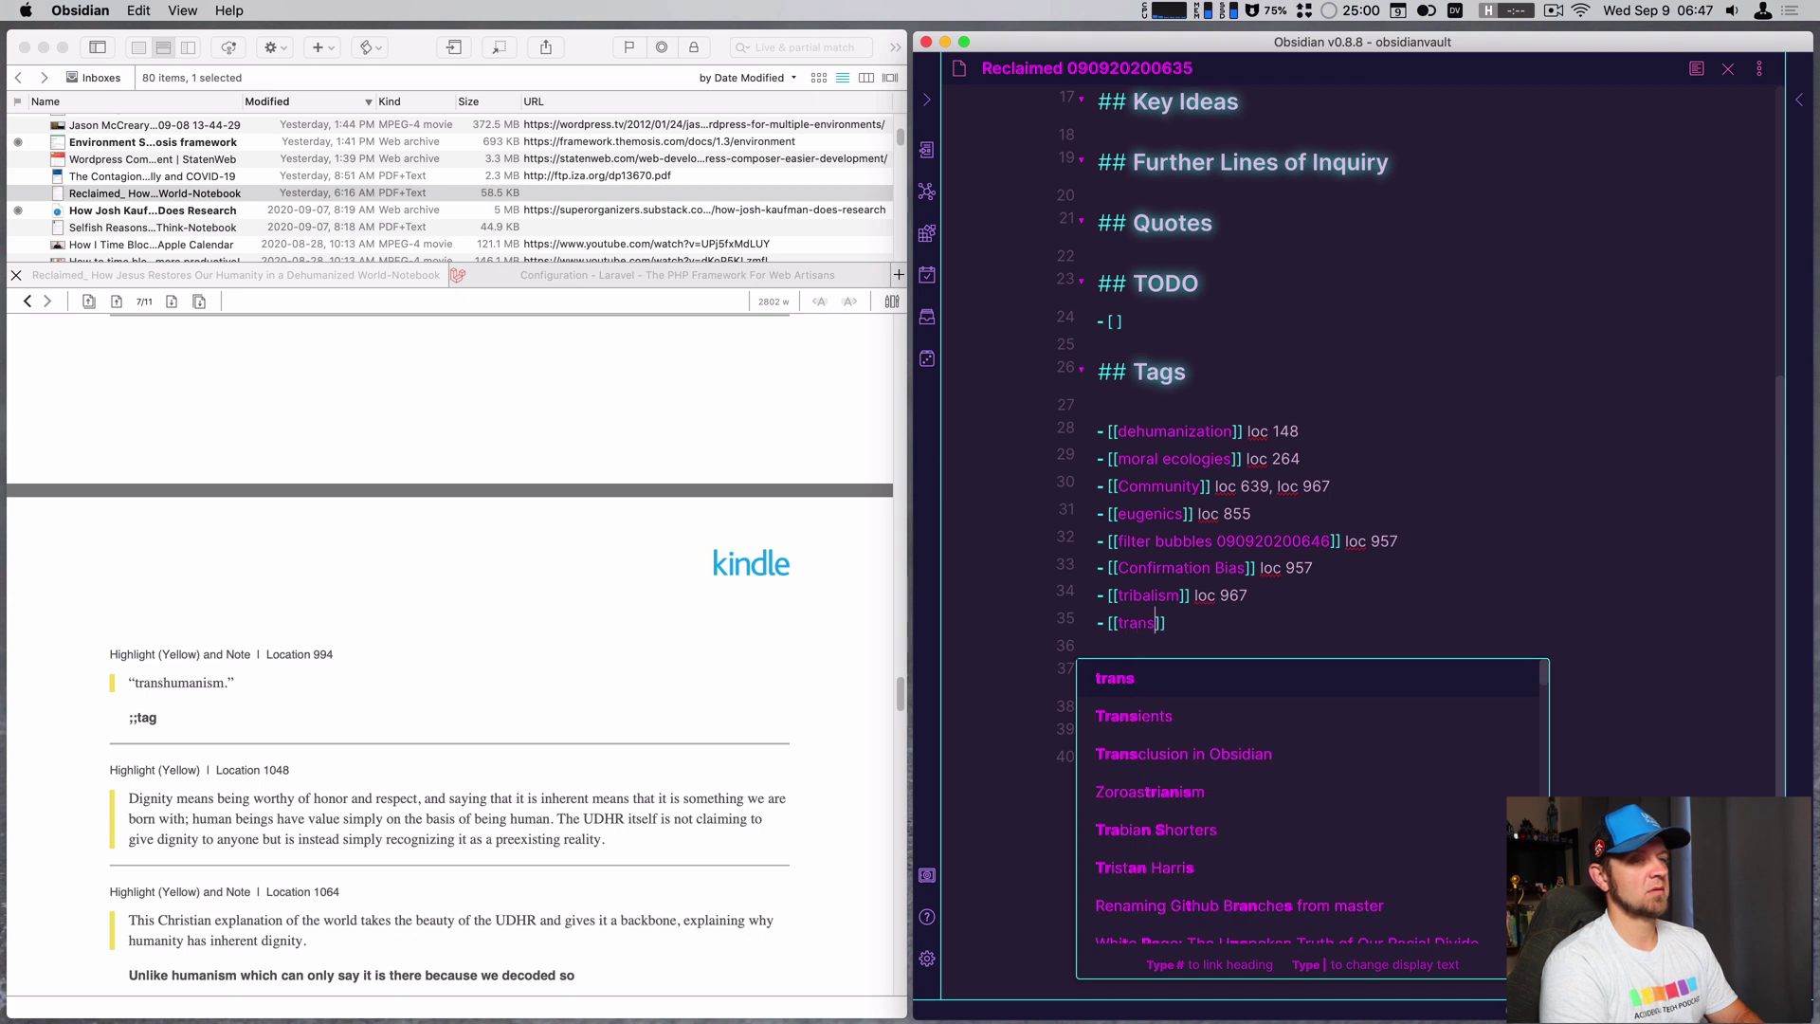
type("ism ")
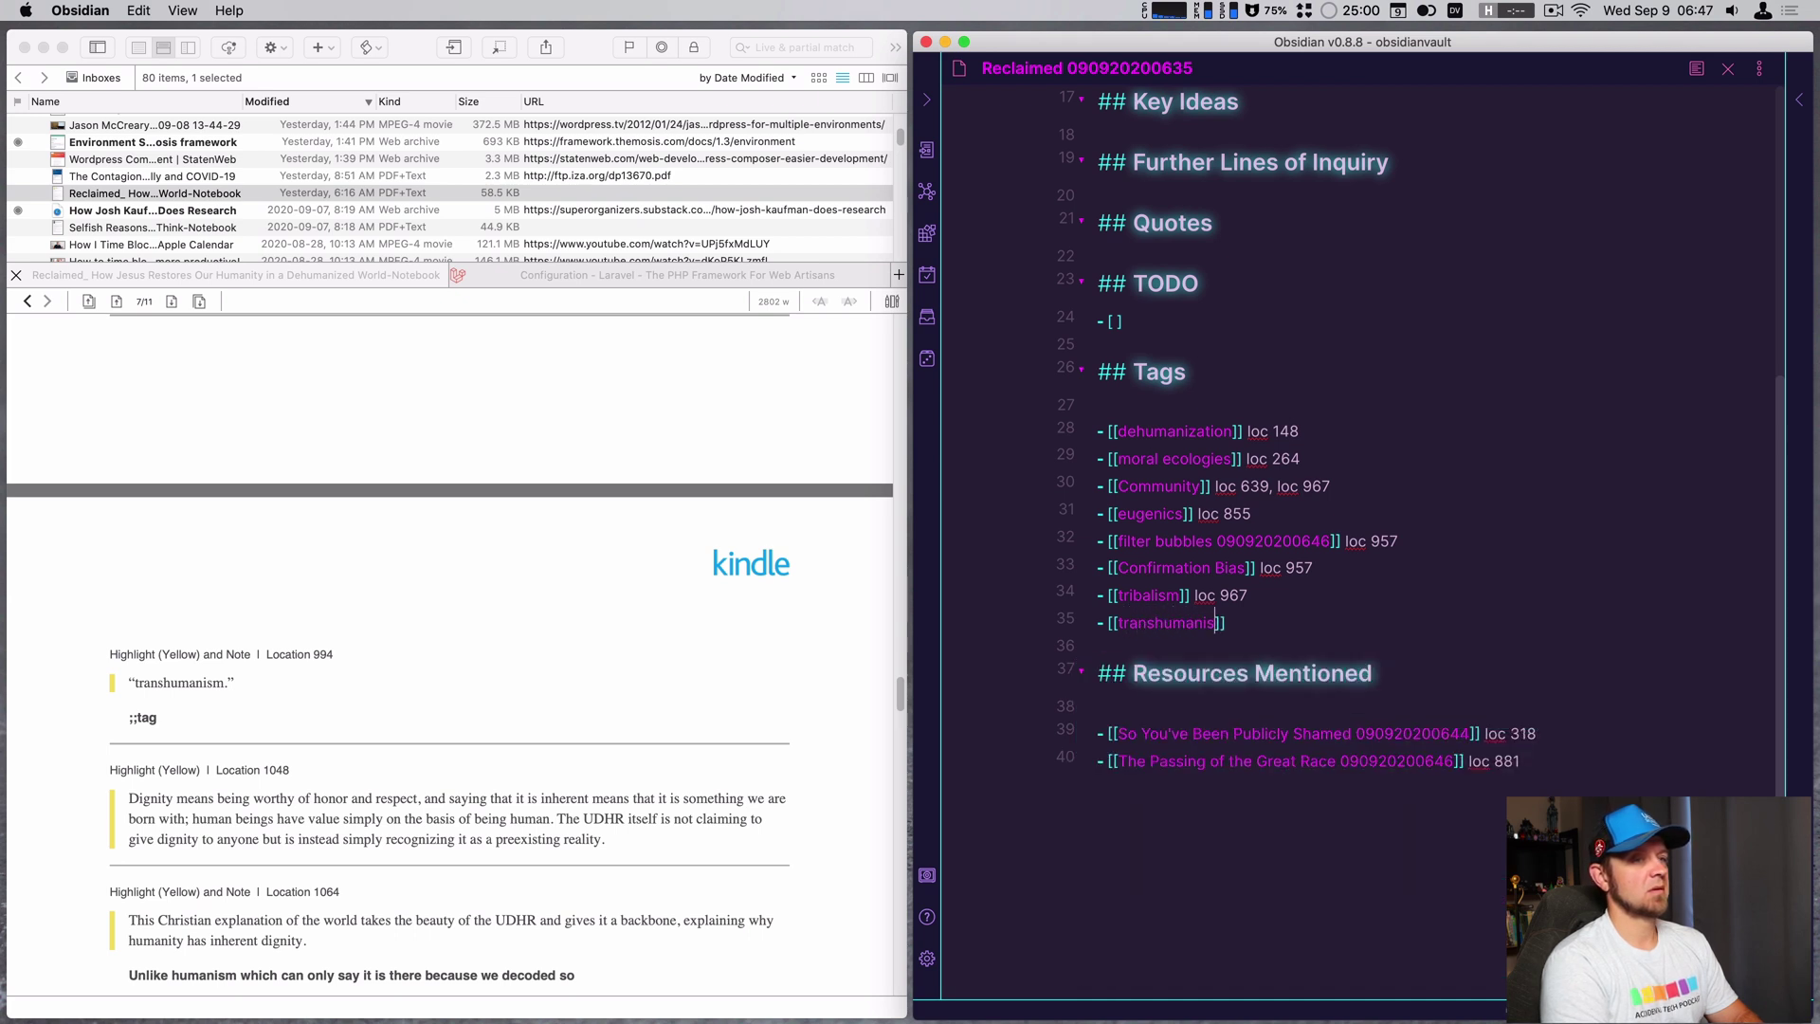
type("09092020")
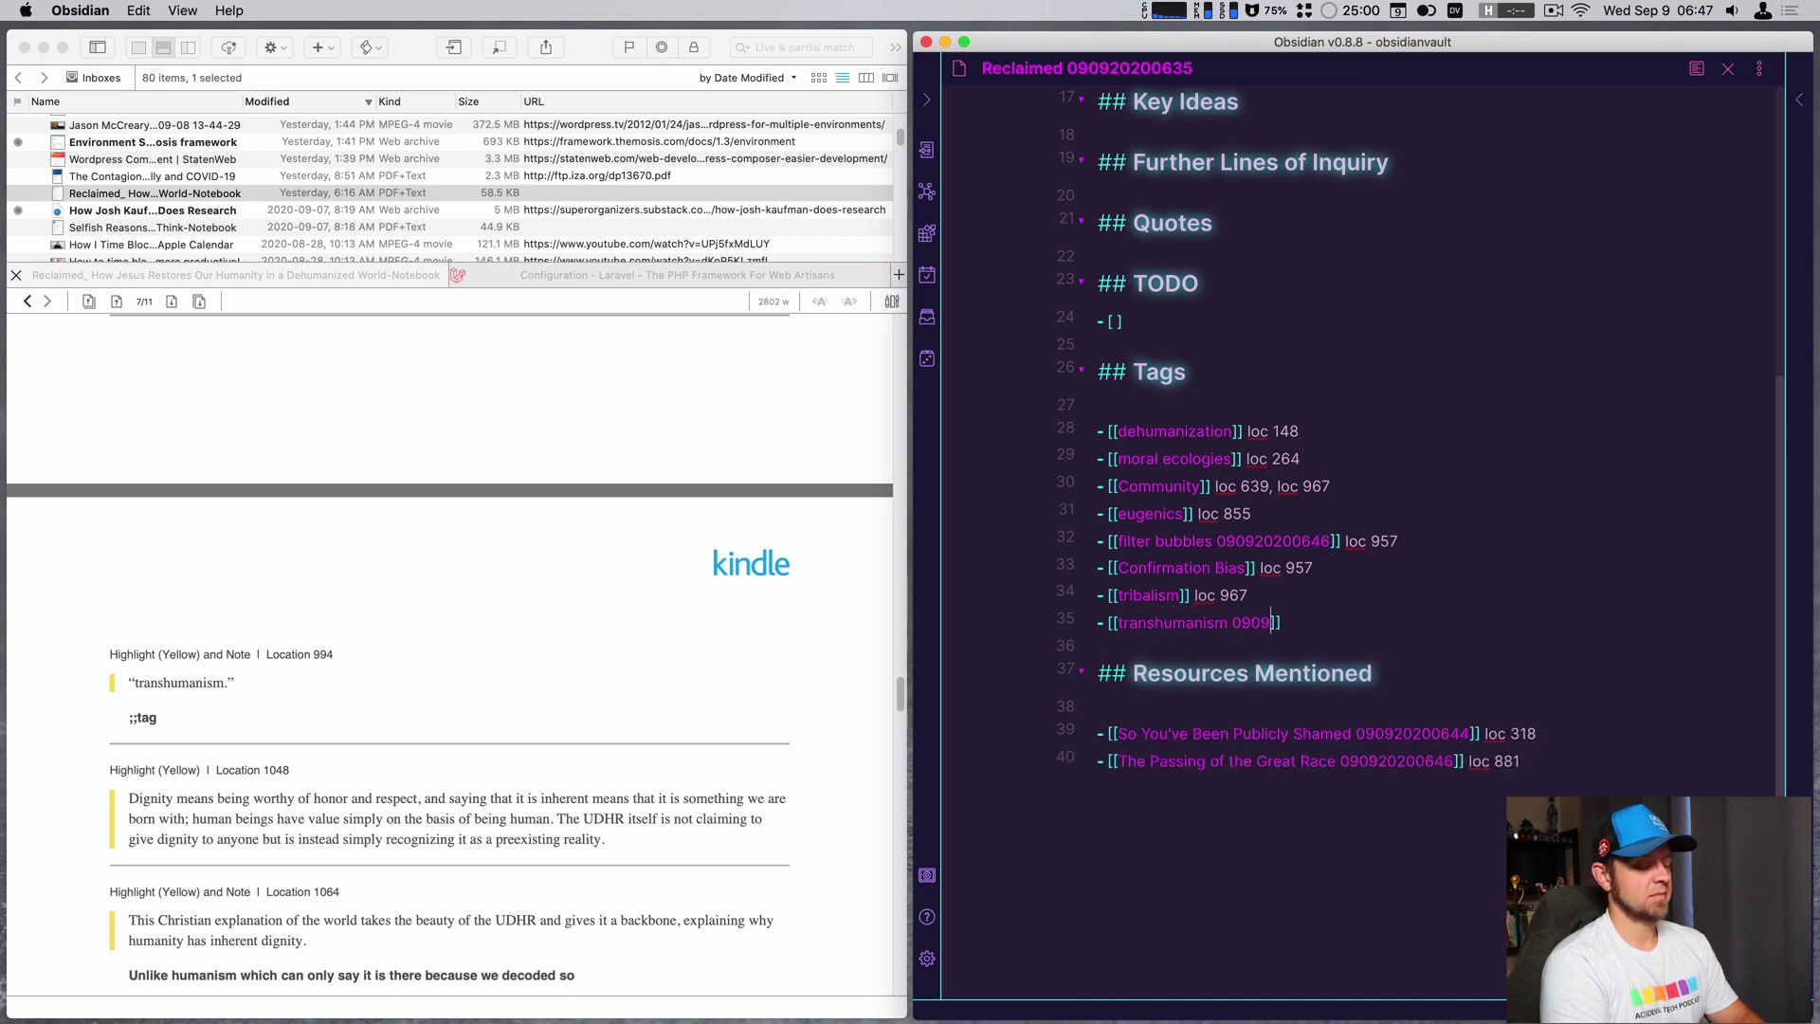
type("47")
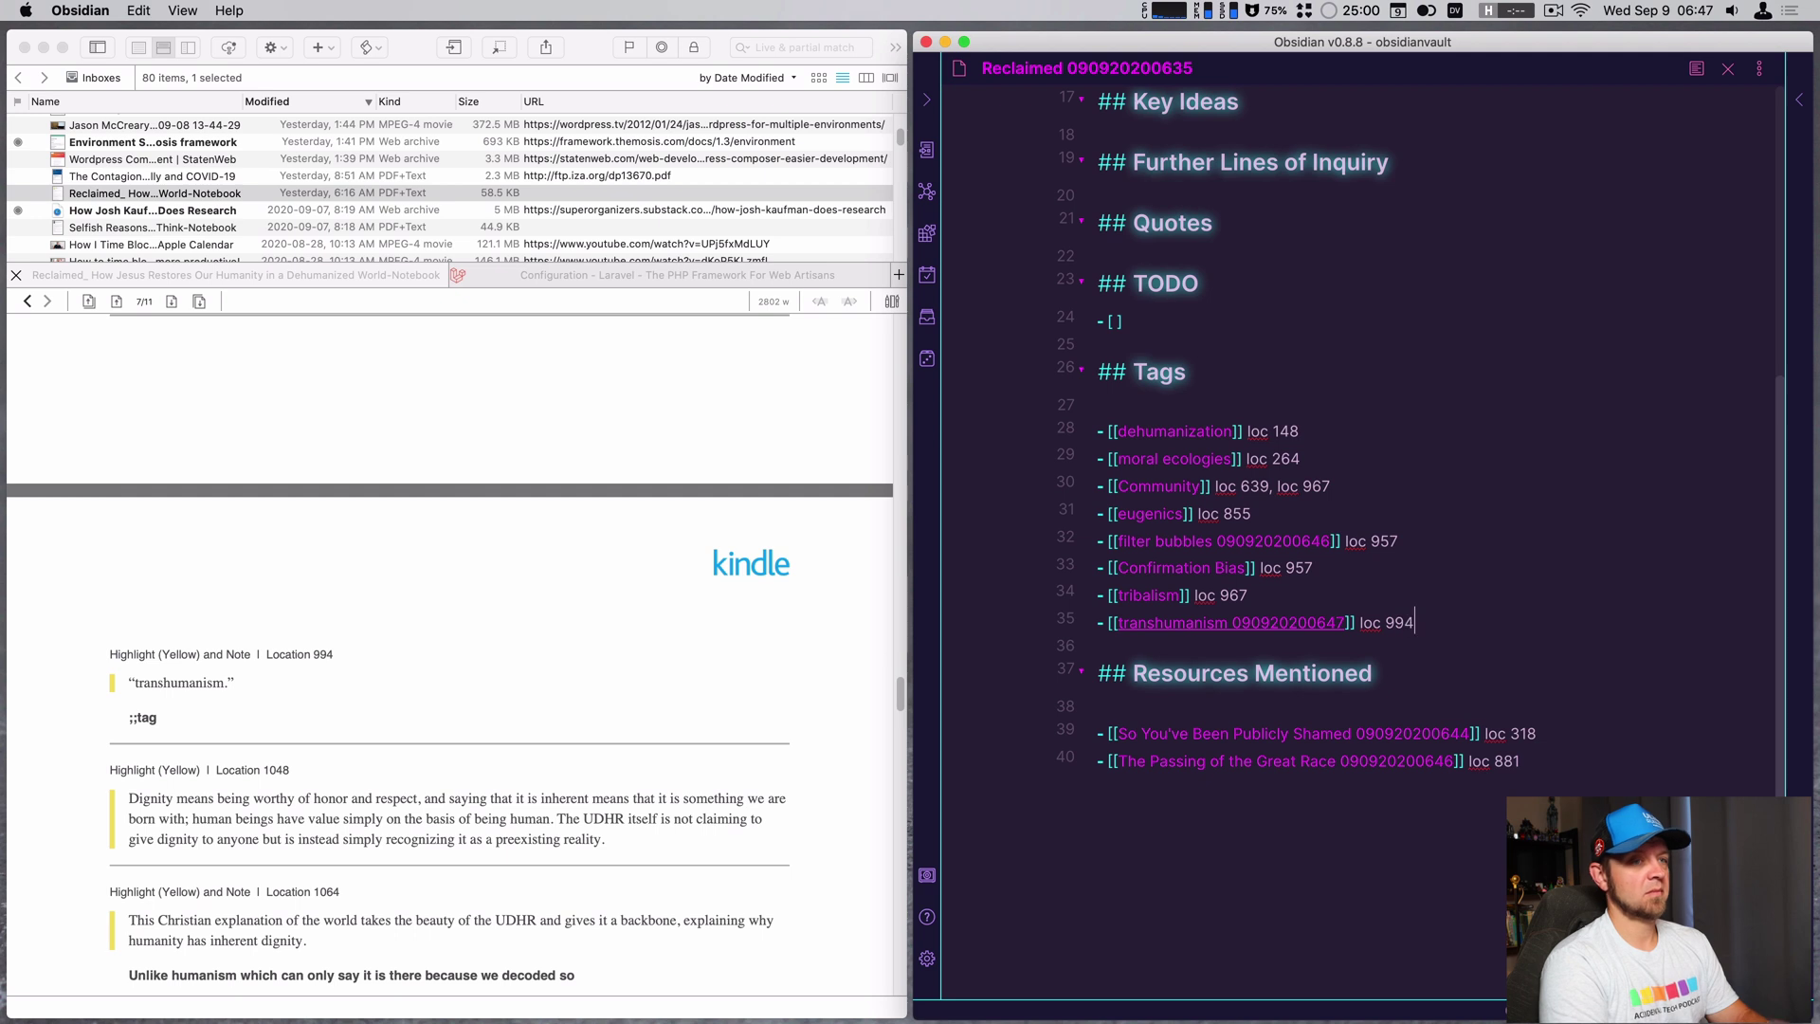
left_click(1297, 622, "super")
left_click(1644, 469)
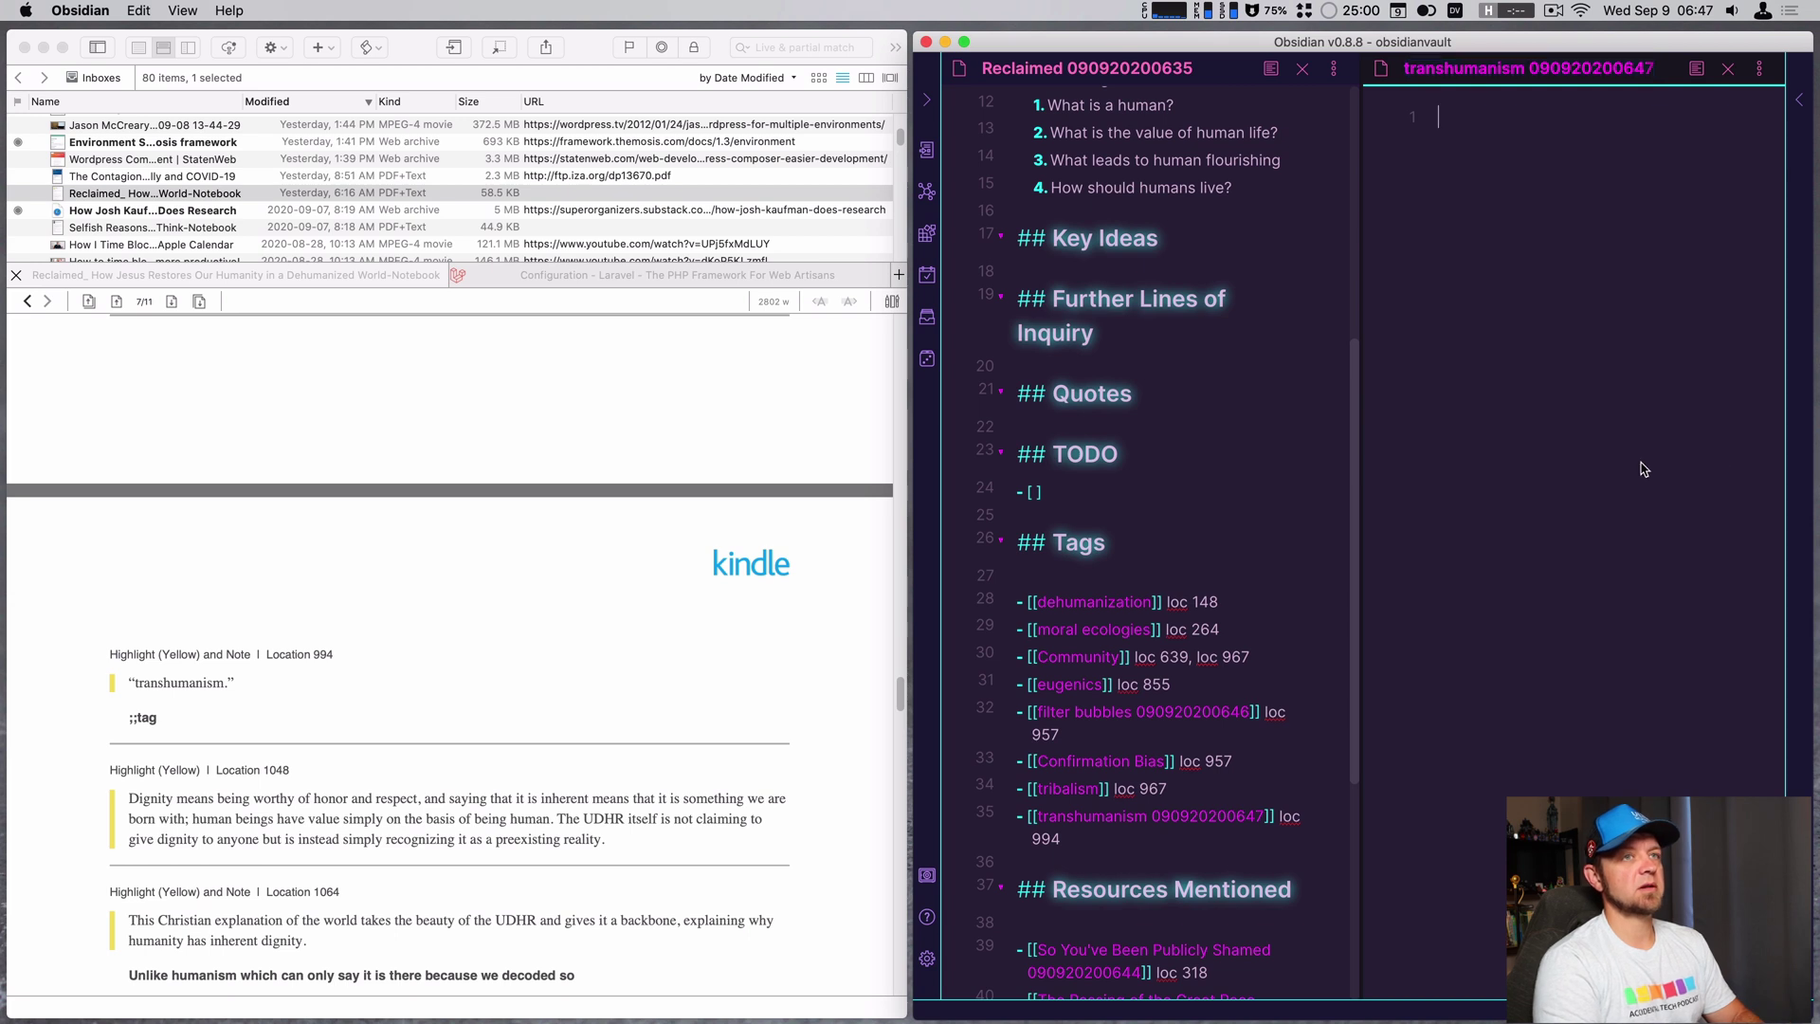
type("#tosummarize")
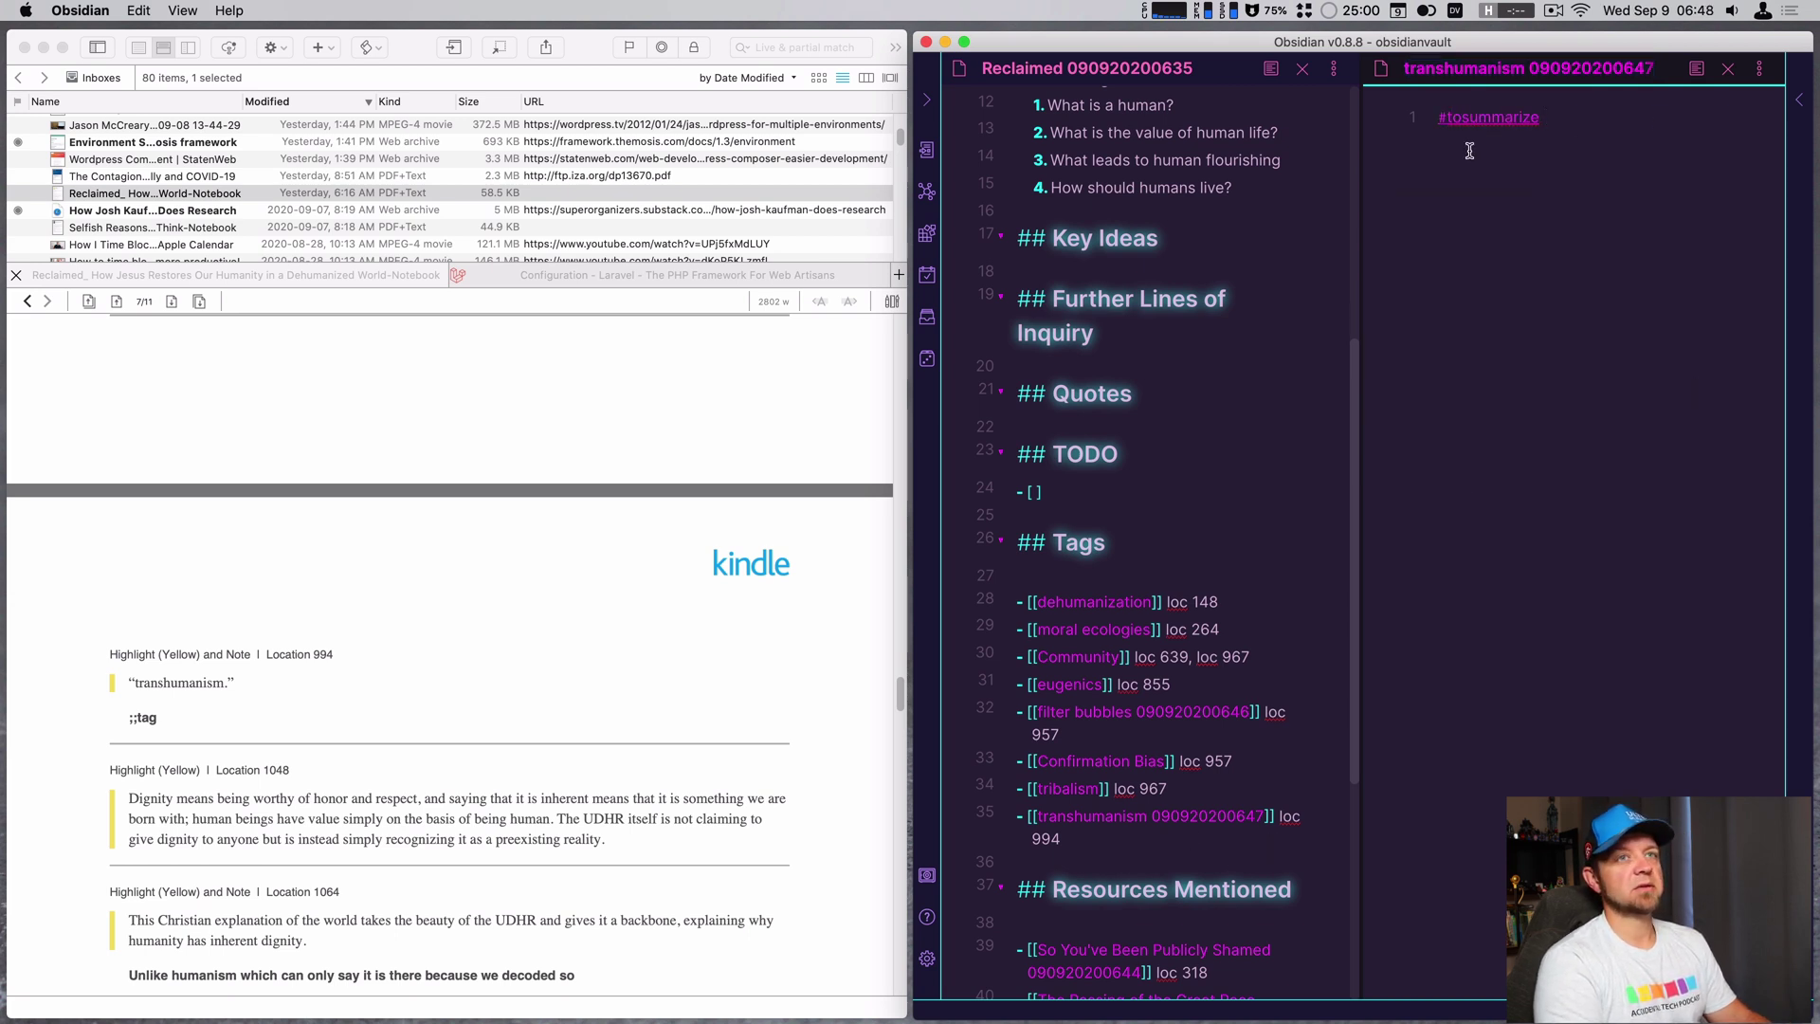
- Close the book pane, check the transhumanism note's backlinks, then reopen Reclaimed
left_click(1303, 68)
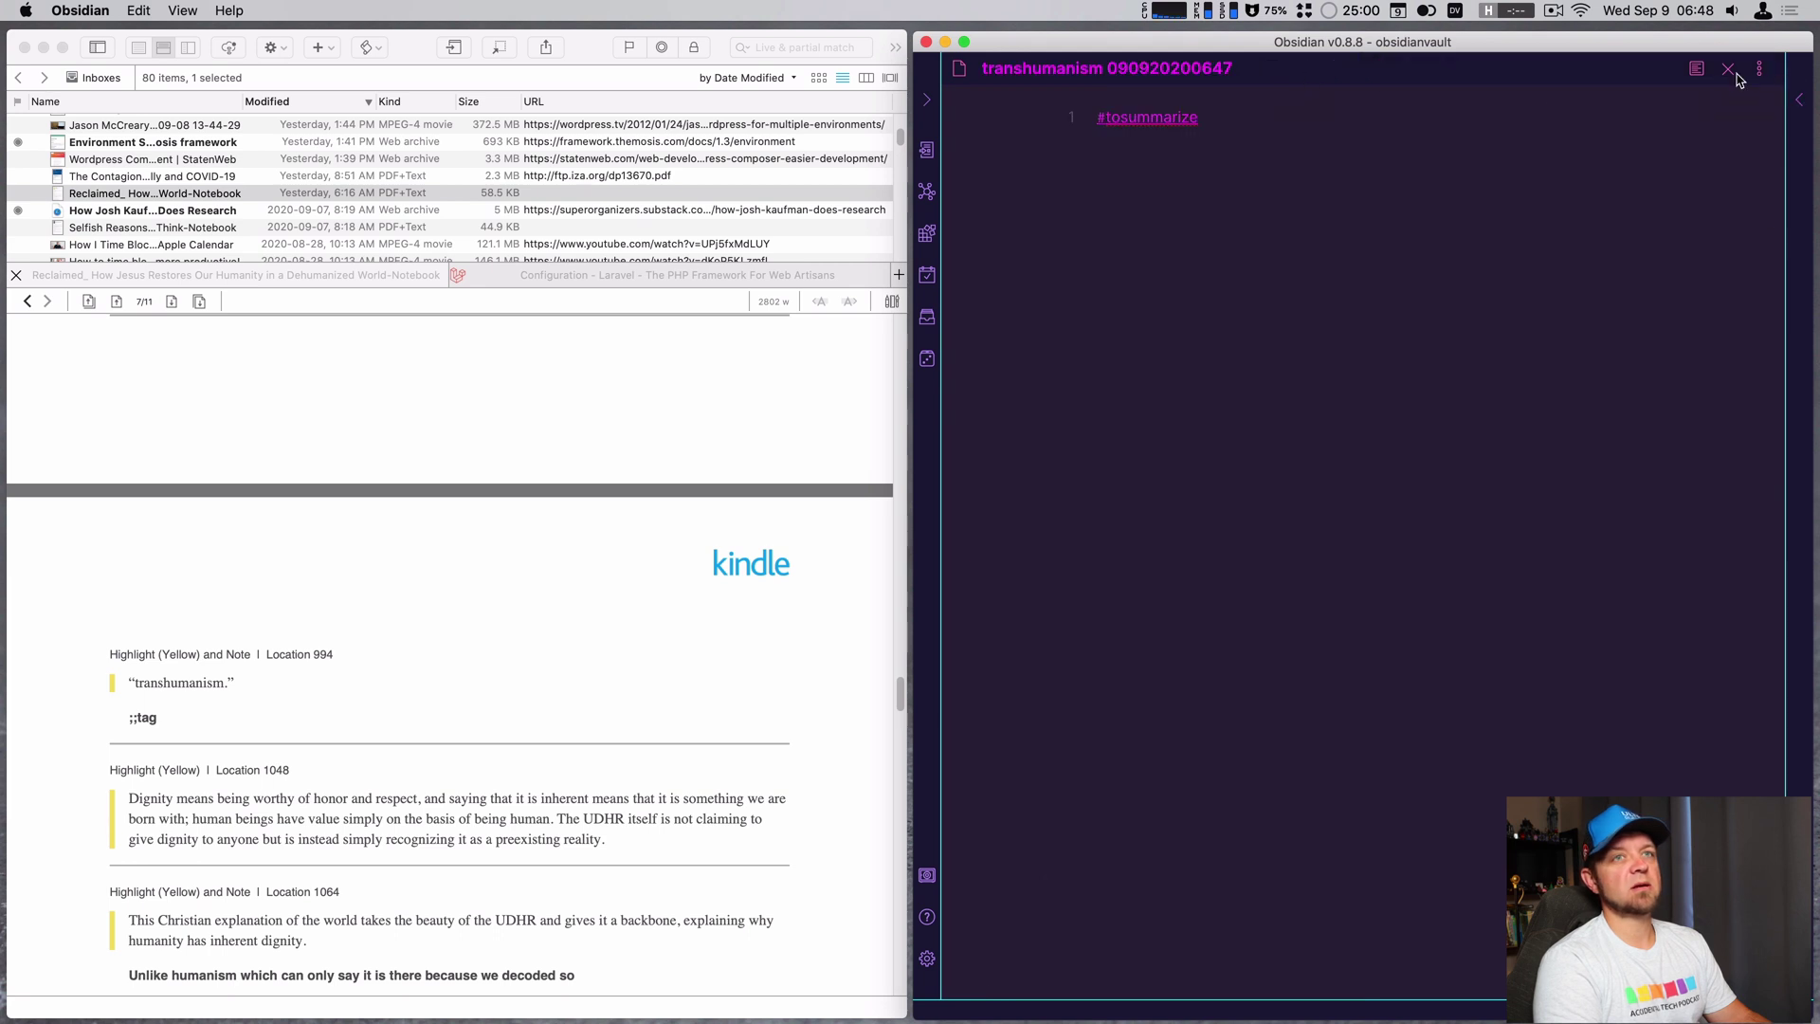
left_click(1799, 100)
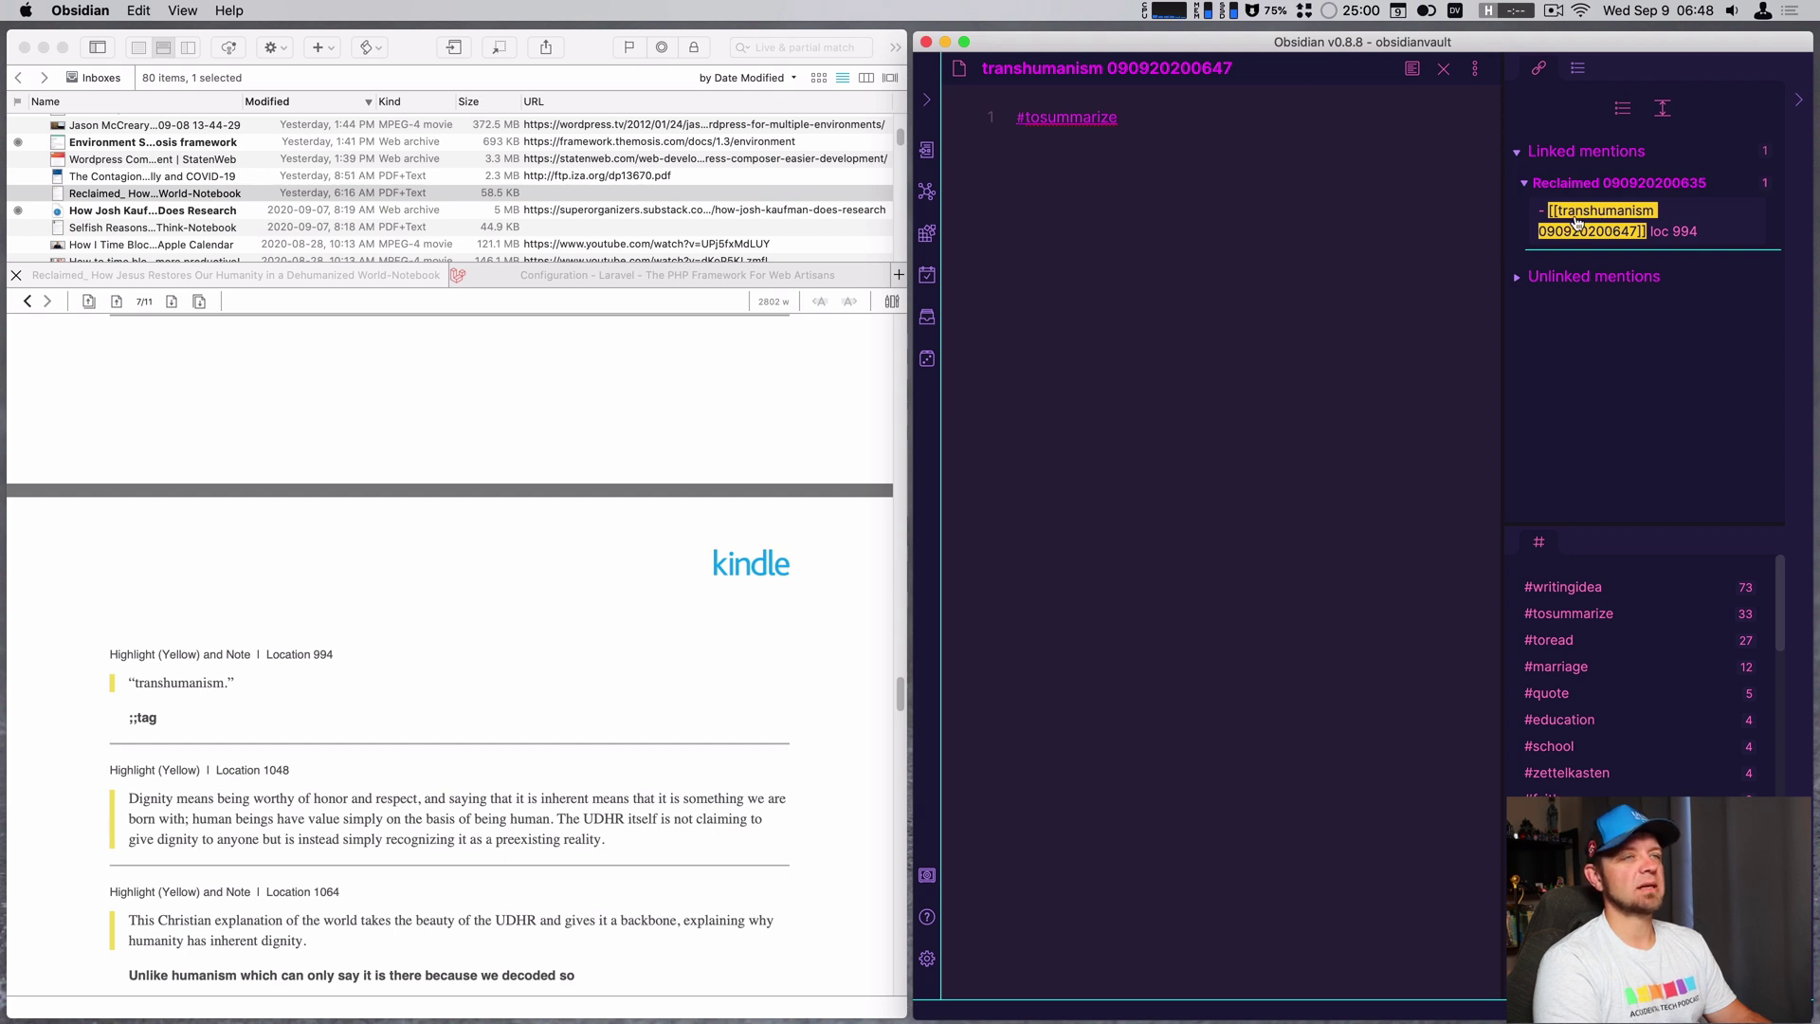
left_click(1799, 99)
key("super+o")
type("rec")
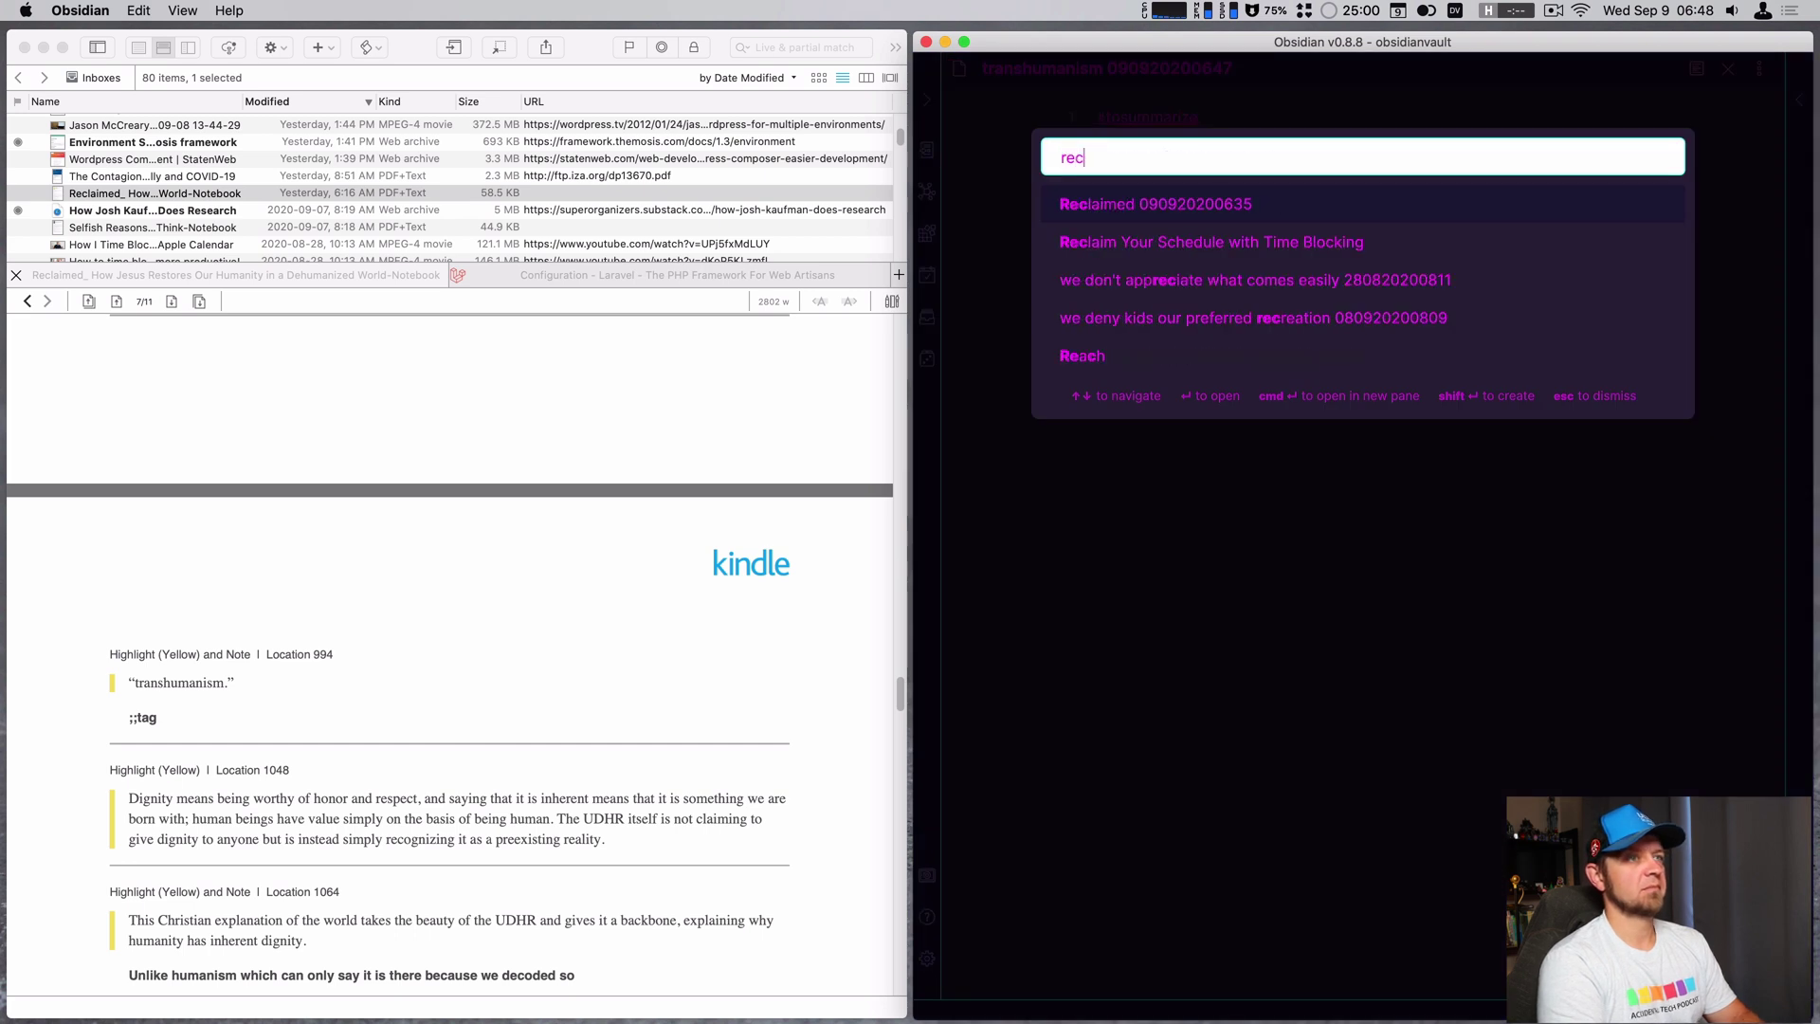
key("Return")
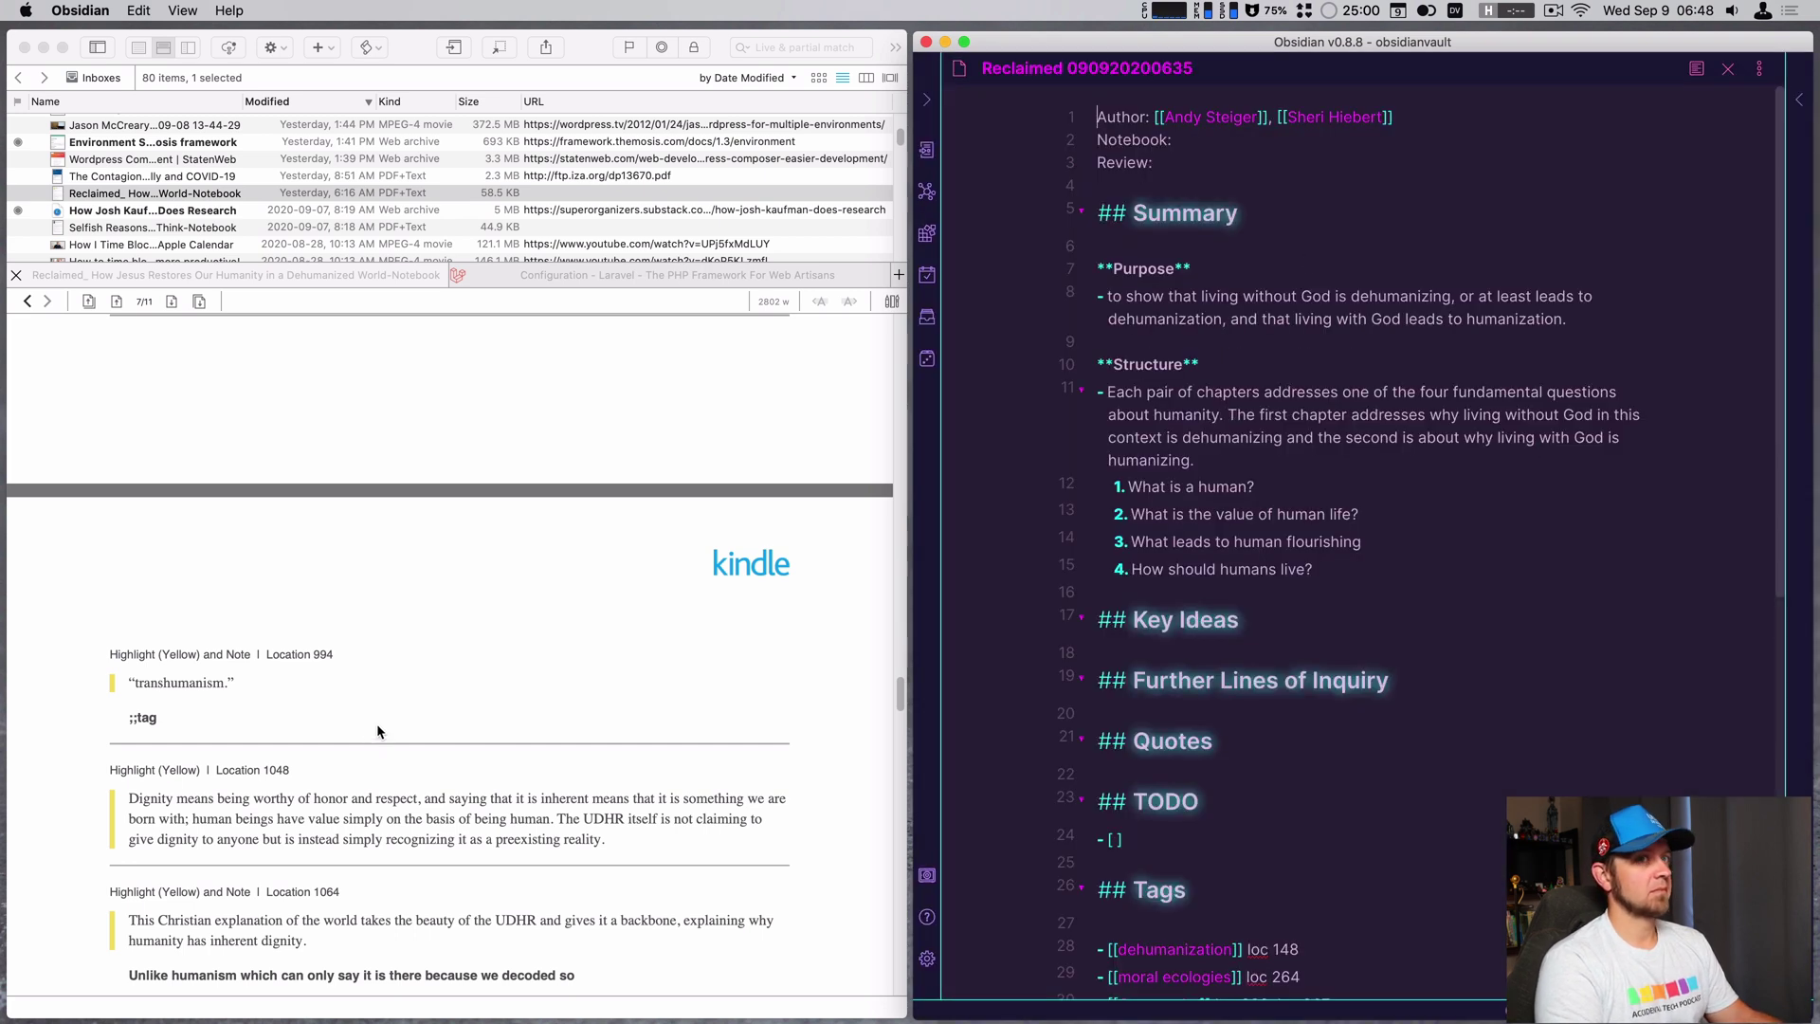
scroll(378, 725, "down", 3)
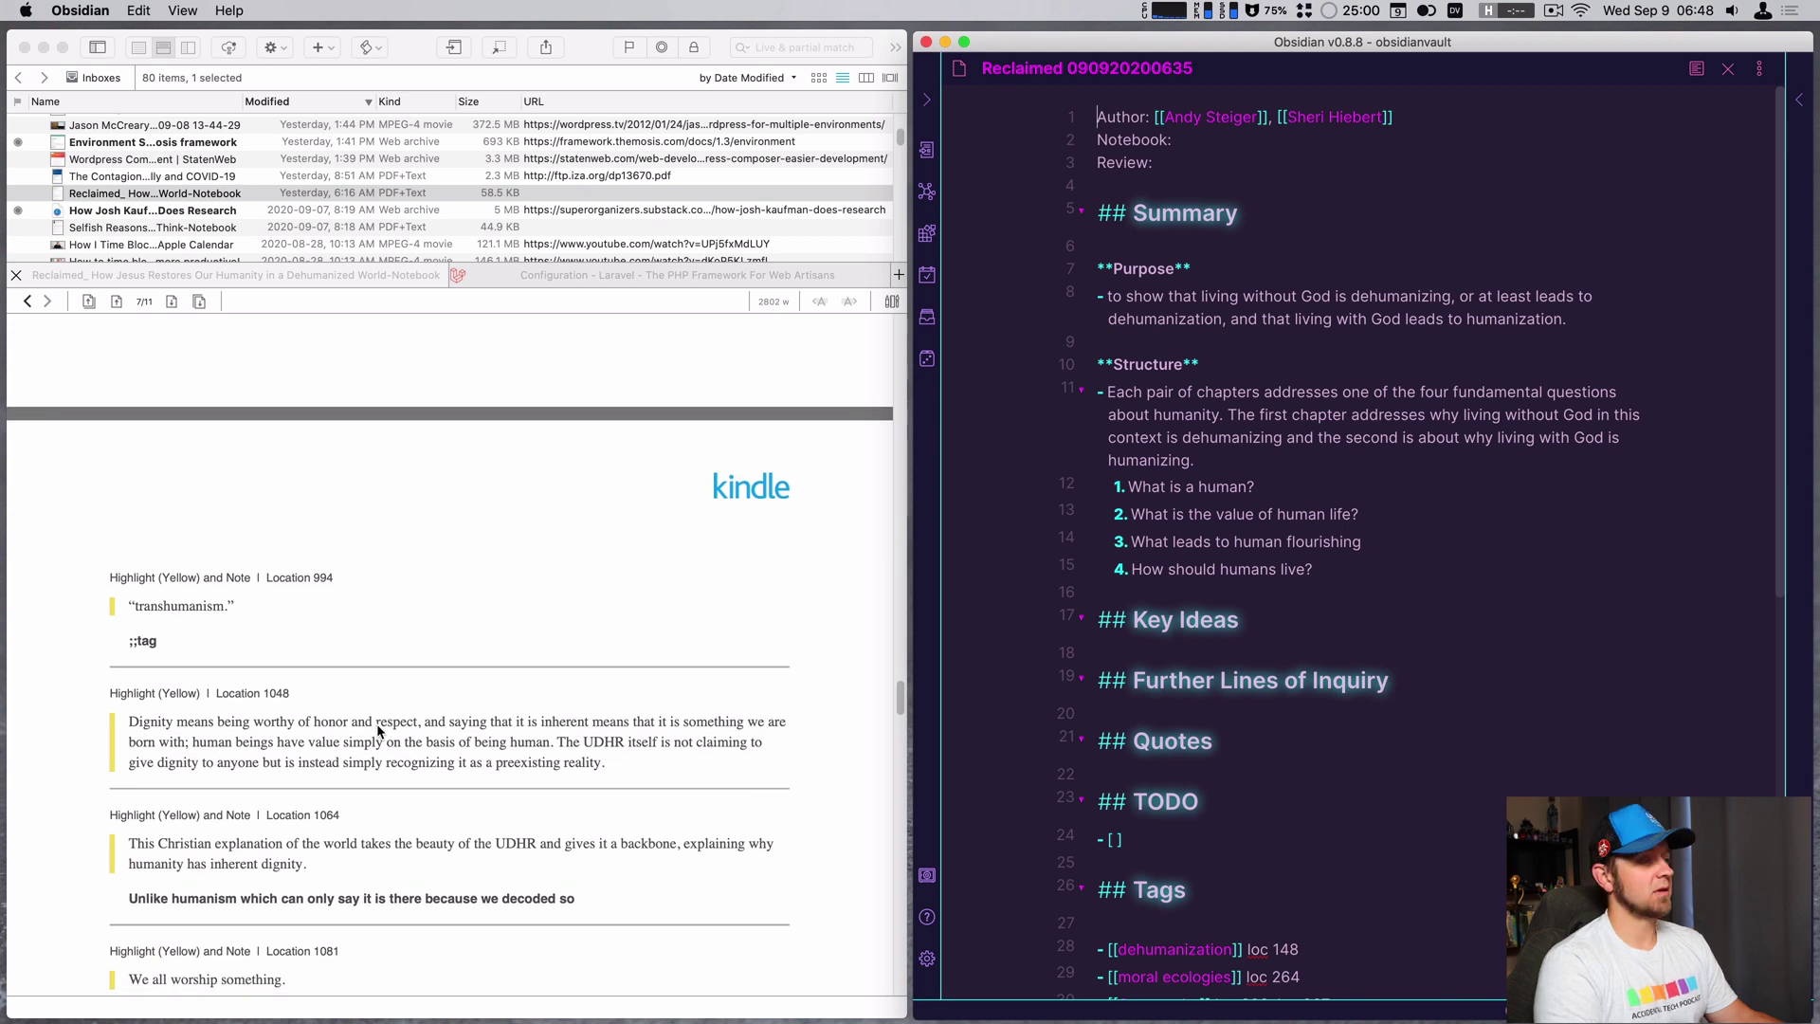
scroll(377, 724, "down", 10)
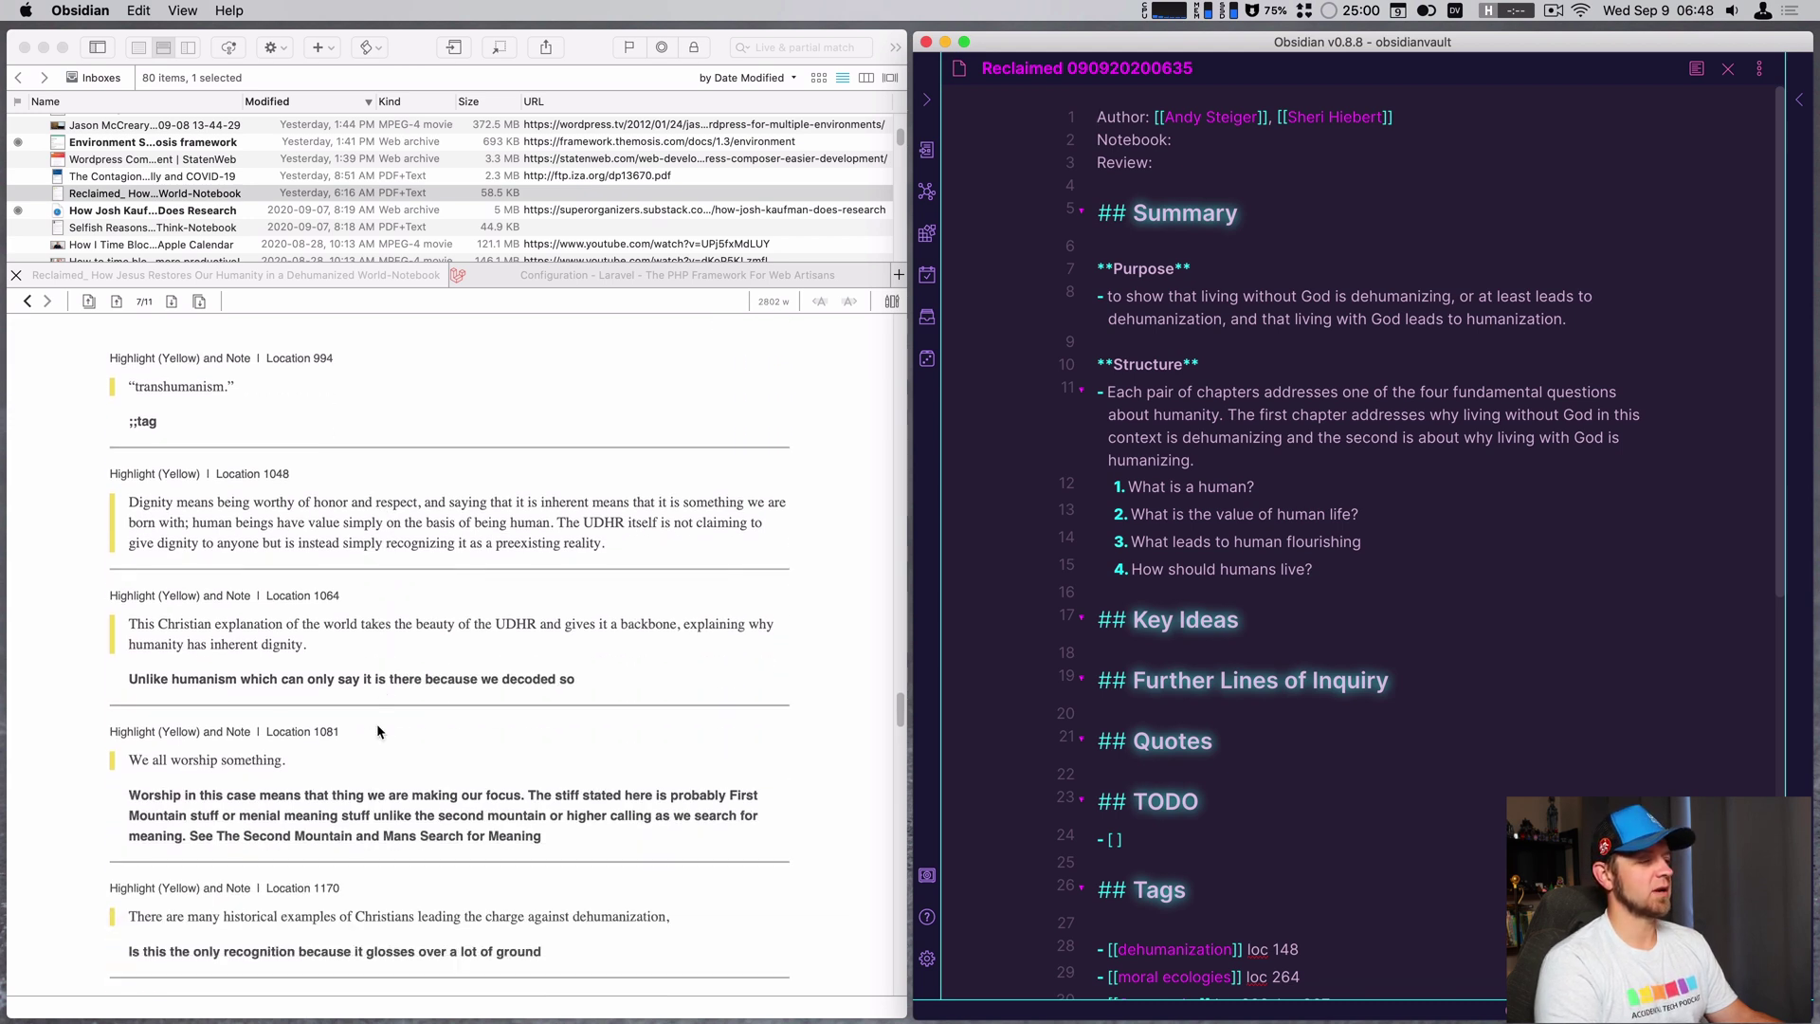
scroll(378, 724, "down", 12)
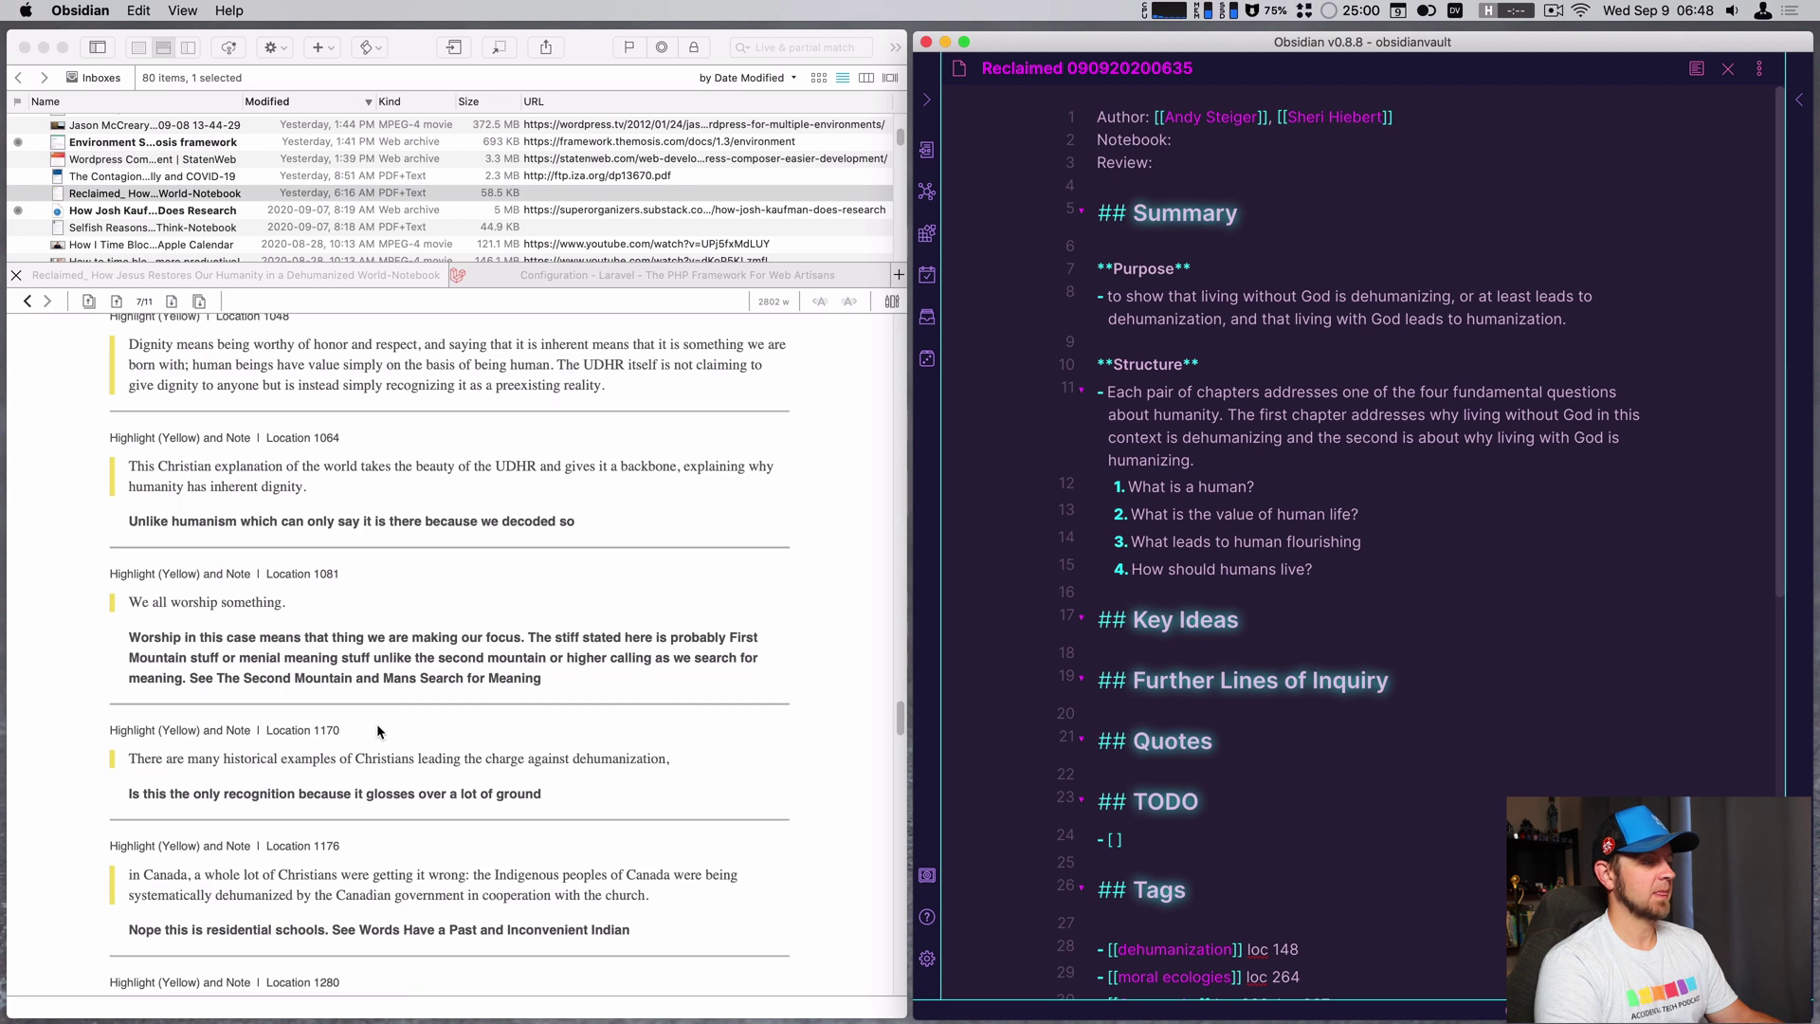
scroll(377, 728, "down", 16)
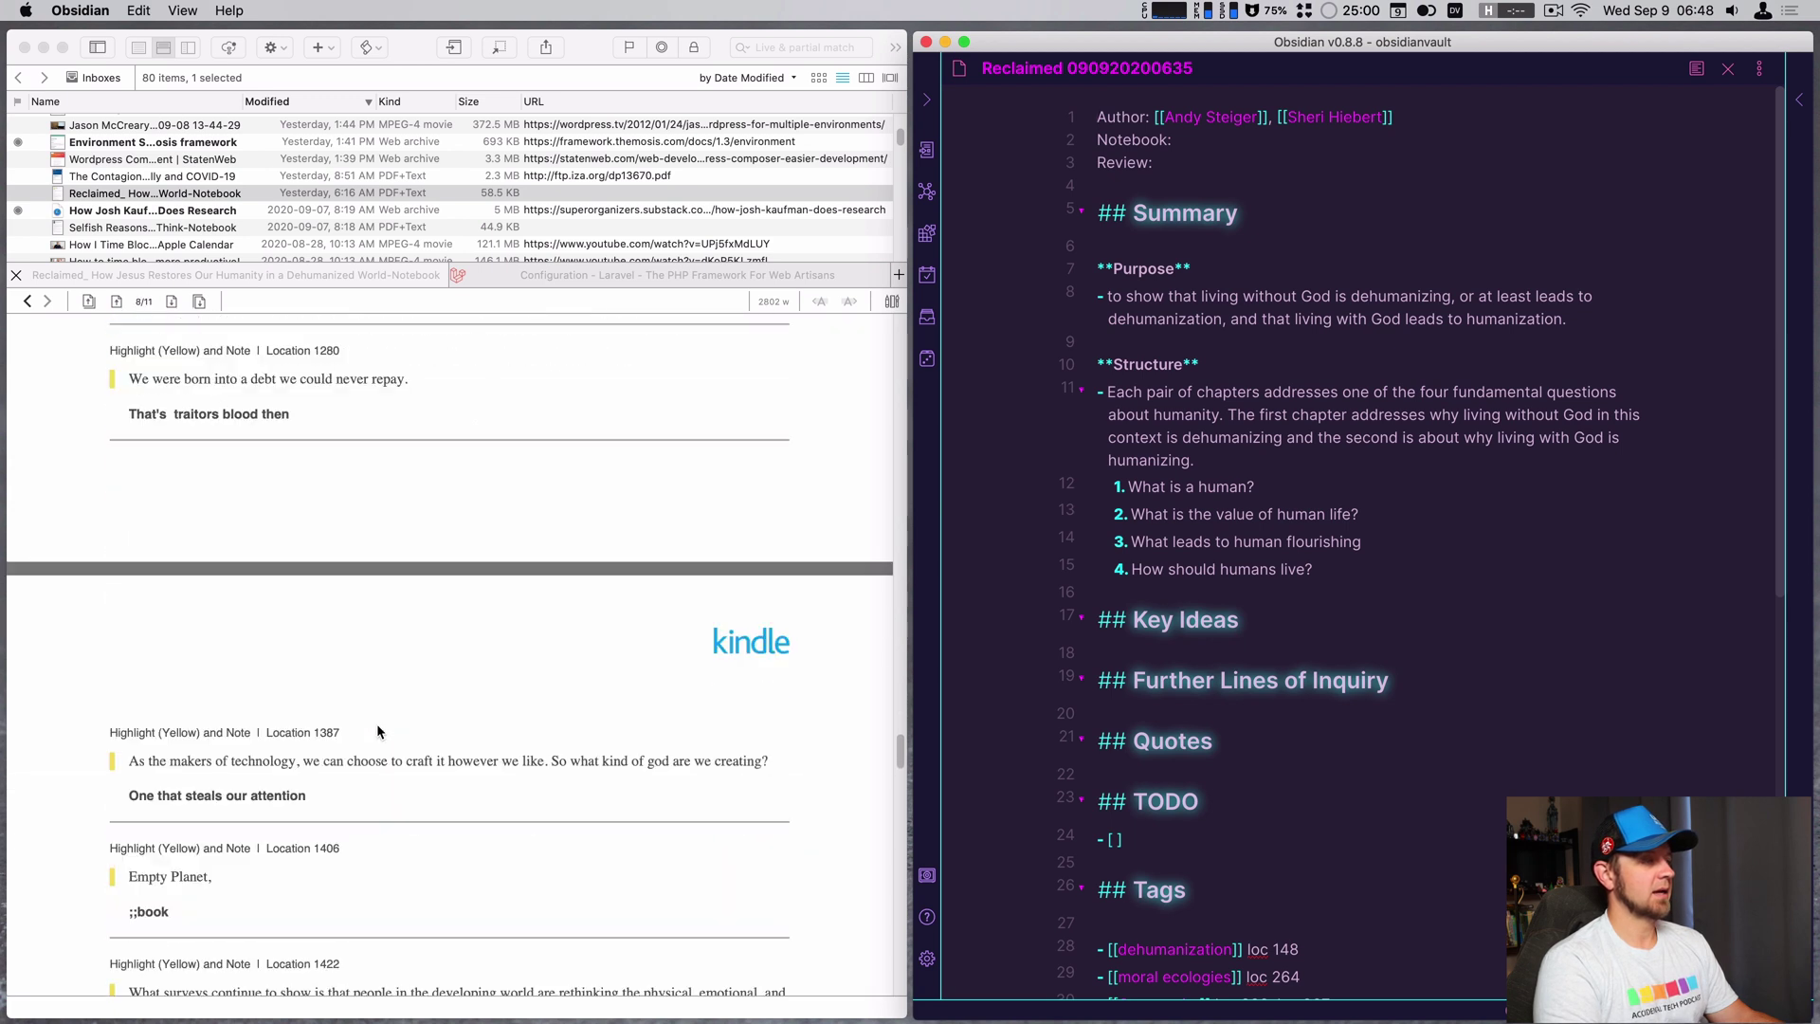
scroll(377, 724, "down", 4)
scroll(1182, 857, "down", 10)
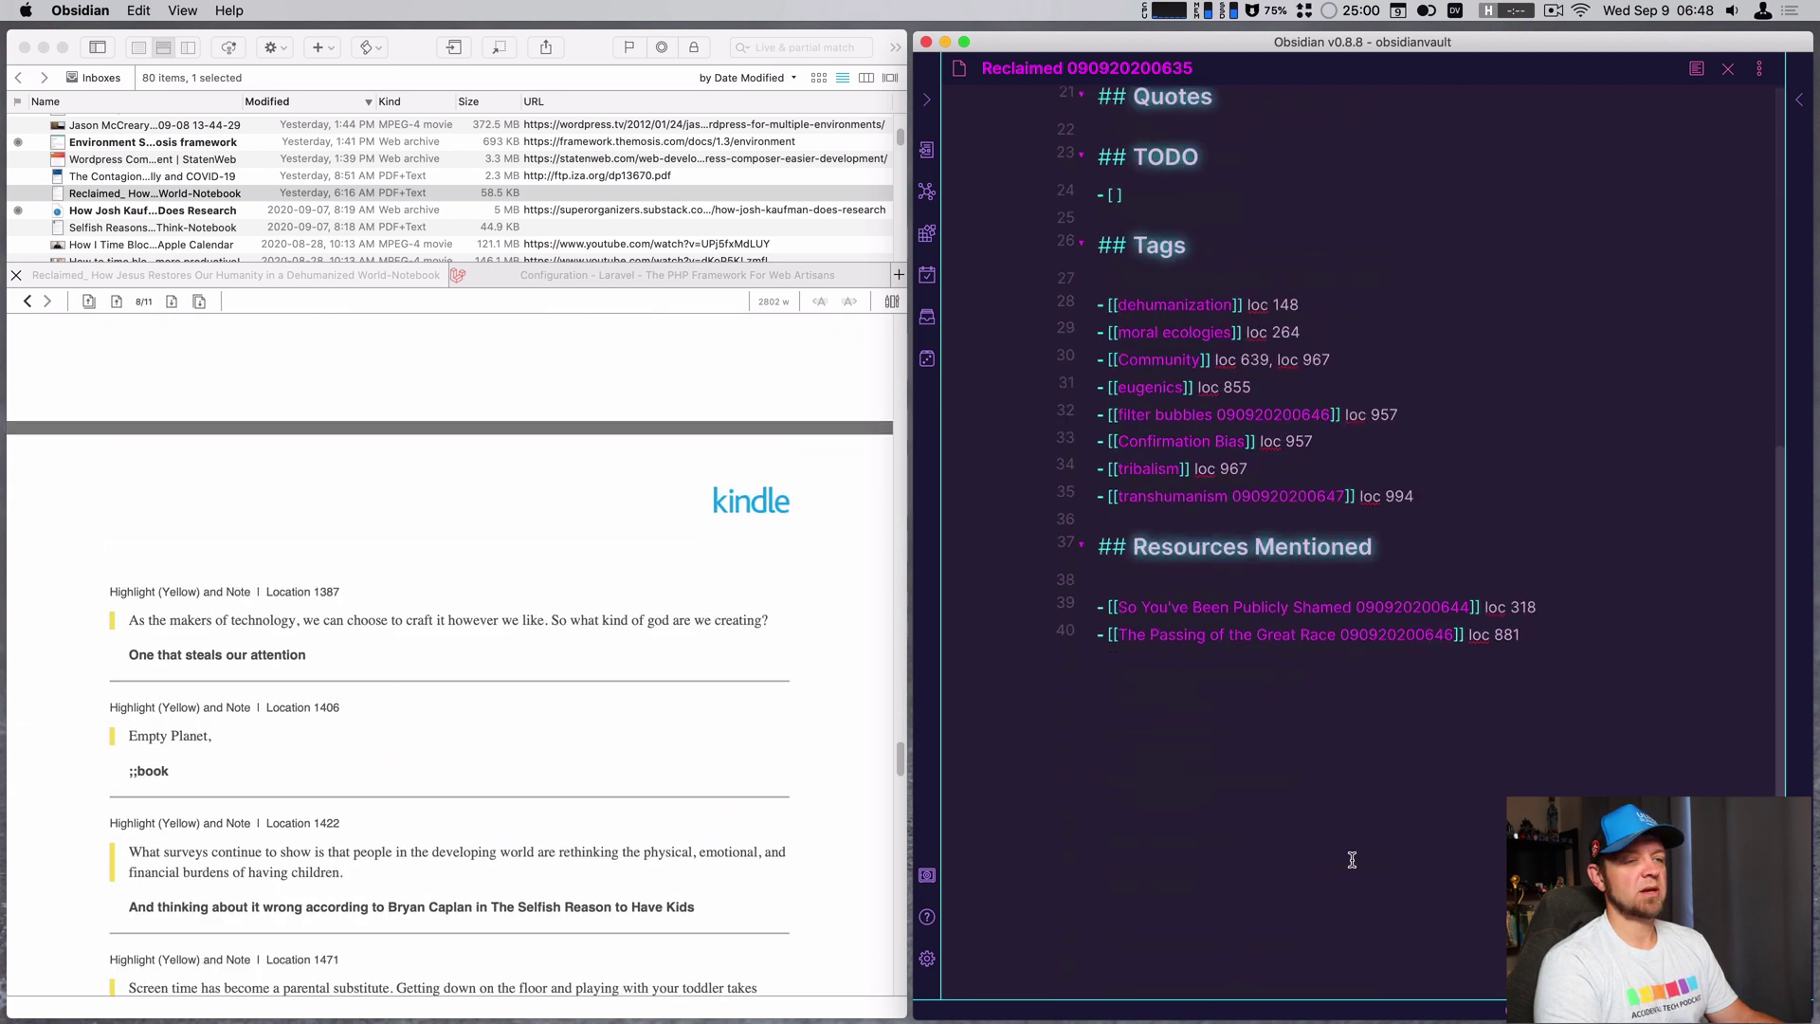
type("[[Empty ")
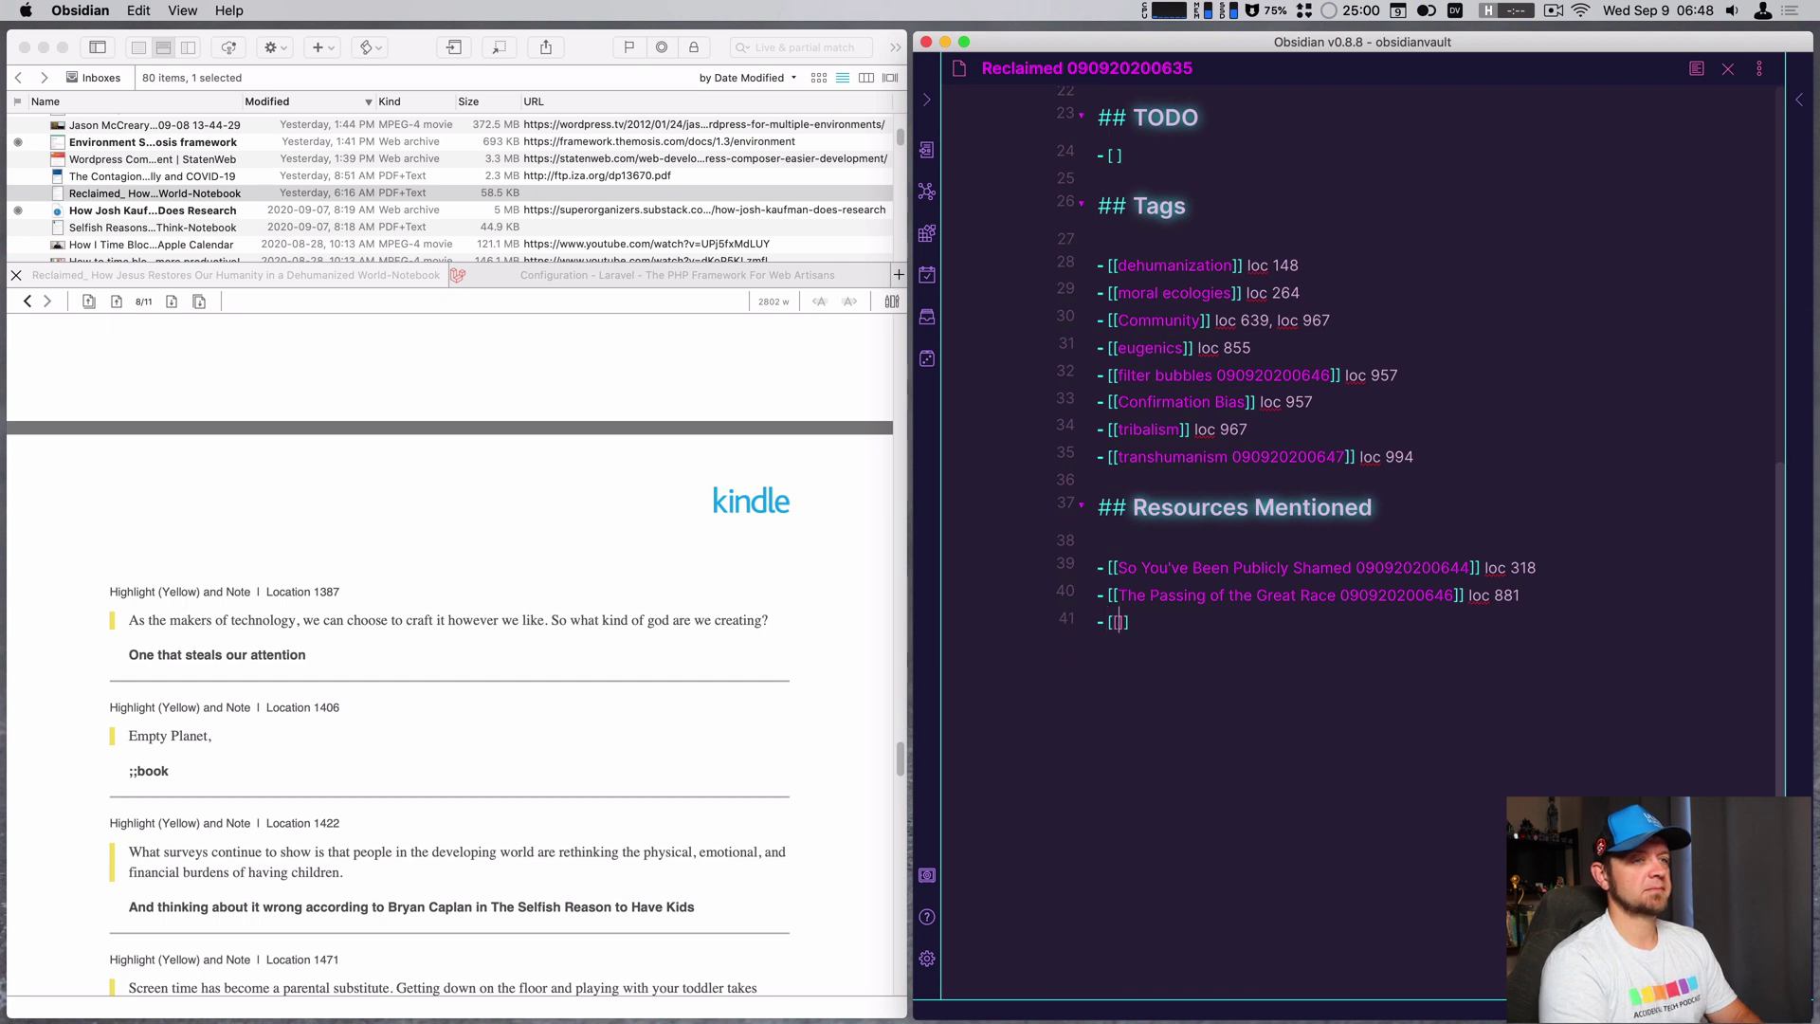
type("Planet ")
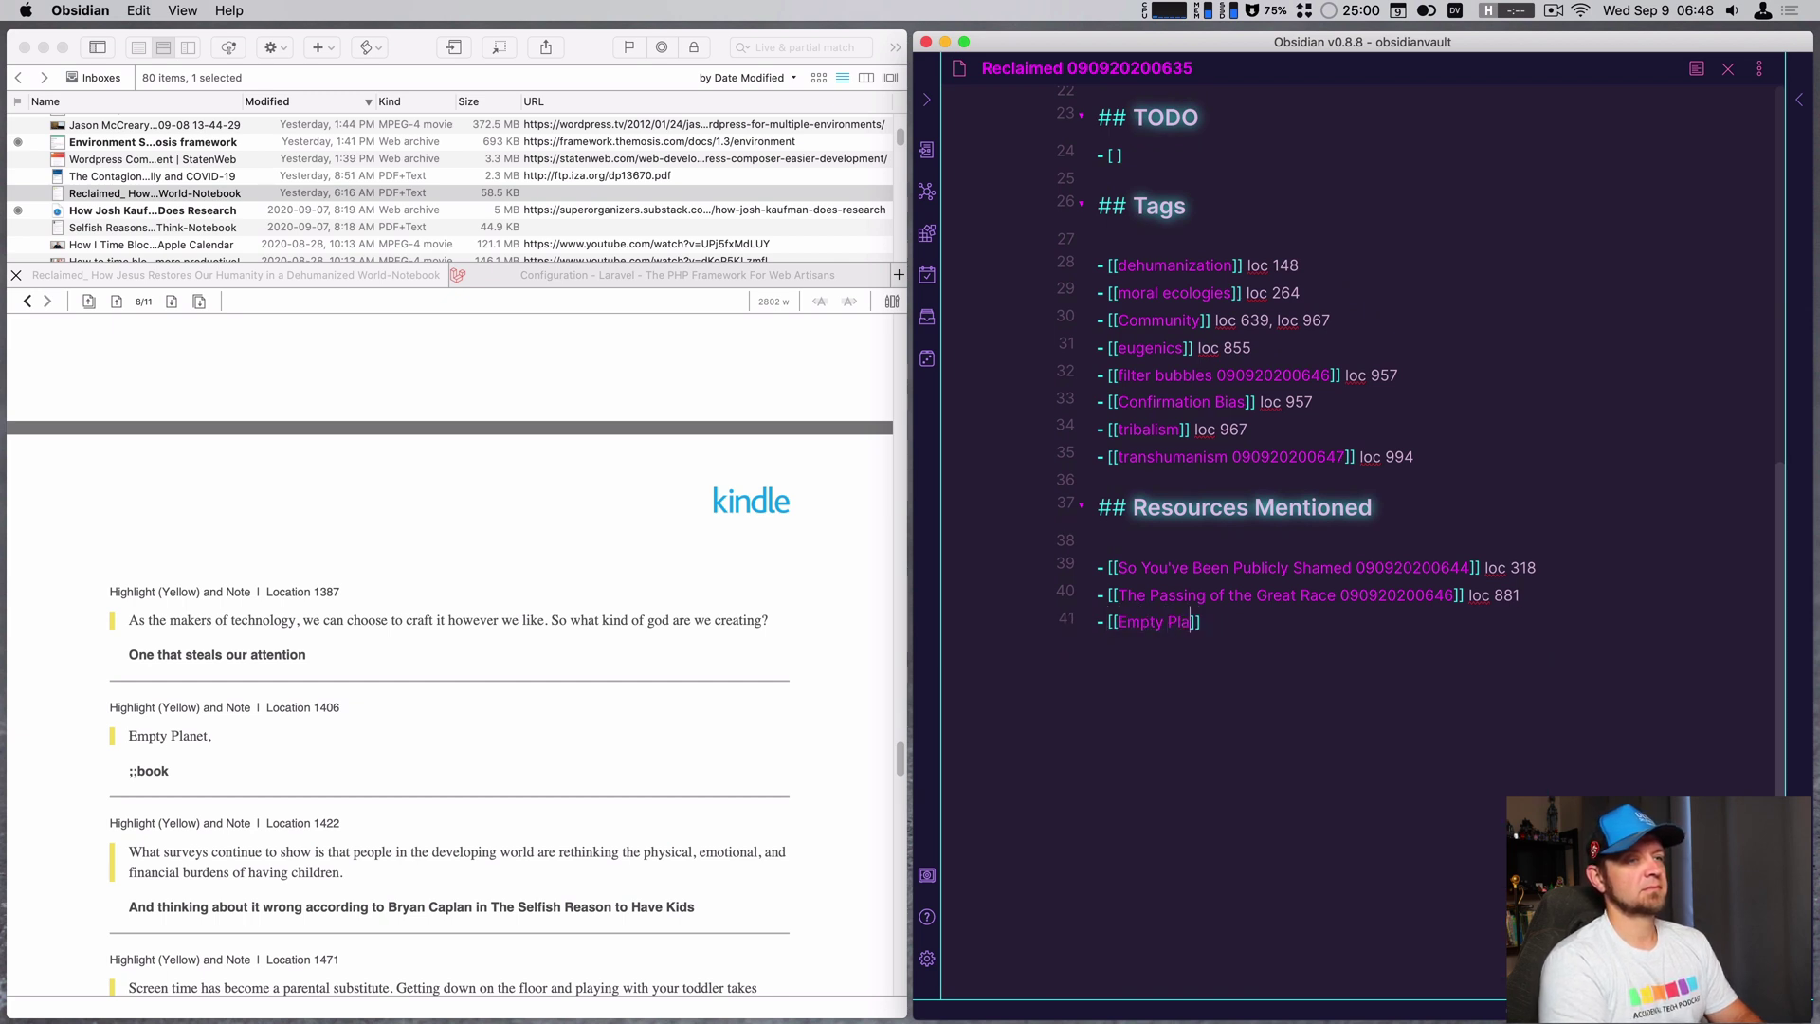
type("09092020")
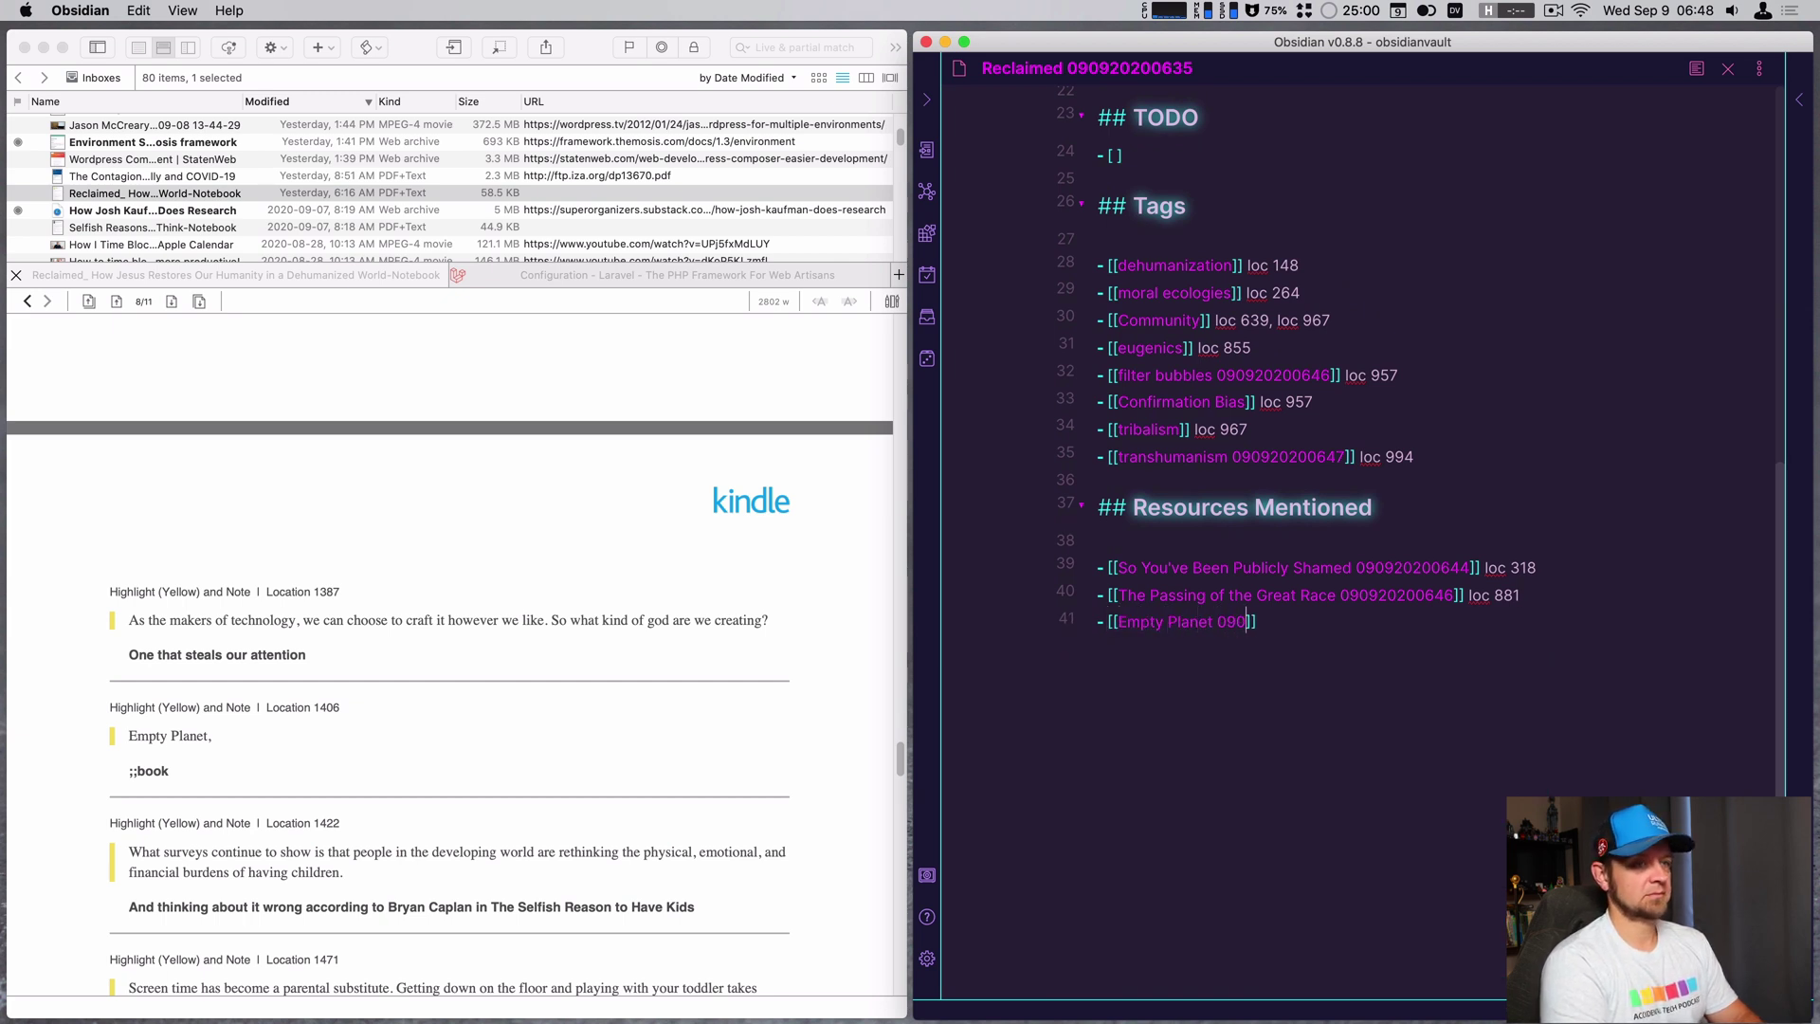
type("06")
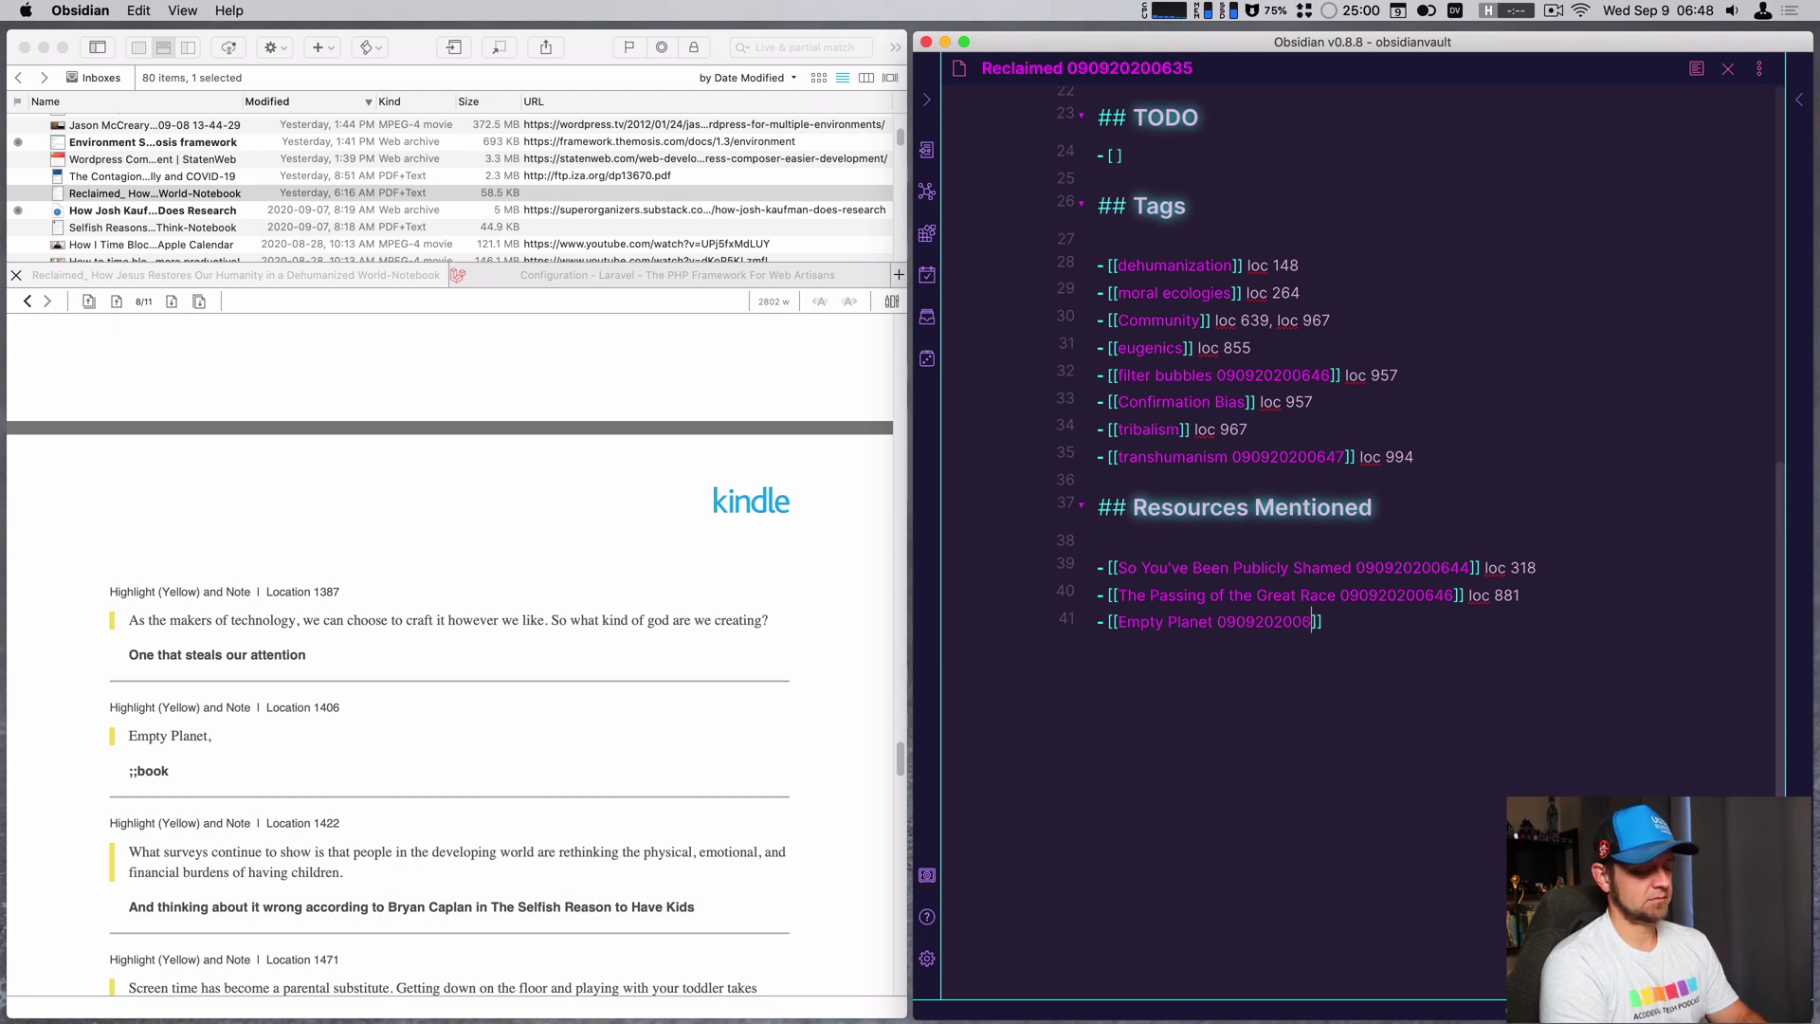
type("48]] loc")
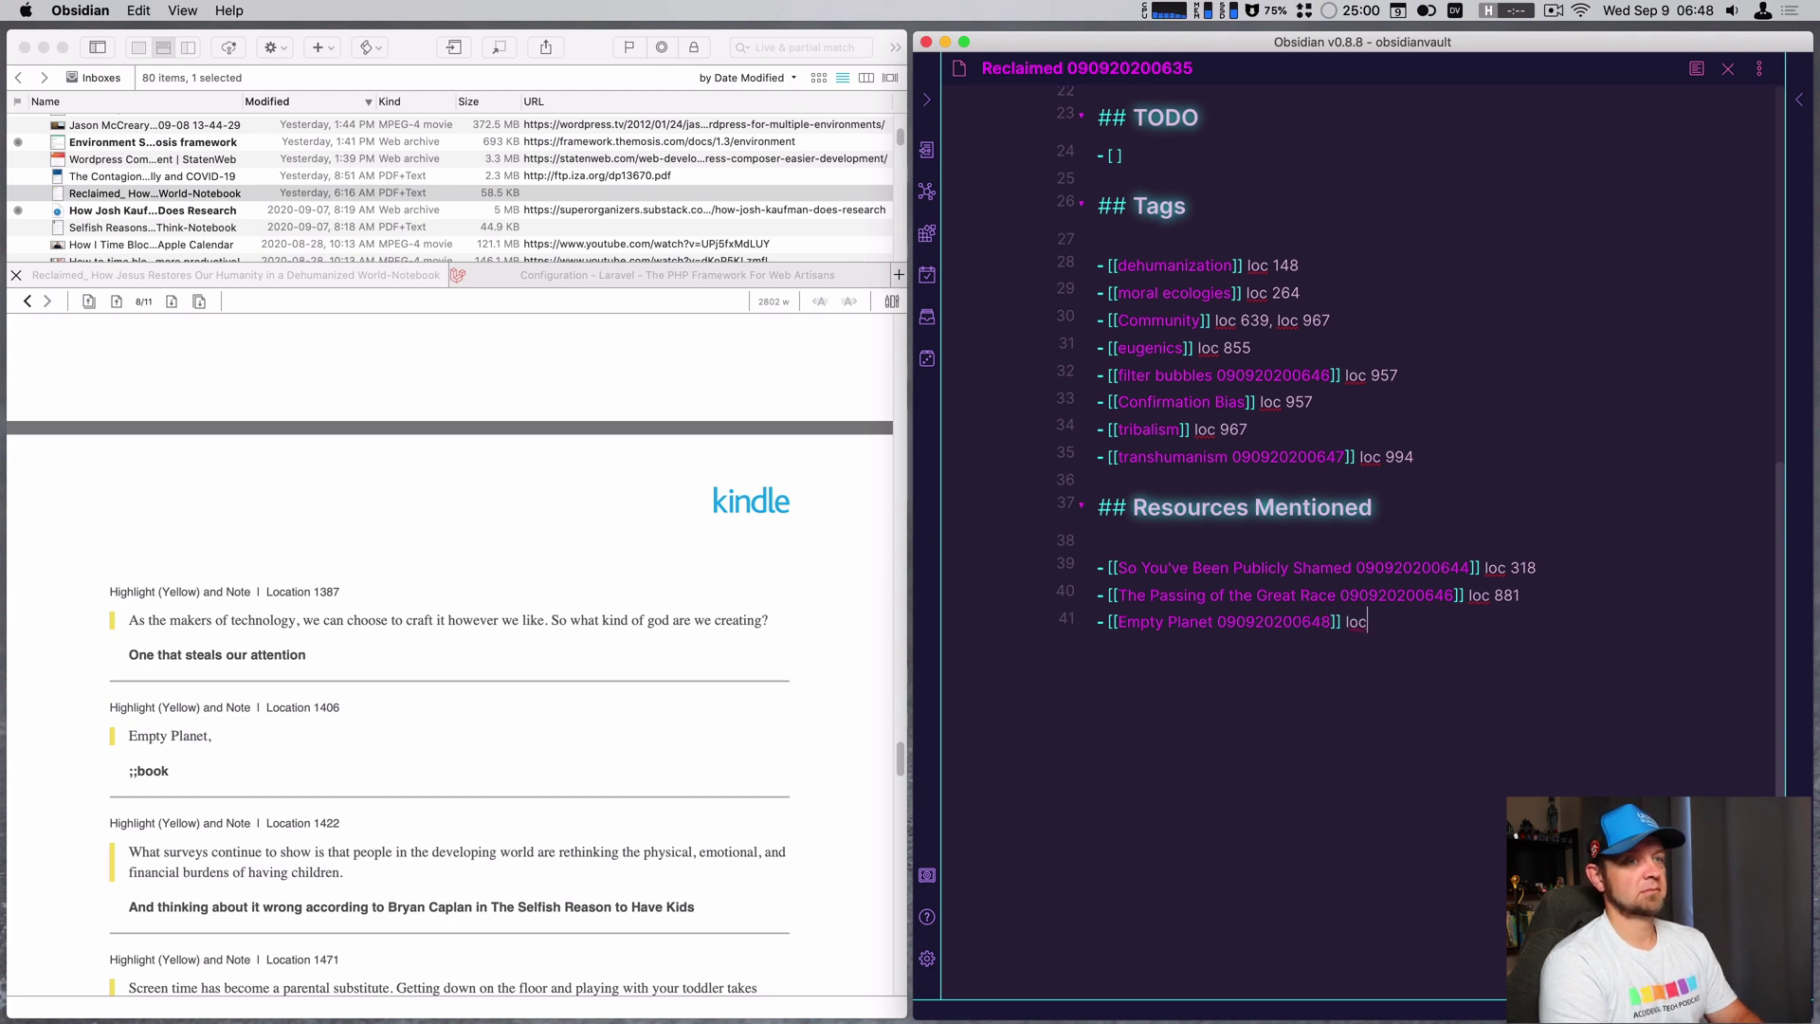
type(" 1406")
scroll(503, 757, "down", 4)
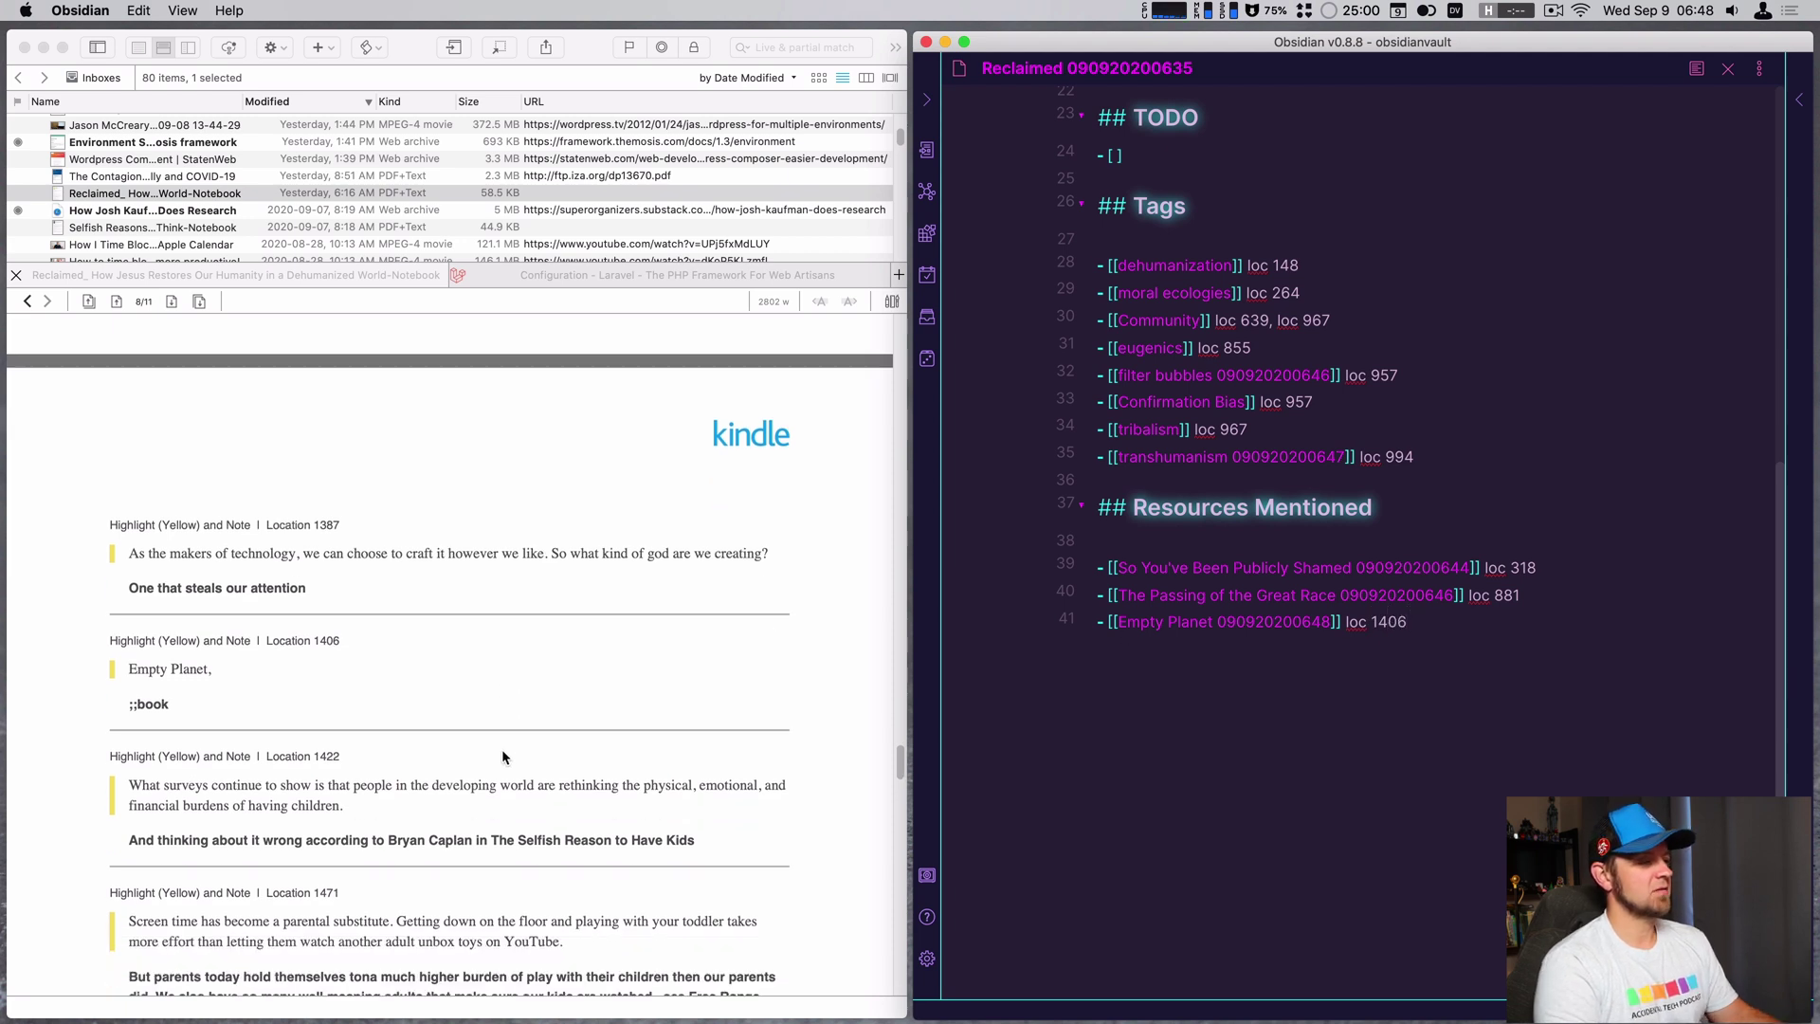
key("ctrl+Left")
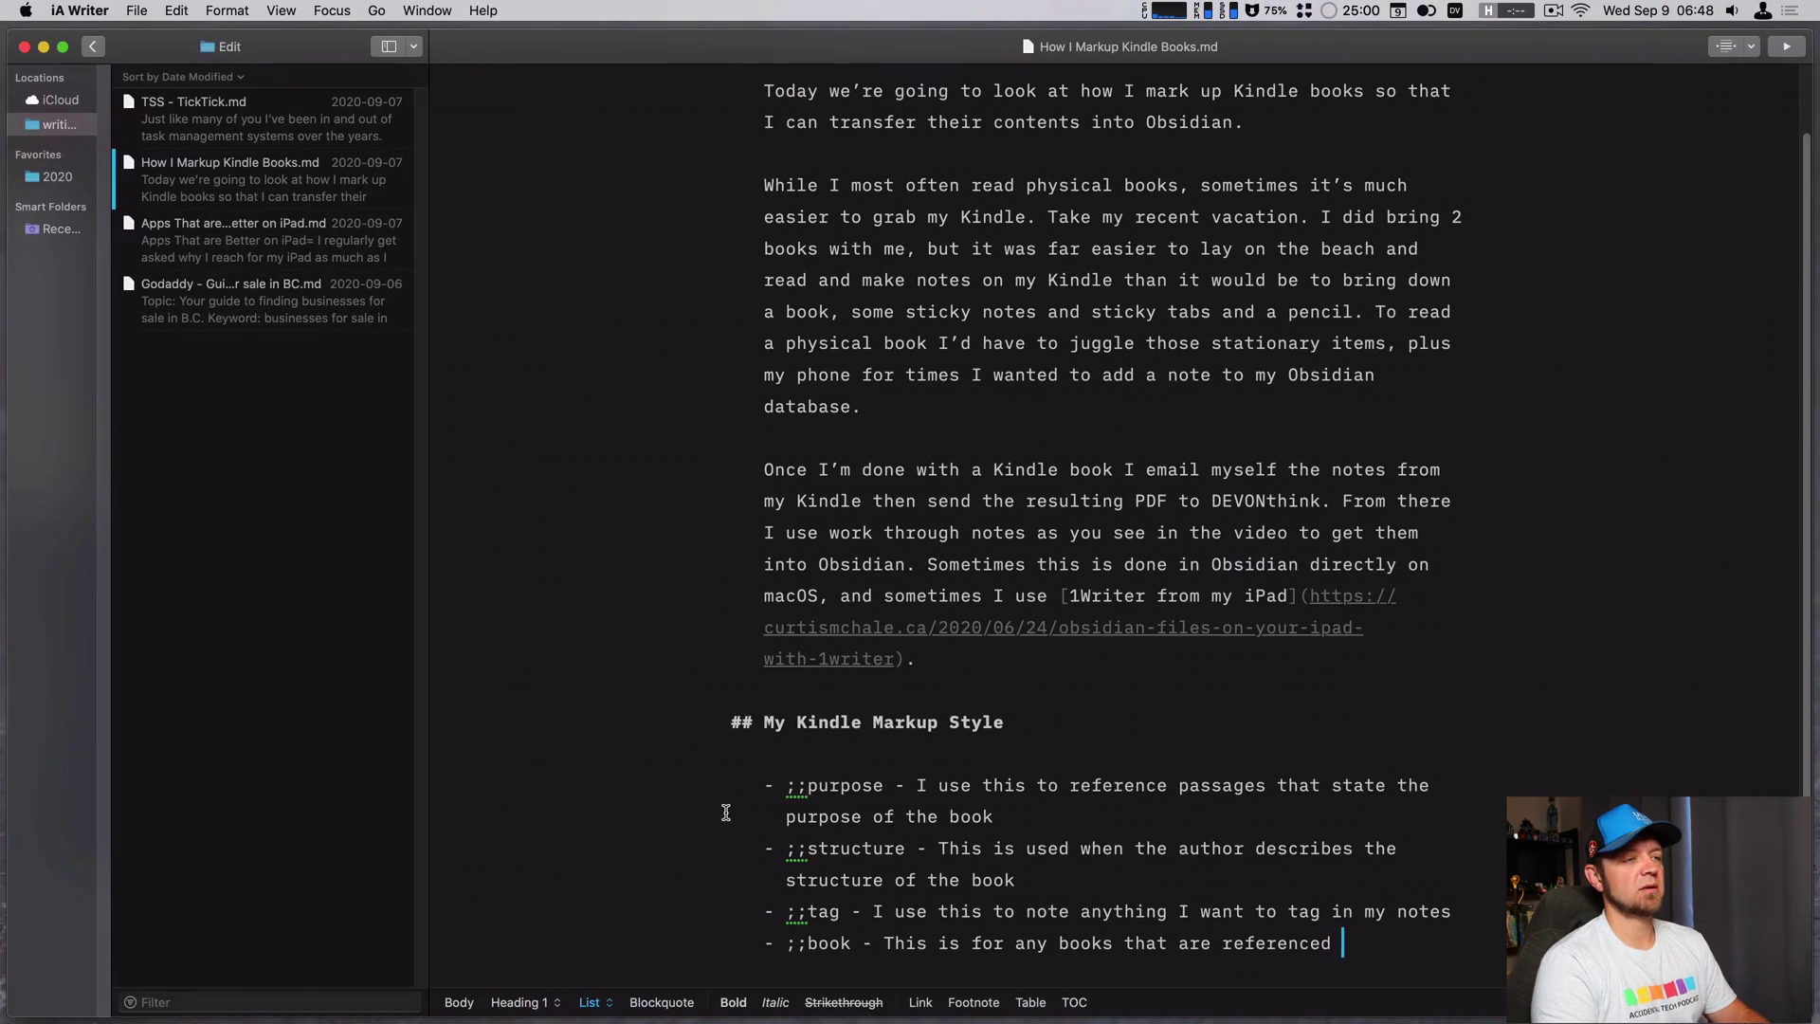